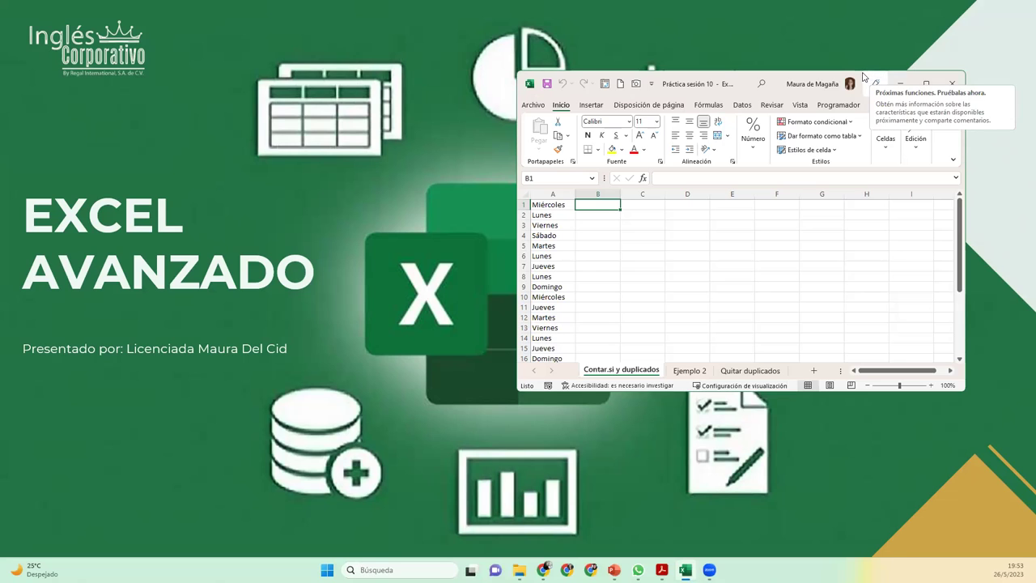
- Dismiss the upcoming-features pane, maximize the workbook window and zoom in on the day list
left_click(866, 77)
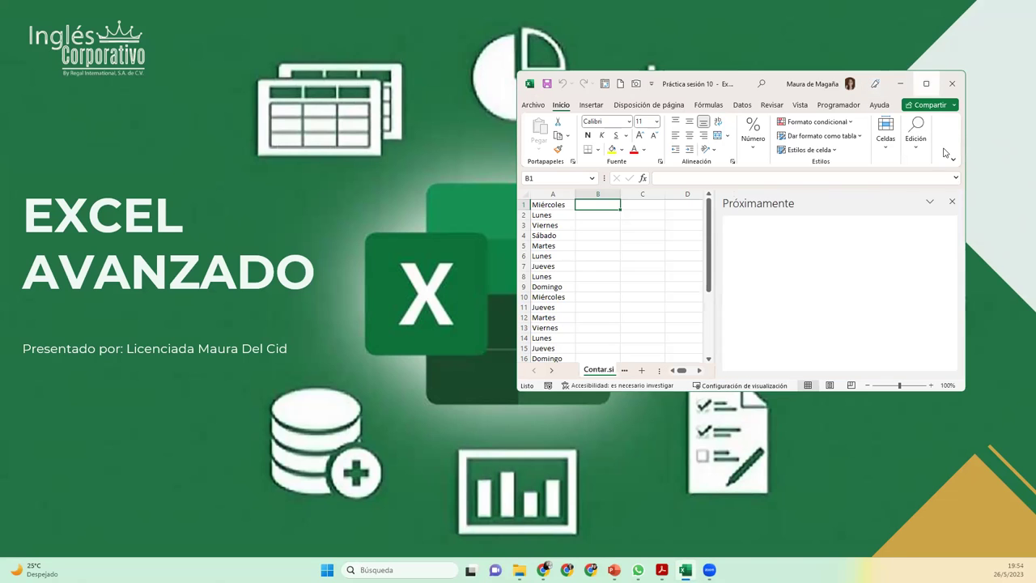
left_click(957, 200)
left_click(926, 83)
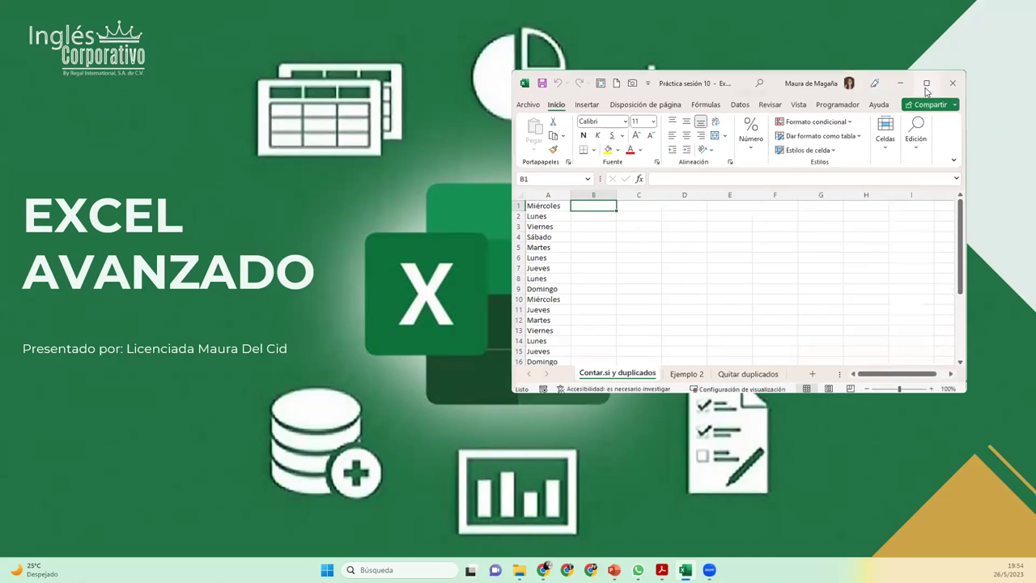
left_click(1008, 551)
left_click(1008, 551)
left_click(1007, 552)
left_click(1008, 551)
left_click(1008, 551)
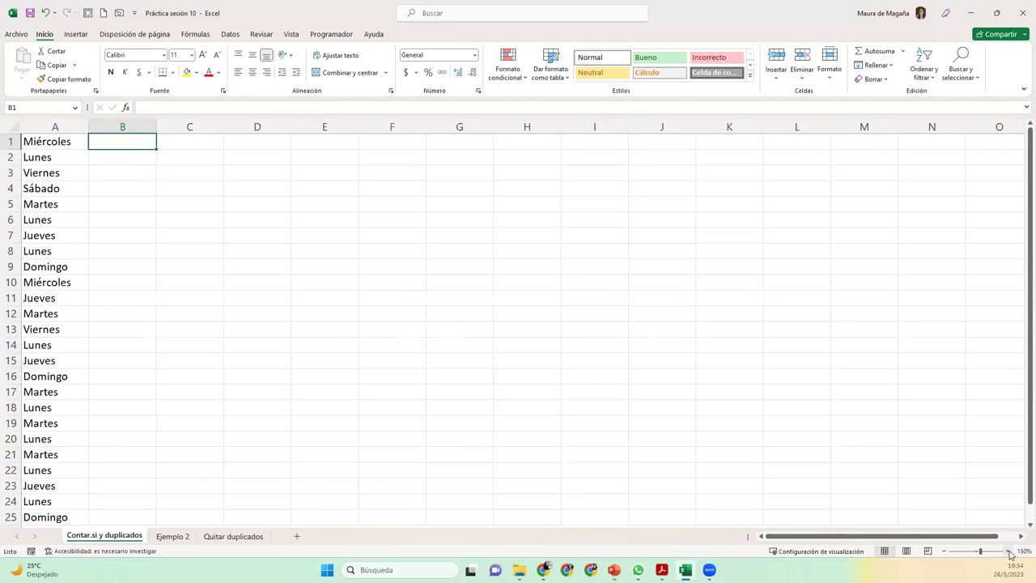
- Preview the Ejemplo 2 sheet, zoomed in on its appointments table
left_click(158, 538)
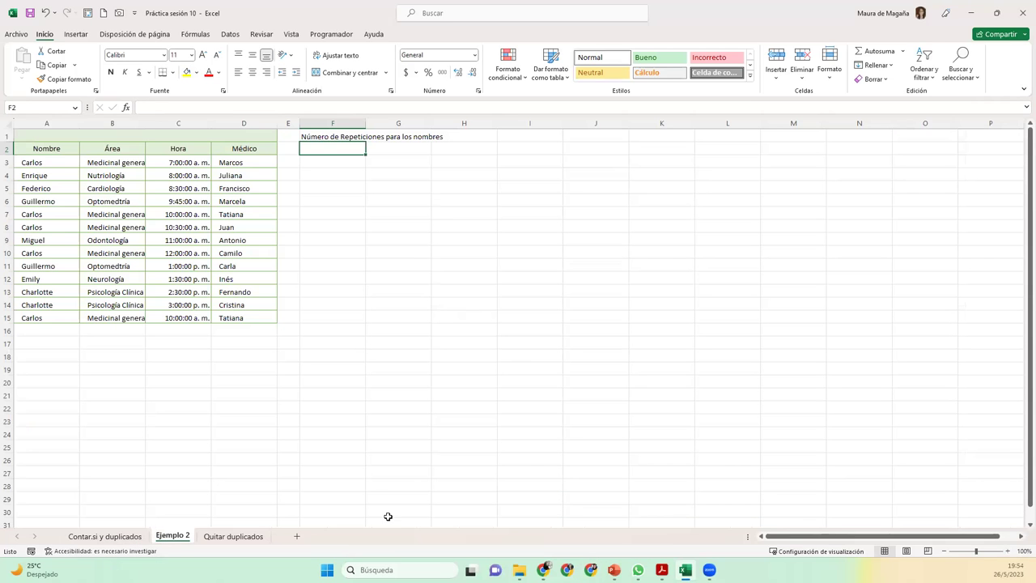
left_click(1008, 551)
left_click(1009, 552)
left_click(1008, 551)
left_click(1008, 551)
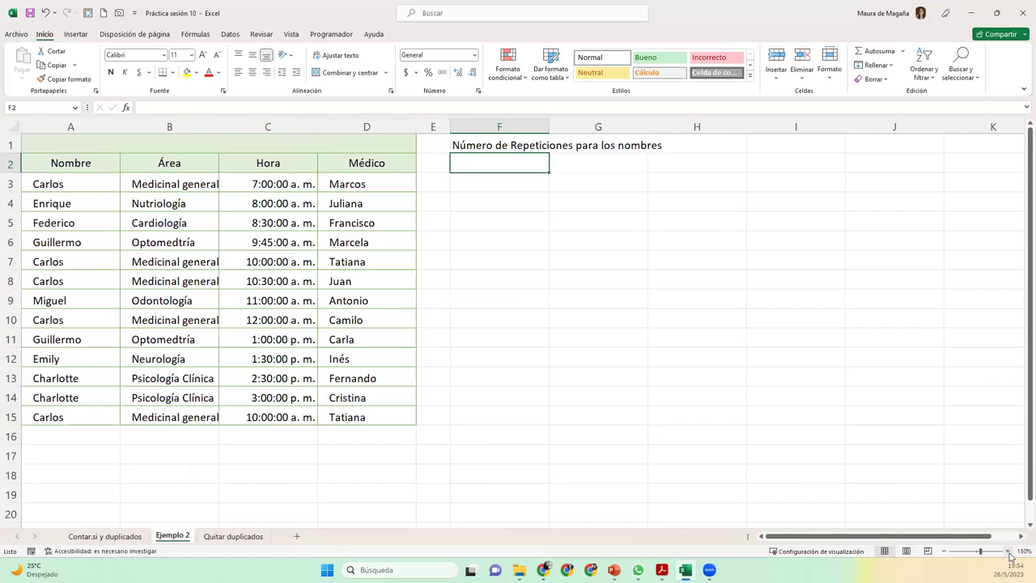
left_click(1008, 551)
left_click(1008, 551)
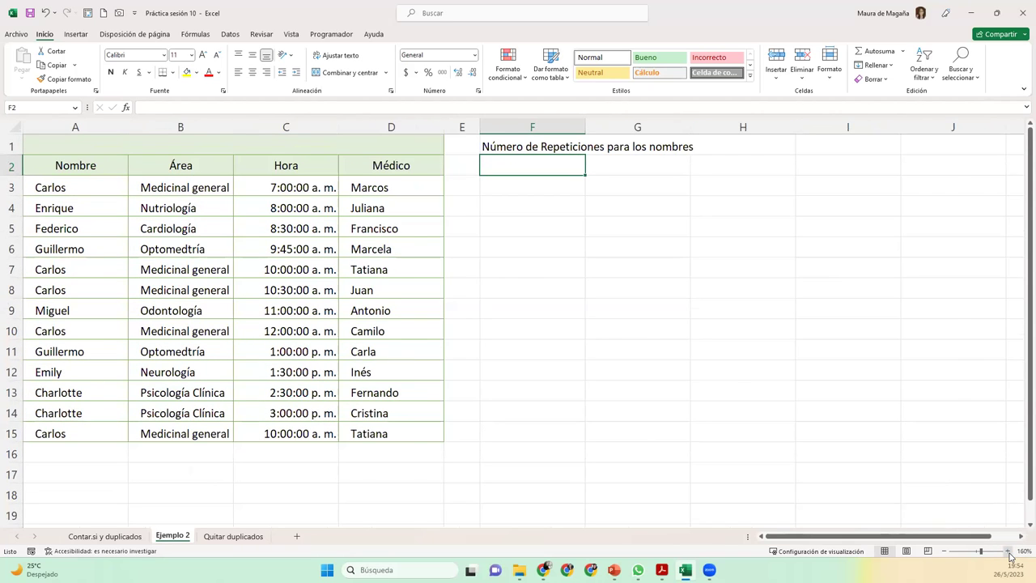
left_click(1009, 551)
left_click(1009, 551)
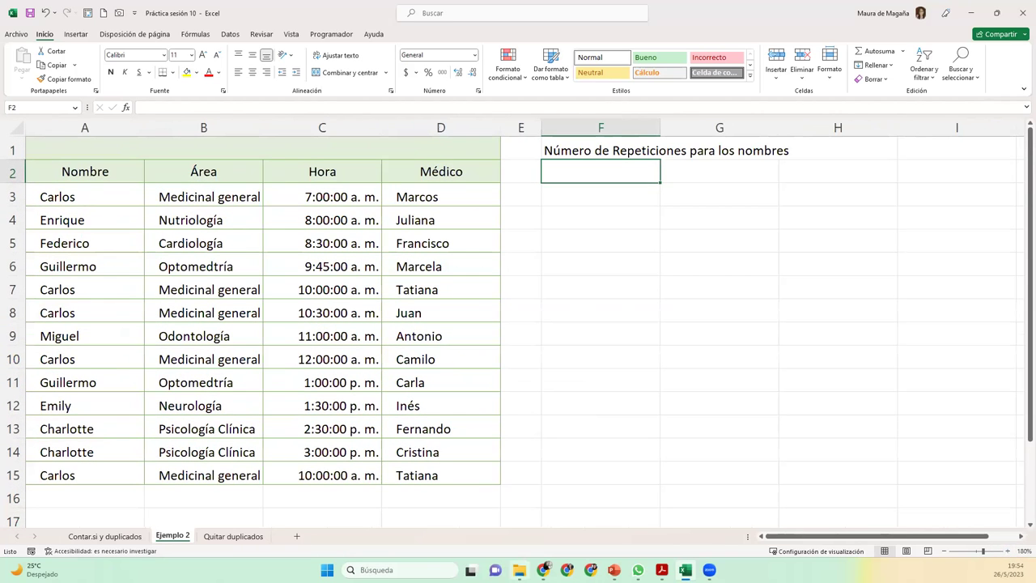
- Preview the Quitar duplicados sheet's Duplicados table zoomed in, then return to Ejemplo 2
left_click(233, 536)
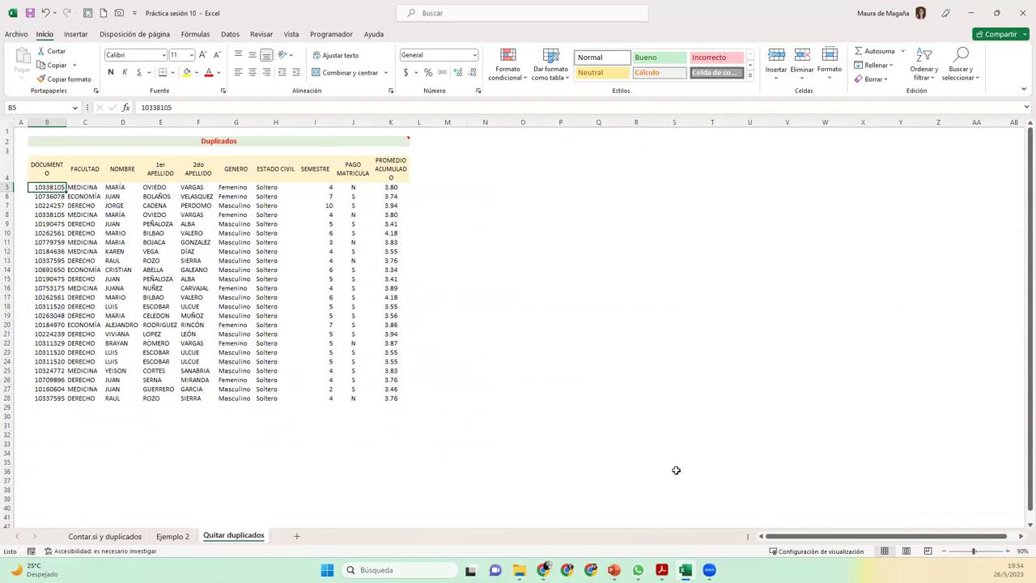
left_click(1008, 551)
left_click(1009, 551)
left_click(1008, 551)
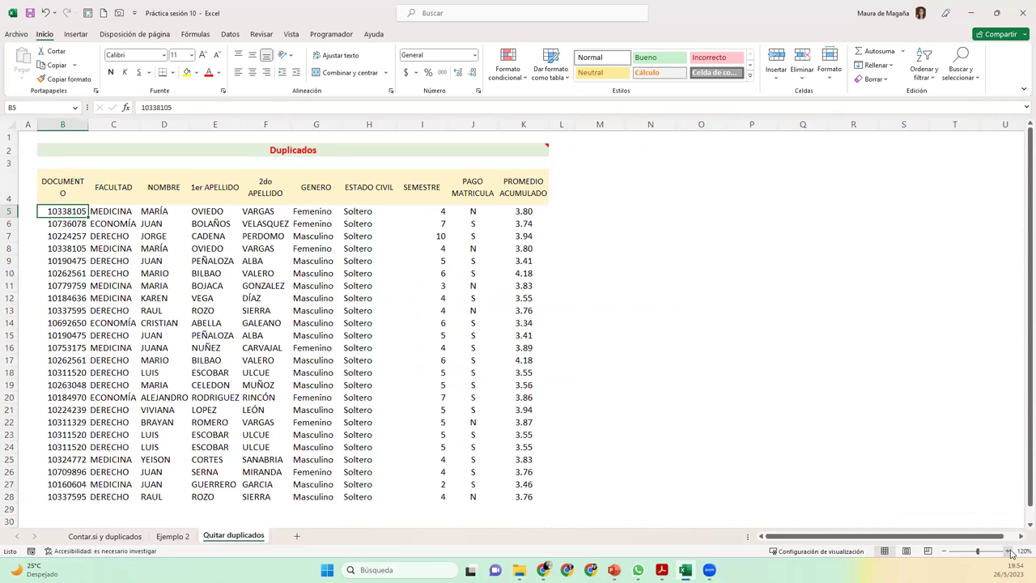
left_click(1008, 551)
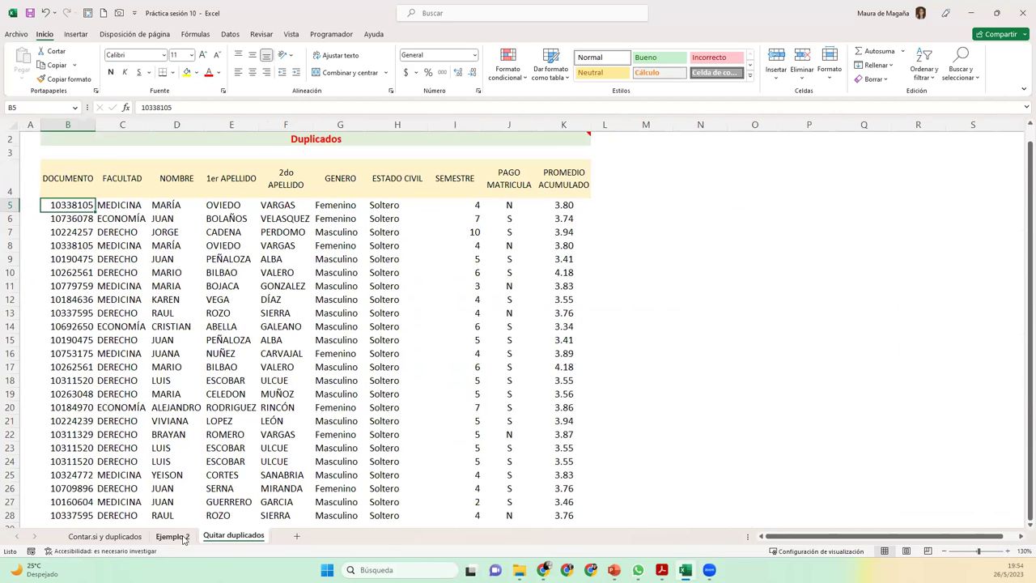
left_click(183, 538)
left_click(124, 537)
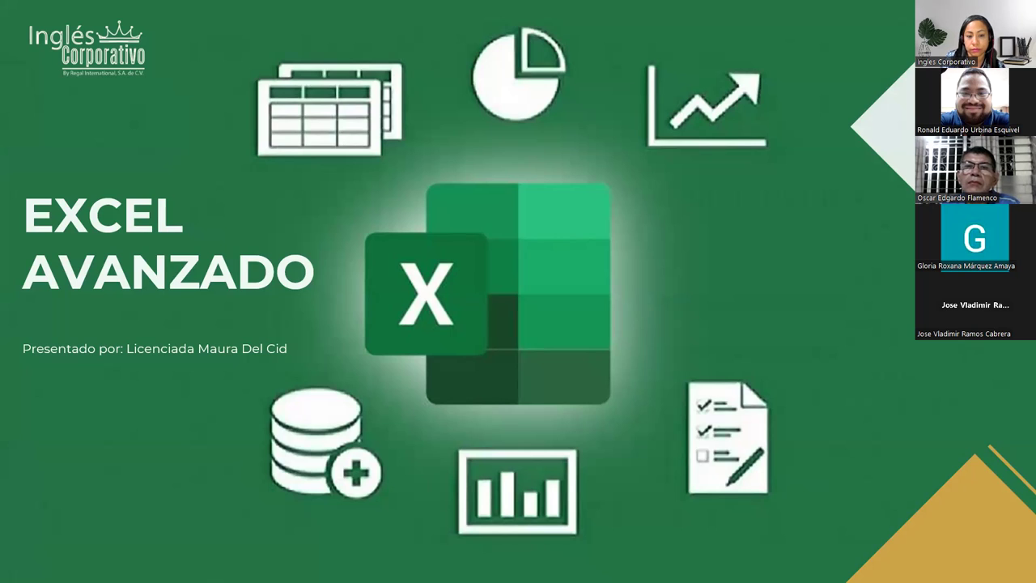
- Glance at the practice workbook, then return to the full-screen title slide
key("alt+Tab")
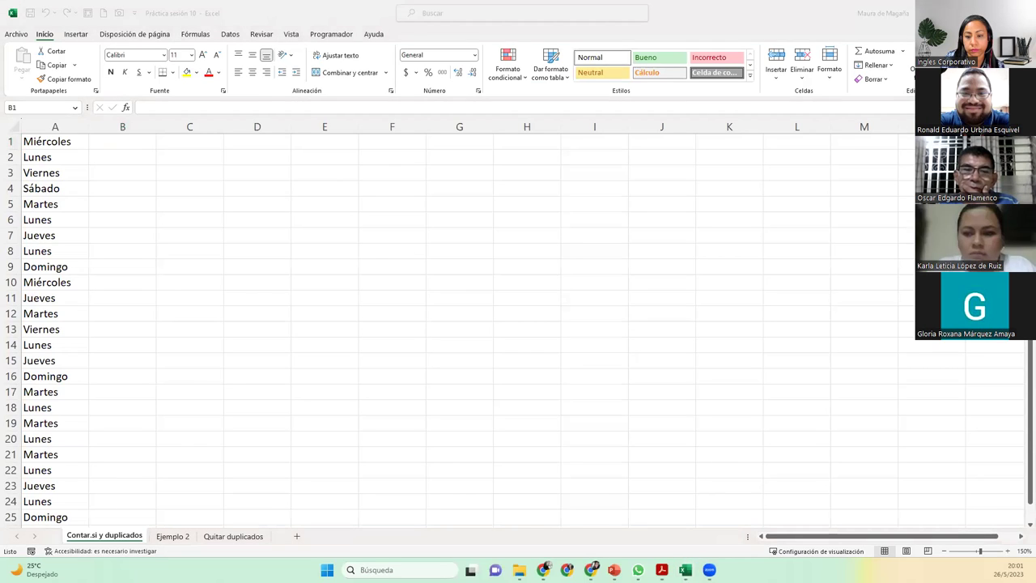
key("alt+Tab")
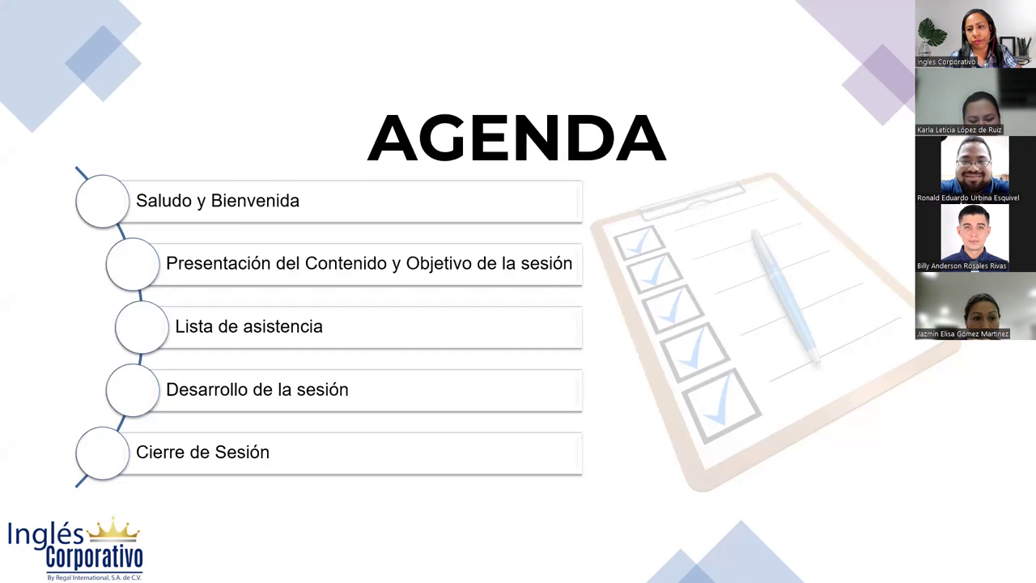
- Advance past the session 10 content and objective slides, then switch to the Excel workbook
key("Right")
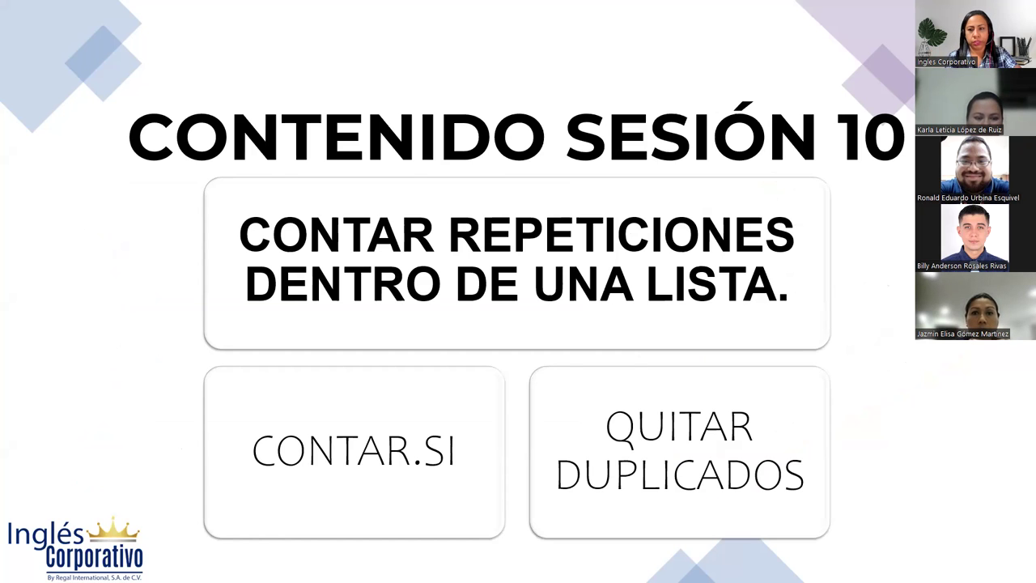
key("Right")
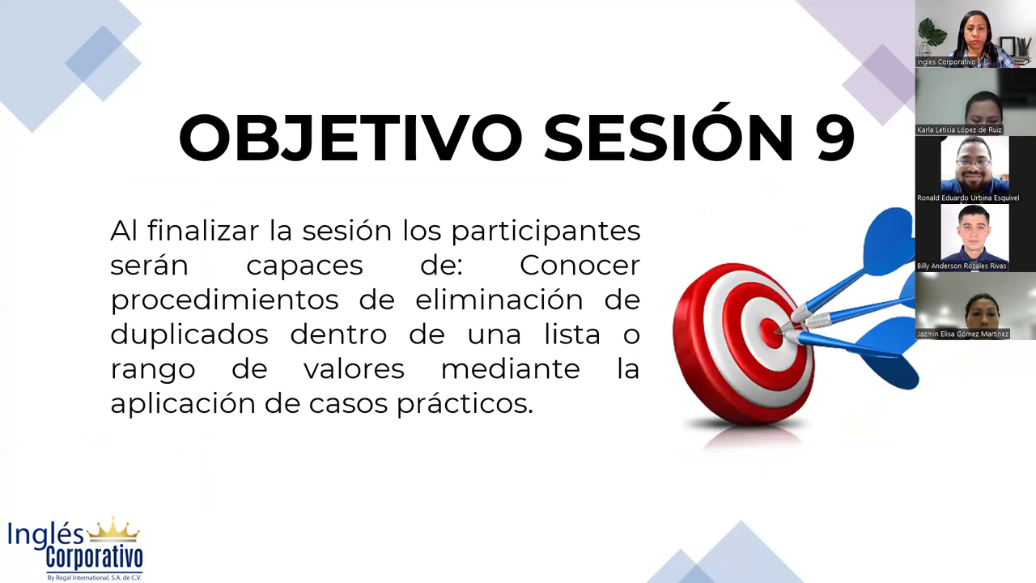
key("alt+Tab")
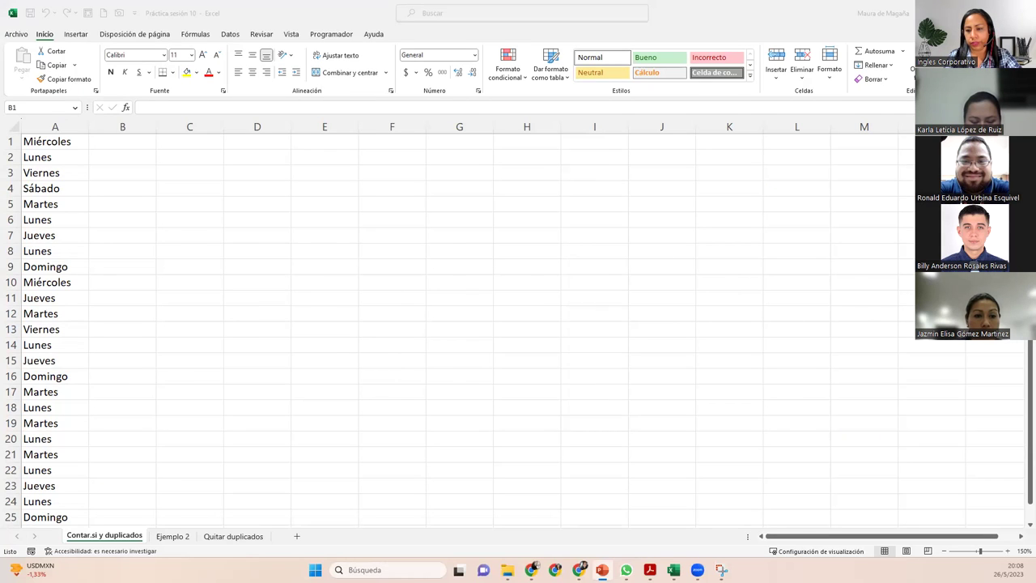
- Switch from the workbook back to the PowerPoint slideshow
key("alt+Tab")
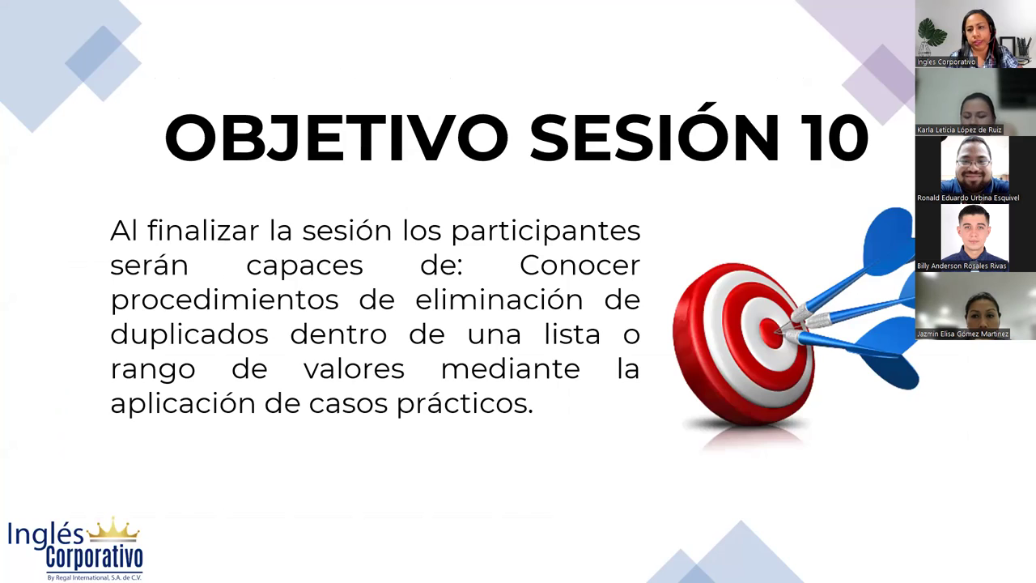
- Advance from the objective slide to the Contar repeticiones dentro de una lista slide
key("Right")
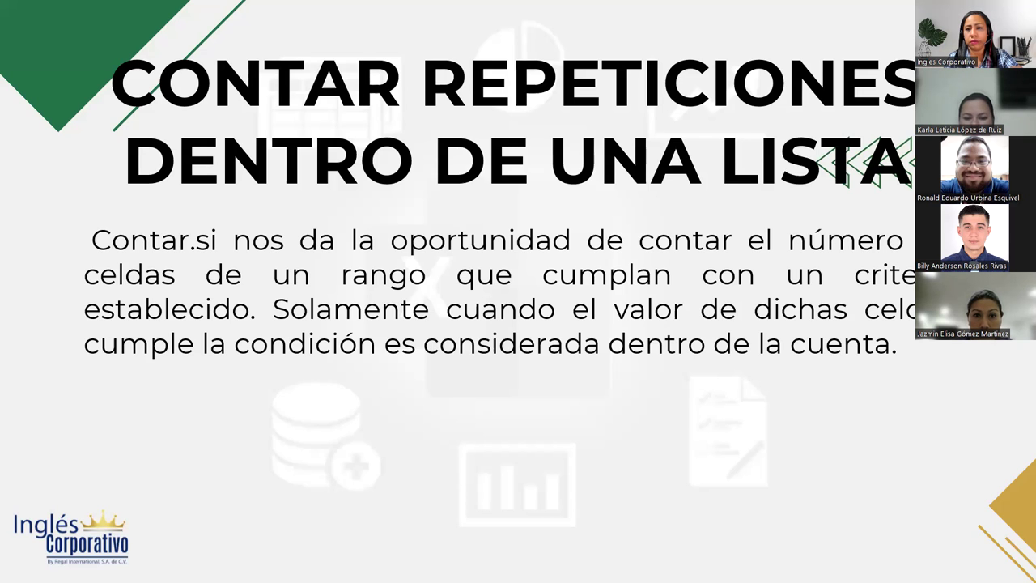
- Advance to the Quitar valores duplicados slide
key("Right")
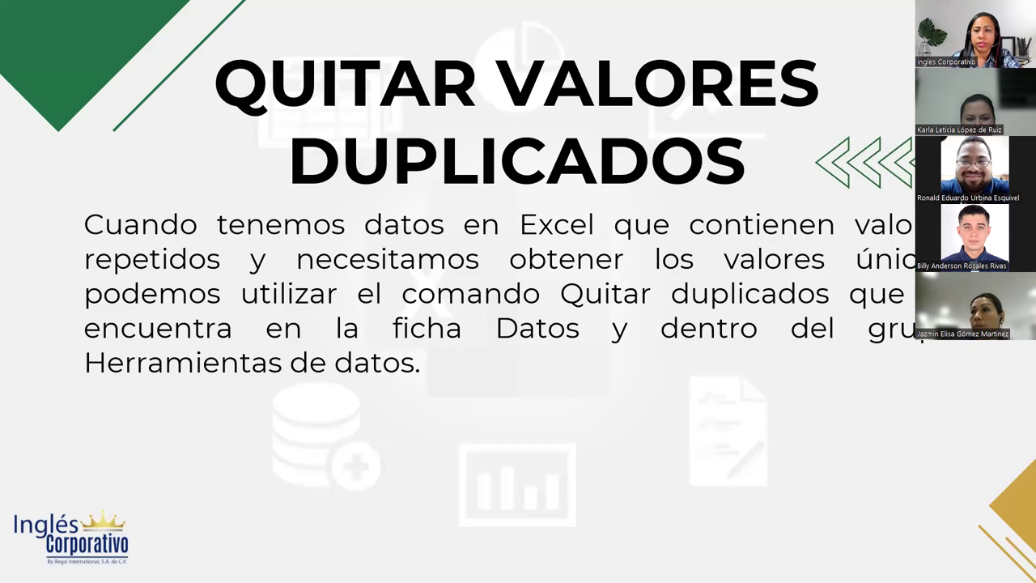
- Advance the slideshow to the Desarrollo slide
key("Right")
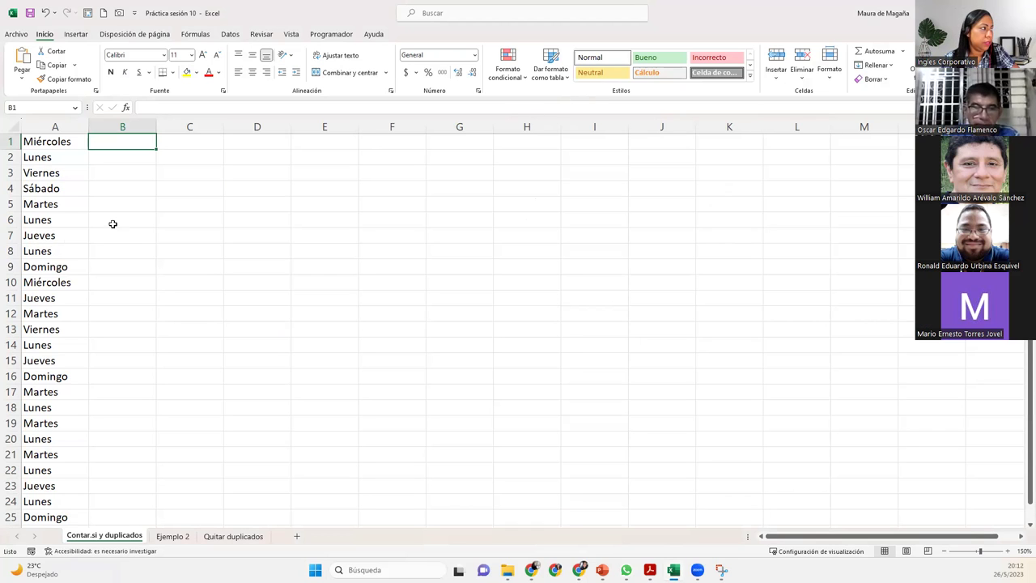
left_click(30, 143)
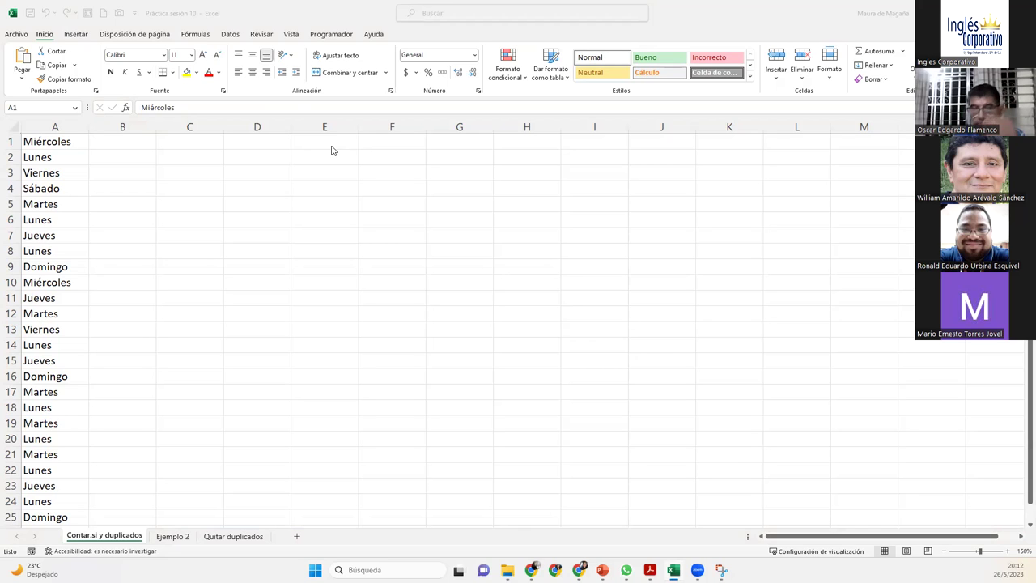
left_click(177, 139)
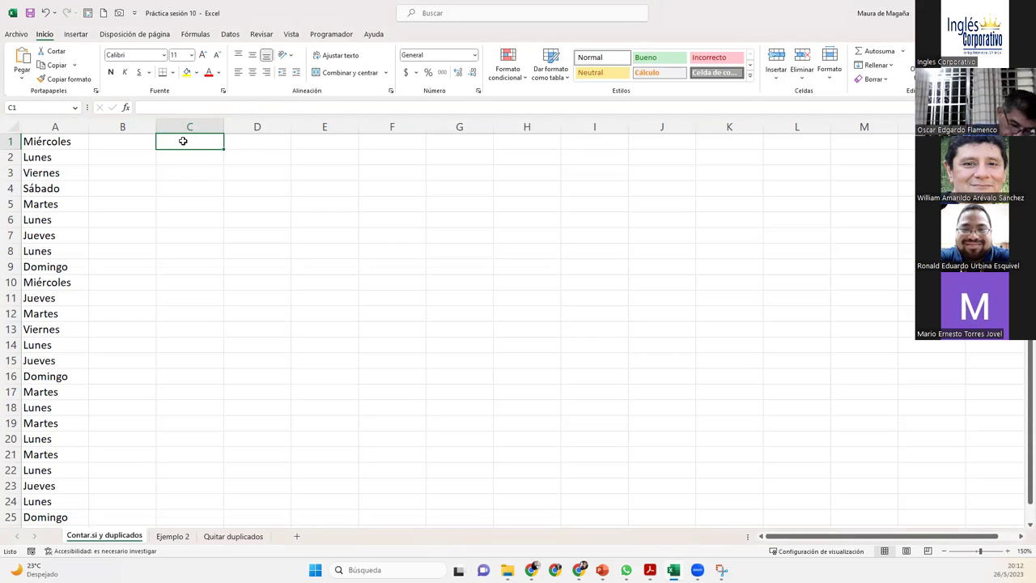
left_click(77, 125)
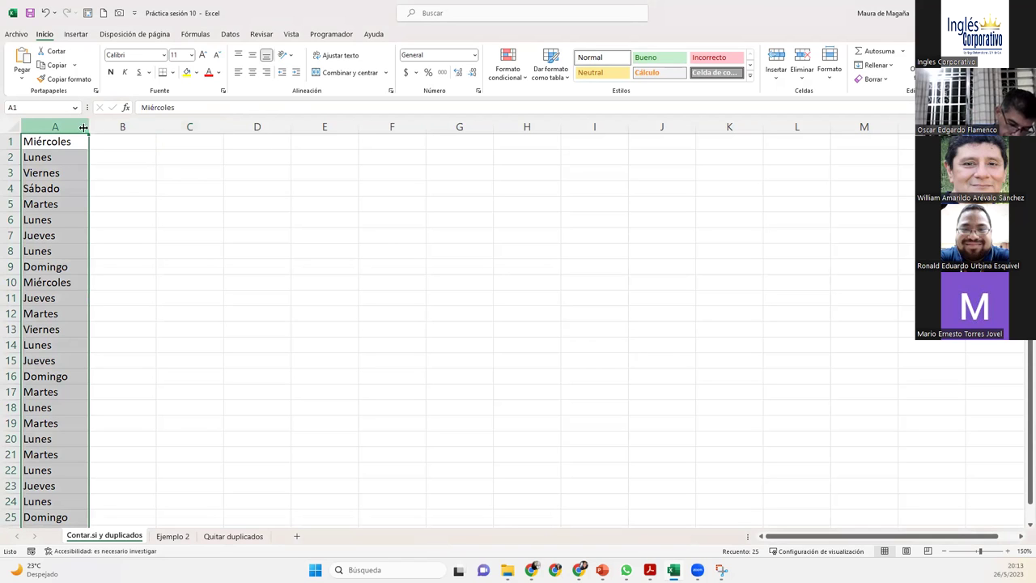
left_click(180, 142)
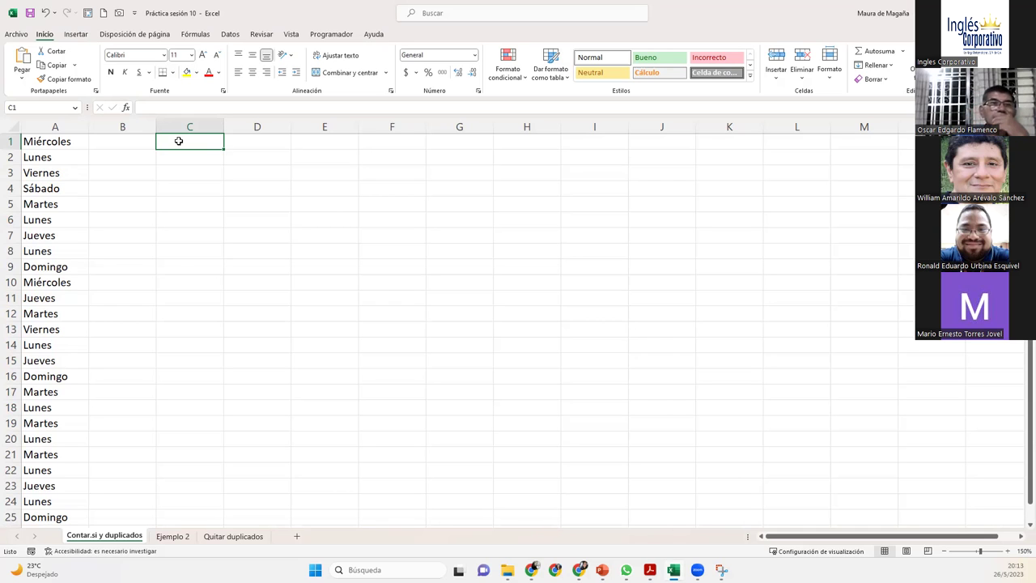
- Enter =CONTAR.SI(A1:A25;"Domingo") in C1 to count the Domingo entries
type("=cont")
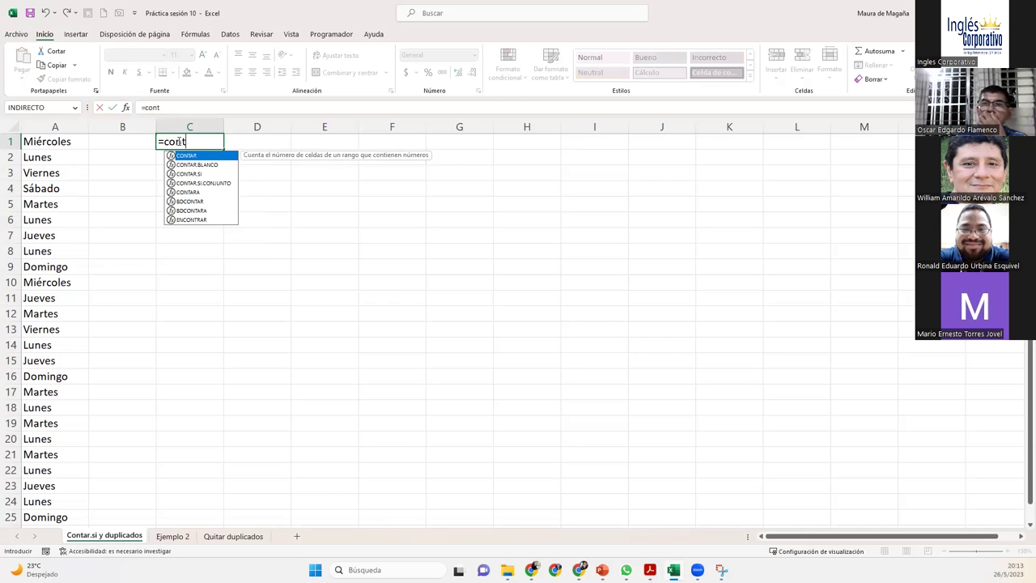
type("a")
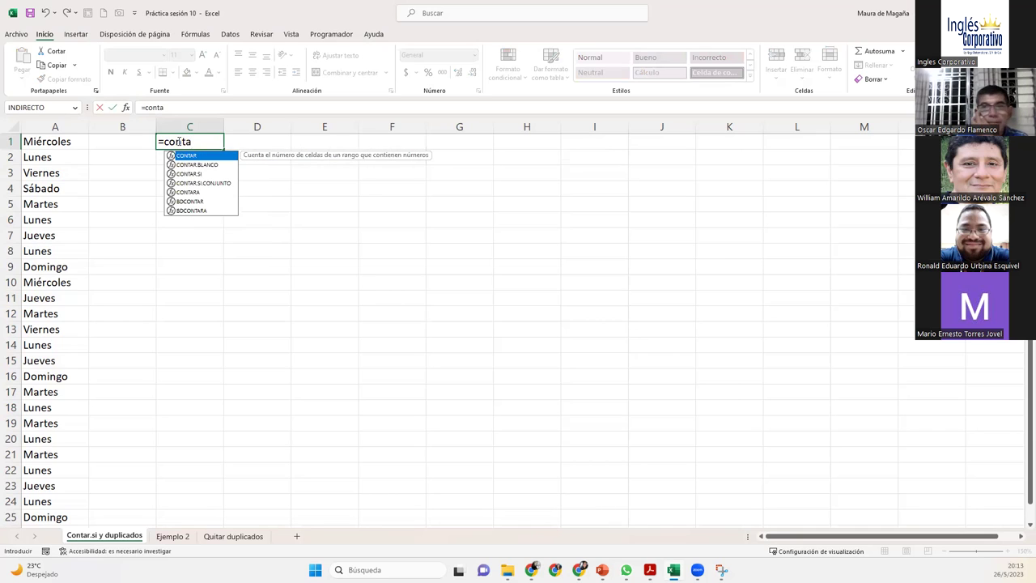
type("r.s")
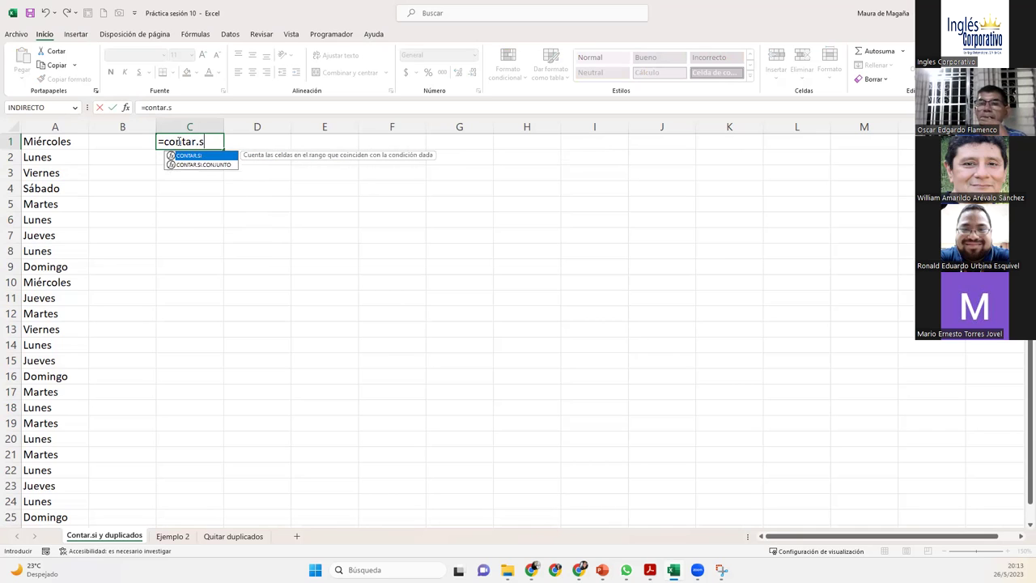
key("Tab")
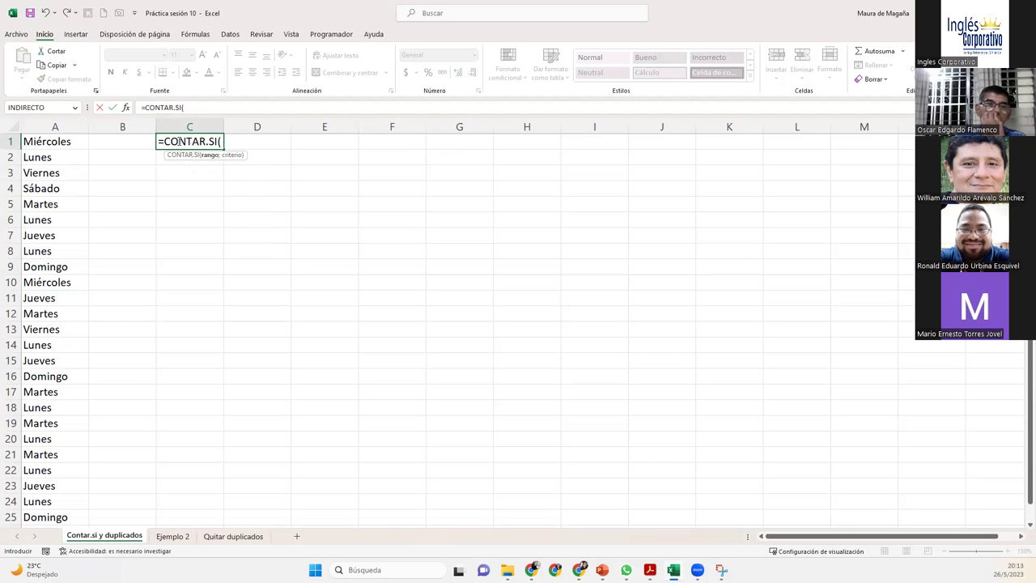
left_click(77, 143)
key("ctrl+shift+Down")
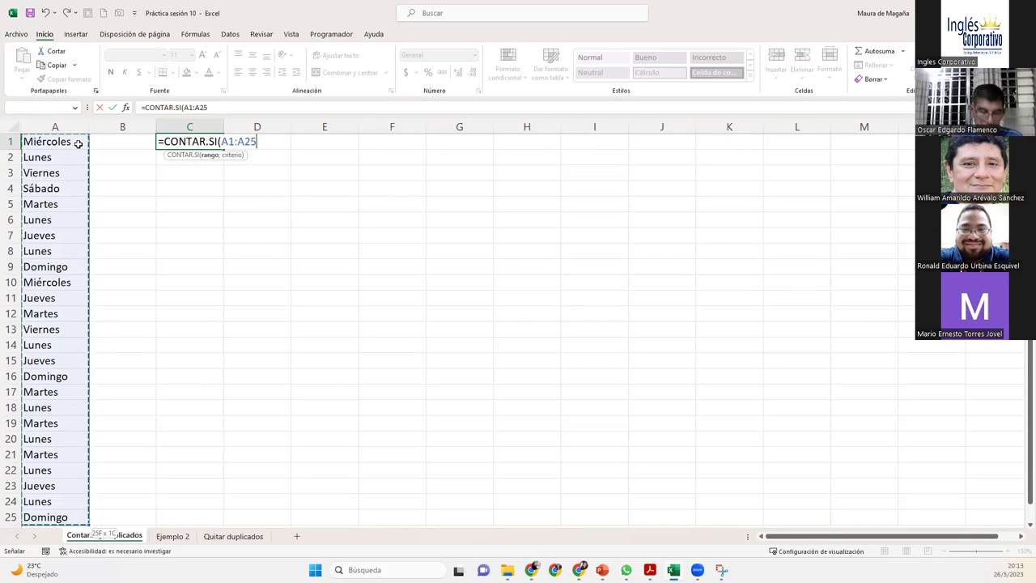
type(";")
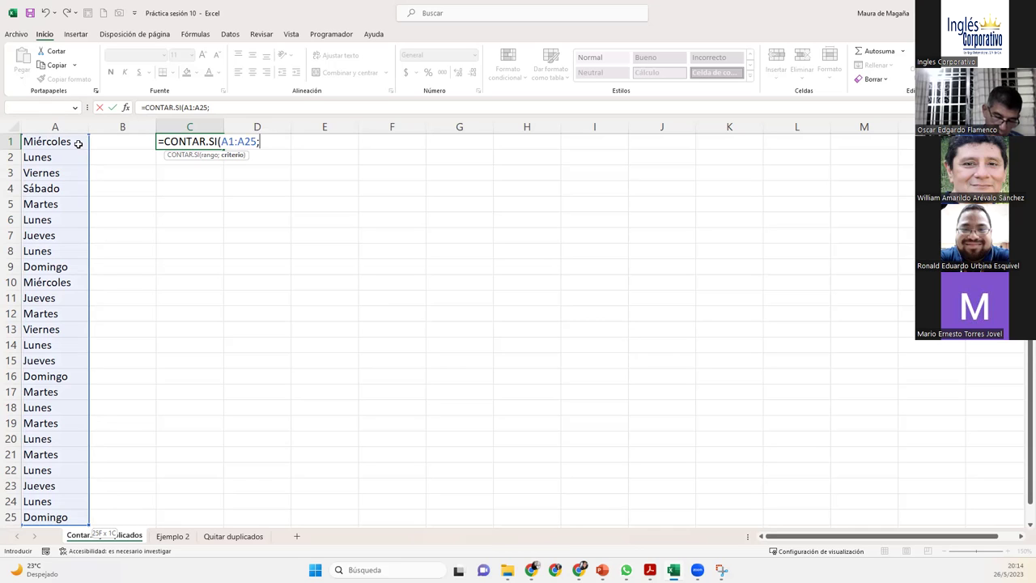
type("\"Domingo\")")
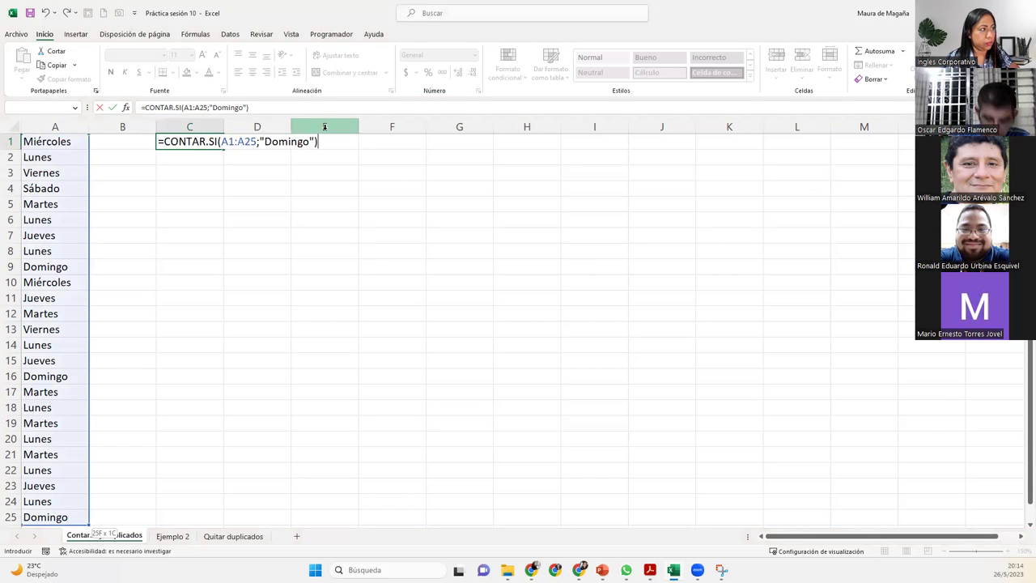
key("Return")
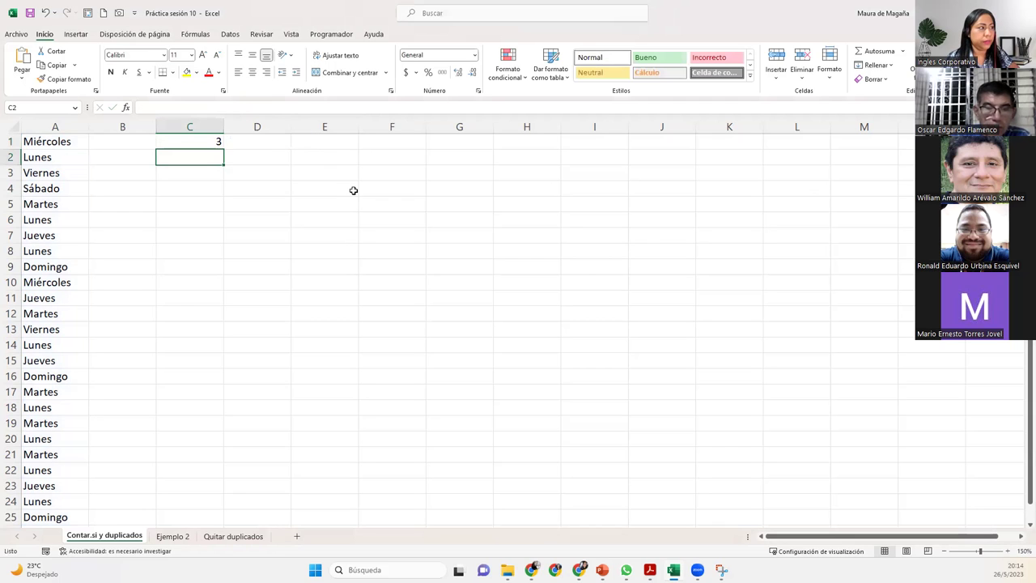
- Verify the count of 3 by highlighting the Domingo cells A9, A16 and A25
left_click(216, 143)
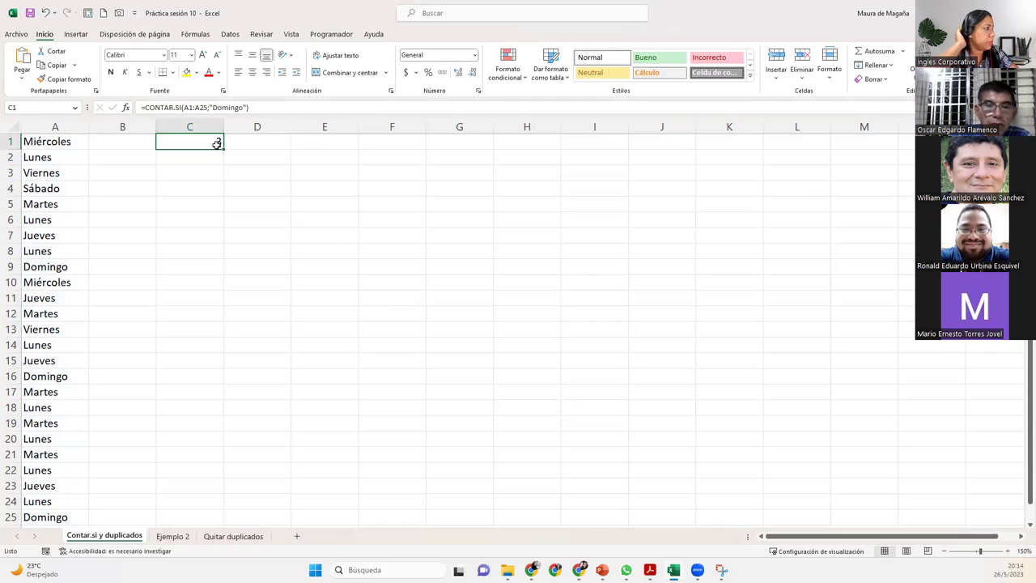
left_click(51, 264)
left_click(46, 375, "ctrl")
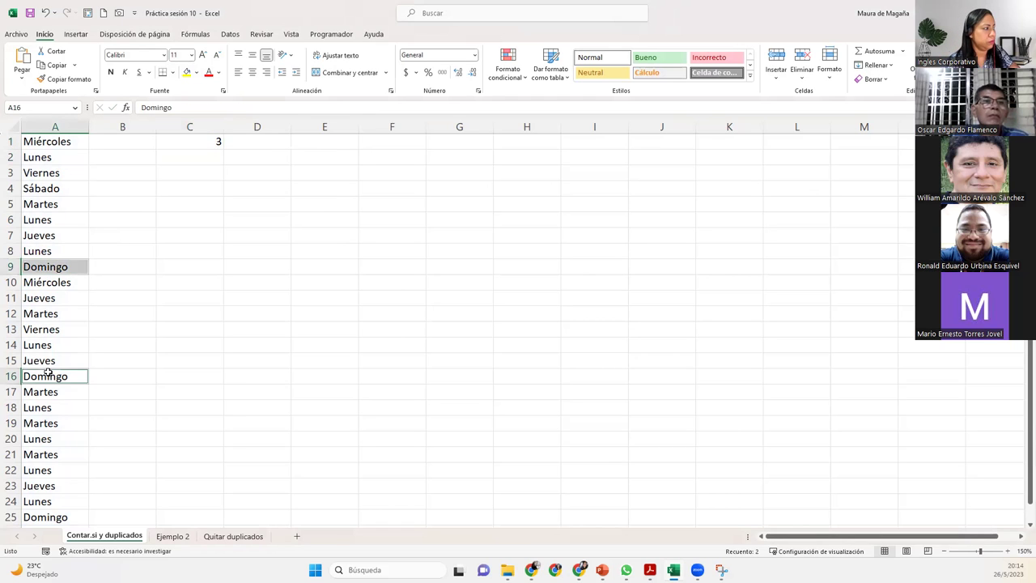
left_click(72, 520, "ctrl")
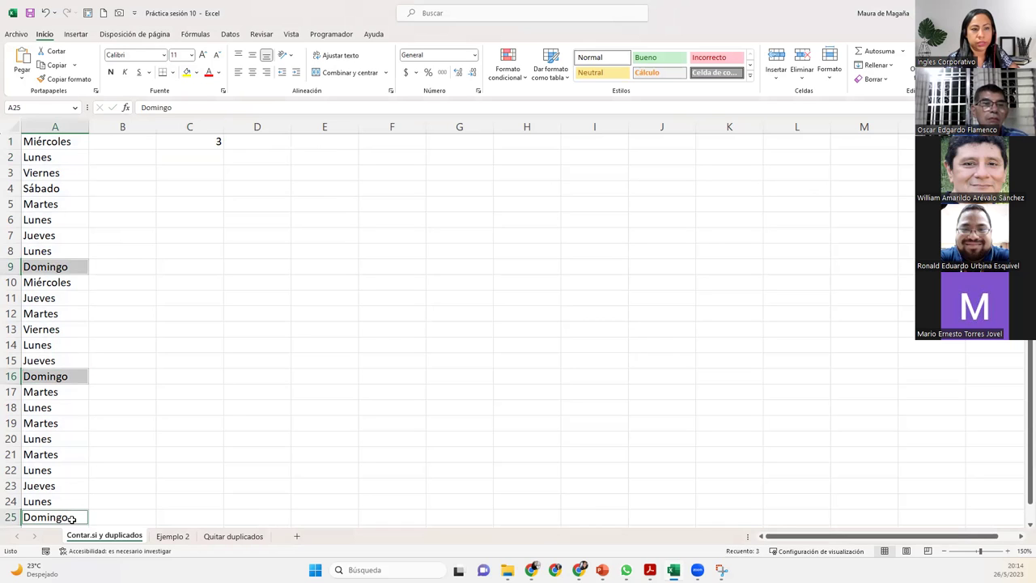
left_click(68, 156)
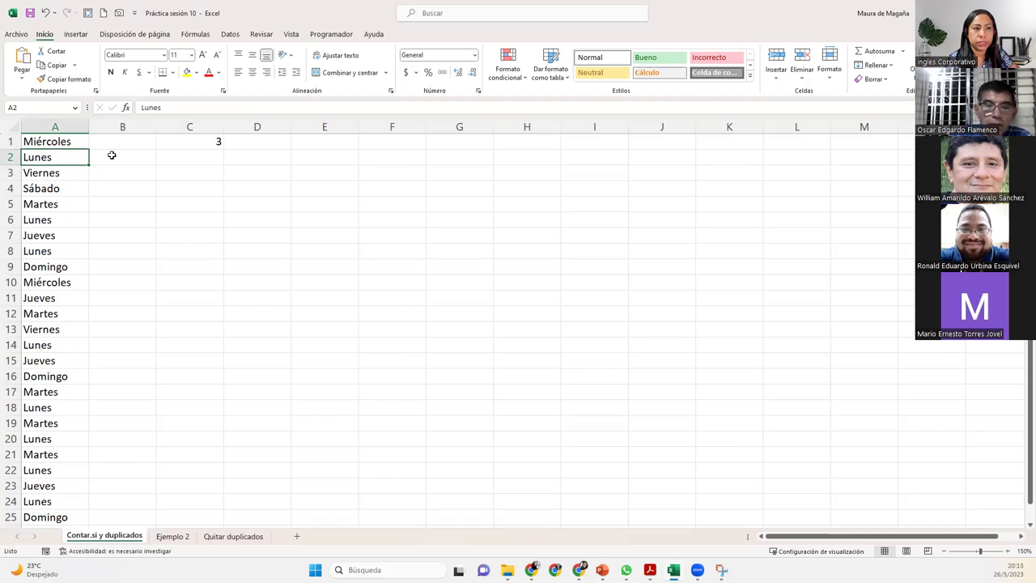
- Change the criterion in C1's CONTAR.SI formula from "Domingo" to "Lunes", giving 8
left_click(185, 144)
double_click(185, 145)
double_click(293, 142)
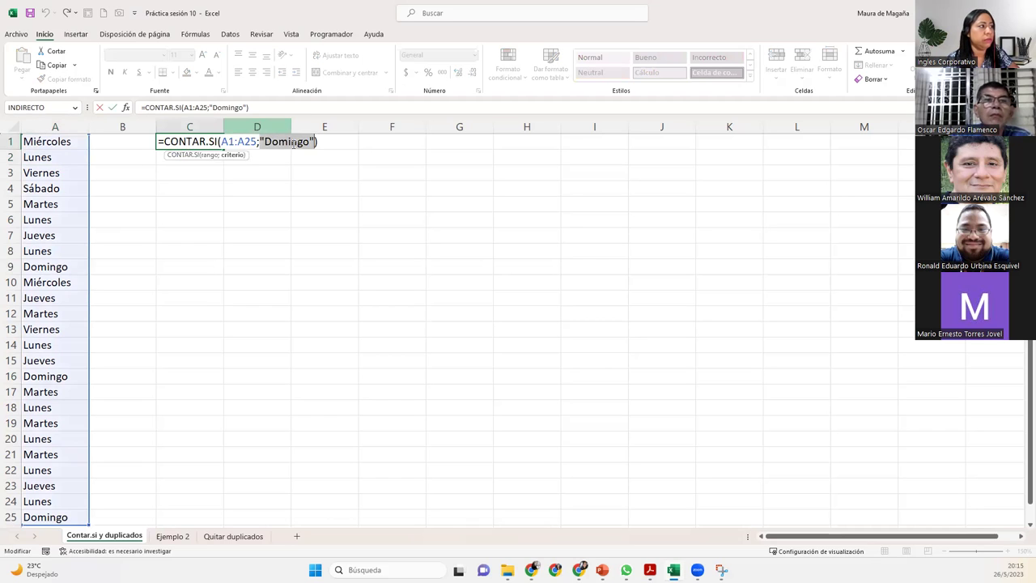
left_click(293, 143)
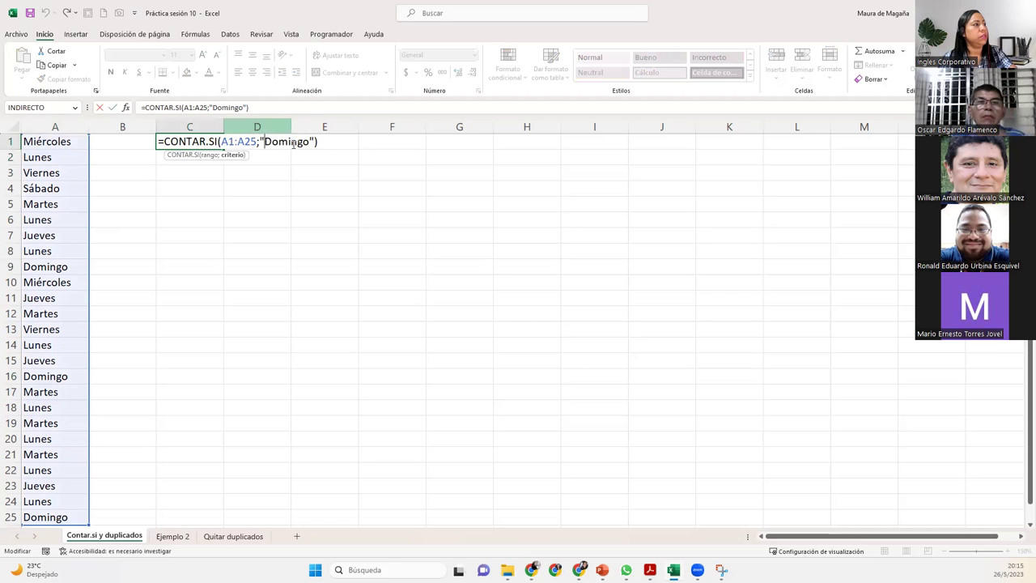
double_click(293, 143)
type("Lunes")
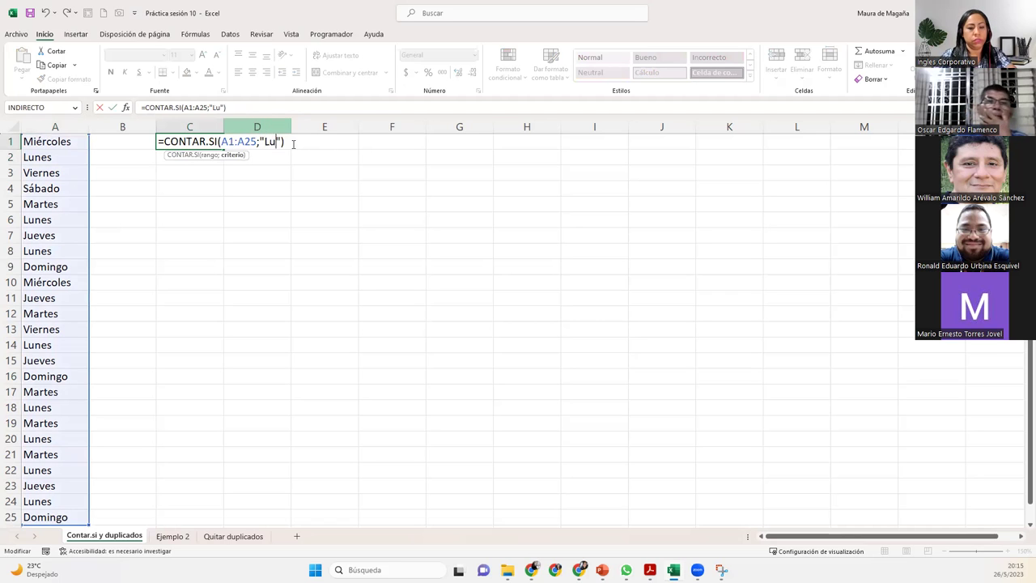
key("Return")
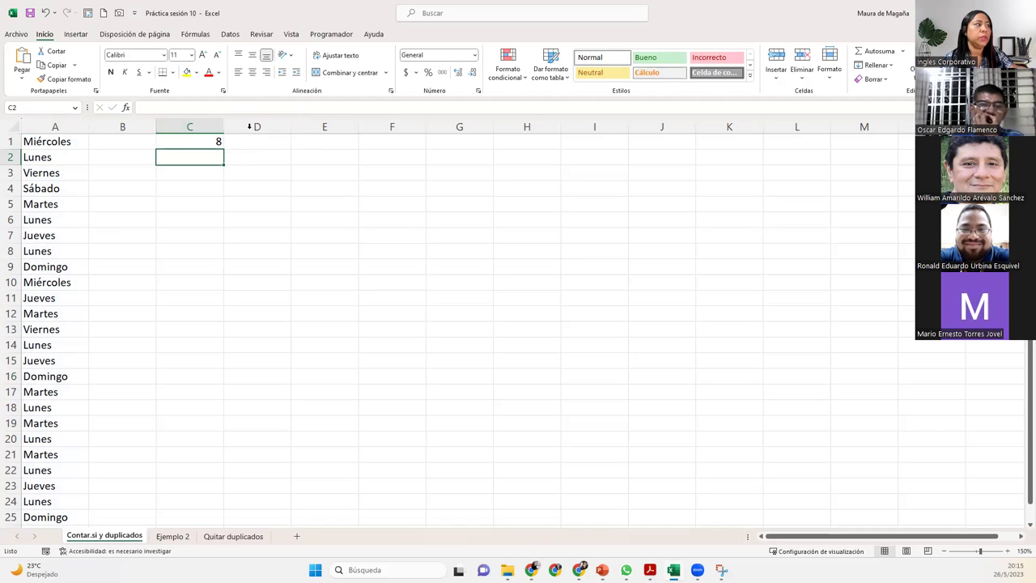
- Narrow column C and label the count with 'Repeticiones' in C2
left_click_drag(223, 127, 194, 130)
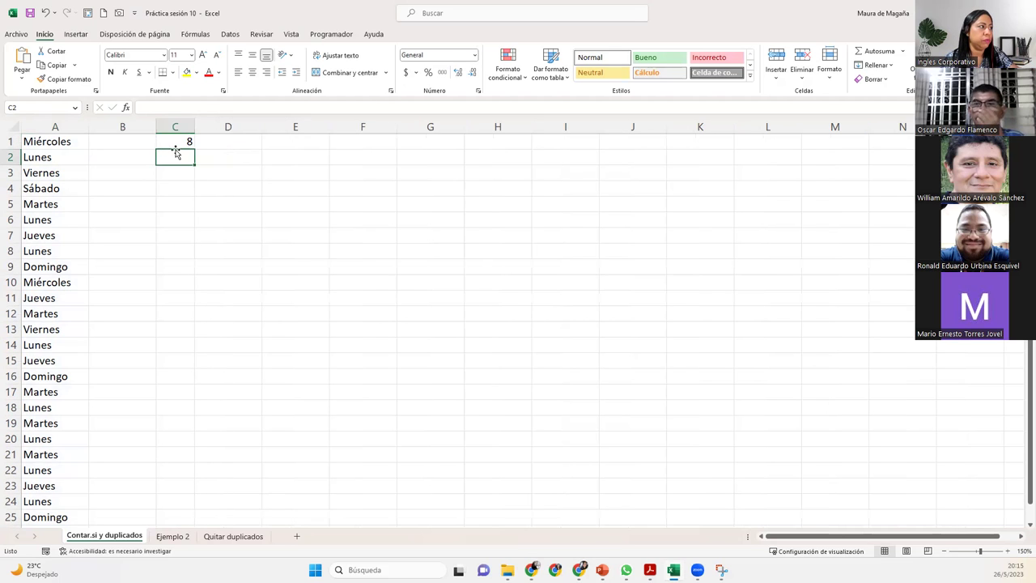
type("Rep.")
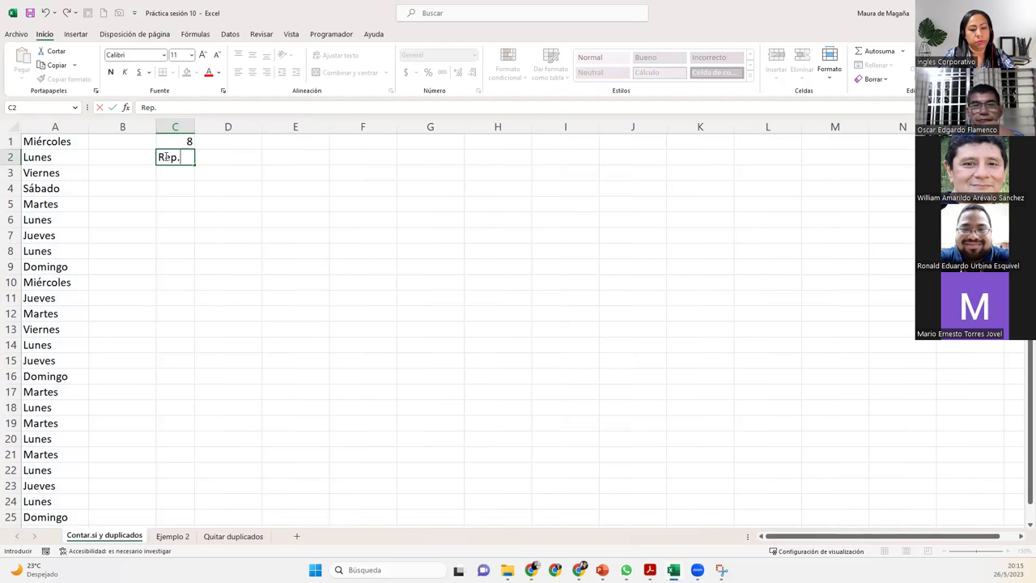
key("BackSpace")
type("eticiones")
key("Return")
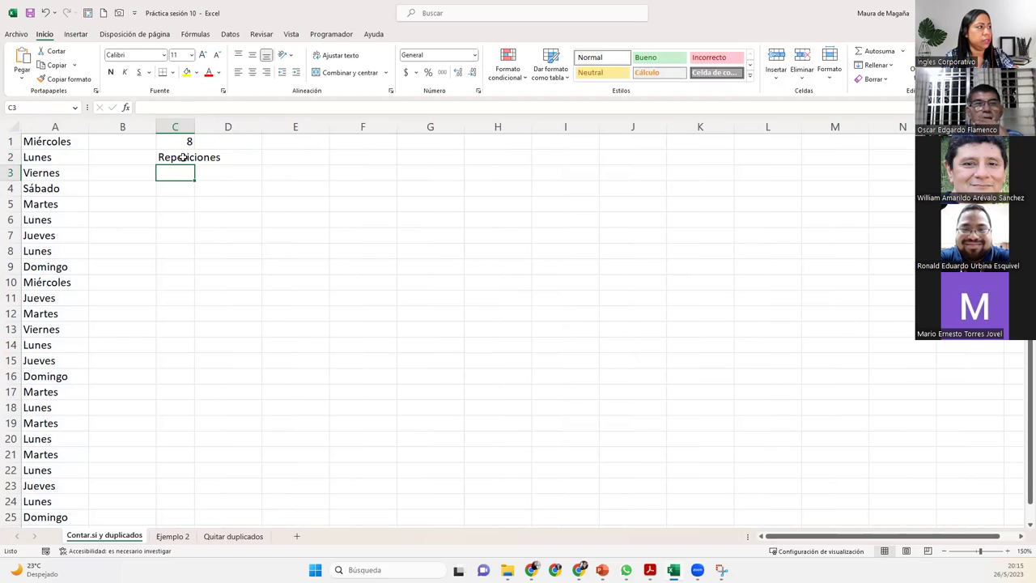
left_click(176, 142)
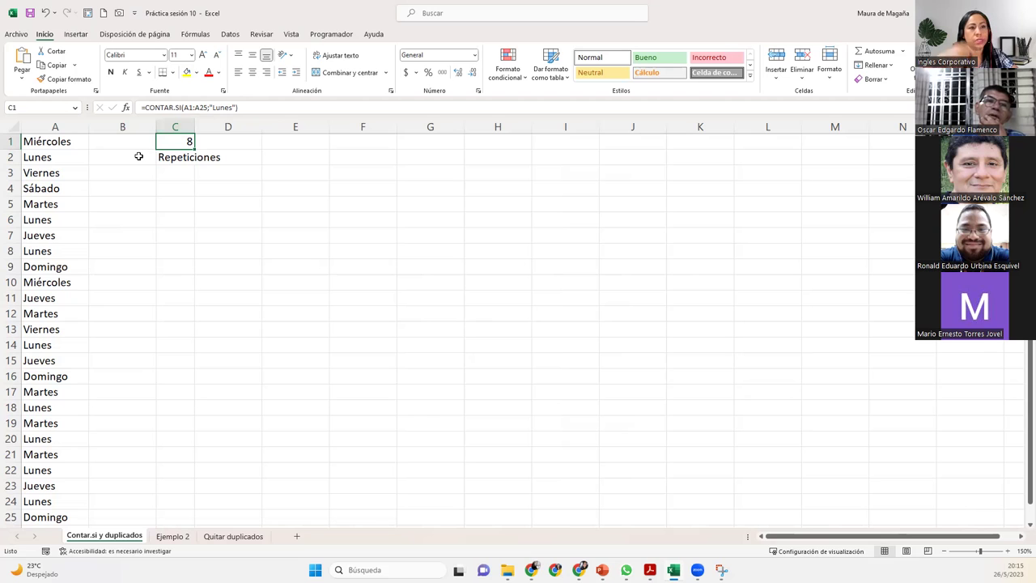
left_click(67, 121)
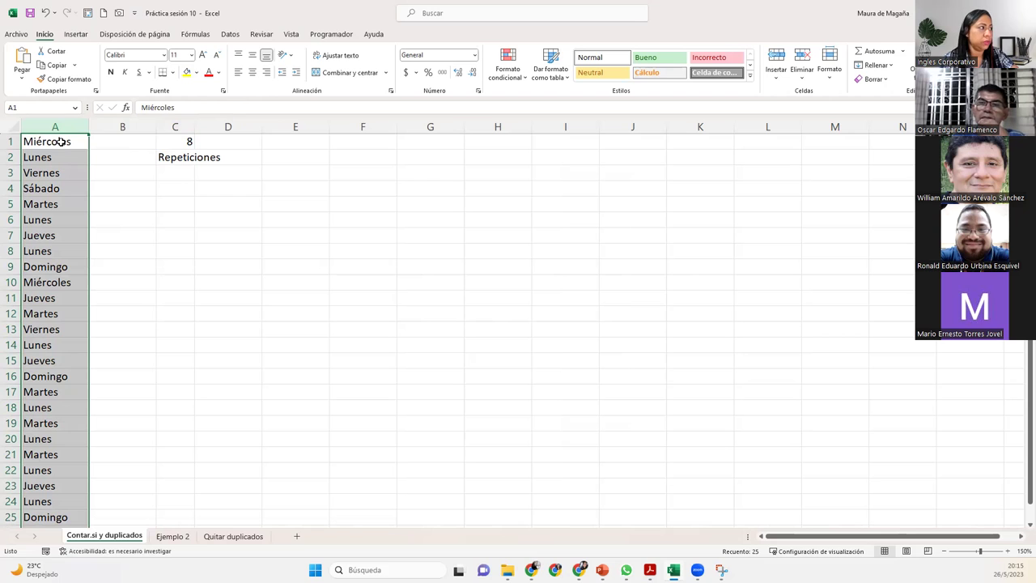
- Copy the day list from column A and paste it into column E starting at E1
key("ctrl+c")
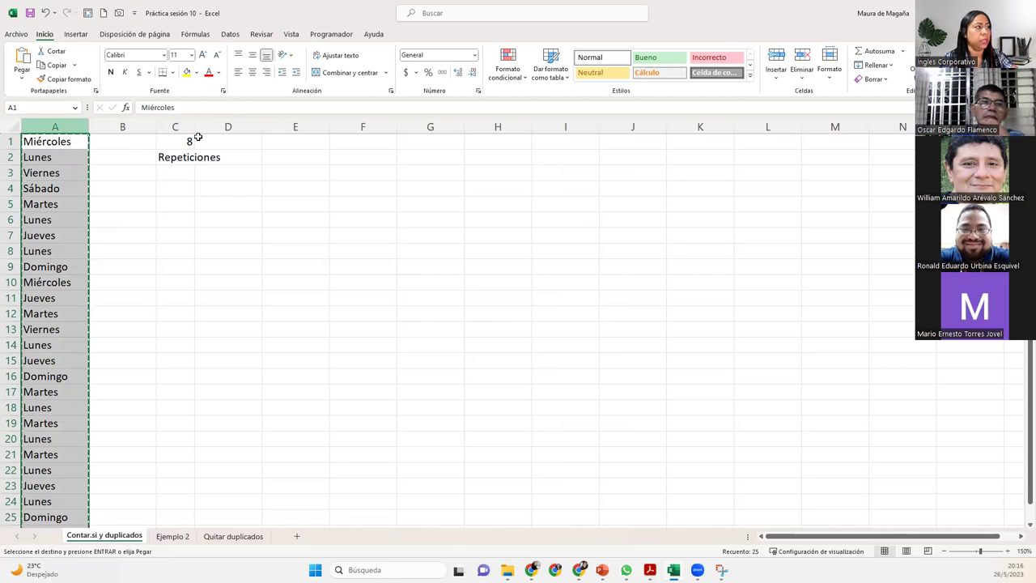
left_click(295, 140)
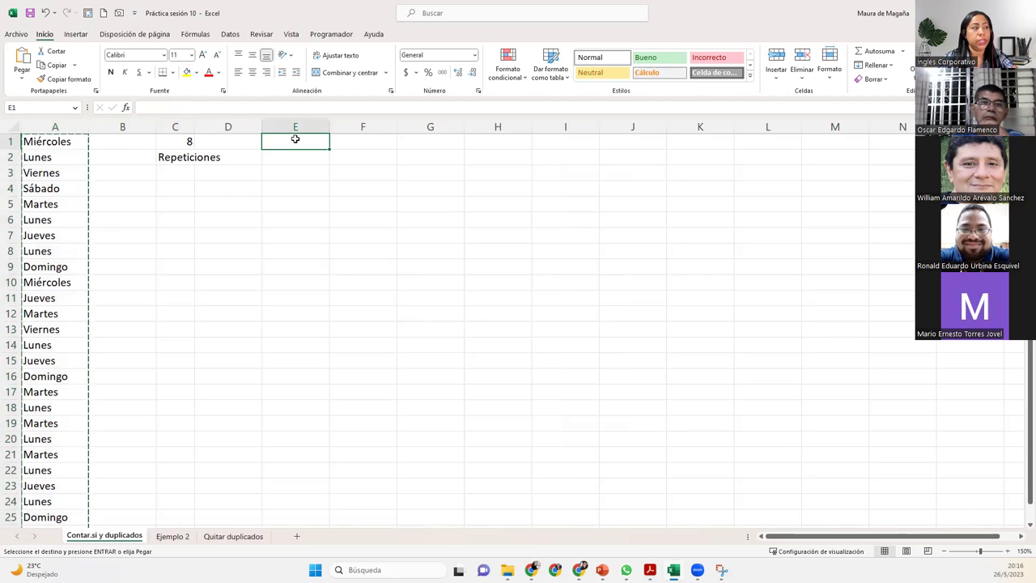
key("Return")
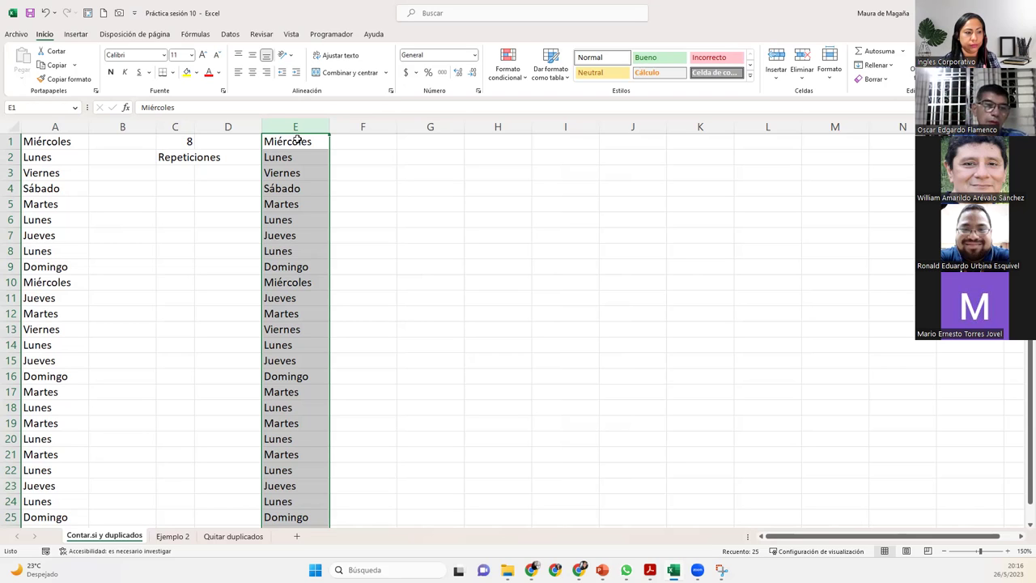
- Select the whole of column E containing the pasted days
left_click(296, 127)
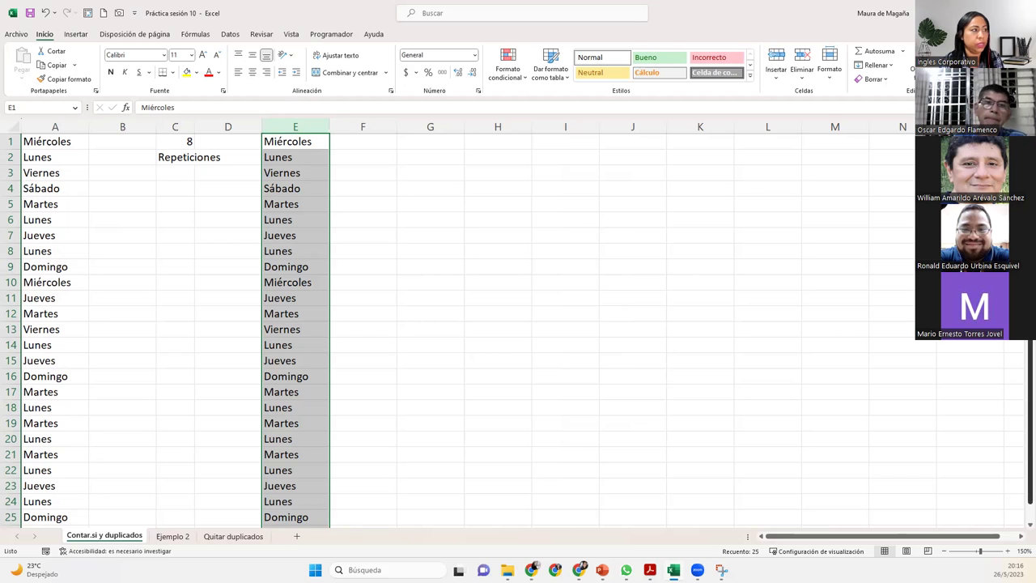
scroll(518, 329, "down", 1)
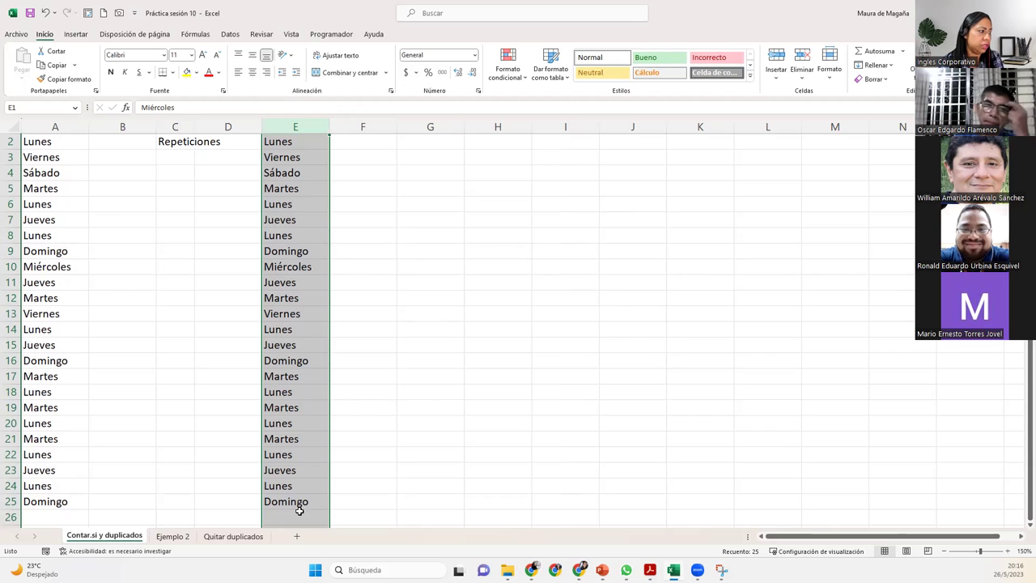
mouse_move(298, 506)
left_mouse_down()
mouse_move(292, 94)
mouse_move(289, 148)
left_mouse_up()
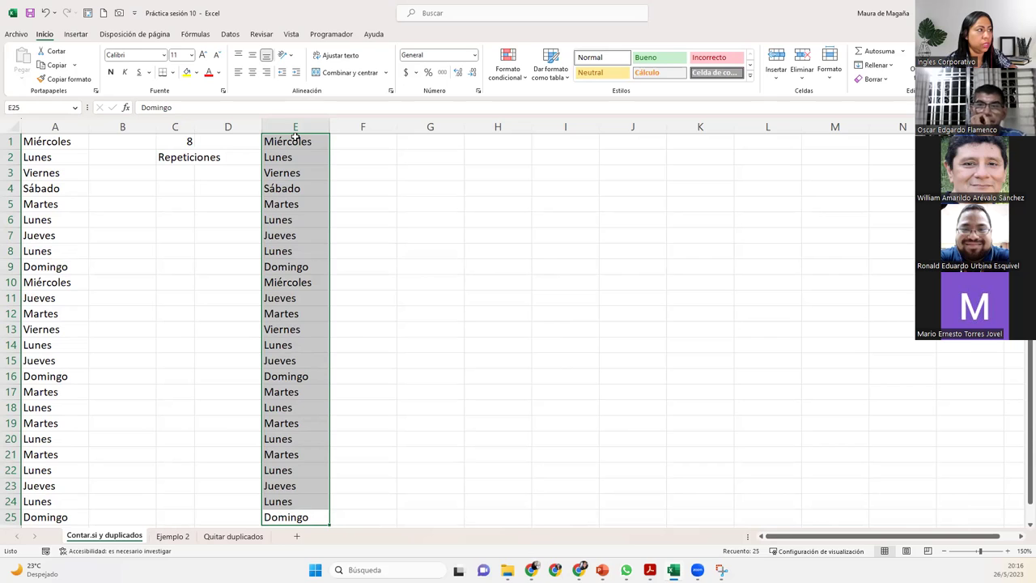
left_click(305, 121)
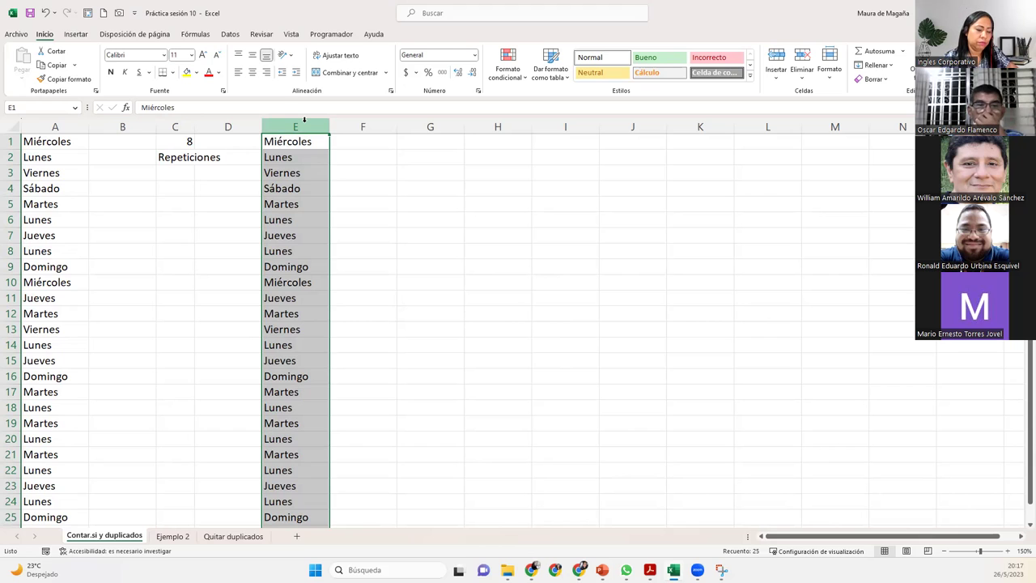
- Switch to the Datos ribbon to show the sort, filter and duplicate tools
left_click(238, 38)
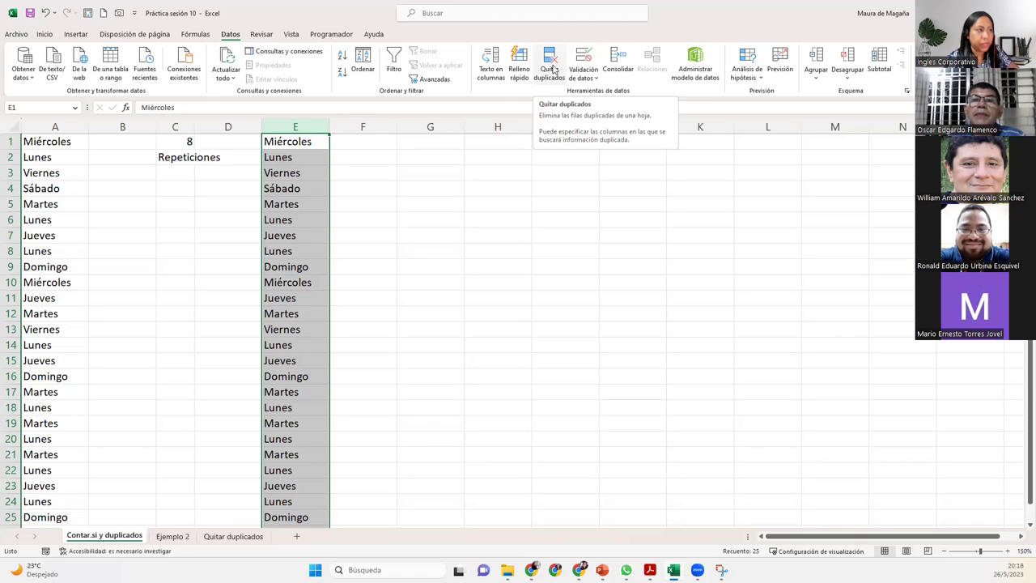
- Remove duplicates from Columna E, leaving 7 unique days after 18 duplicates are removed
left_click(549, 68)
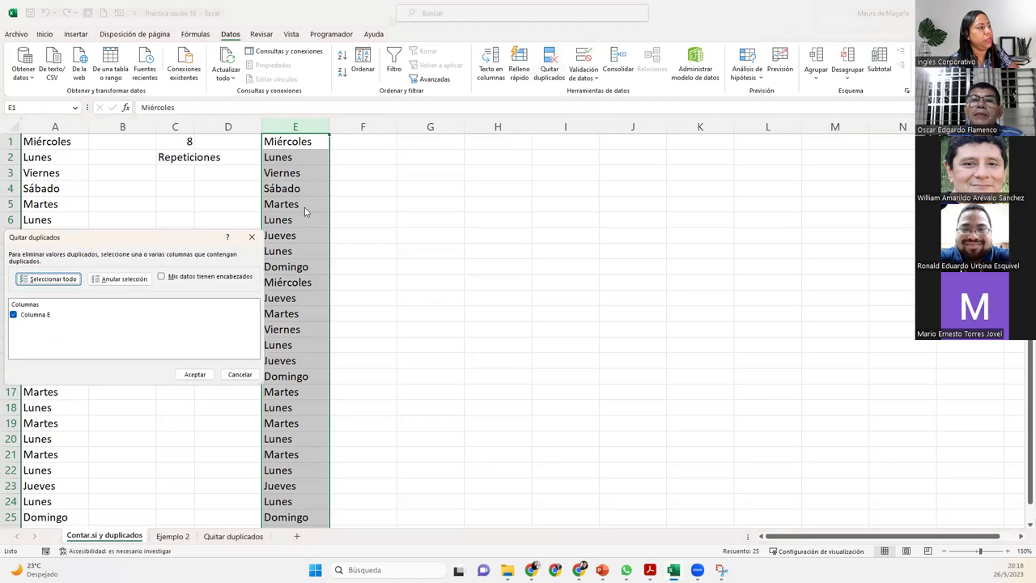
left_click_drag(160, 241, 497, 215)
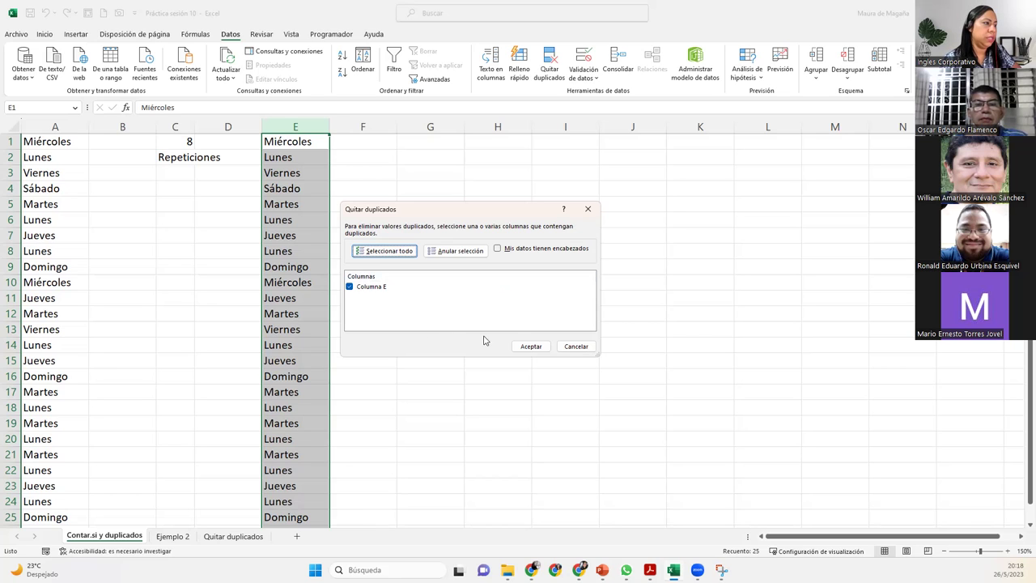
left_click(539, 347)
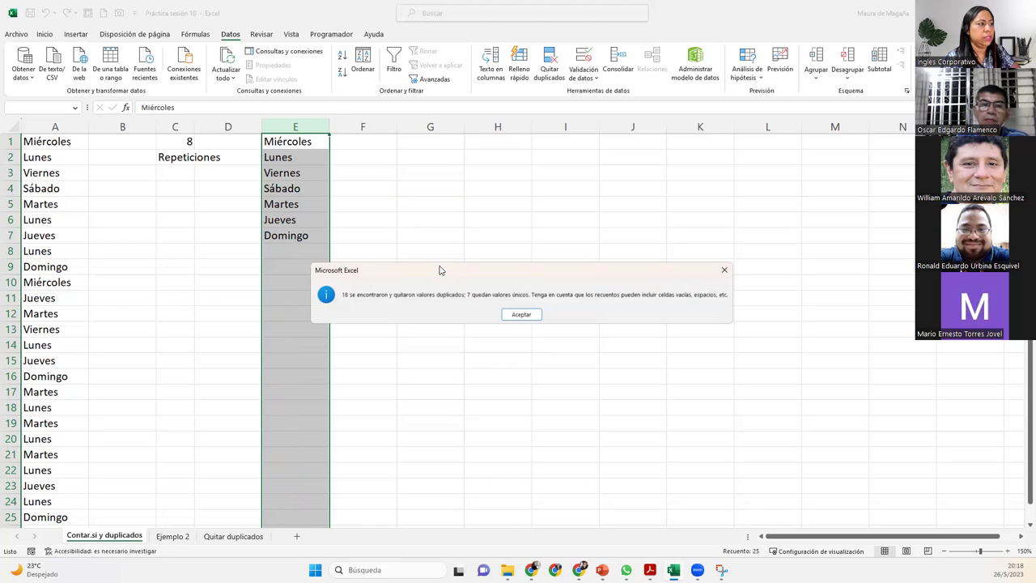
left_click_drag(439, 270, 432, 165)
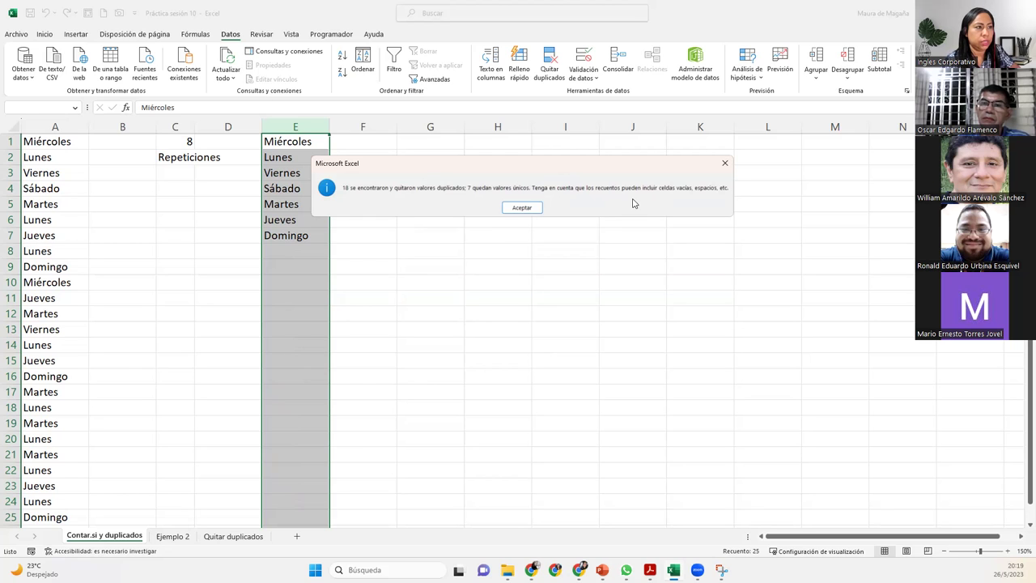
- Dismiss the duplicates message and select the seven unique days in E1:E7
left_click(525, 208)
left_click(316, 143)
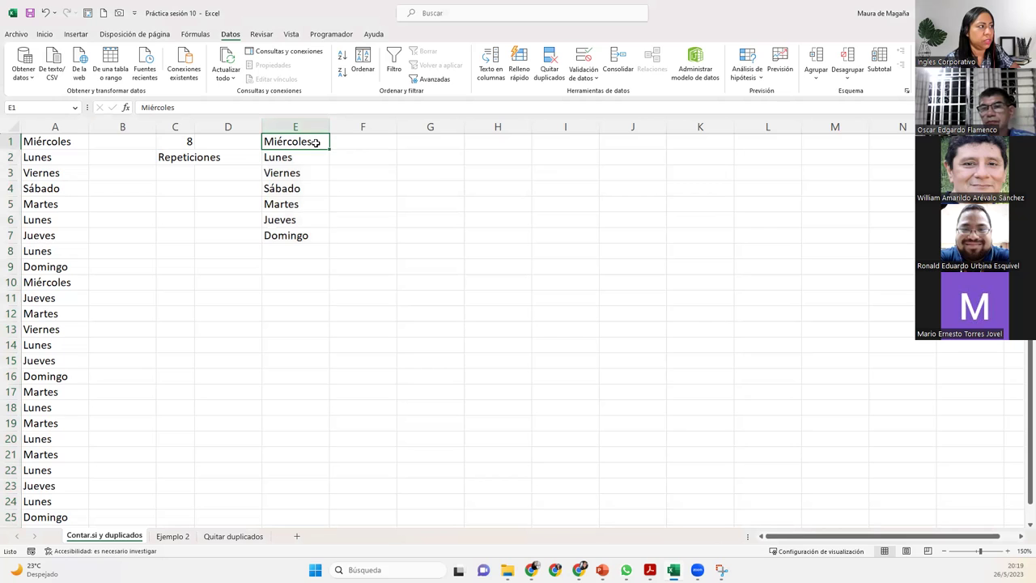
left_click_drag(289, 141, 293, 235)
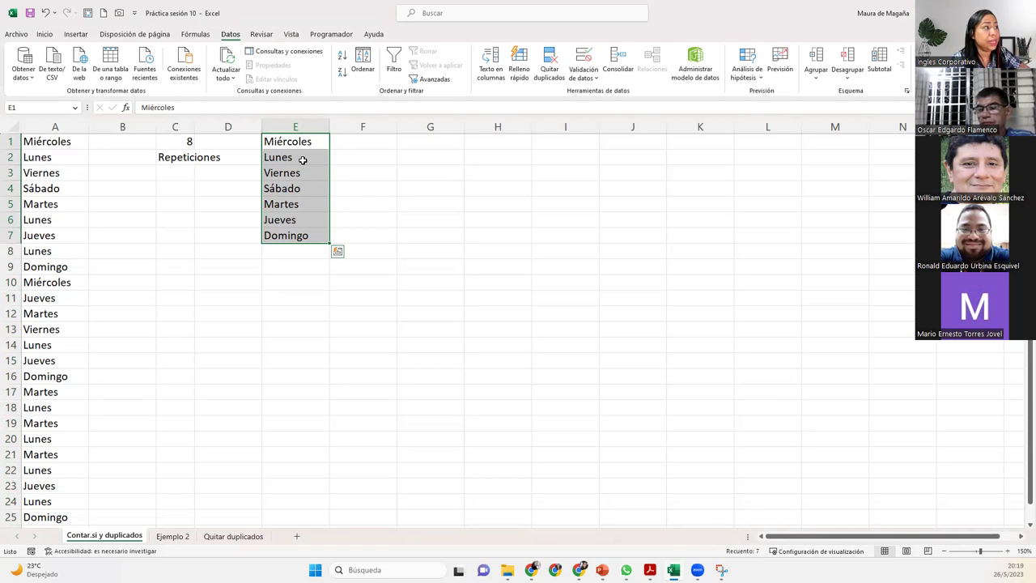
key("Escape")
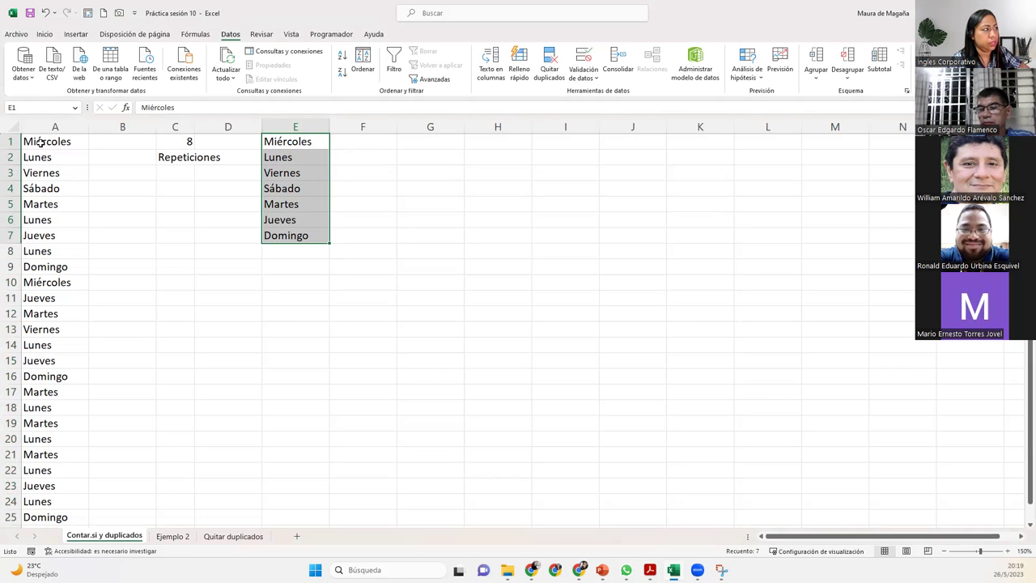
key("ctrl+v")
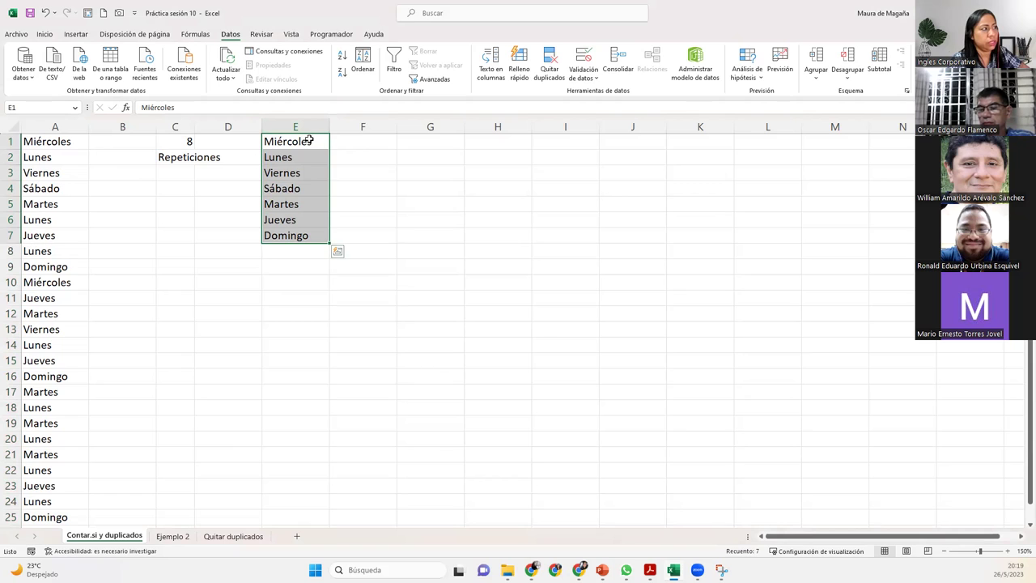
left_click(312, 140)
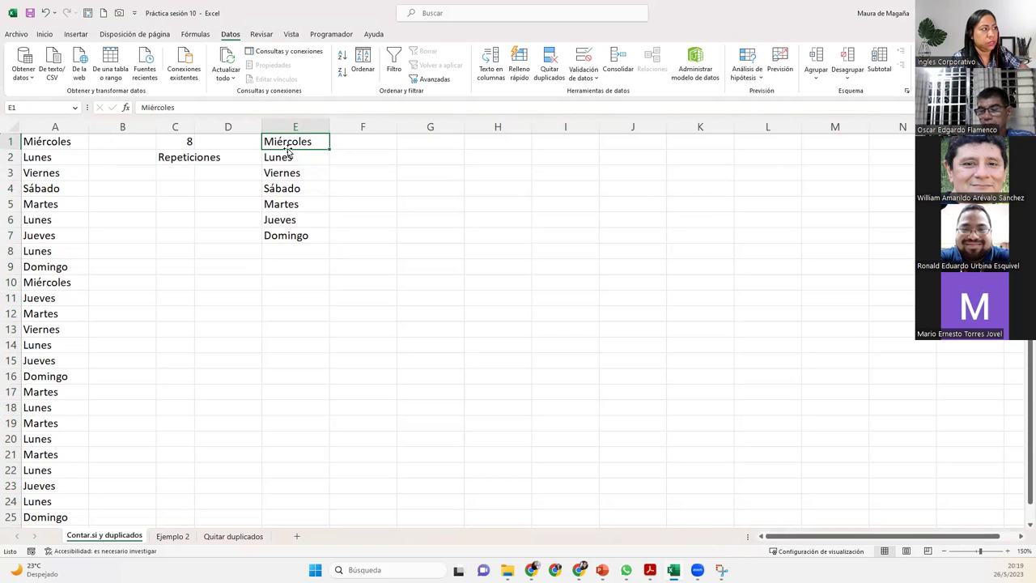
left_click_drag(300, 142, 312, 234)
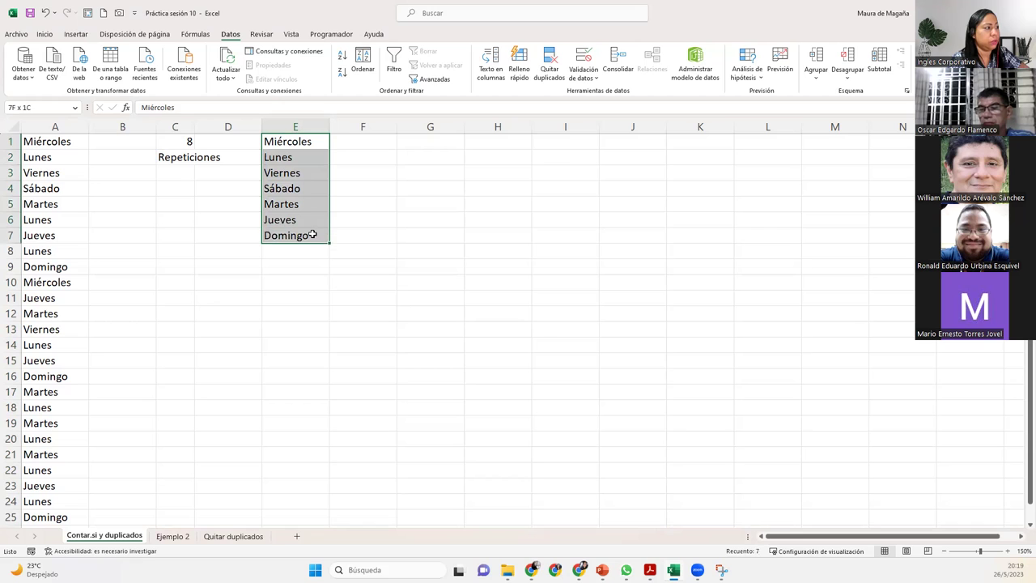
- Sort the unique days in E1:E7 alphabetically A to Z
left_click(364, 71)
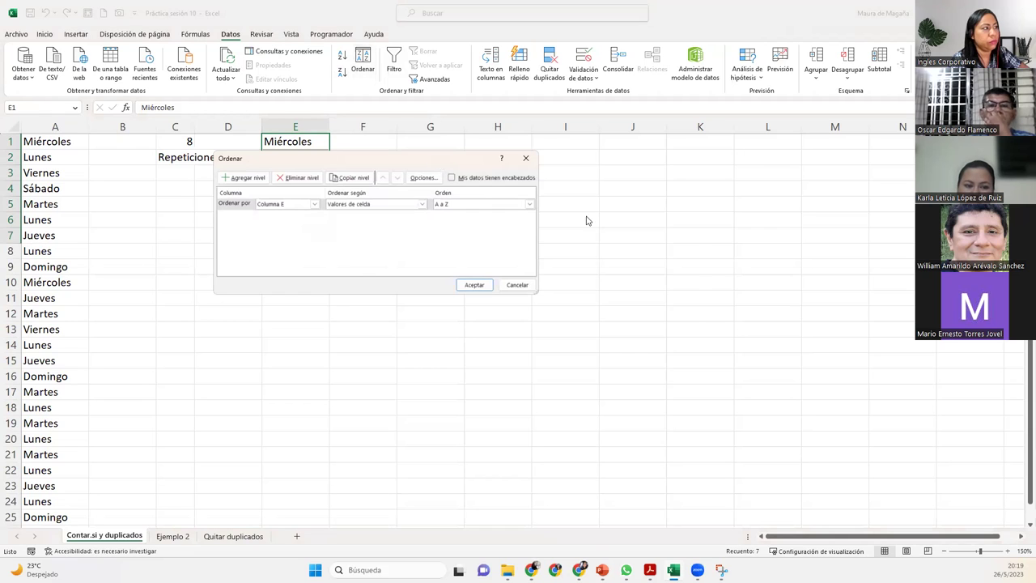
left_click(681, 261)
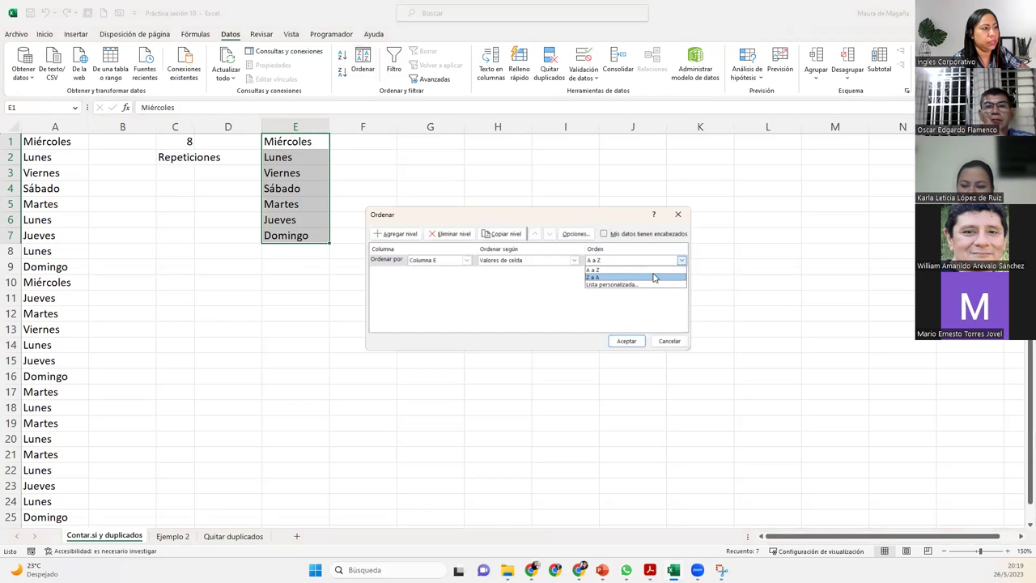
left_click(656, 268)
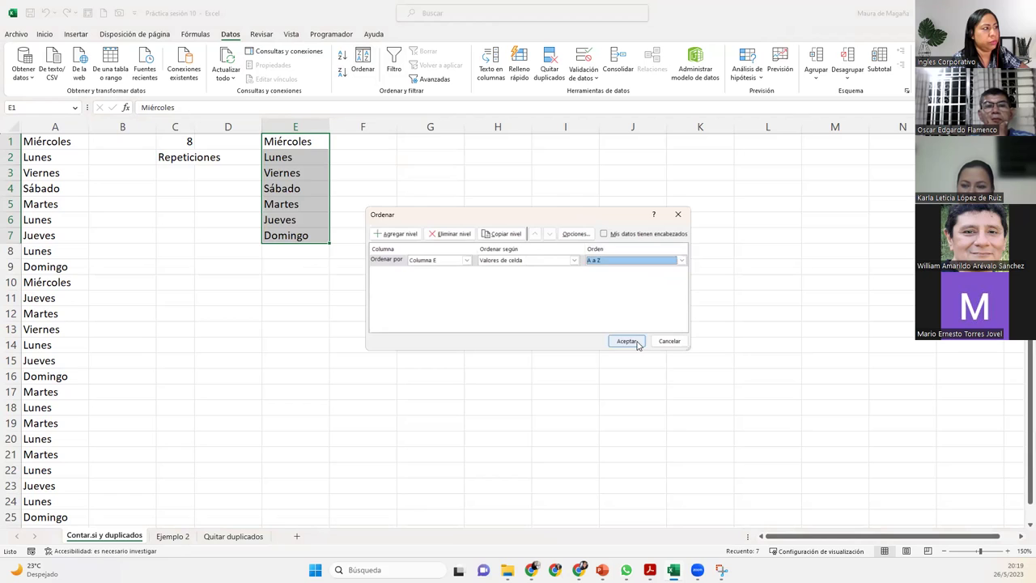
left_click(638, 342)
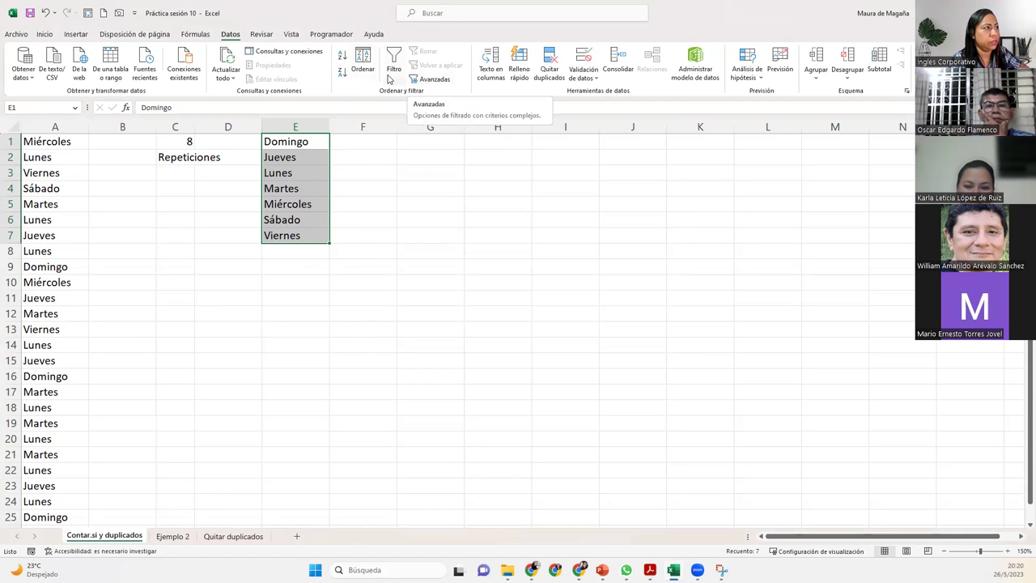
- Re-sort the days Z to A, from Viernes down to Domingo
left_click(356, 59)
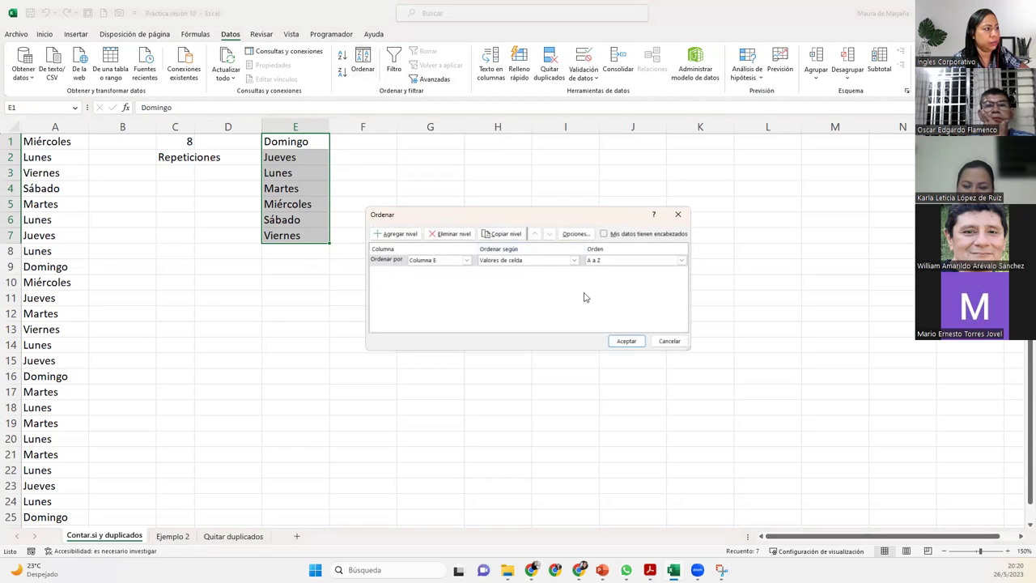
left_click(615, 260)
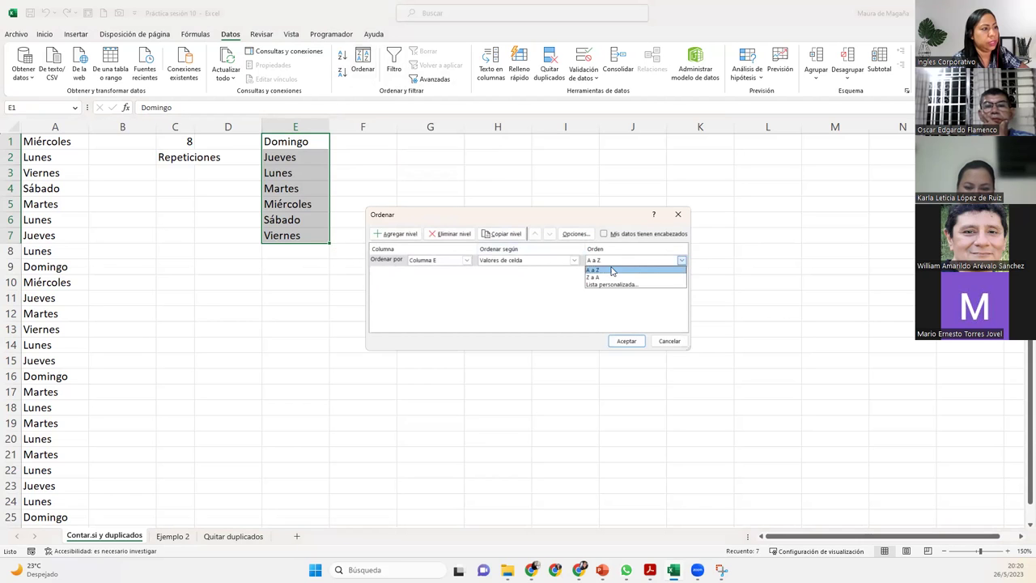
left_click(610, 272)
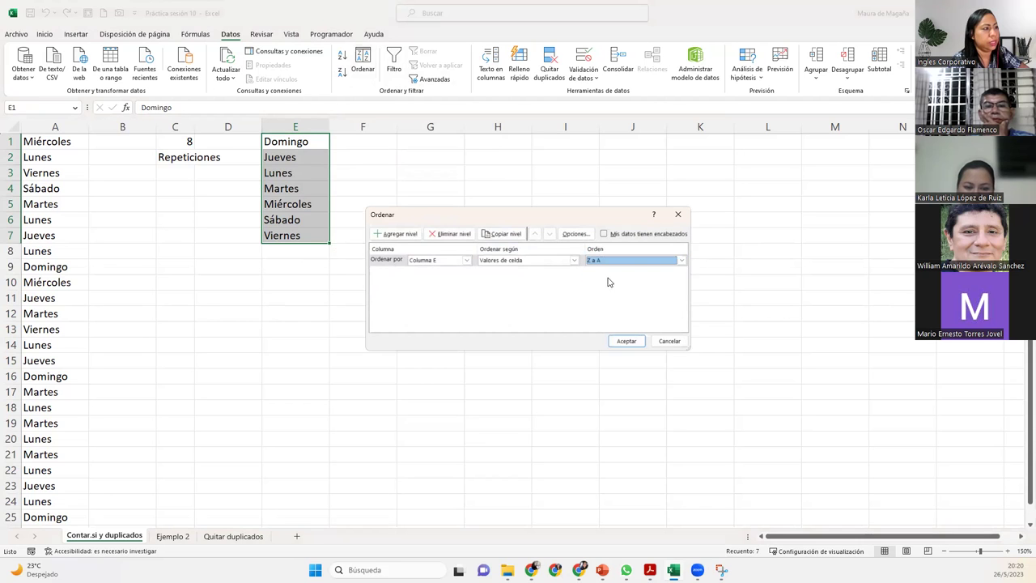
left_click(625, 341)
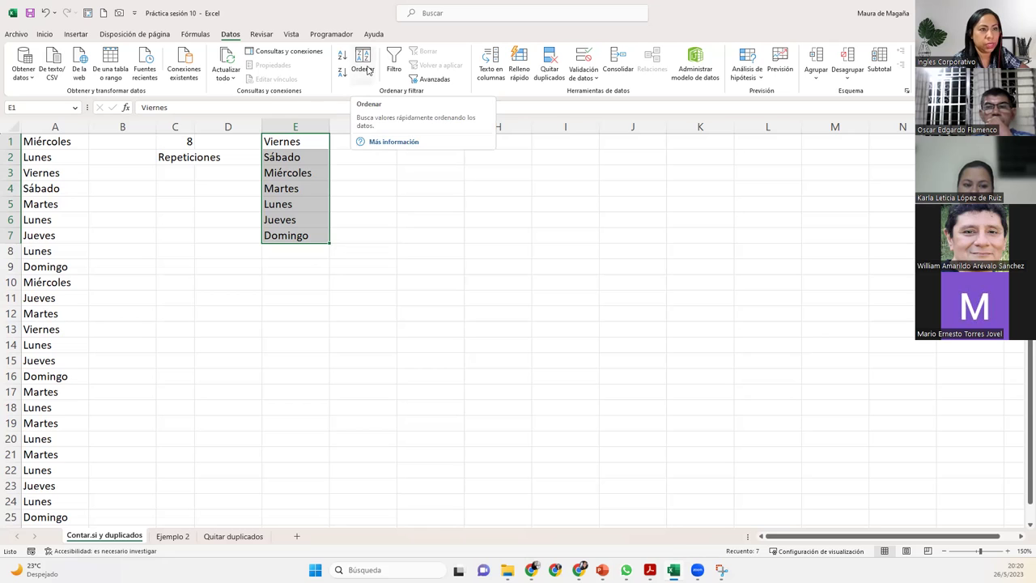
- In Ordenar, choose Lista personalizada as the order and view the Dom., Lun., Mar. list
left_click(367, 69)
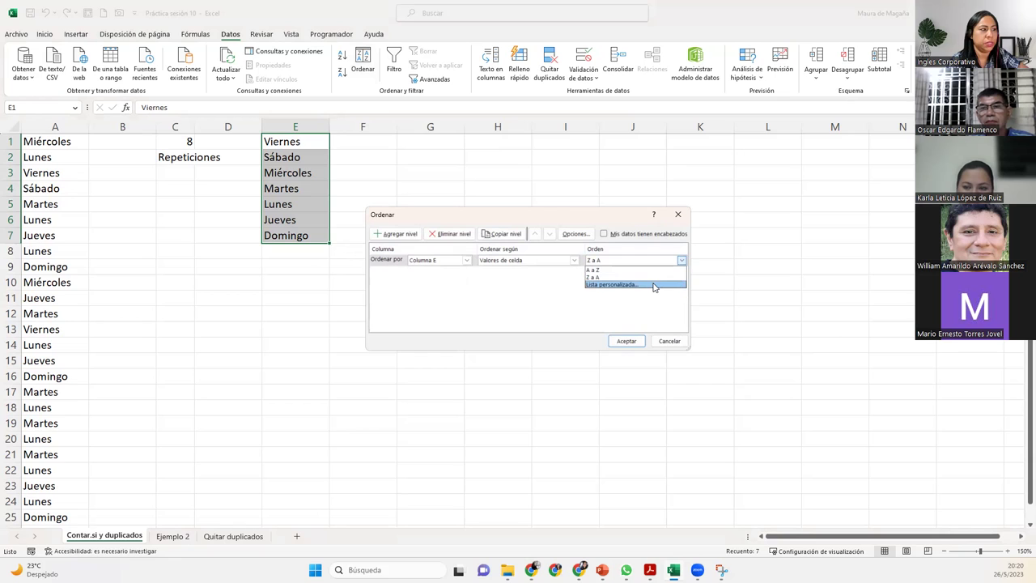
left_click(654, 285)
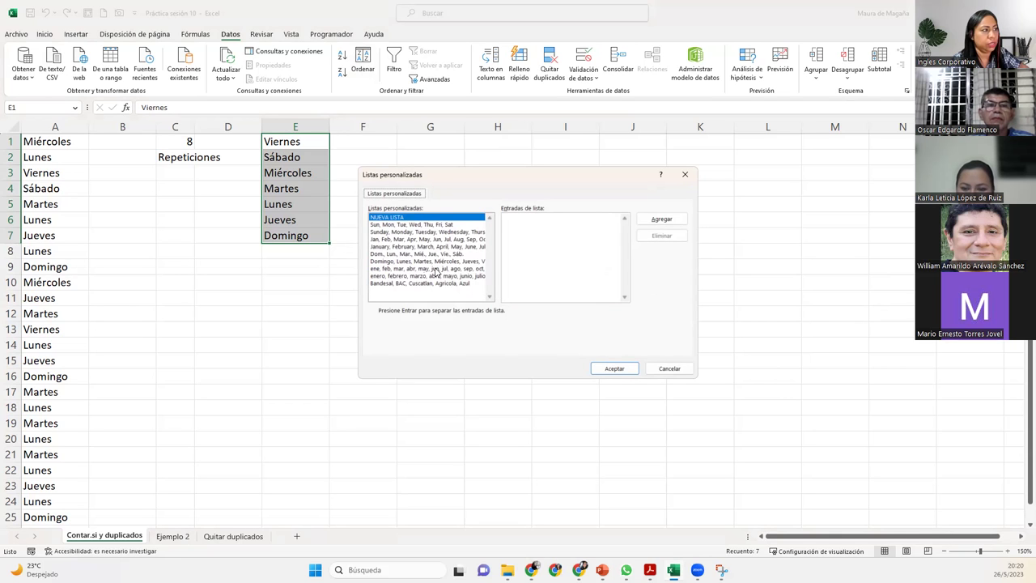
left_click(404, 254)
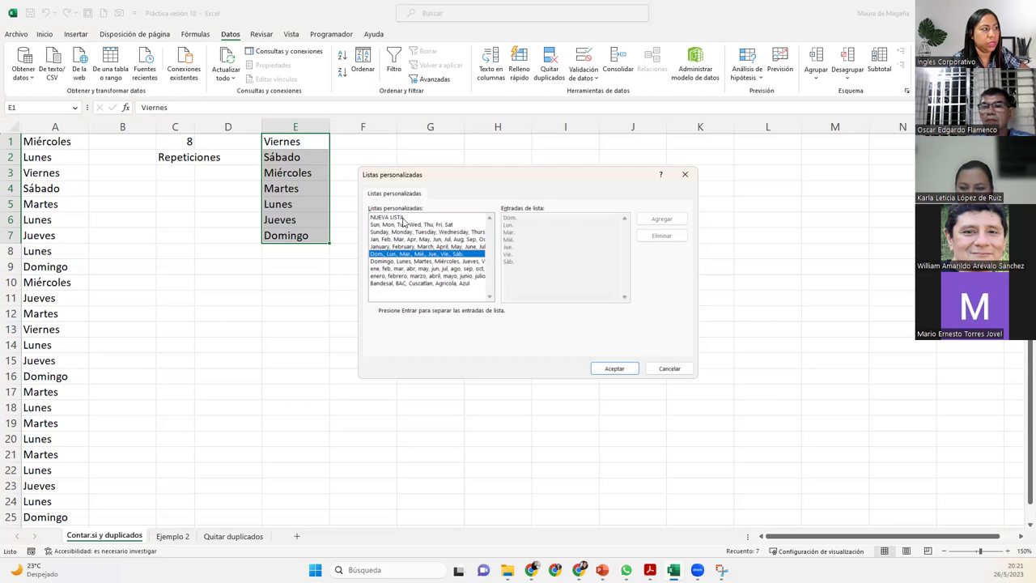
- Enter a new custom list: Lunes, Martes, Miércoles, Jueves, Viernes, Sábado, Domingo
left_click(404, 219)
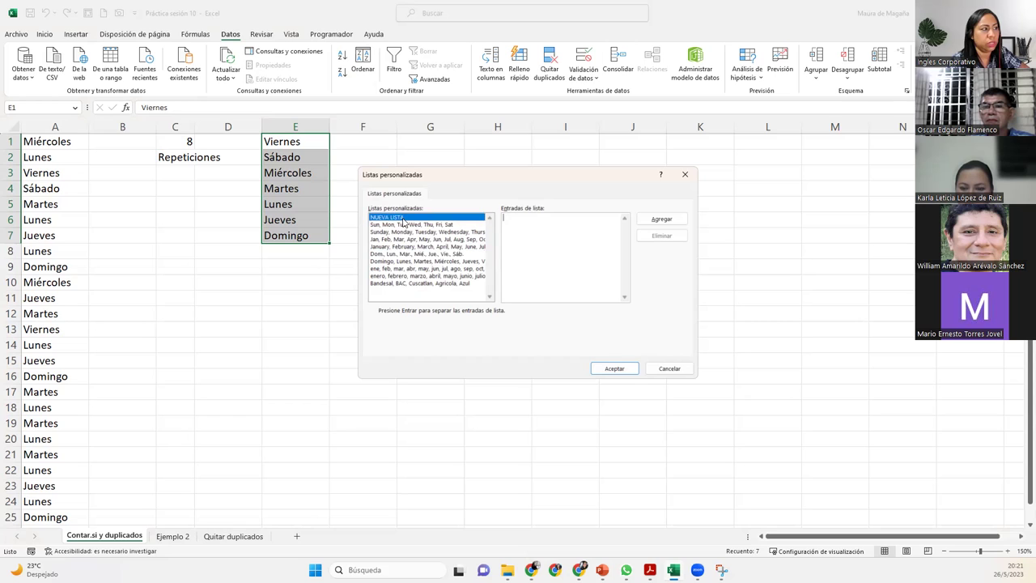
left_click(570, 237)
type("Lunes Martes Miér")
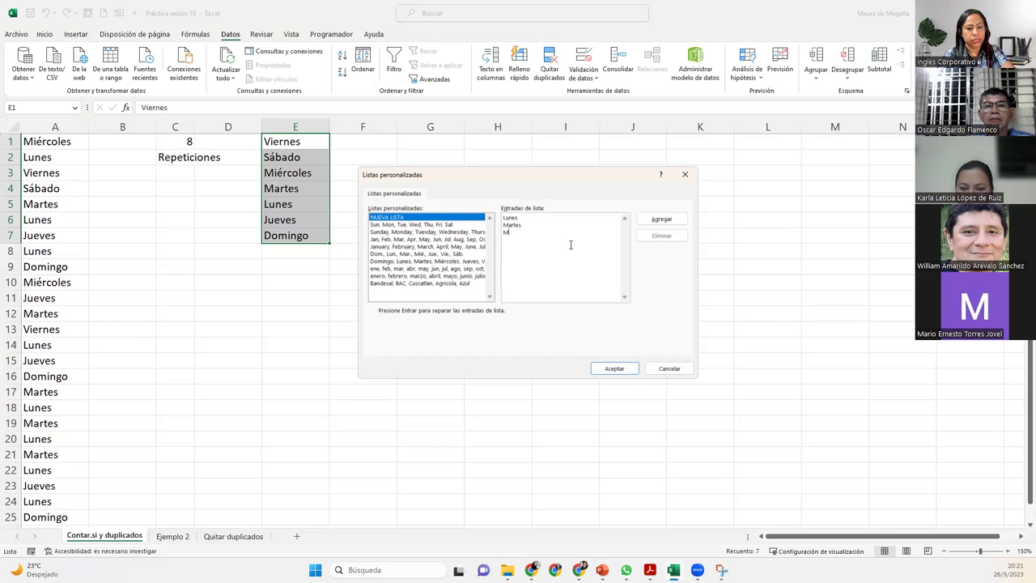
type("coles")
key("Return")
type("Jueves")
key("Return")
type("Viernes")
key("Return")
type("Sábado")
key("Return")
type("Domingo")
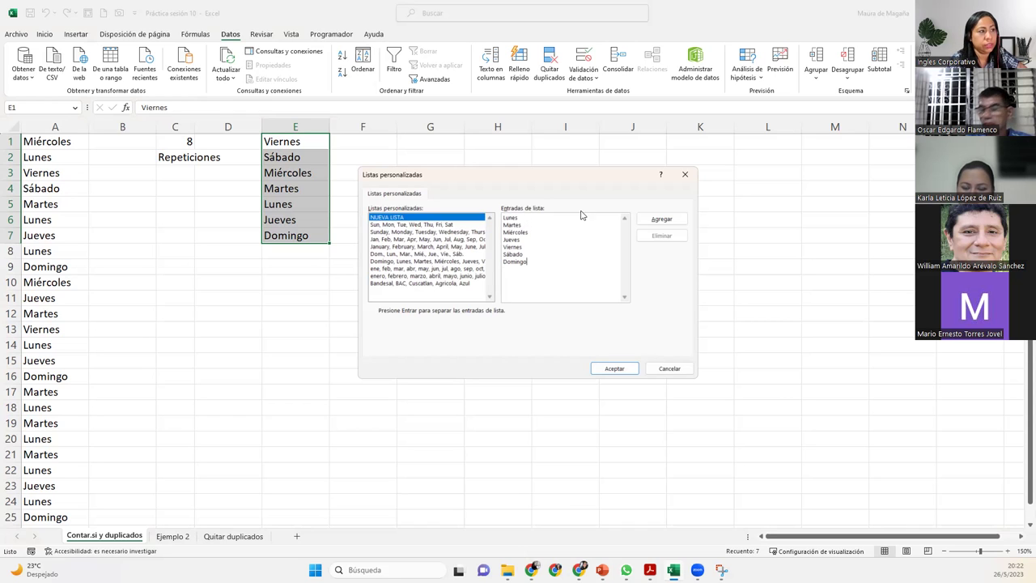
- Add the Lunes–Domingo list and sort column E by it
left_click(665, 221)
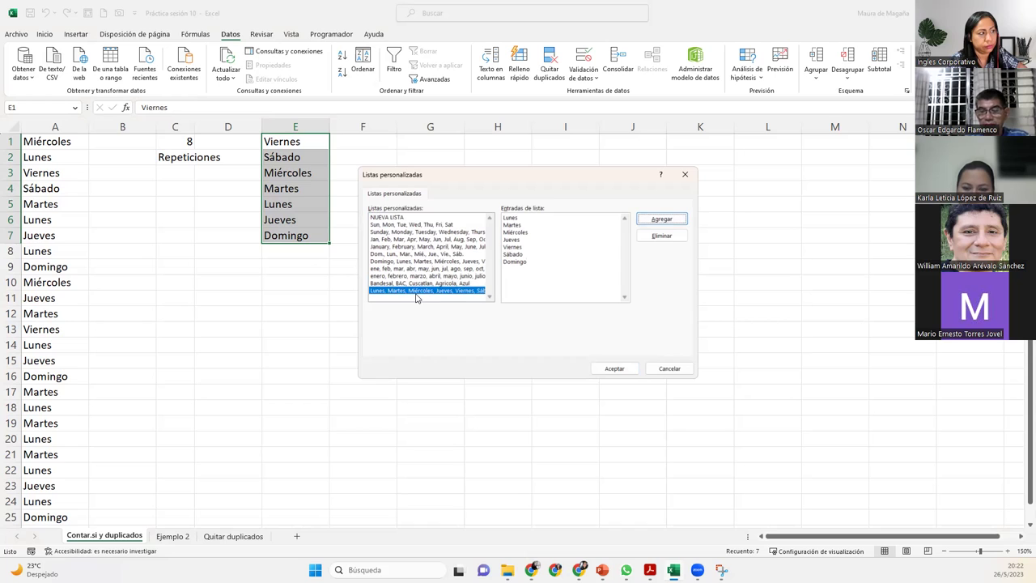
left_click(614, 368)
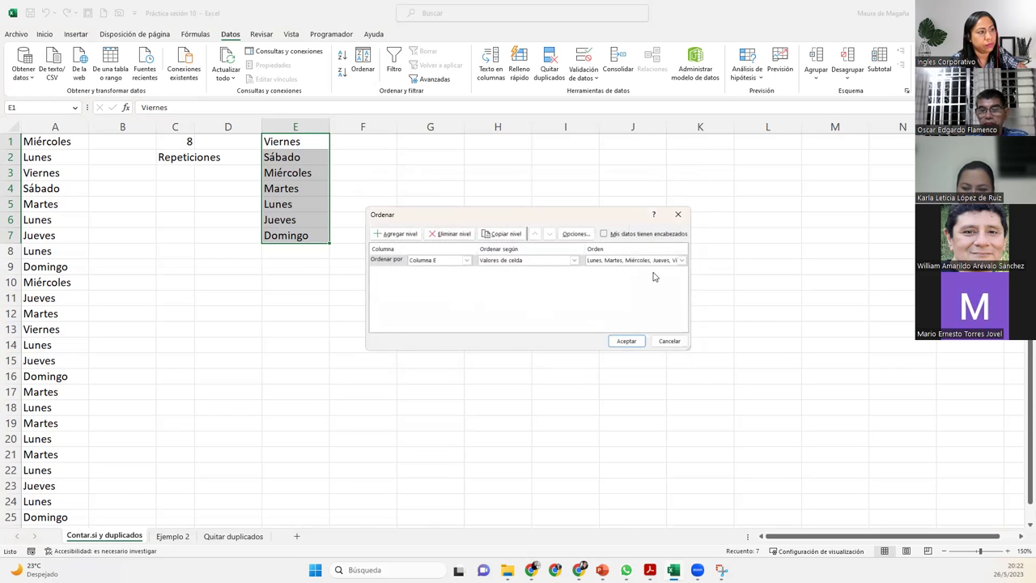
left_click(628, 341)
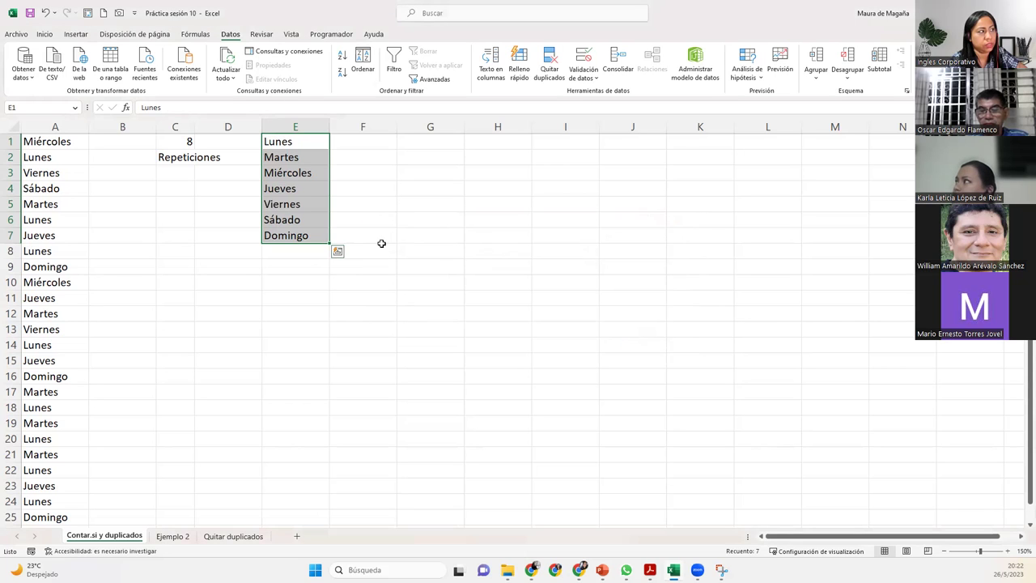
left_click(368, 142)
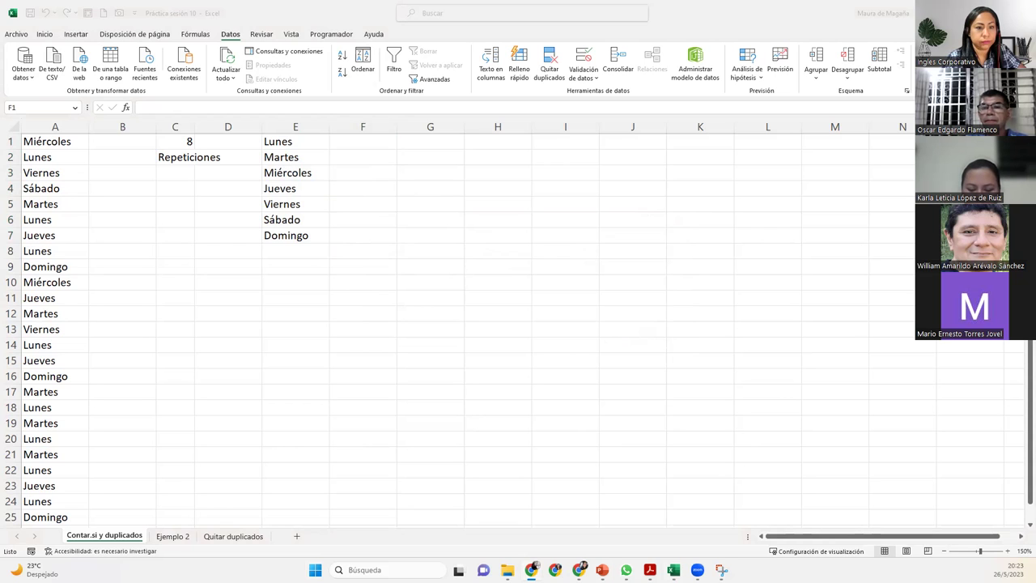
key("alt+Tab")
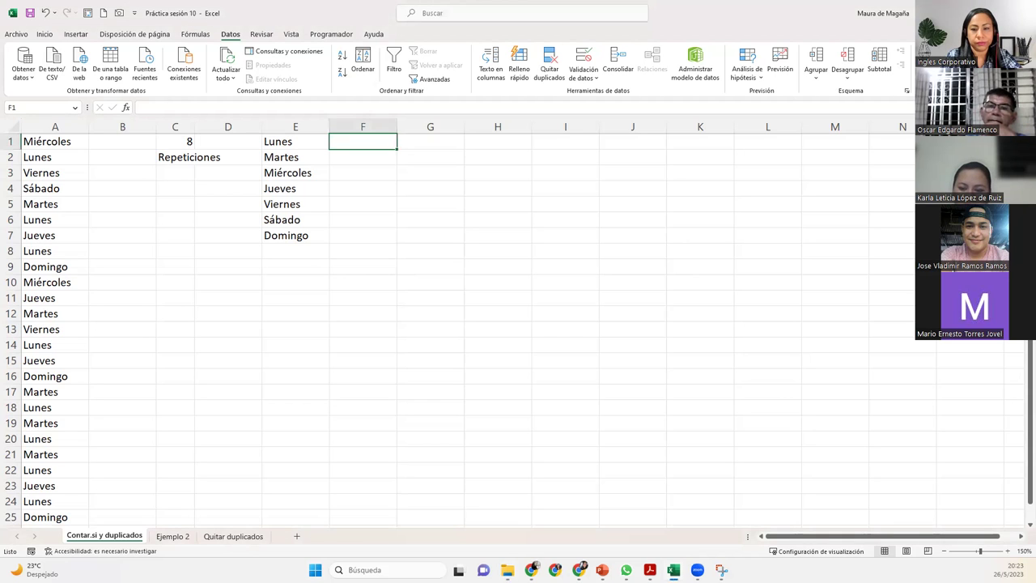
key("alt+Tab")
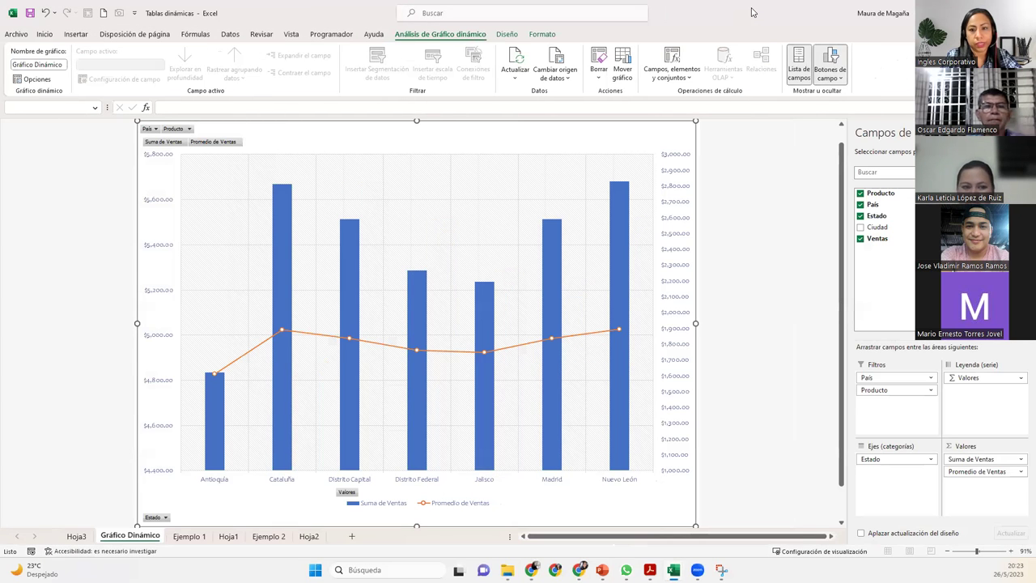
key("alt+Tab")
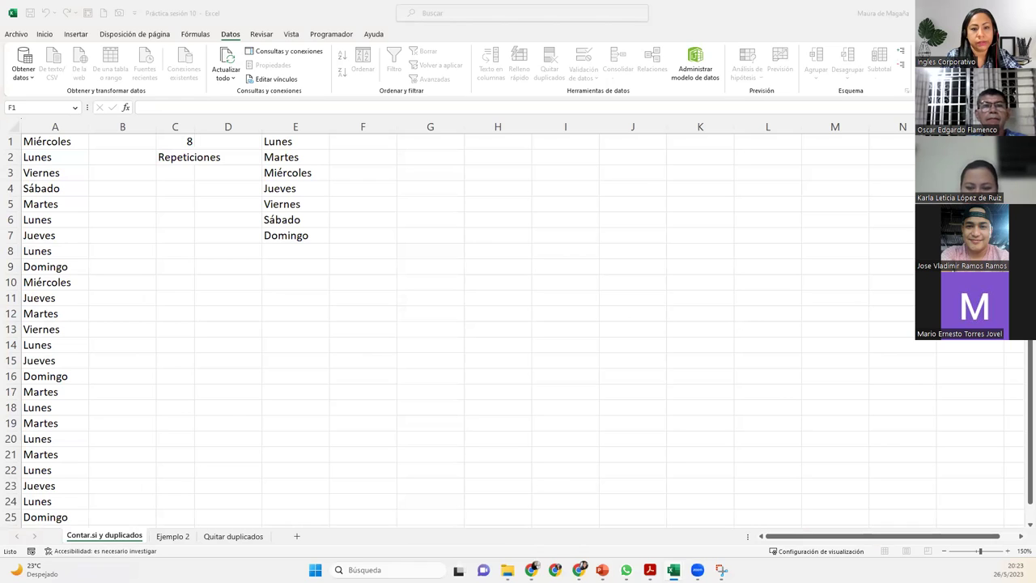
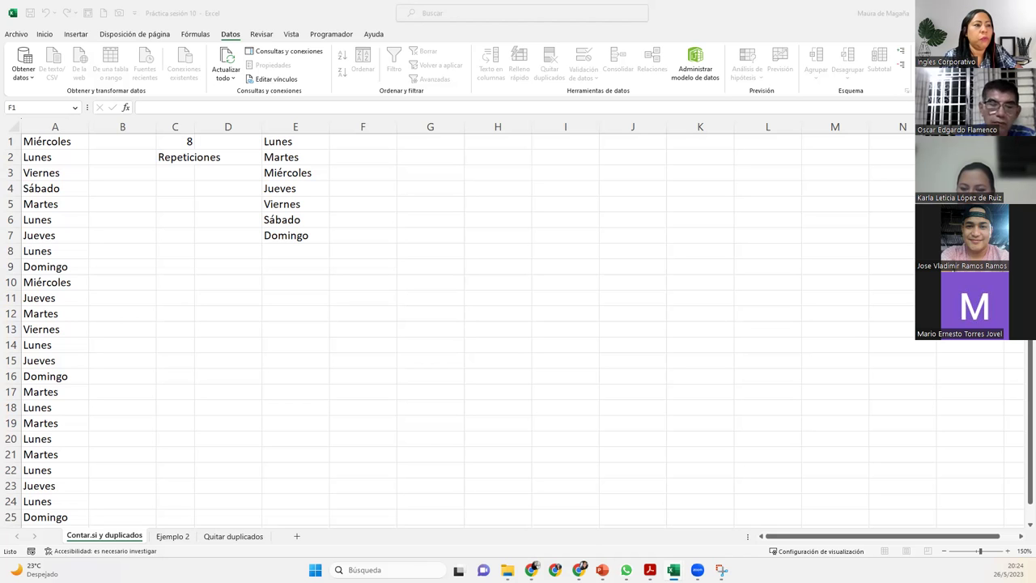
- Bring the Tablas dinámicas workbook to the front, maximized and zoomed in
key("alt+Tab")
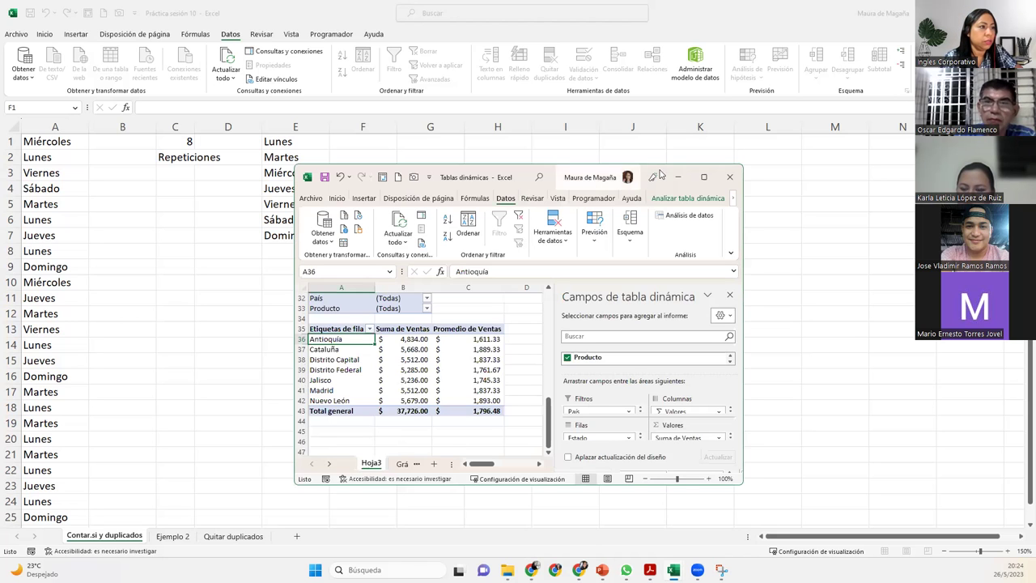
left_click(705, 178)
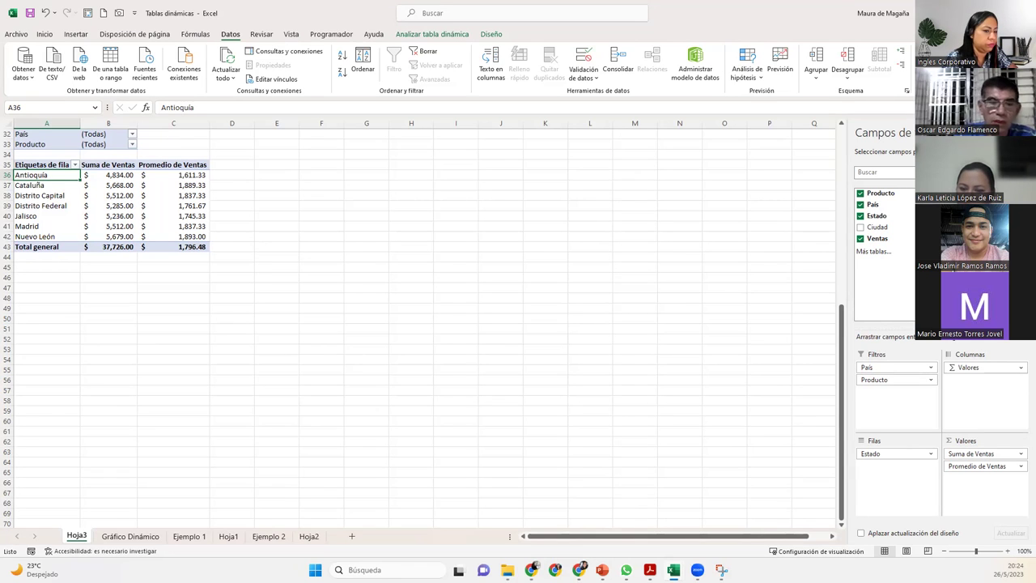
left_click(1007, 551)
left_click(1008, 551)
left_click(1008, 552)
left_click(1007, 551)
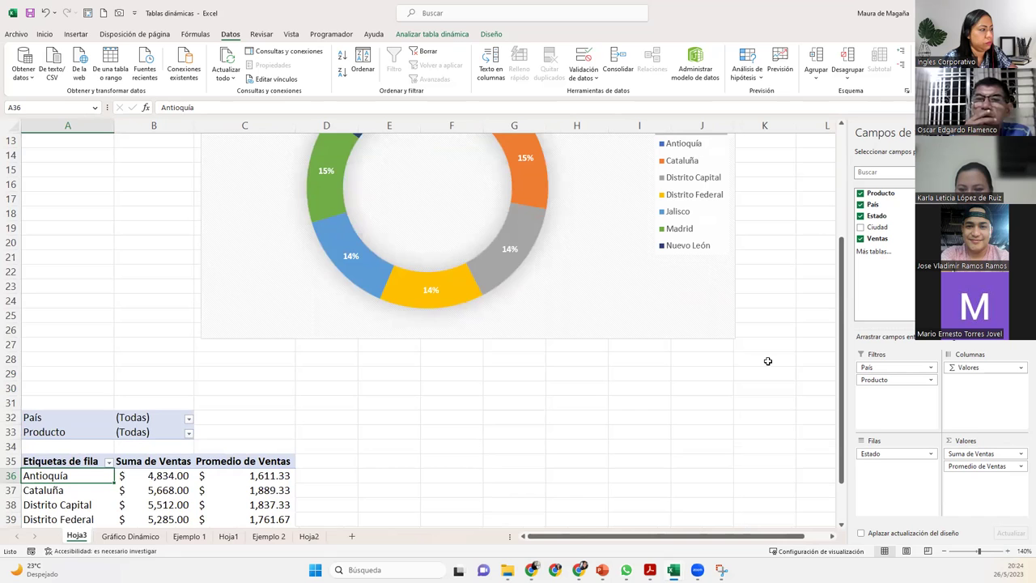
- Scroll to the Hoja3 pivot table and open the Etiquetas de fila sort and filter menu
left_click_drag(840, 351, 838, 389)
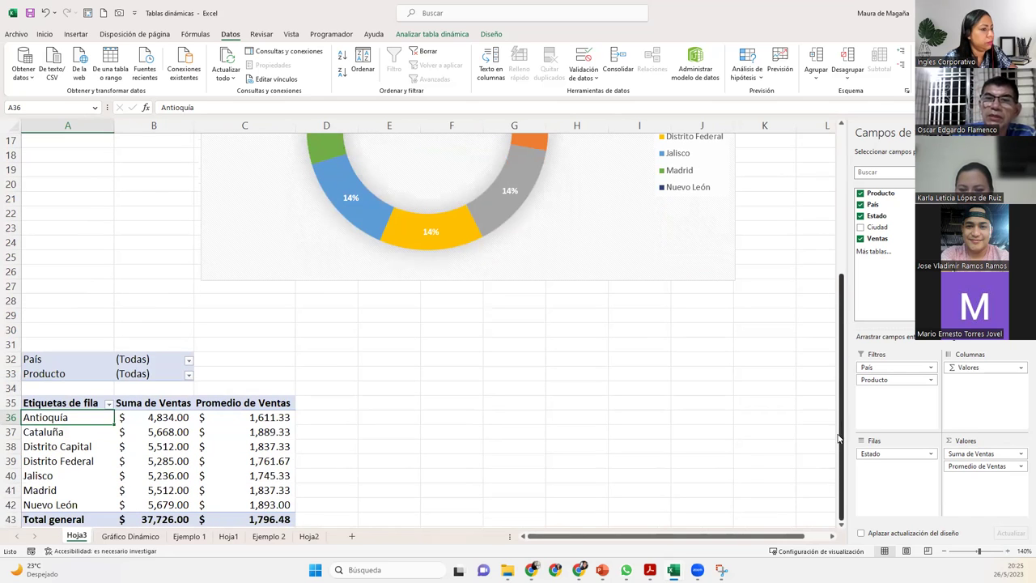
left_click(842, 530)
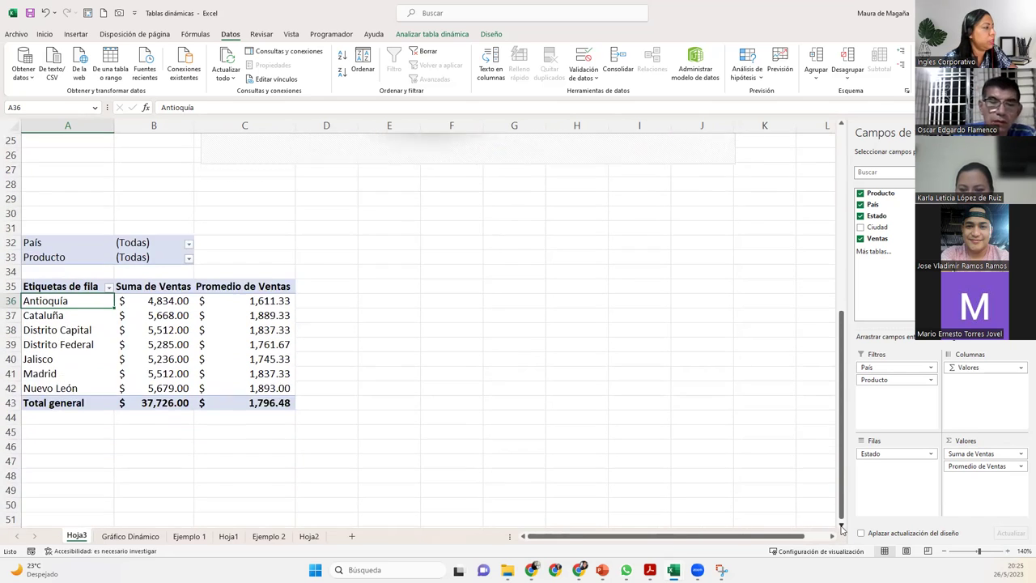
left_click(108, 257)
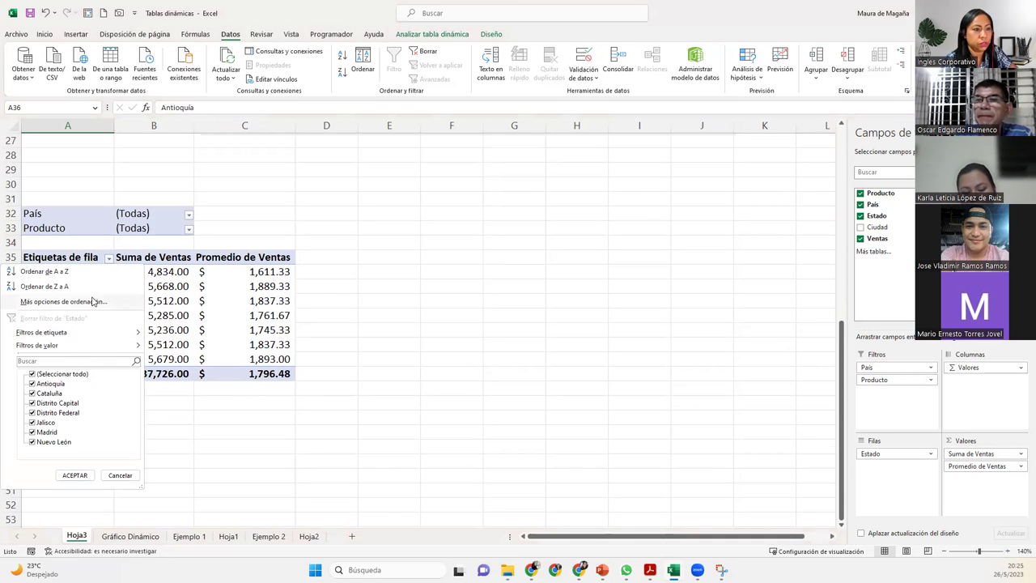
- In Ordenar (Estado), try Ascendente (A a Z) por Estado, then revert to Manualmente
left_click(93, 301)
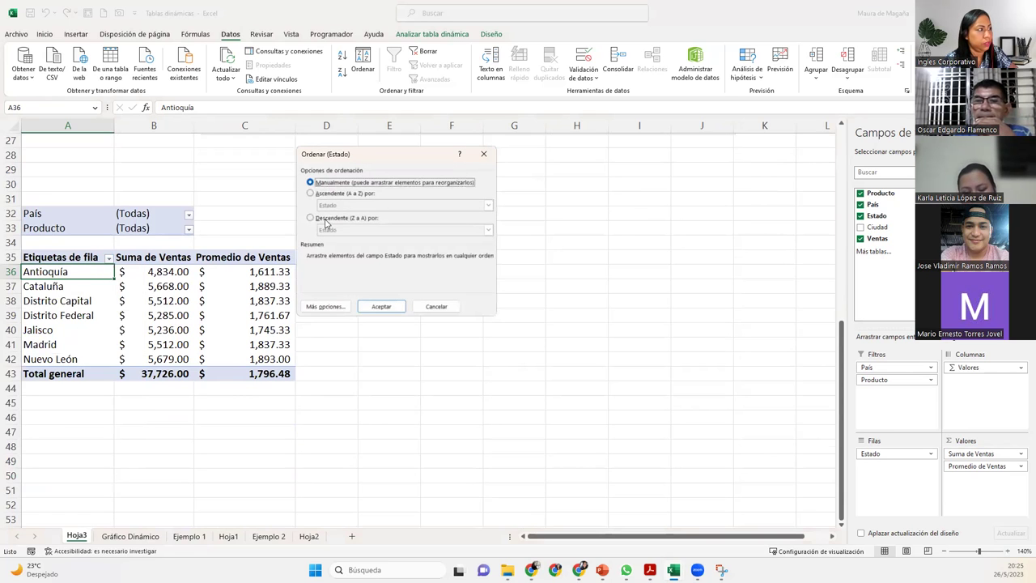
left_click_drag(353, 152, 465, 172)
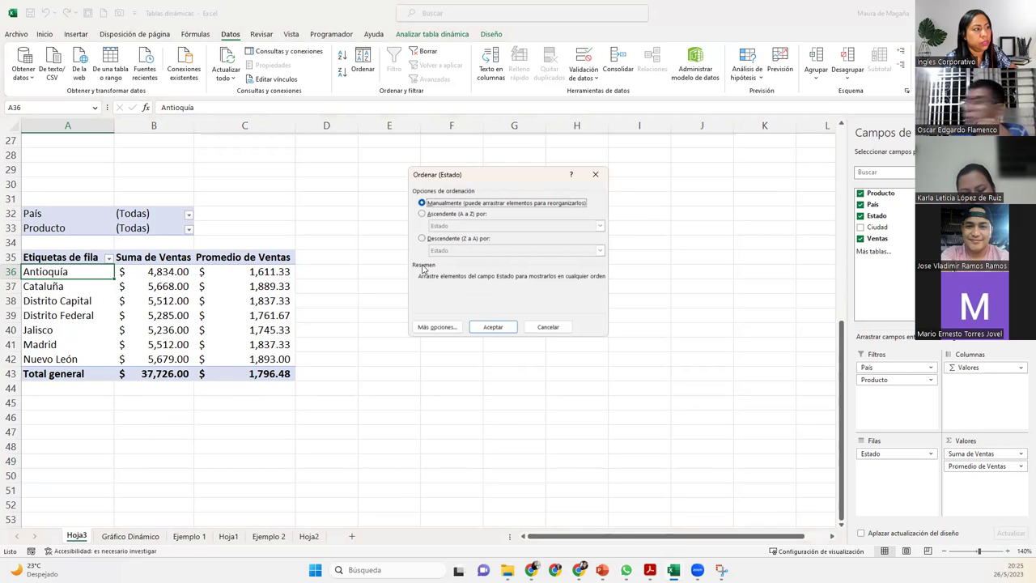
left_click(422, 214)
left_click(599, 226)
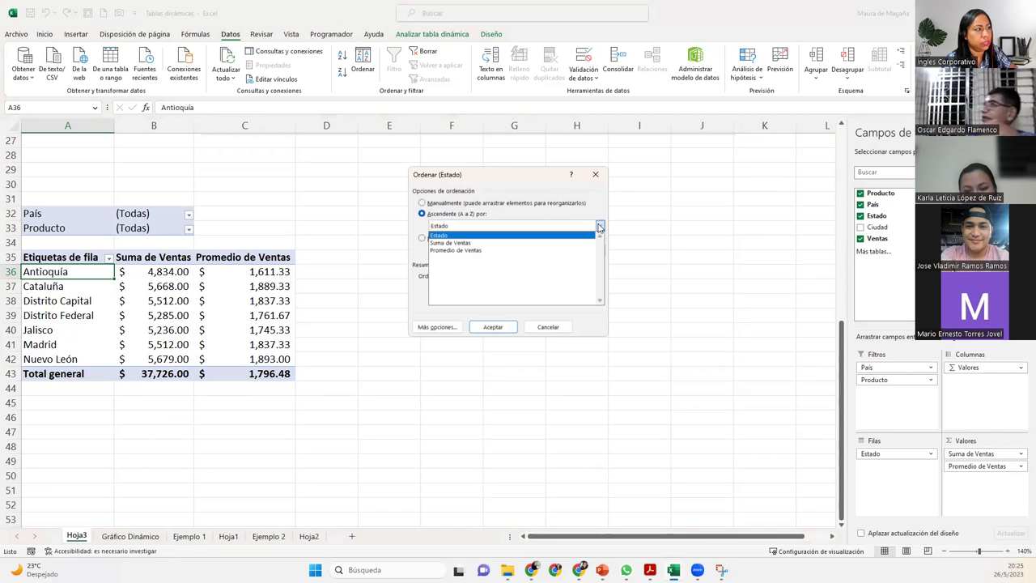
left_click(598, 226)
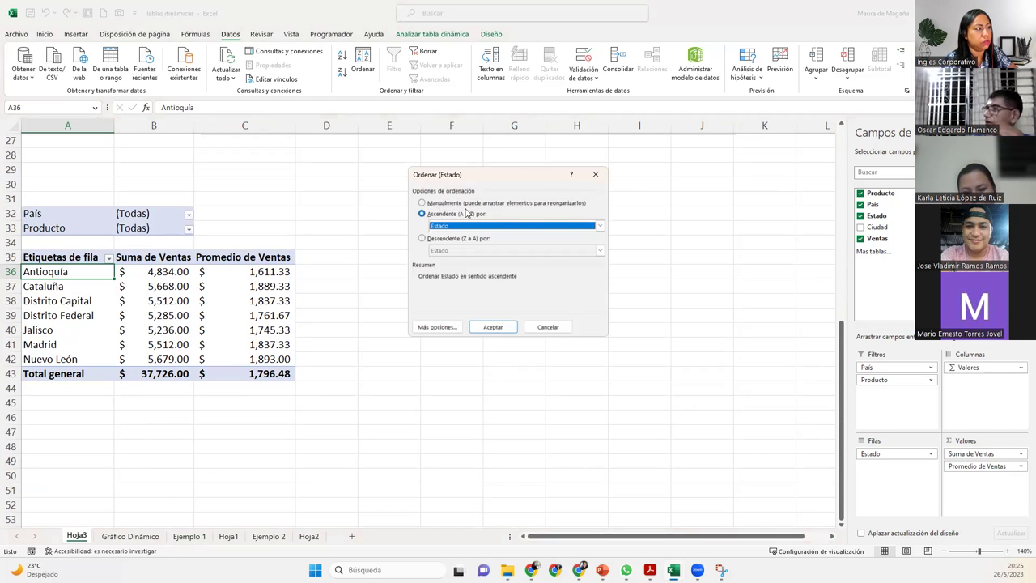
left_click(422, 203)
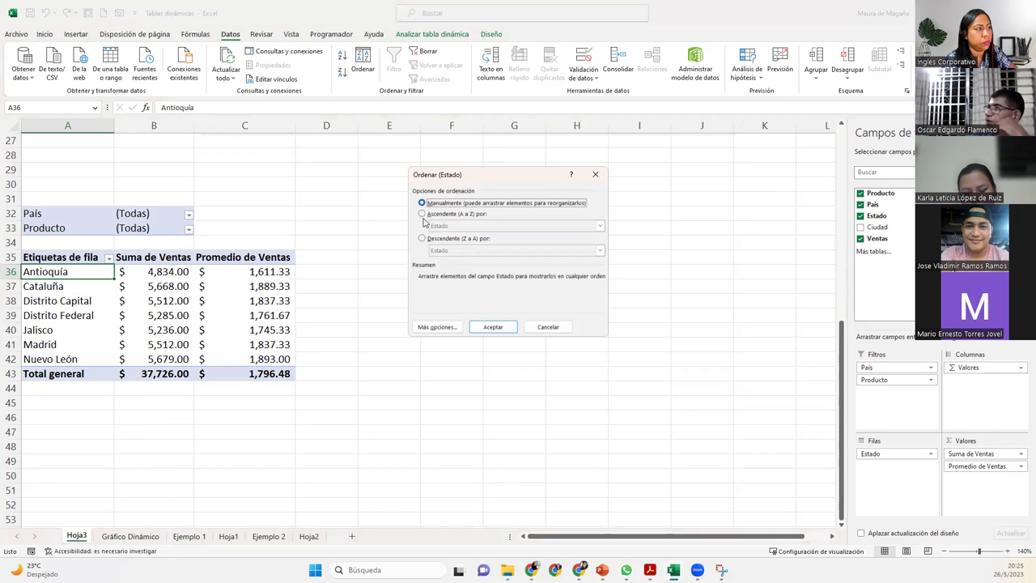
- In Más opciones de ordenación, uncheck Ordenar automáticamente and browse the Primer criterio de ordenación list
left_click(437, 327)
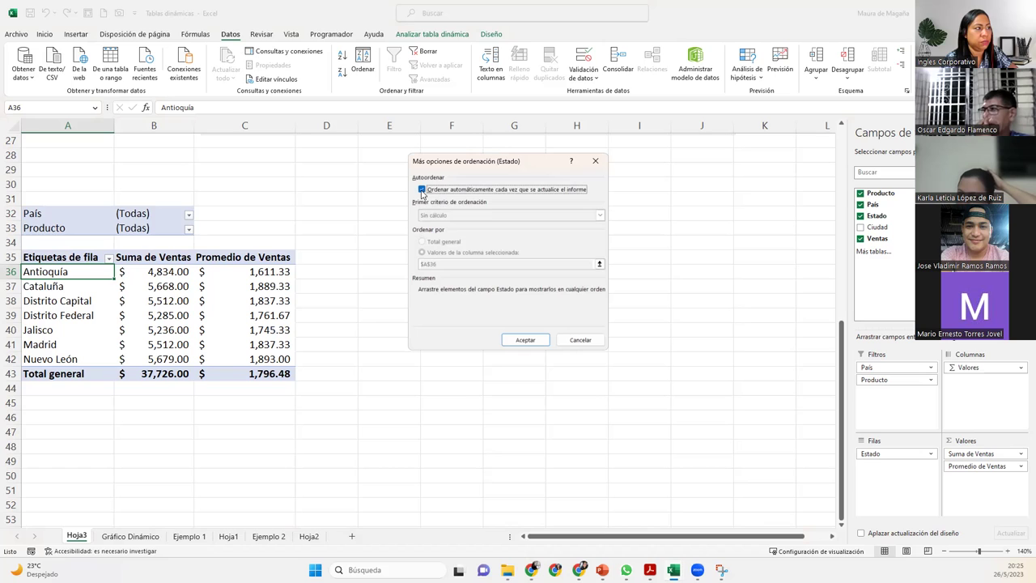
left_click(422, 190)
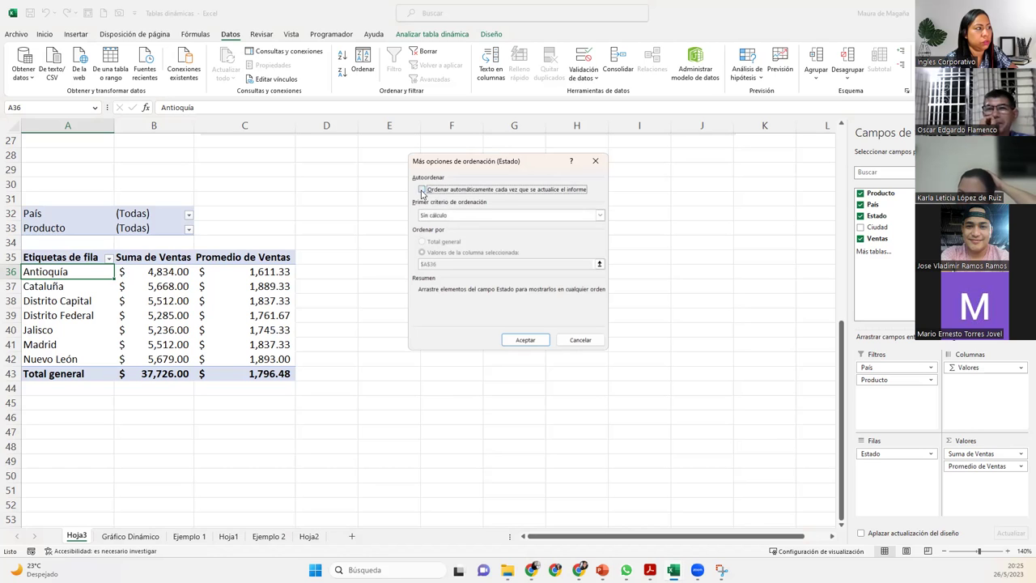
left_click(600, 216)
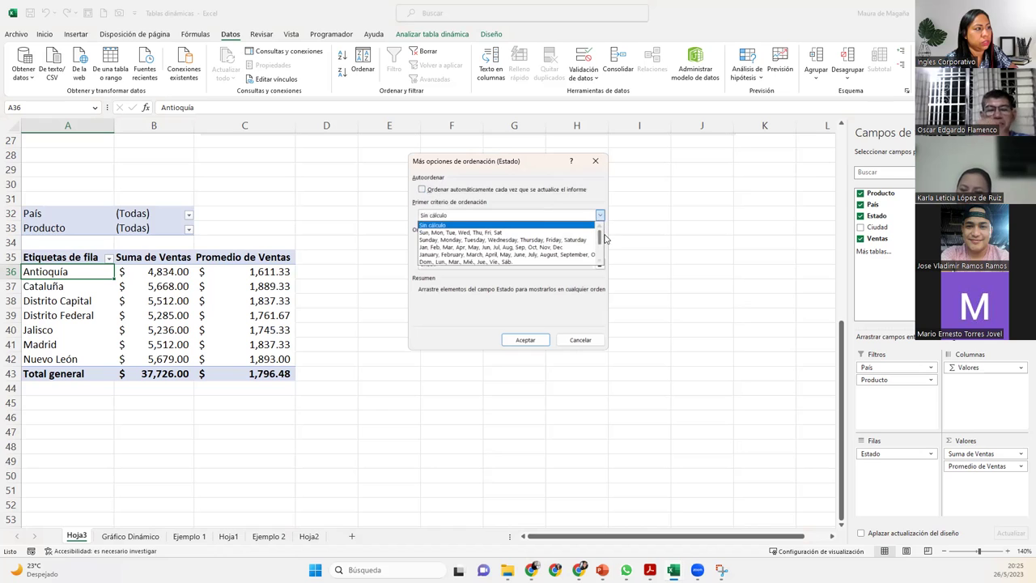
left_click_drag(600, 243, 599, 257)
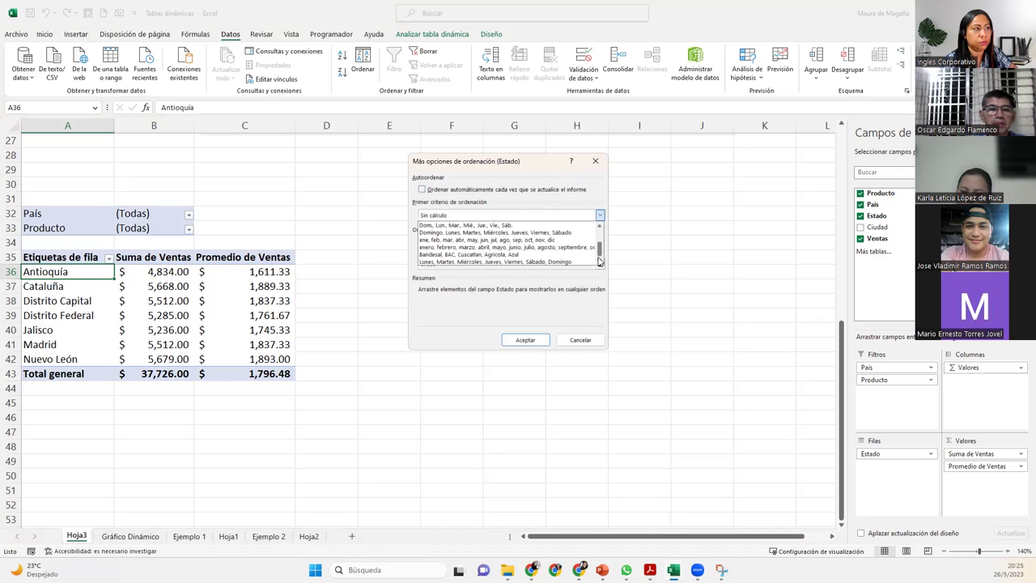
left_click_drag(600, 259, 602, 244)
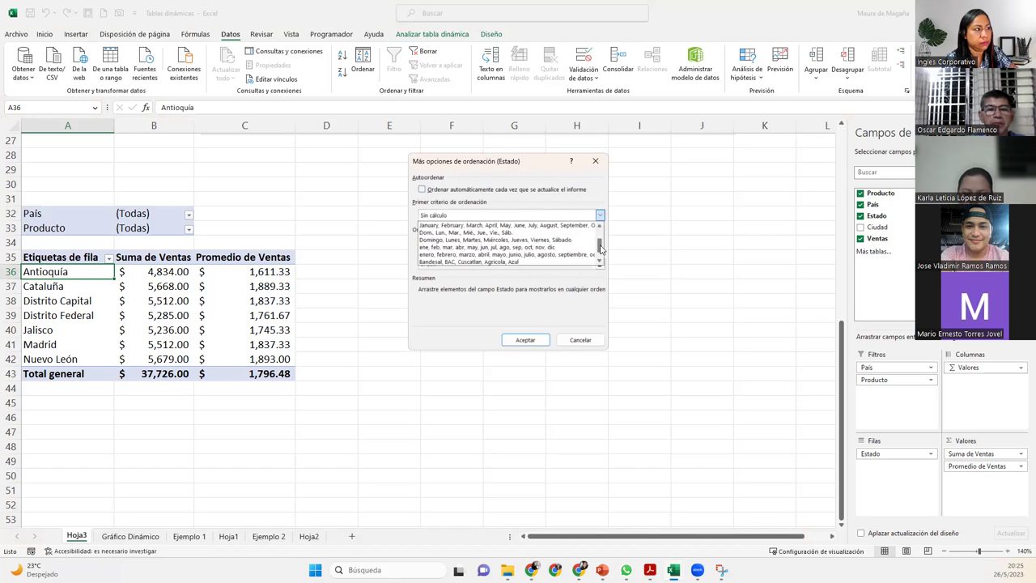
left_click(602, 263)
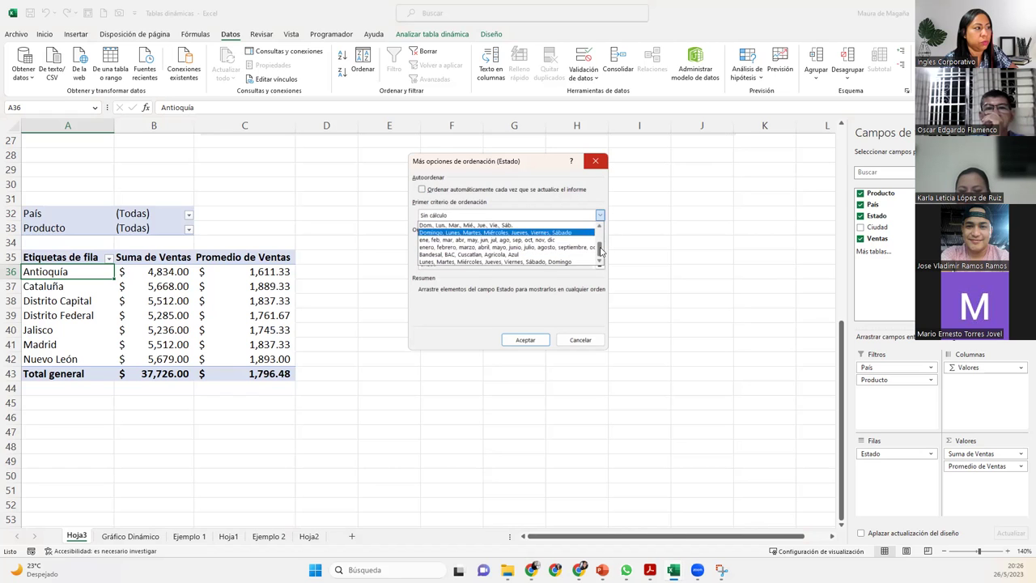
left_click_drag(603, 243, 601, 228)
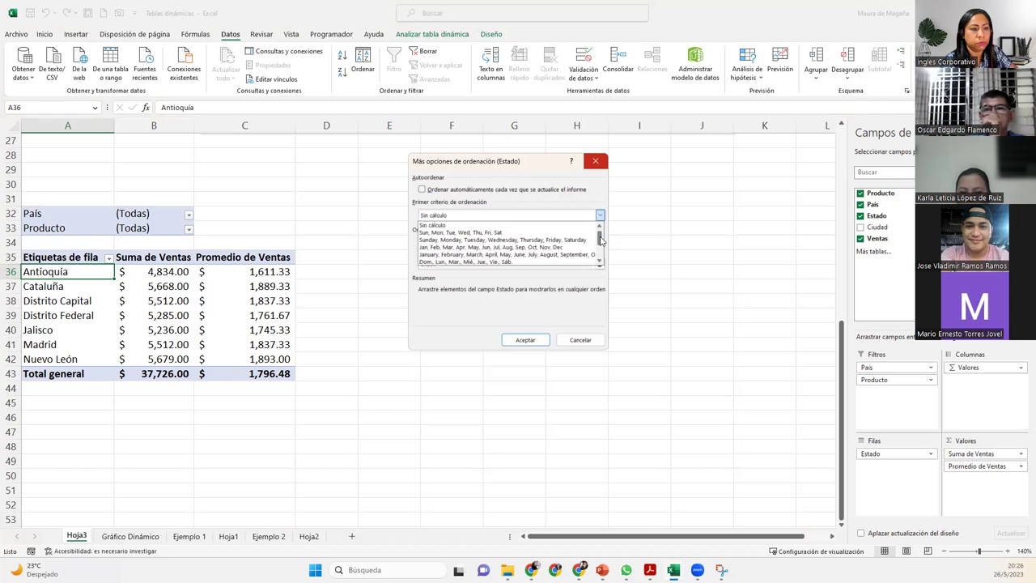
left_click_drag(602, 239, 604, 263)
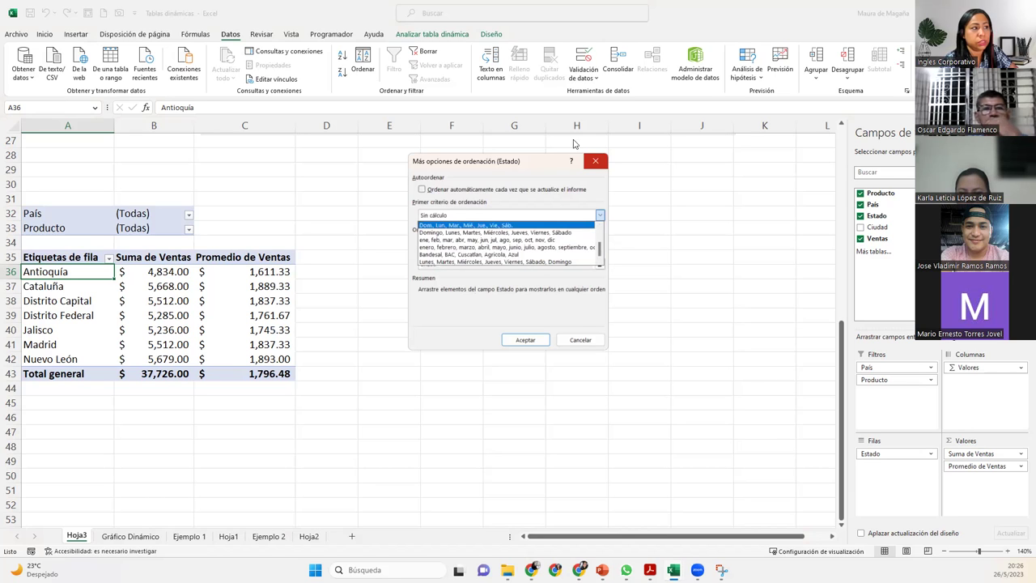
- Keep Sin cálculo and cancel both sort dialogs without changes
left_click(597, 164)
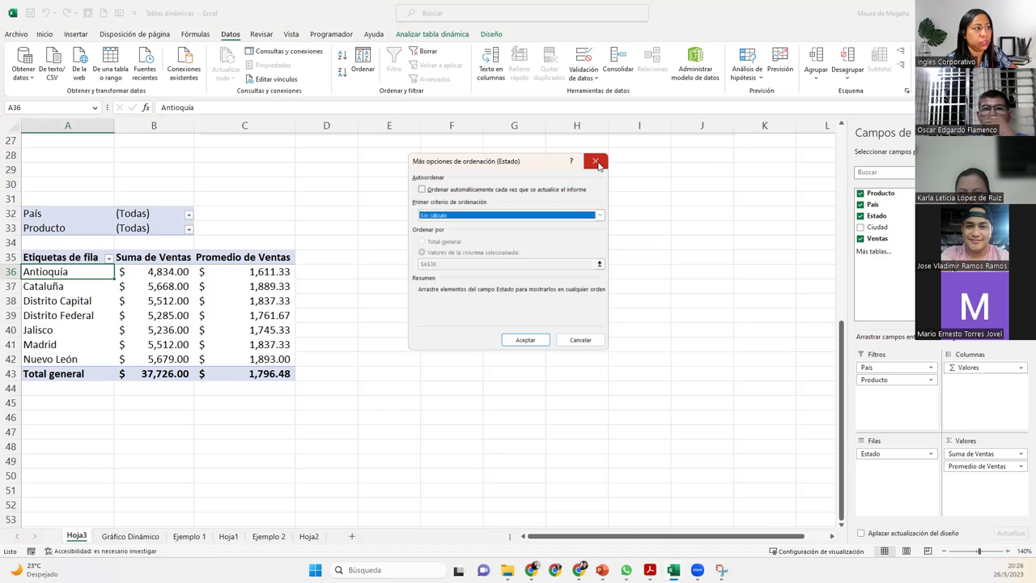
left_click(575, 341)
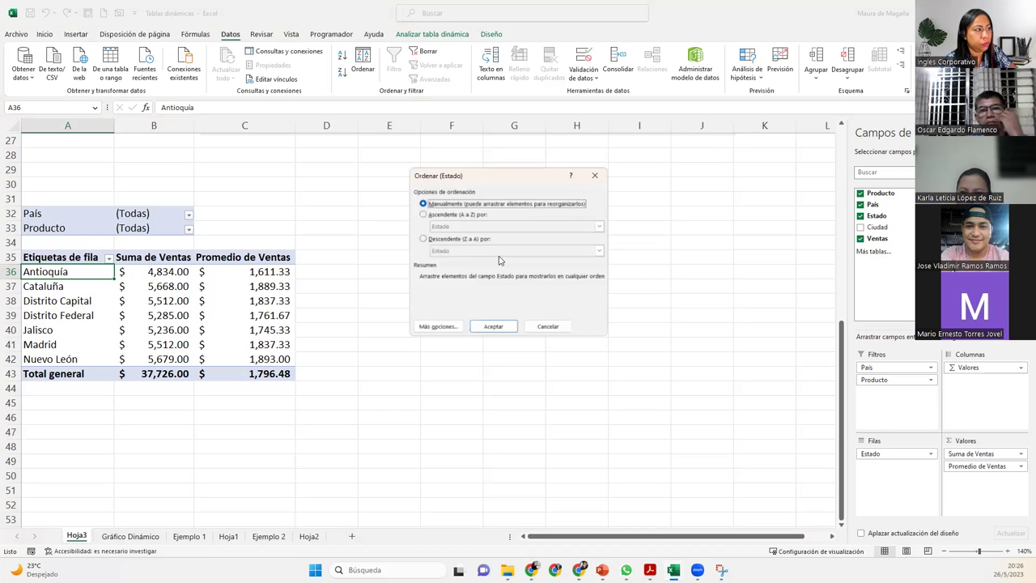
left_click(557, 328)
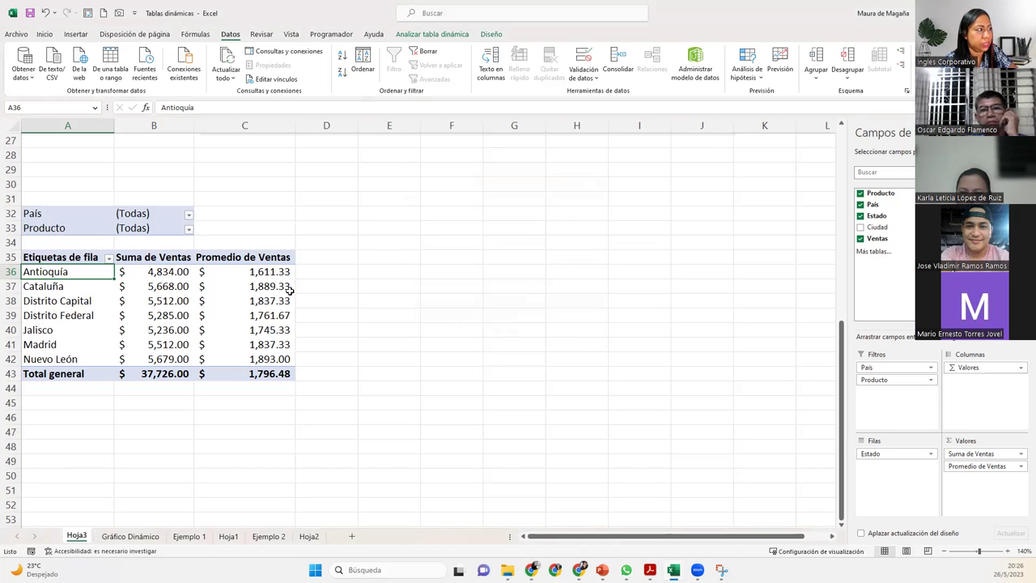
- Open the Advanced section of Opciones de Excel
left_click(16, 34)
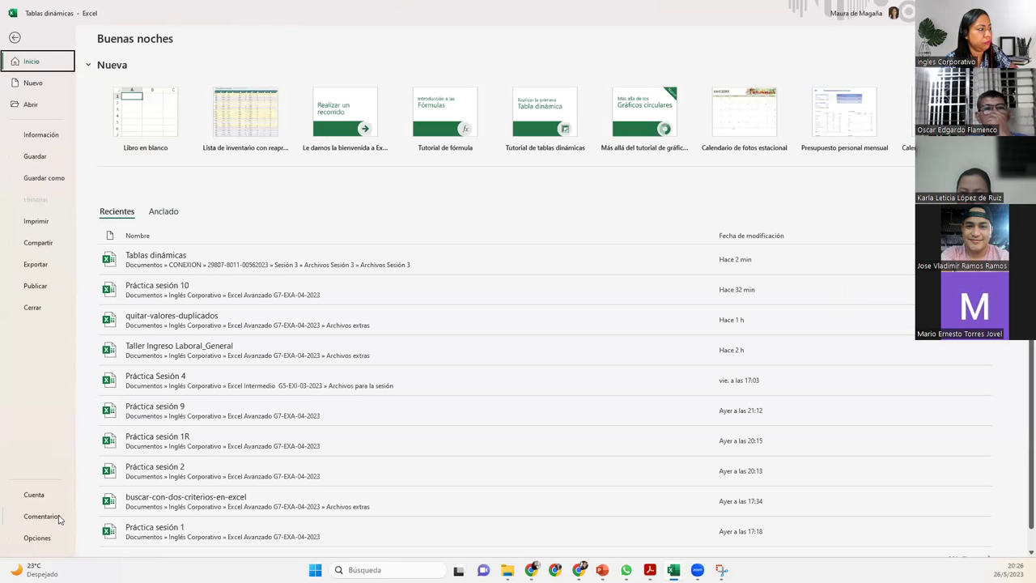
left_click(52, 541)
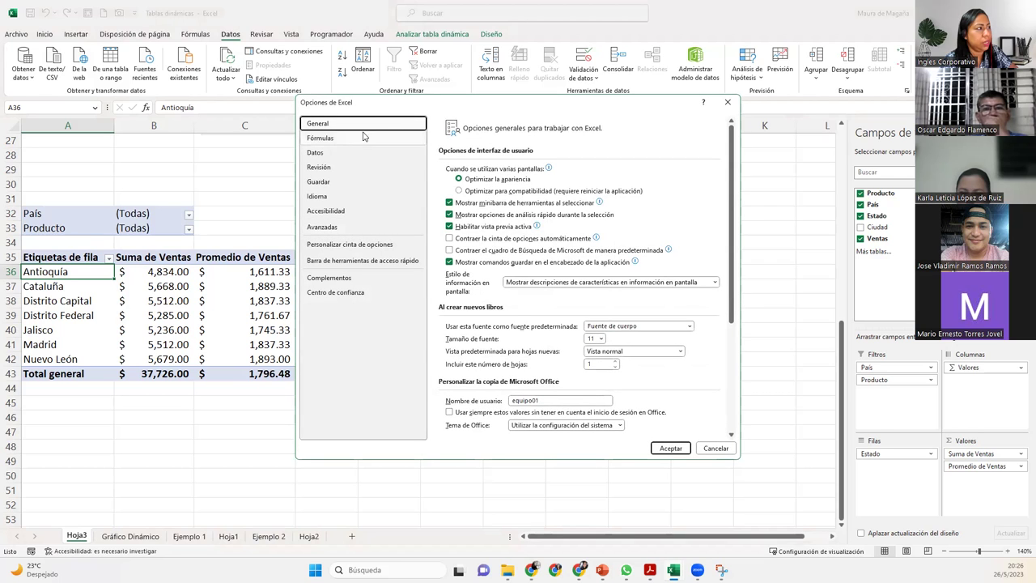
left_click_drag(732, 225, 733, 336)
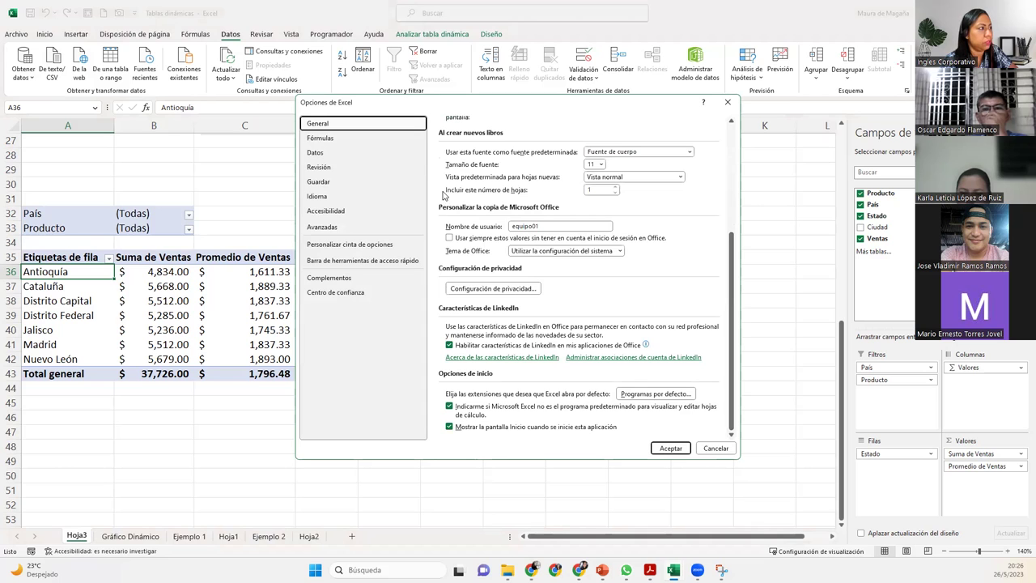
left_click(348, 227)
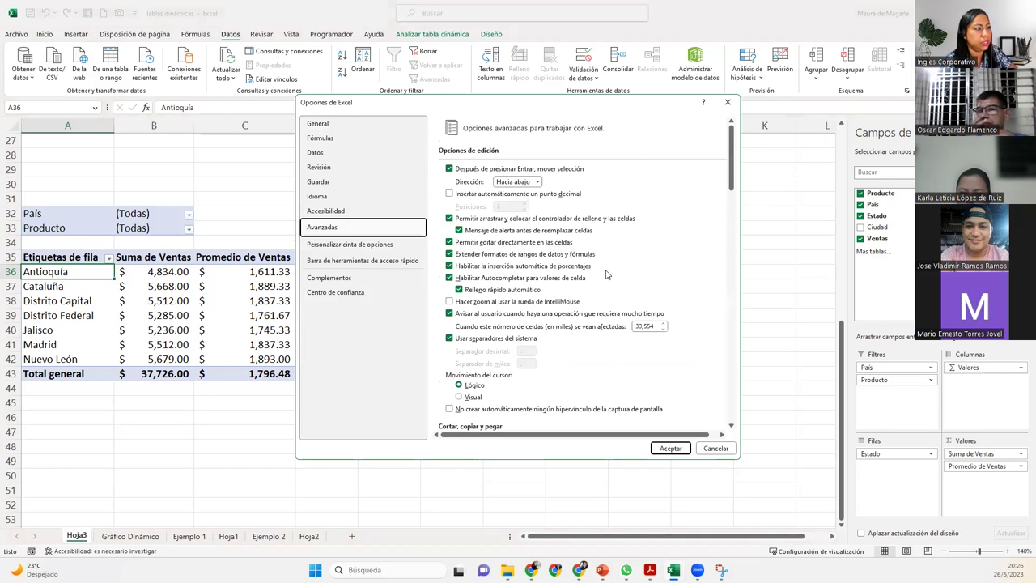
mouse_move(733, 150)
left_mouse_down()
mouse_move(729, 211)
mouse_move(752, 395)
left_mouse_up()
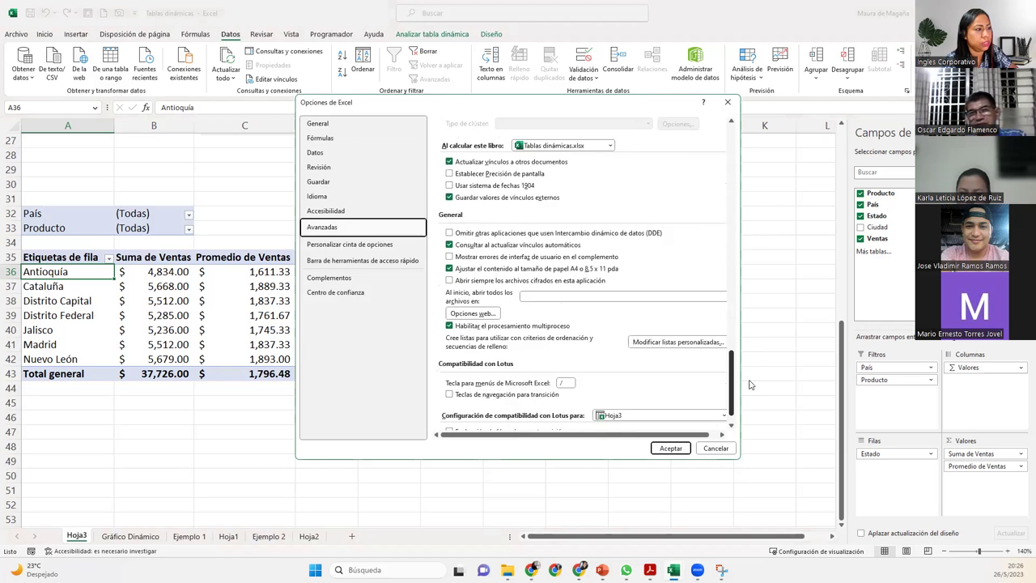
- Look at the Listas personalizadas editor, then close it and Opciones de Excel
left_click(698, 316)
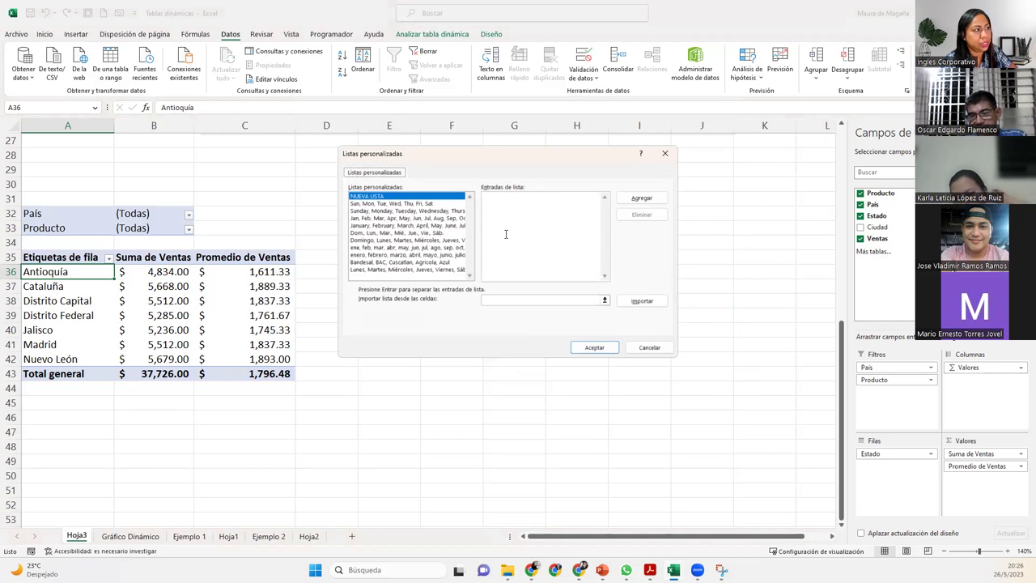
left_click(507, 227)
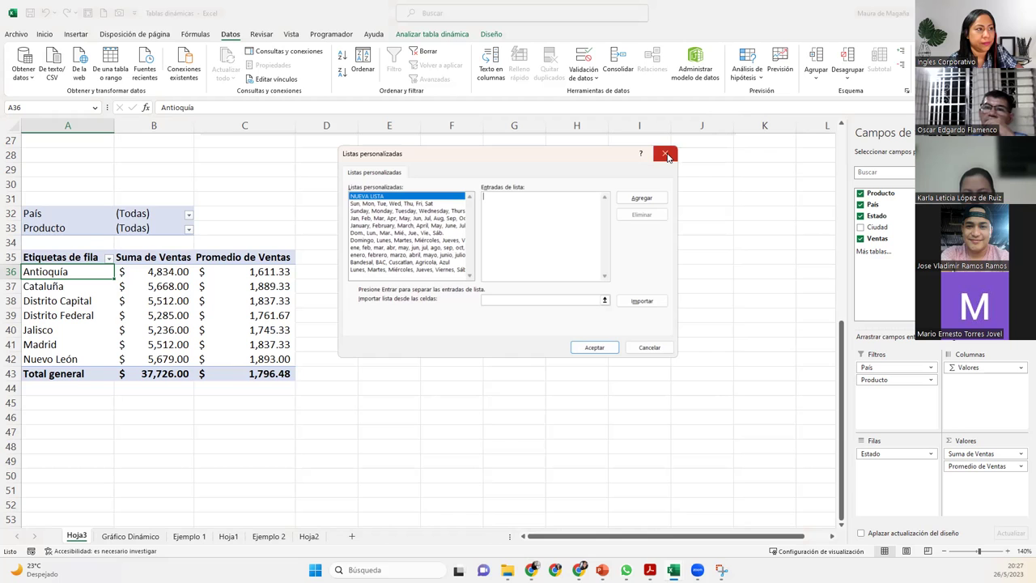
left_click(667, 155)
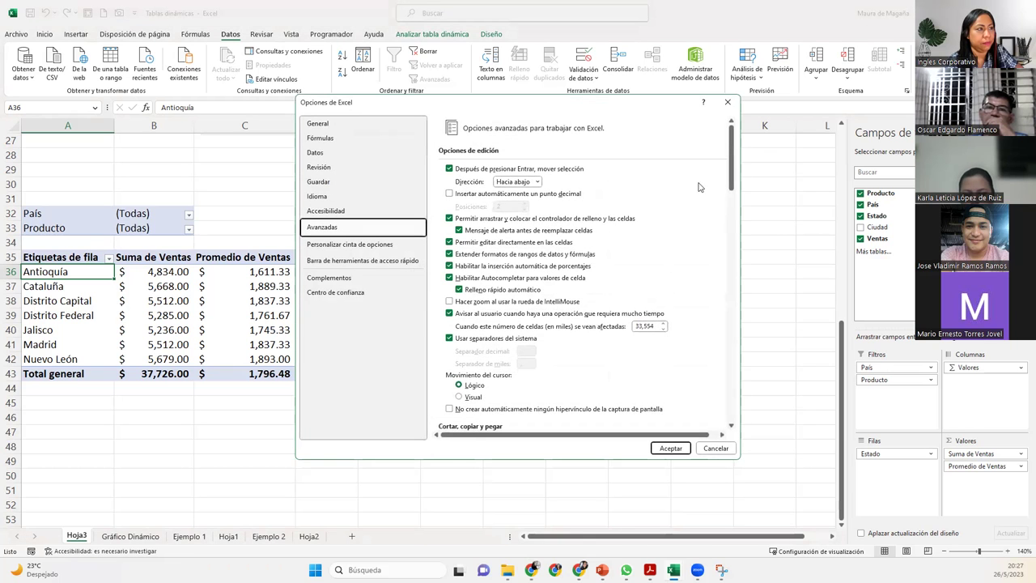
left_click(725, 103)
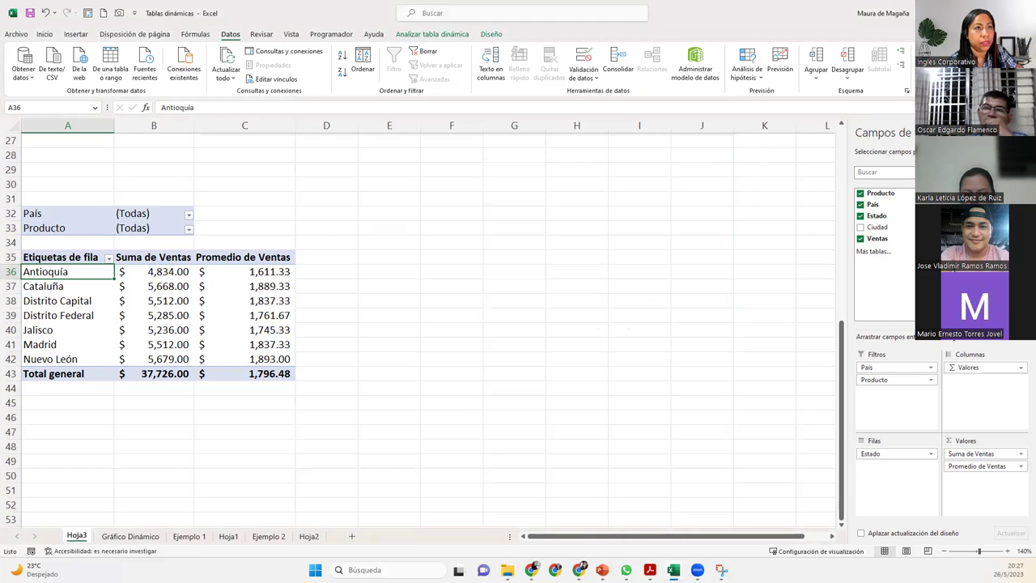
- In Práctica sesión 10, enter =CONTAR.SI($A$1:$A$25;E1) in F1 to count Lunes occurrences
key("alt+Tab")
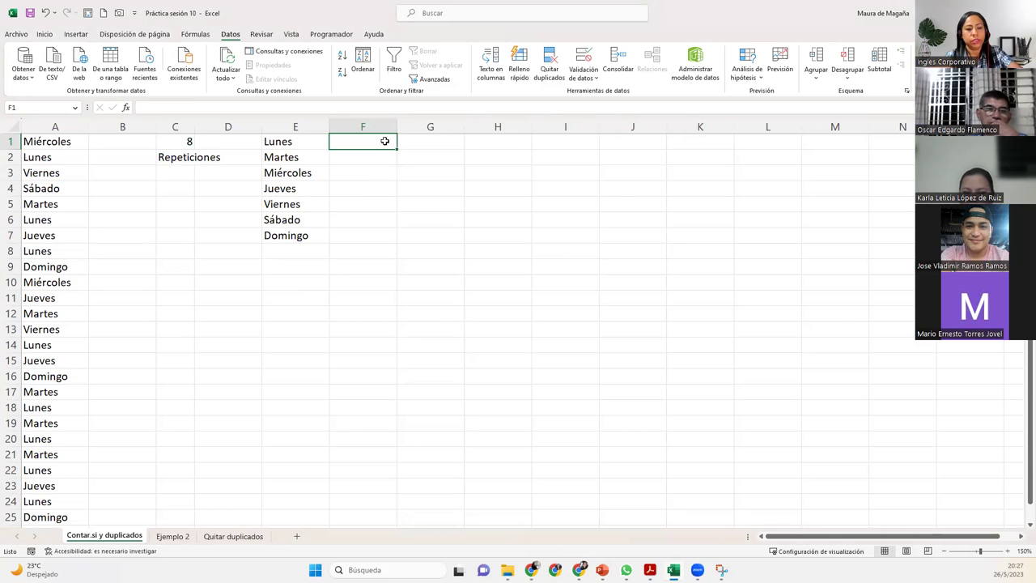
type("=")
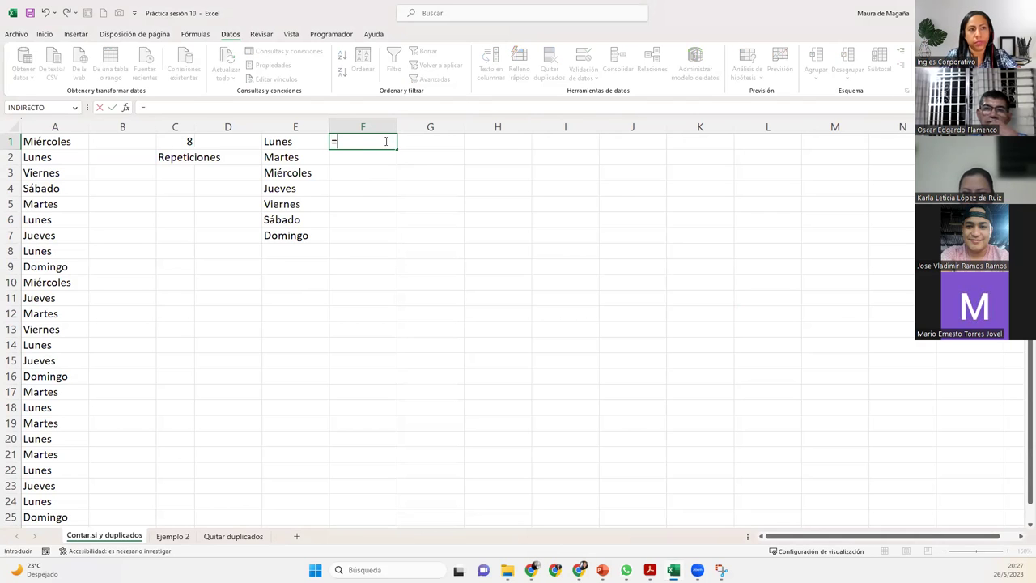
type("contar")
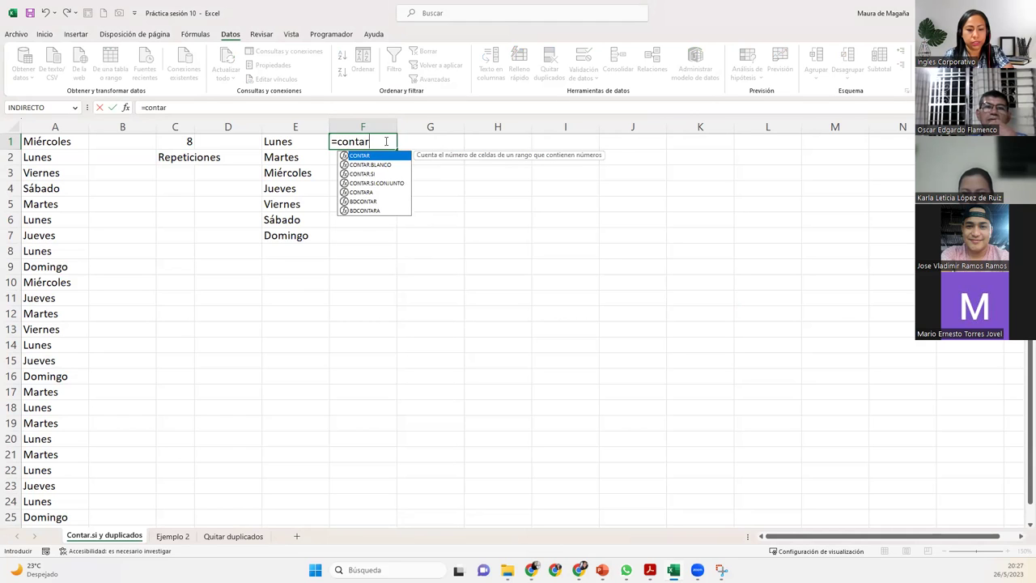
type(".si")
key("Tab")
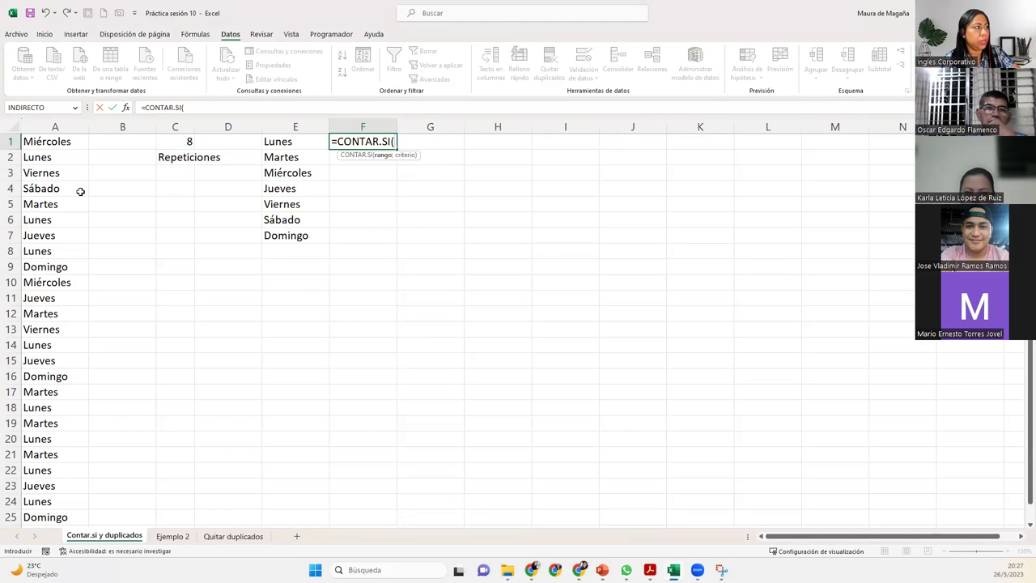
left_click(77, 139)
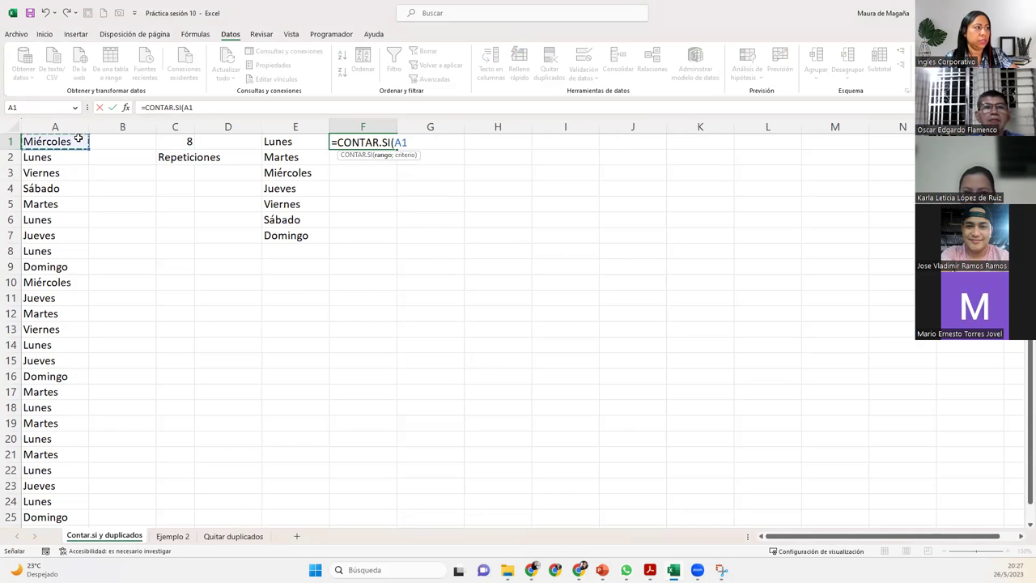
key("ctrl+shift+Down")
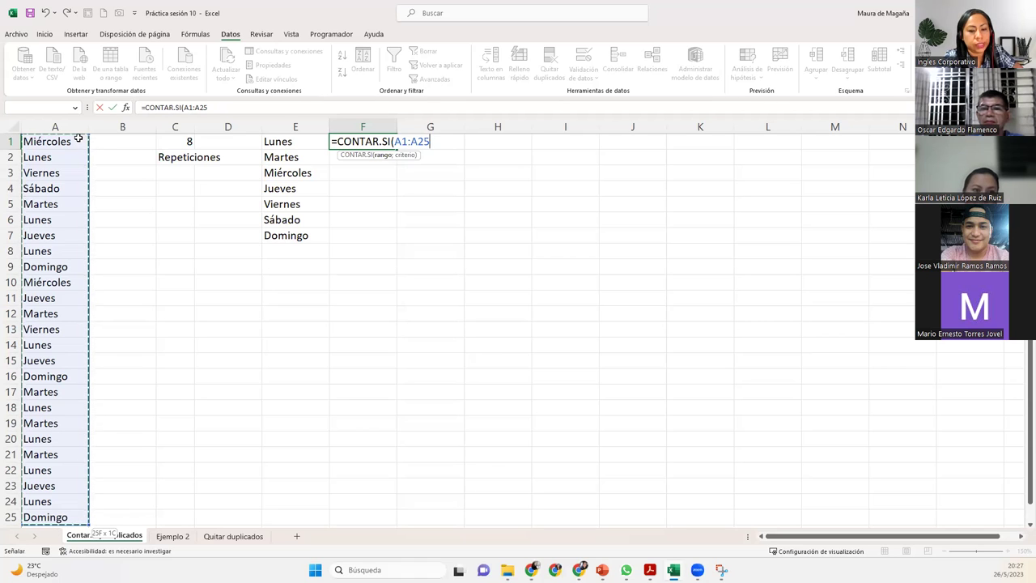
key("F4")
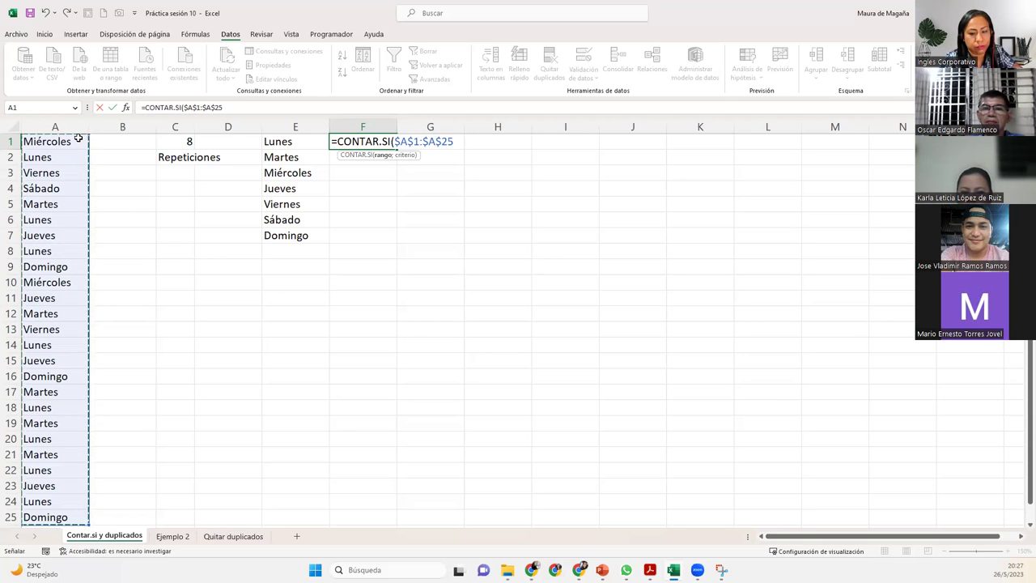
type(";")
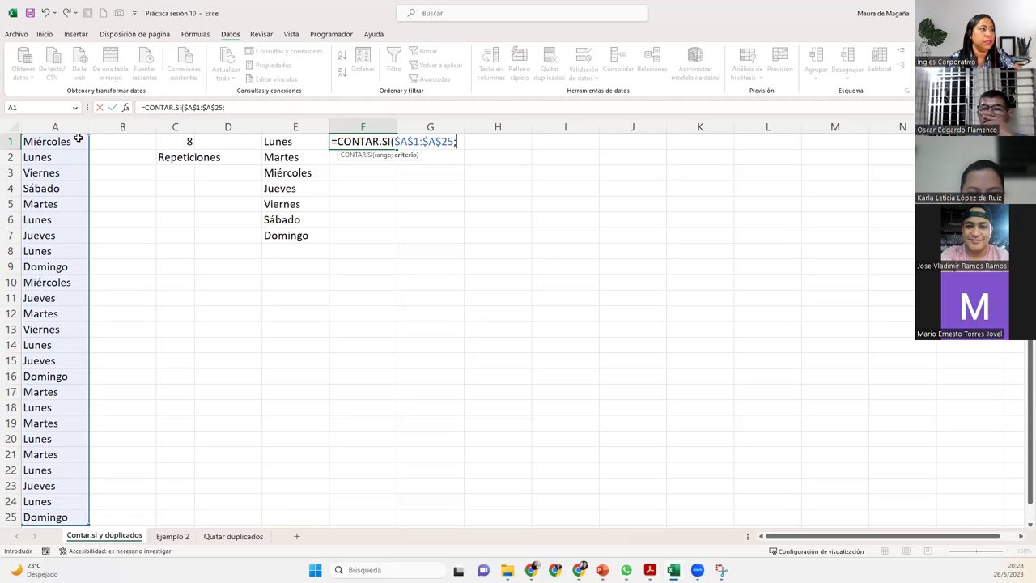
left_click(290, 141)
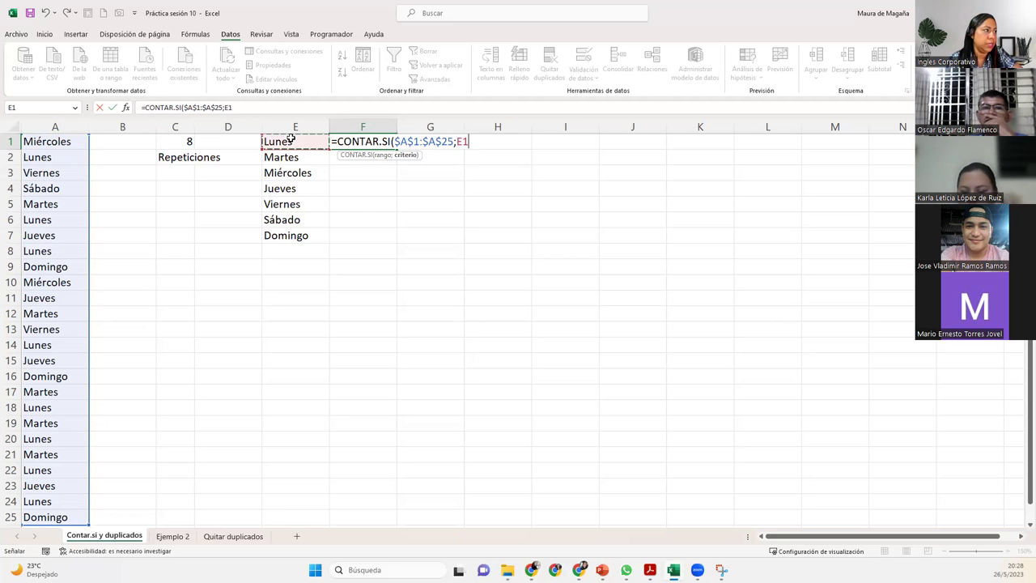
type(")")
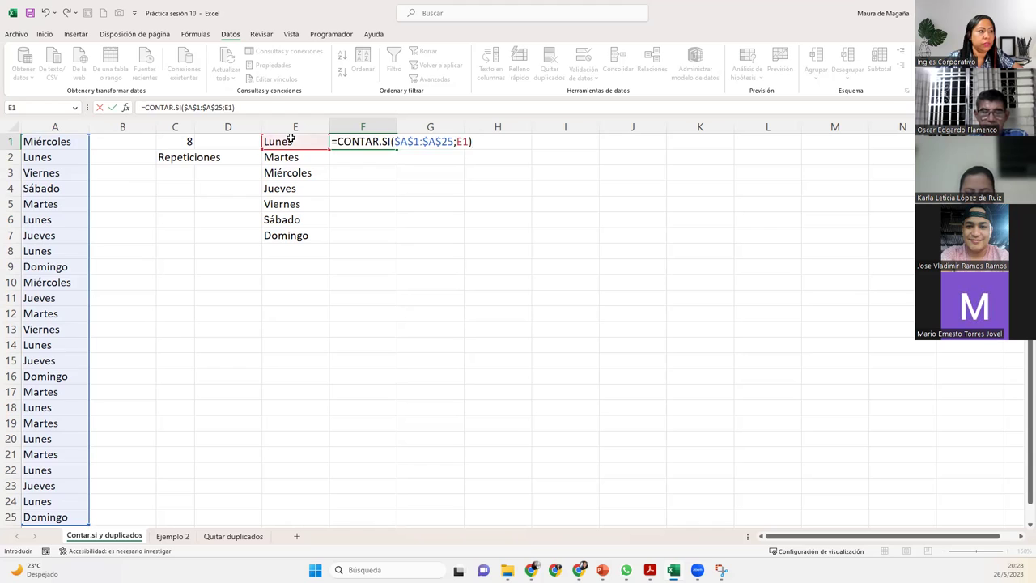
key("Return")
- Fill F1's formula down to F7, giving 8, 5, 2, 4, 2, 1, 3, then review A1:A25
left_click(343, 138)
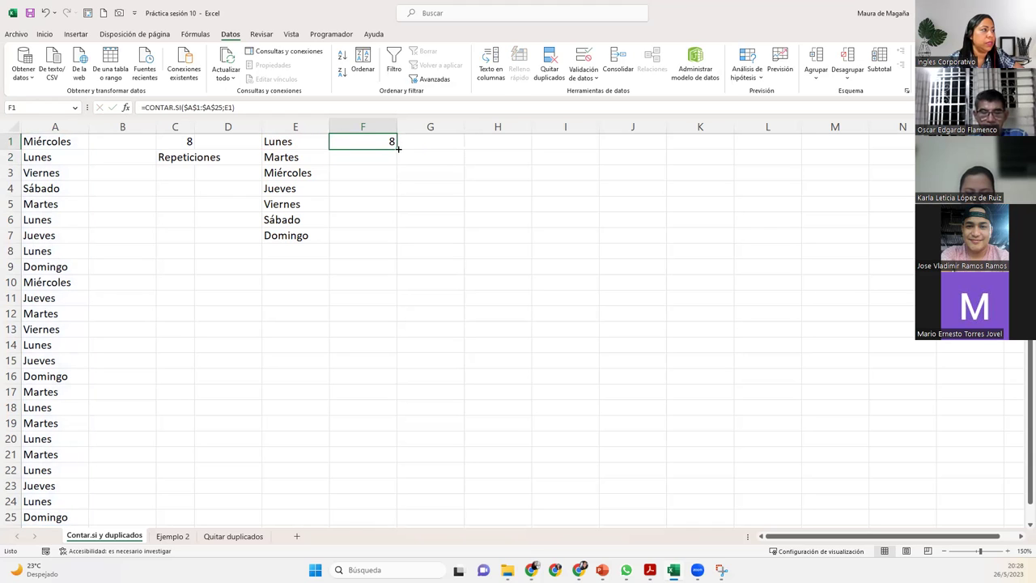
double_click(398, 148)
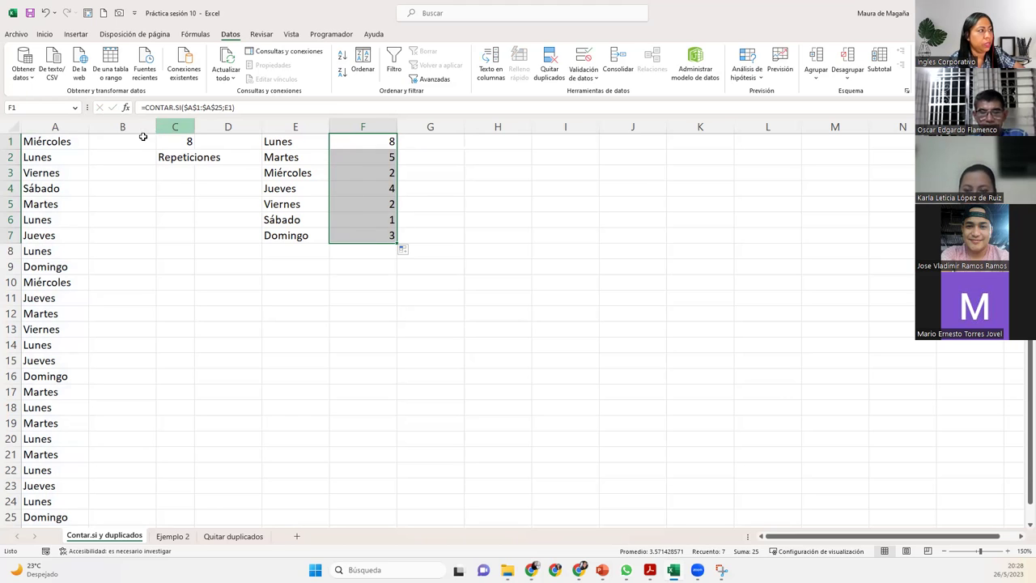
left_click(67, 140)
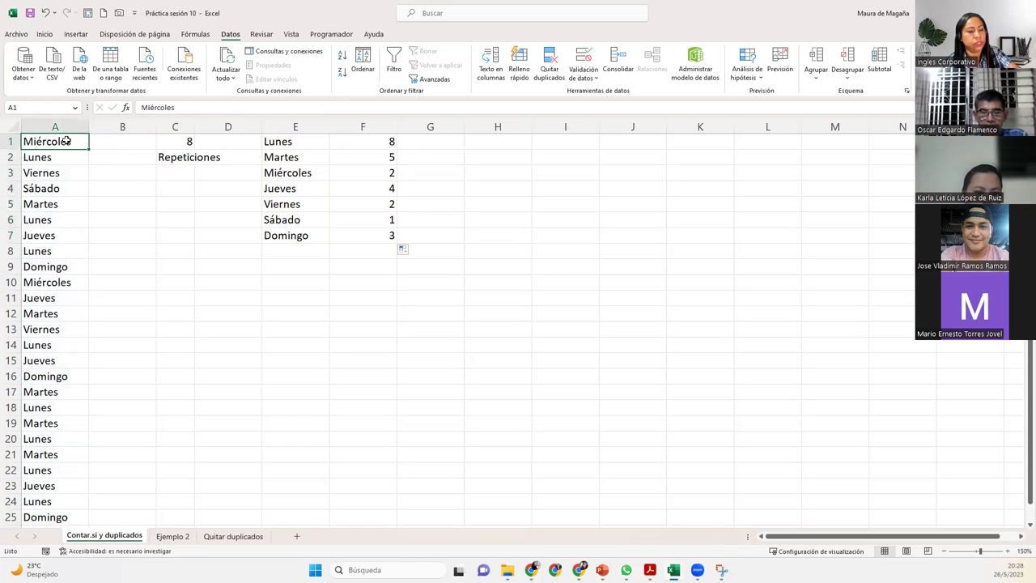
key("ctrl+shift+Down")
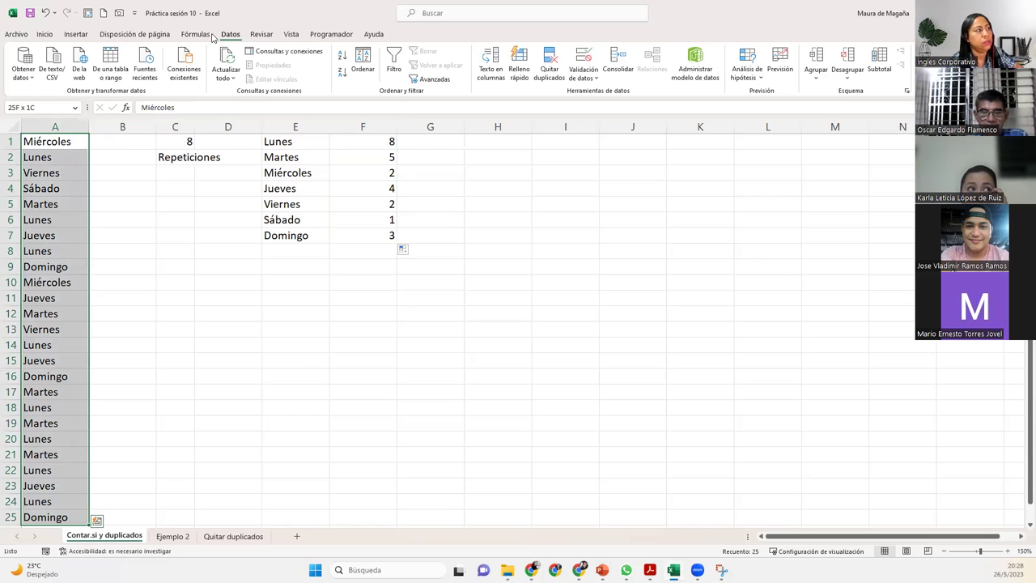
left_click(378, 140)
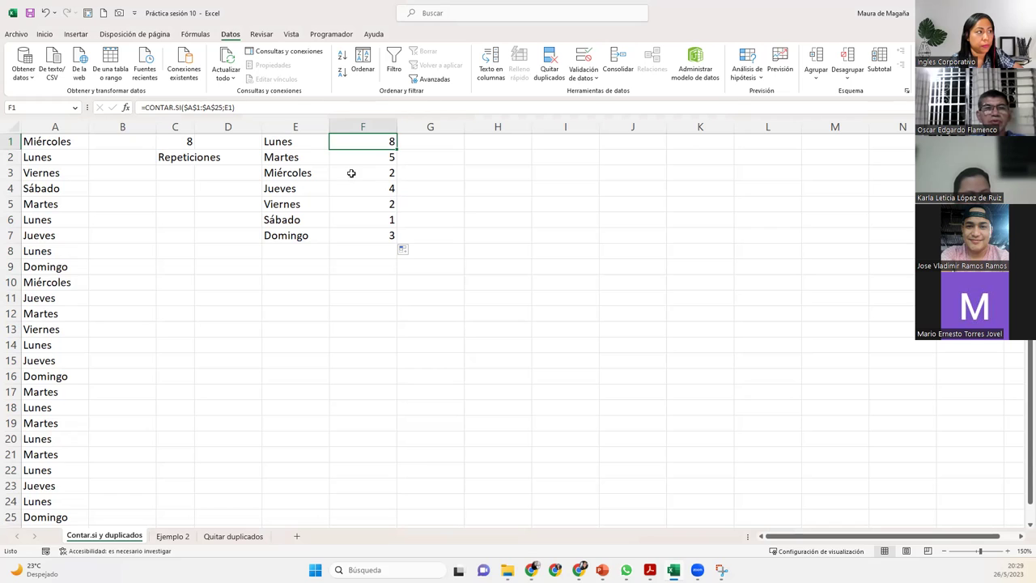
left_click(302, 152)
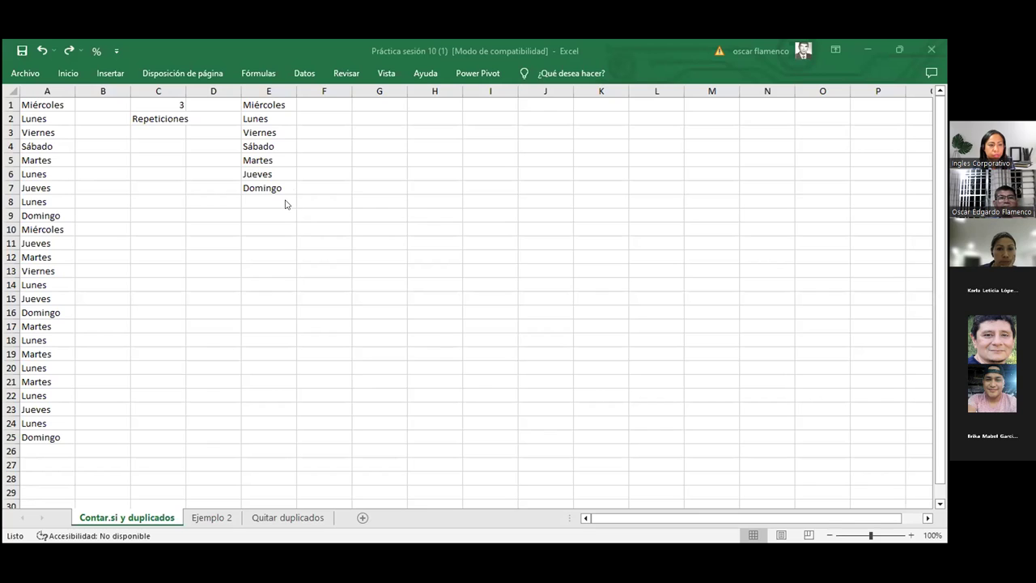
- Select the weekday list E1:E7 and show the Datos ribbon
left_click_drag(267, 105, 283, 191)
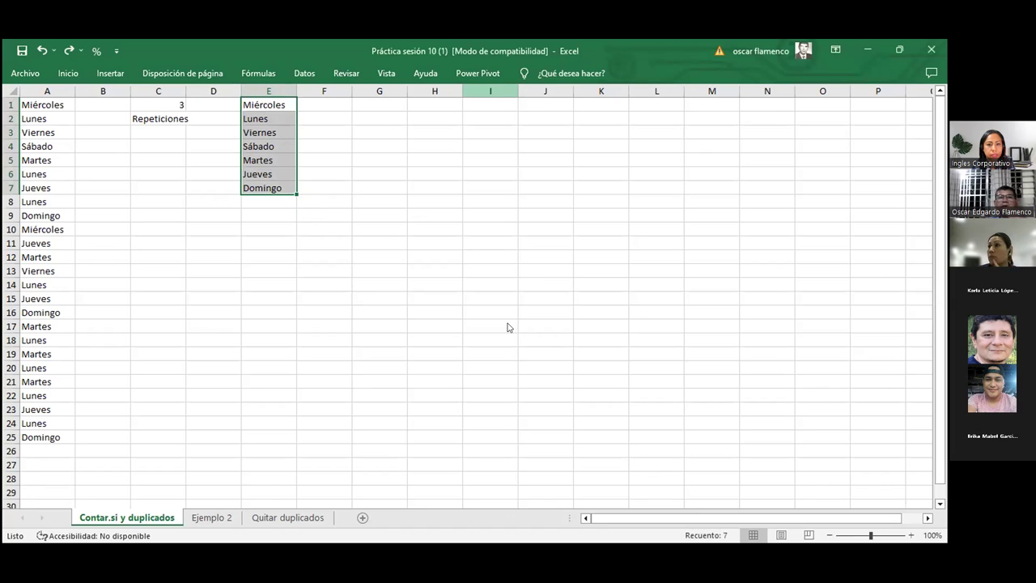
left_click(303, 76)
left_click(303, 76)
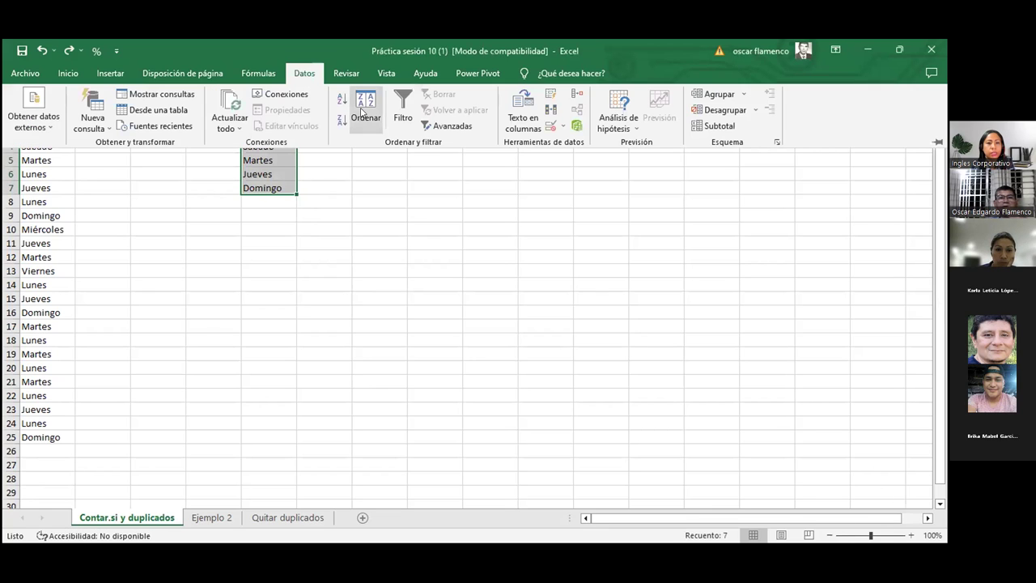
- Sort E1:E7 by the Lunes, Martes… custom list order
left_click(363, 109)
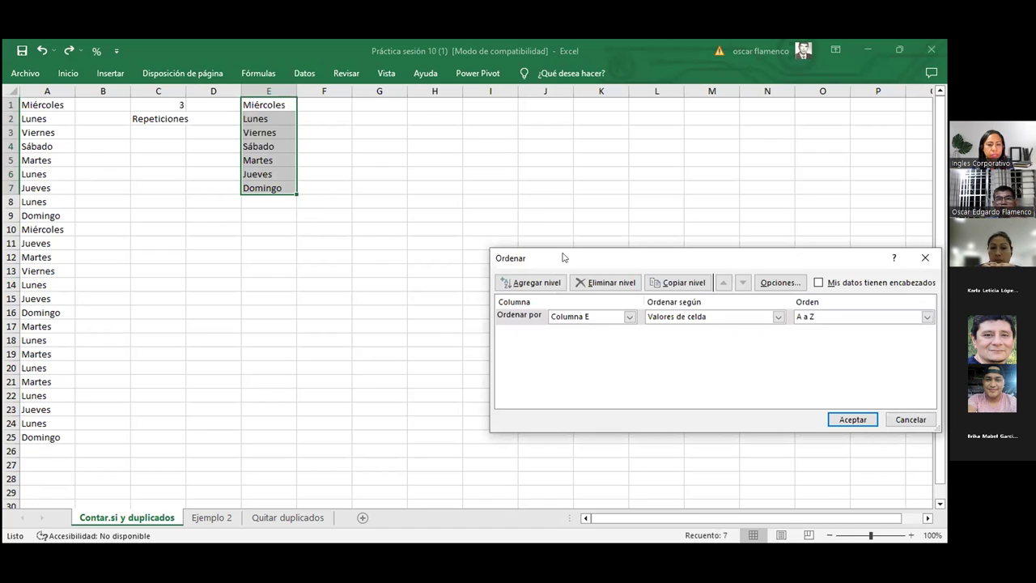
left_click_drag(564, 258, 306, 238)
left_click(668, 298)
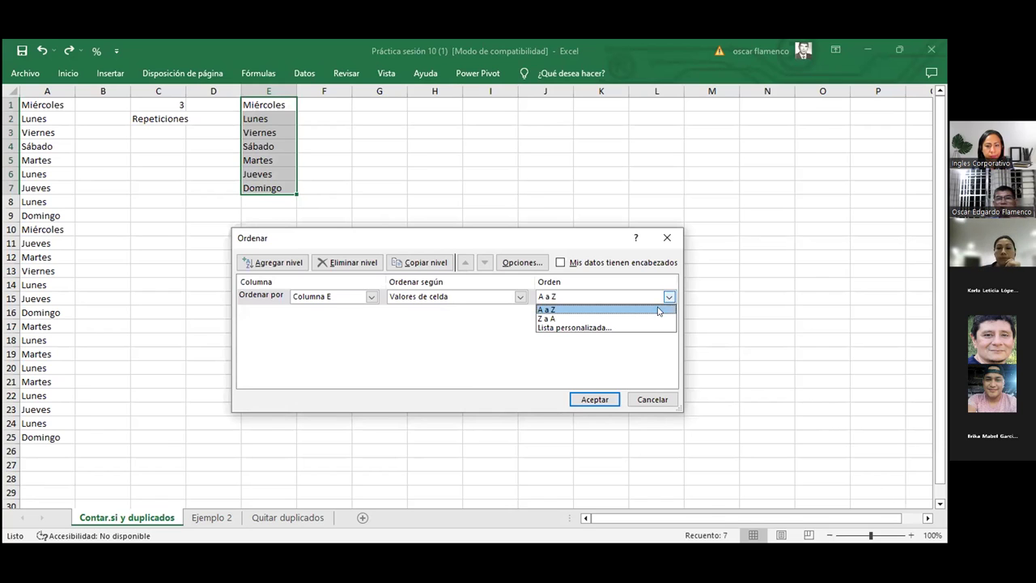
left_click(631, 328)
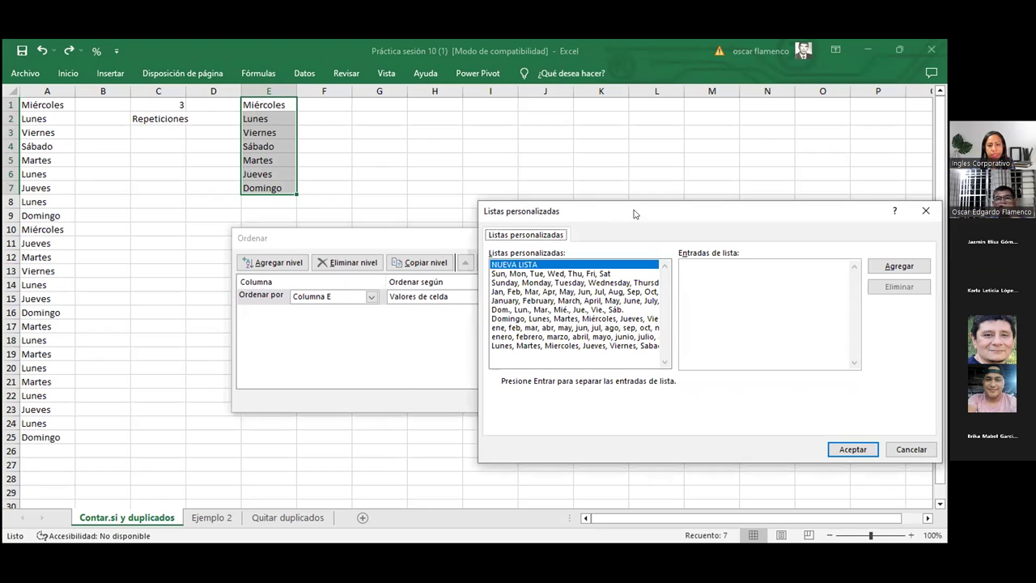
left_click(488, 336)
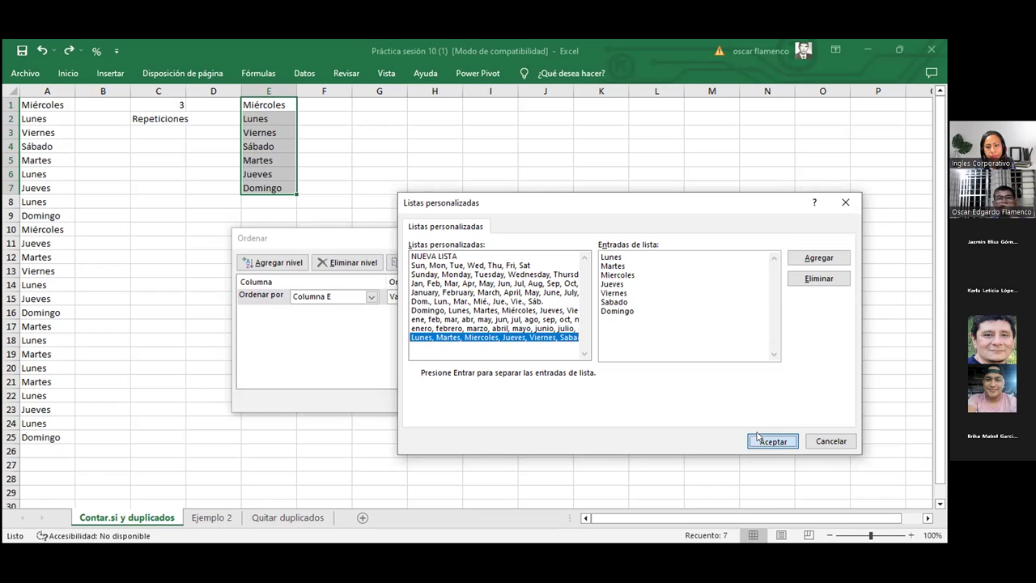
left_click(758, 439)
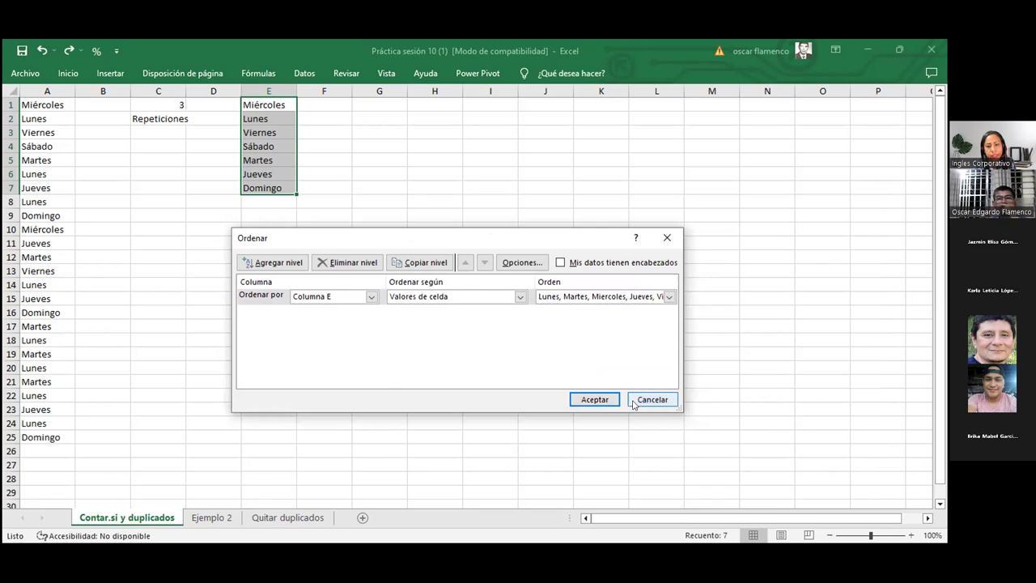
left_click(595, 399)
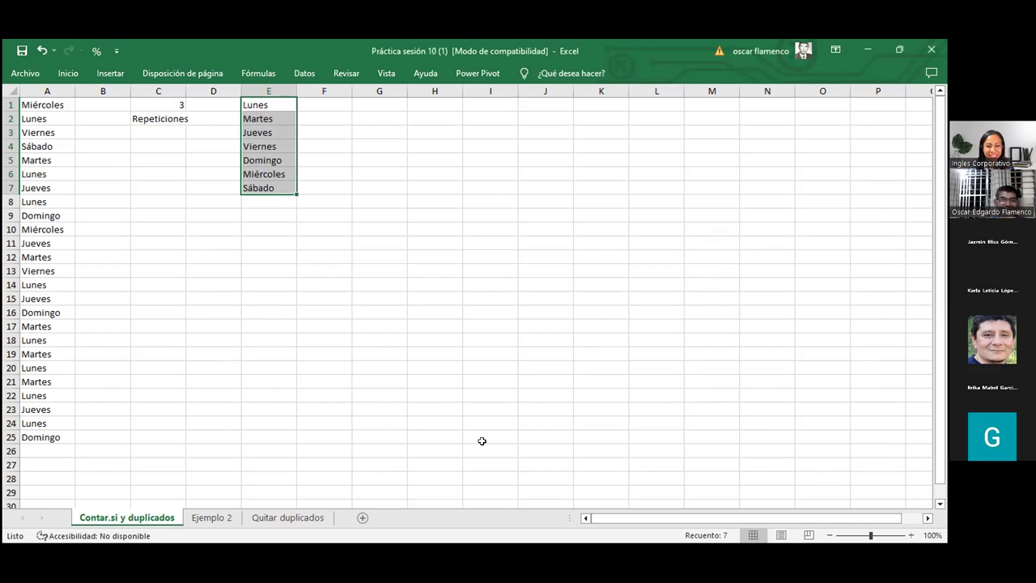
- Scroll the Contar.si y duplicados sheet down and back up
scroll(290, 376, "down", 1)
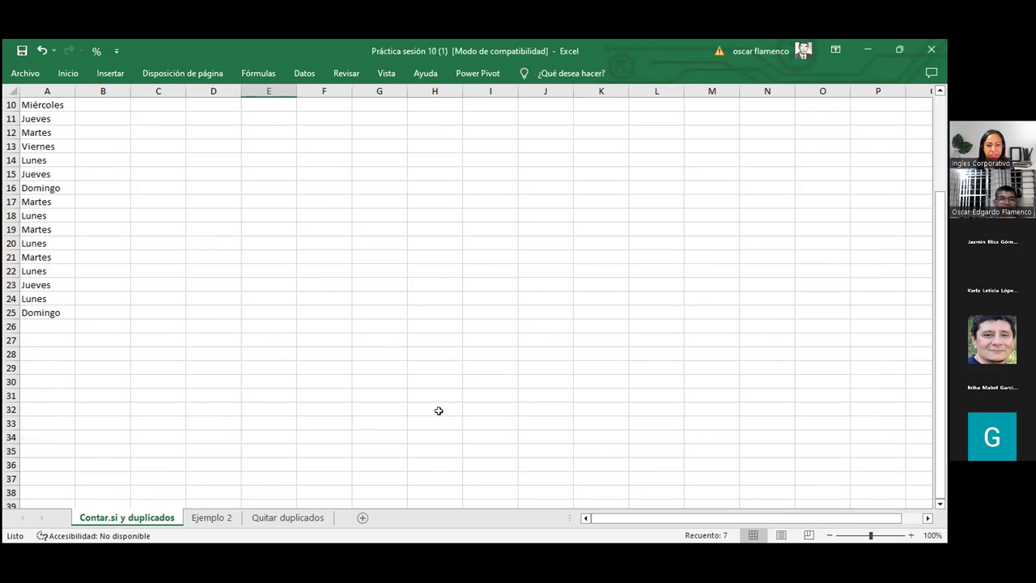
scroll(460, 397, "up", 3)
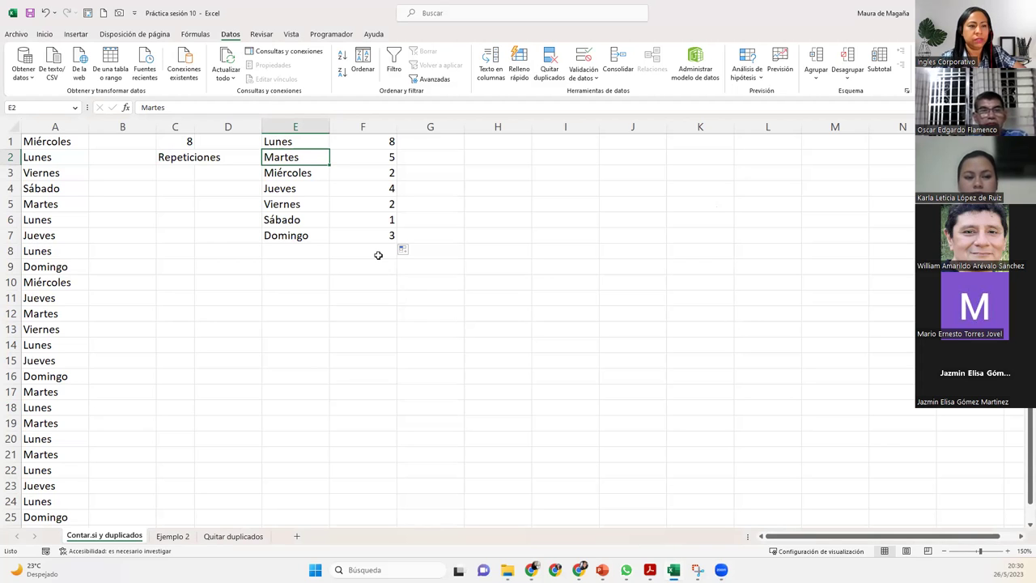
- Inspect F1's CONTAR.SI formula in edit mode and commit it unchanged
left_click(391, 142)
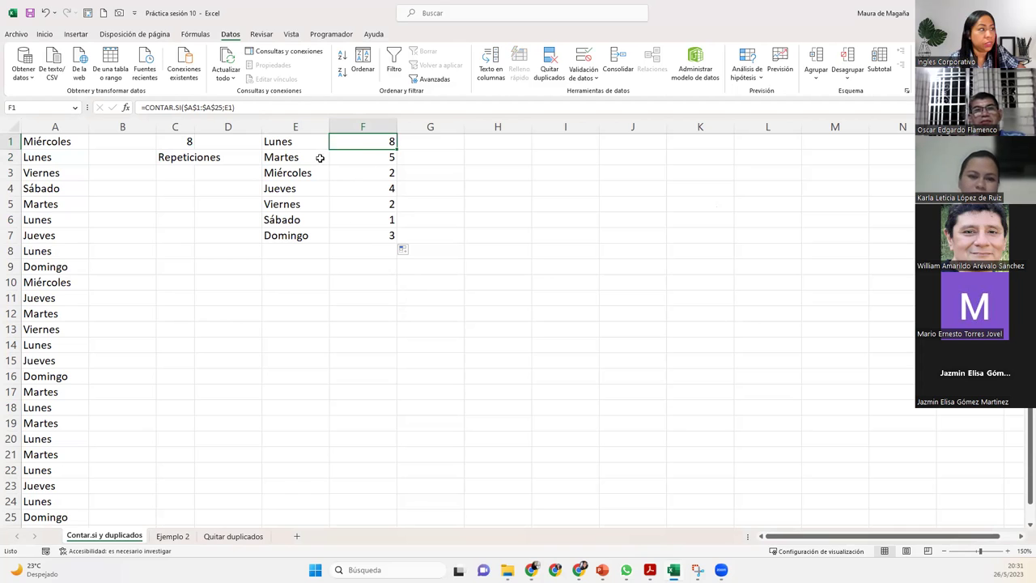
double_click(353, 142)
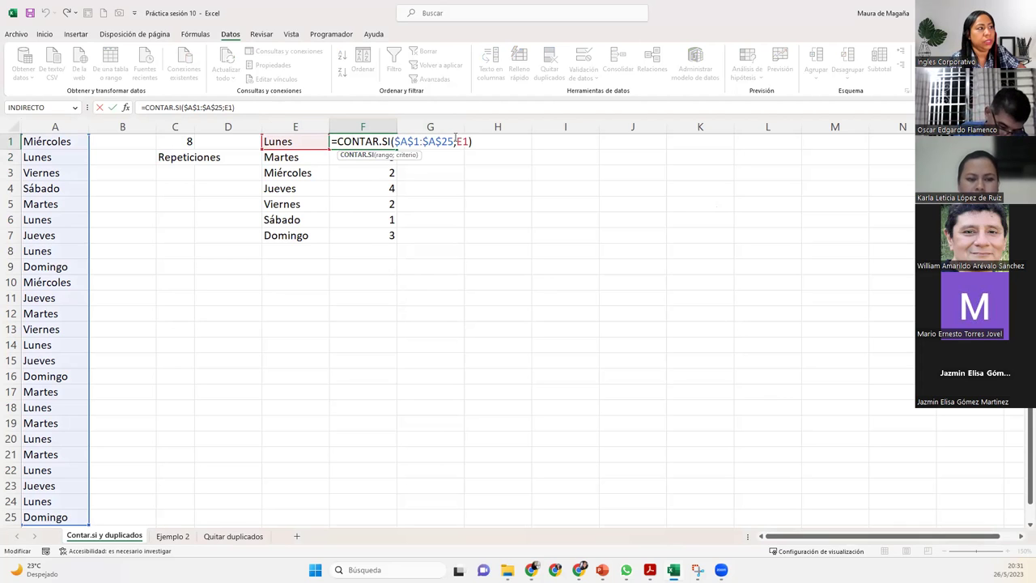
left_click(482, 140)
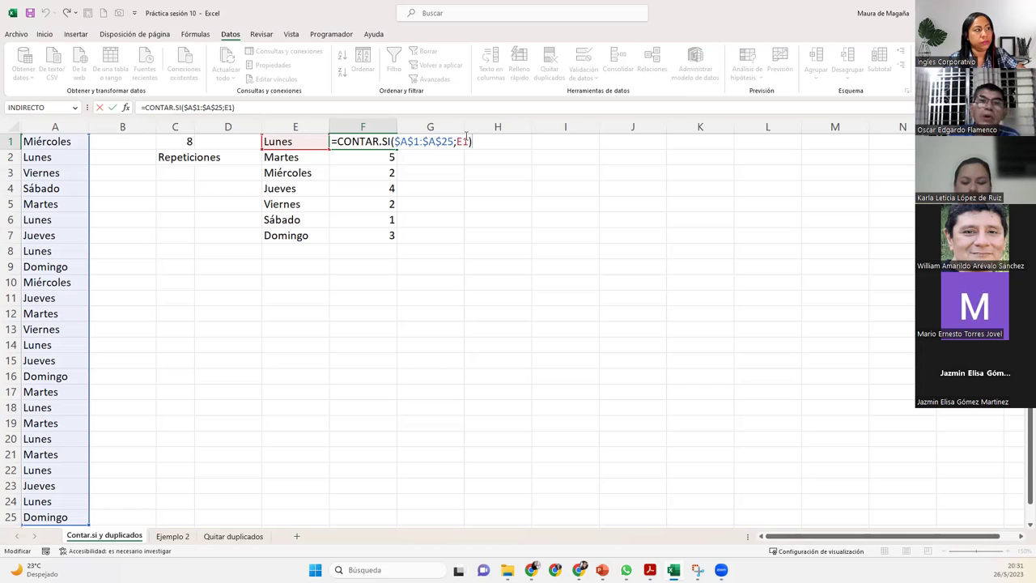
key("Return")
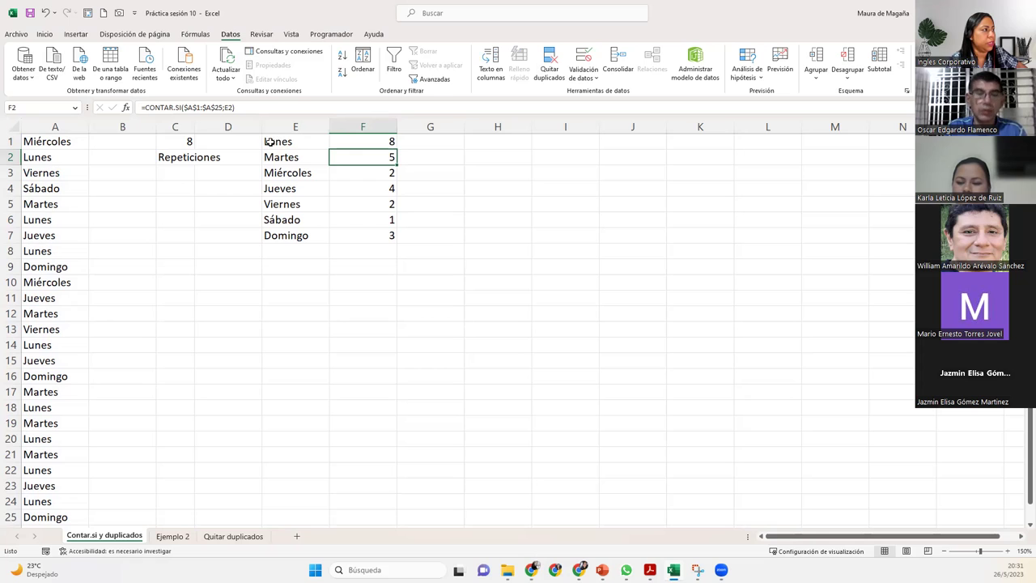
- Review C1's =CONTAR.SI(A1:A25;"Lunes") returning 8, then go to the Ejemplo 2 sheet
double_click(173, 141)
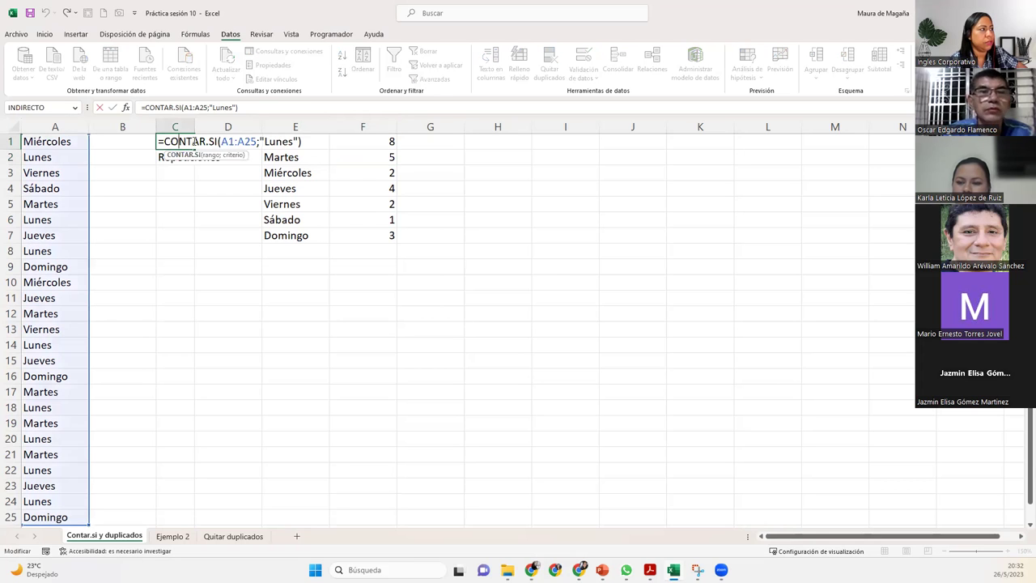
left_click(291, 142)
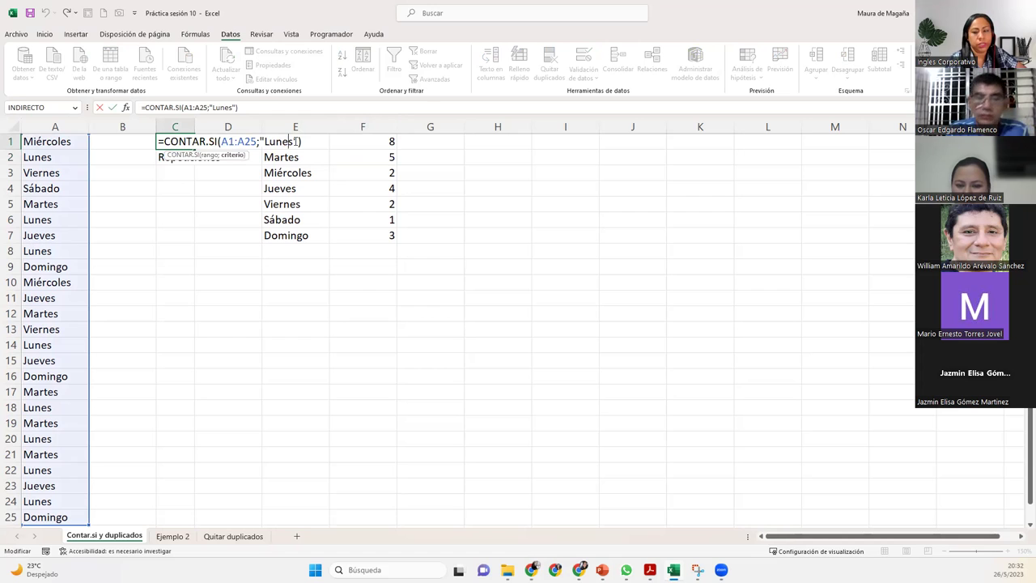
key("Return")
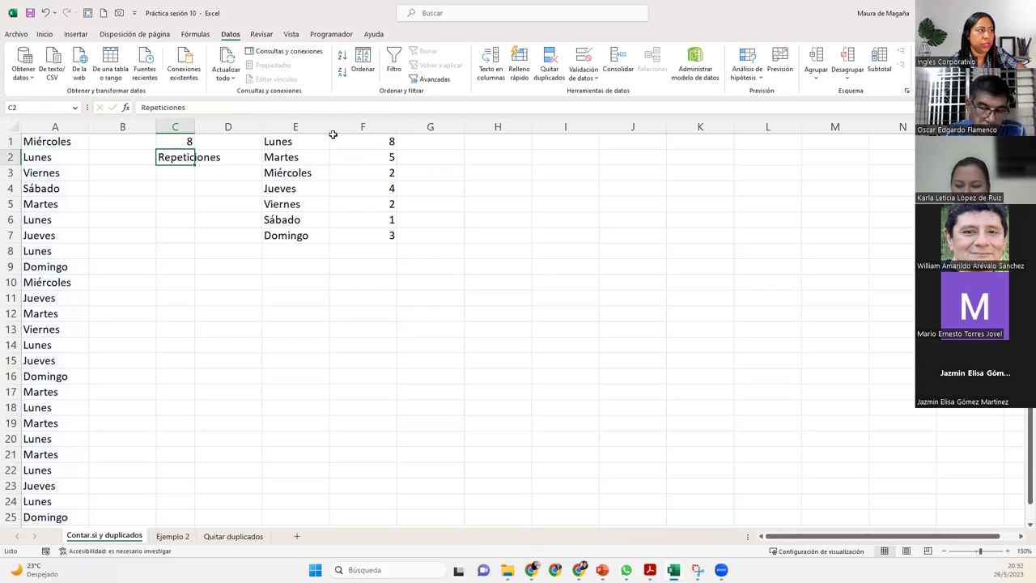
left_click(342, 140)
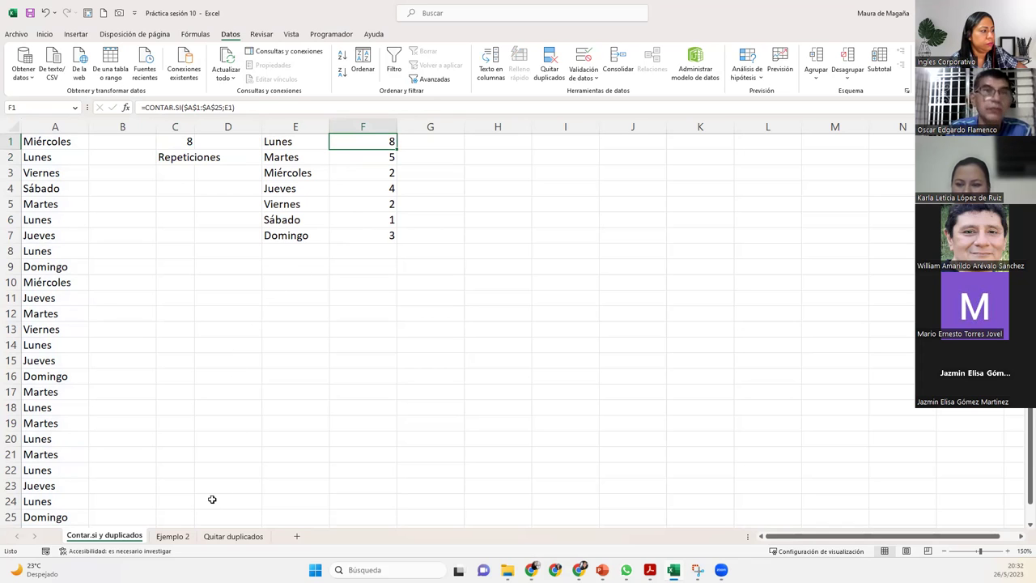
left_click(184, 537)
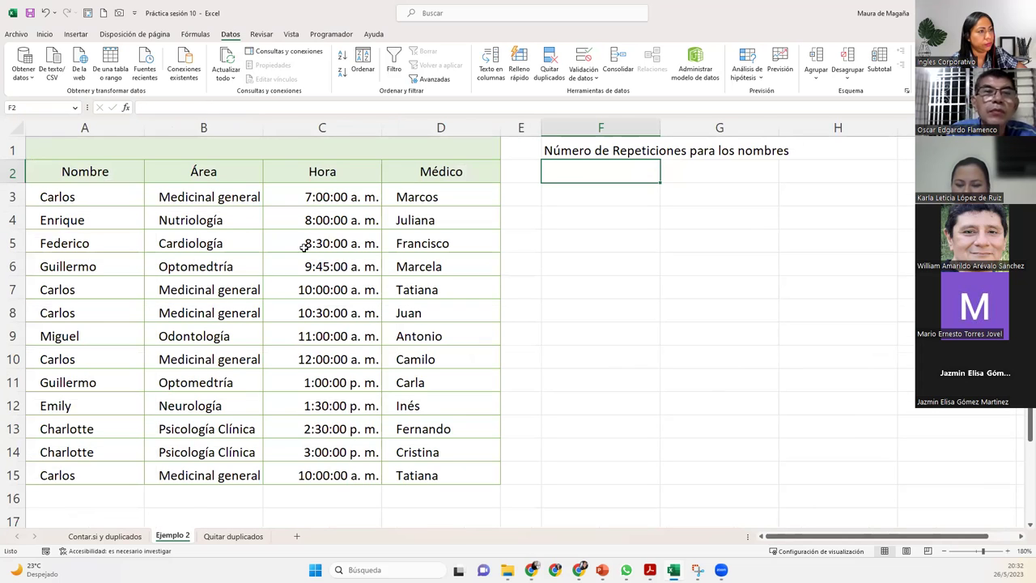
- Copy the 13 names from A3:A15 and paste them into F2:F14
left_click(102, 197)
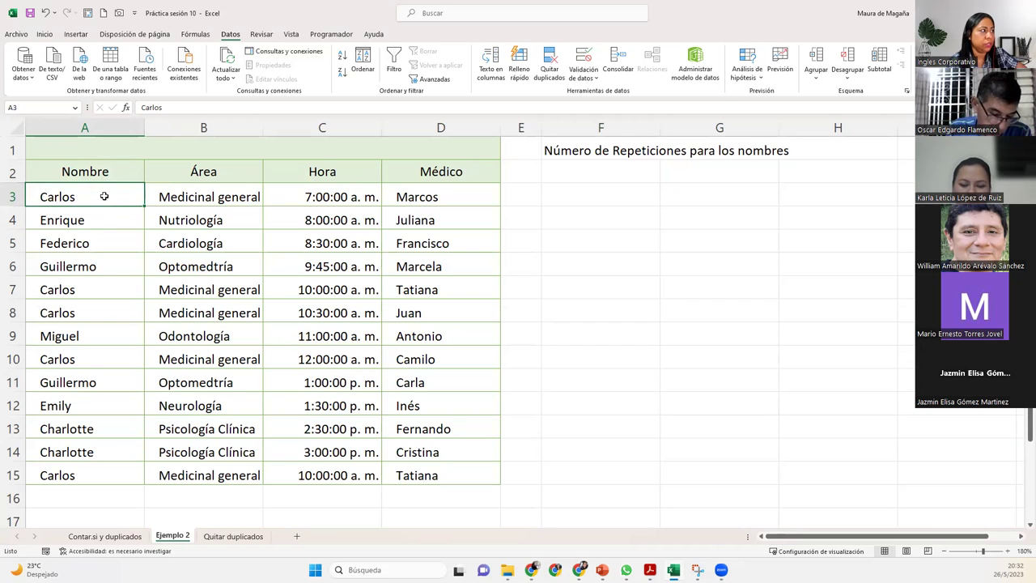
left_click_drag(102, 201, 111, 469)
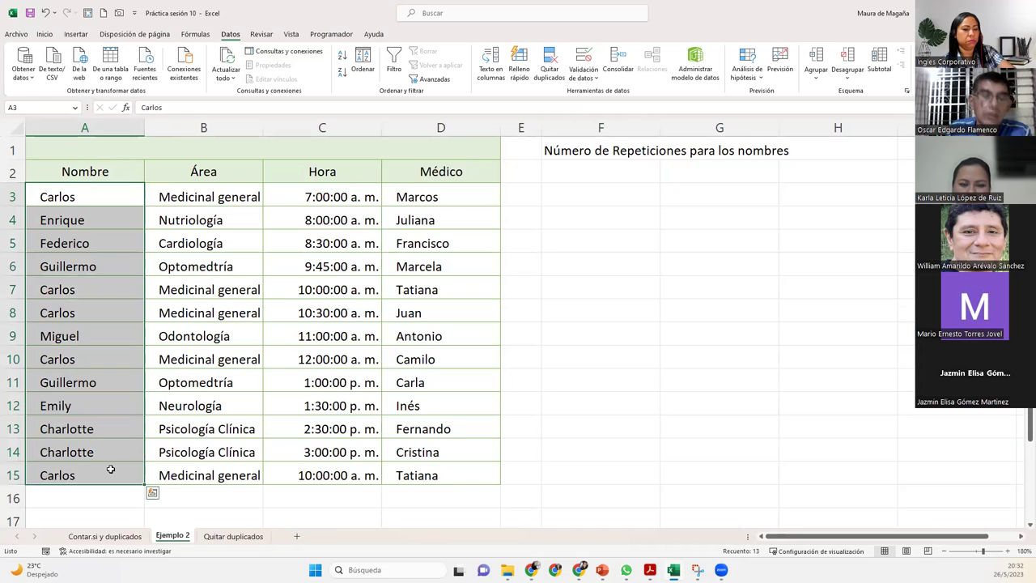
key("ctrl+c")
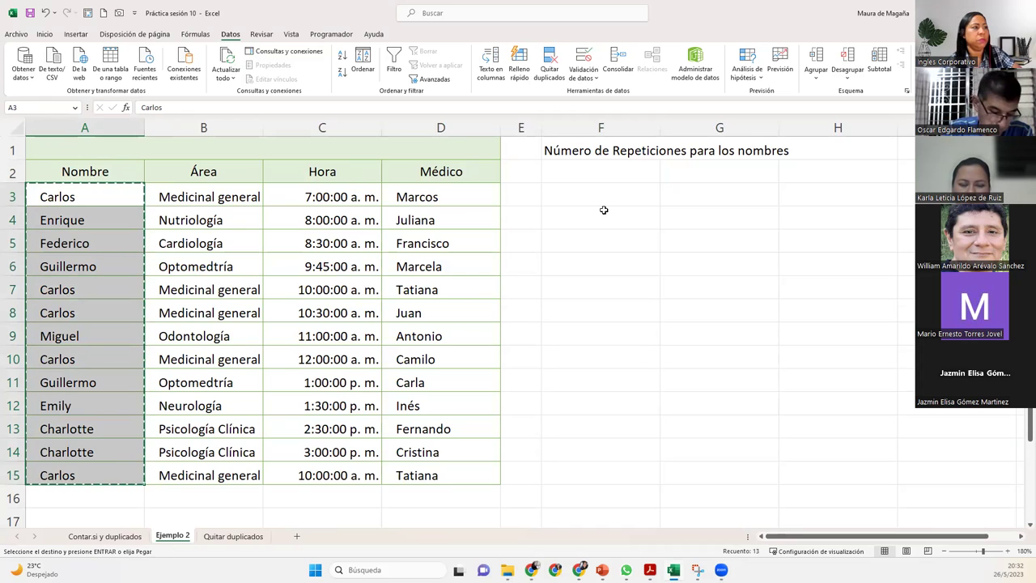
left_click(621, 173)
key("Return")
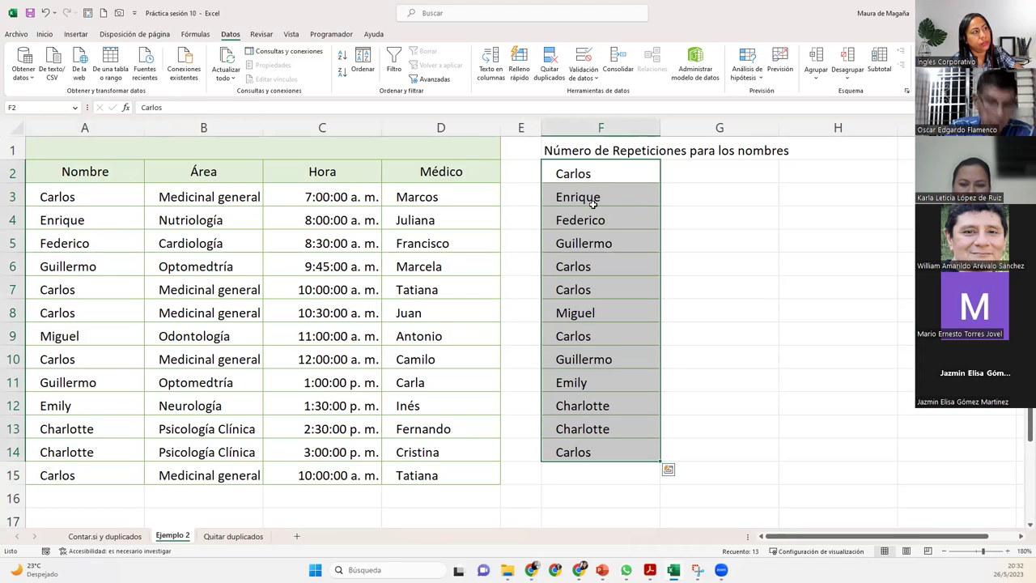
key("Escape")
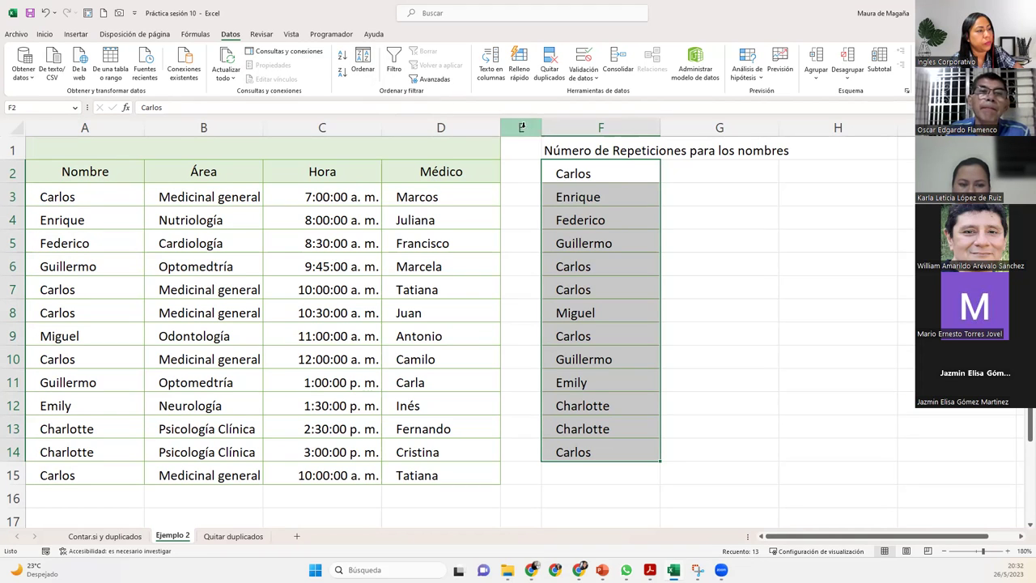
- Run Quitar duplicados on the pasted names in F2:F14 and review the result message
left_click(556, 65)
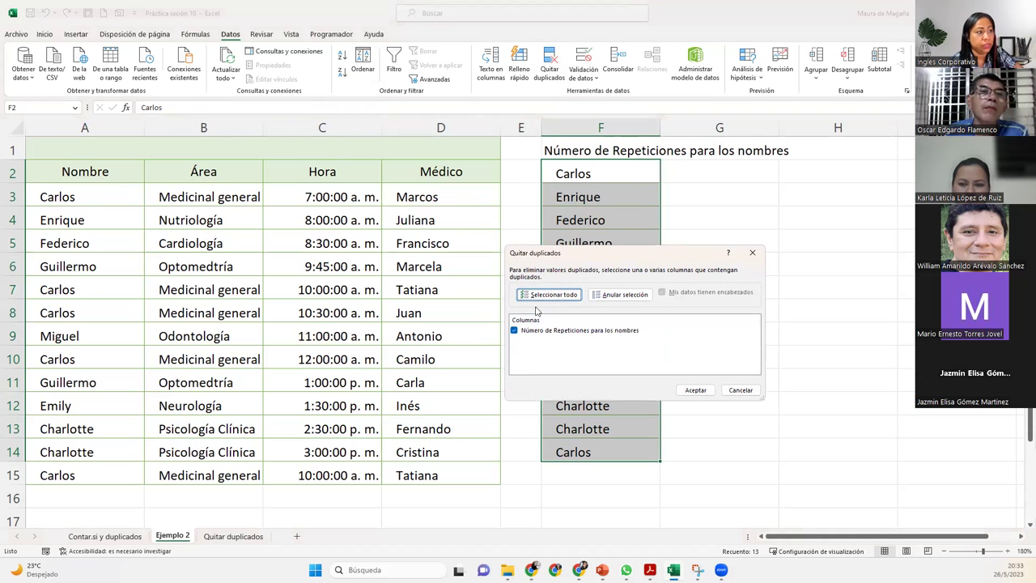
left_click(693, 389)
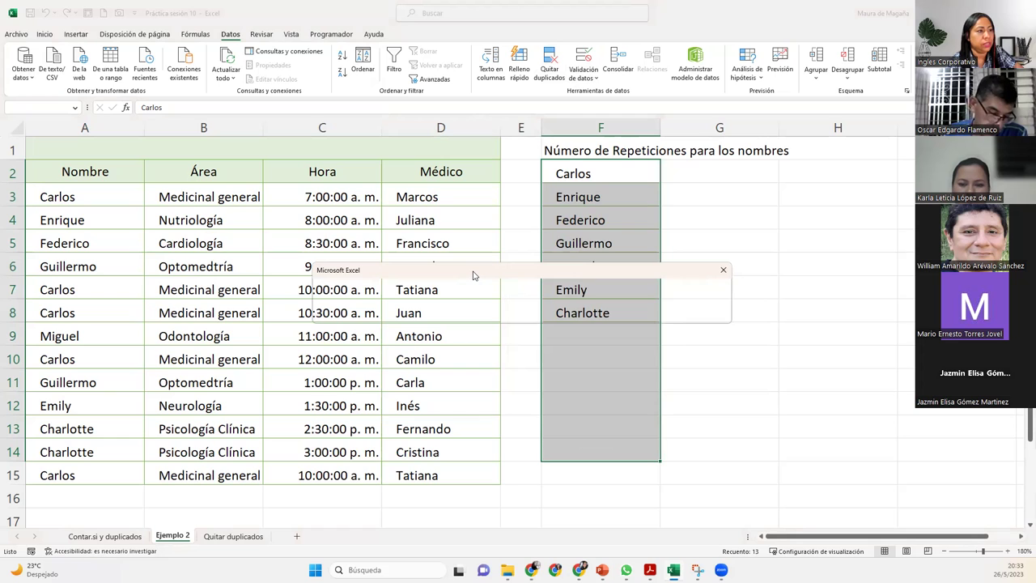
left_click_drag(474, 275, 455, 243)
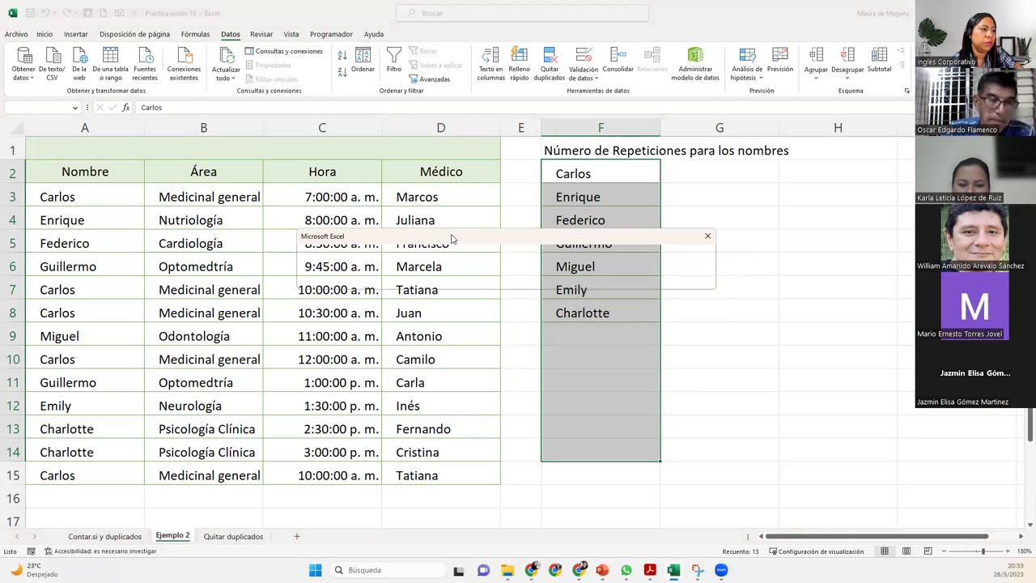
left_click_drag(452, 239, 423, 269)
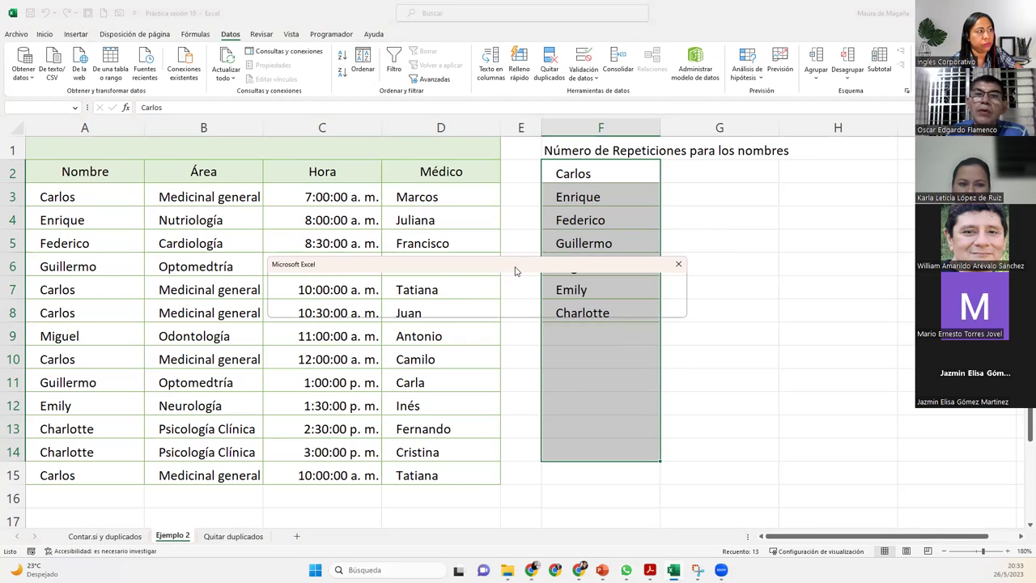
left_click_drag(515, 270, 515, 227)
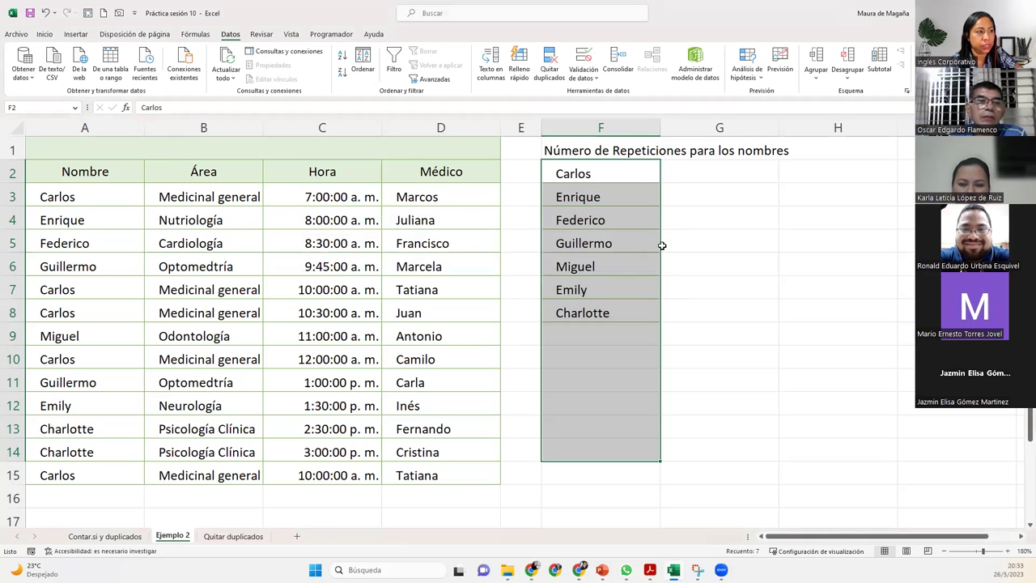
- Select the seven remaining unique names in F2:F8 to check them
left_click(640, 257)
left_click(625, 169)
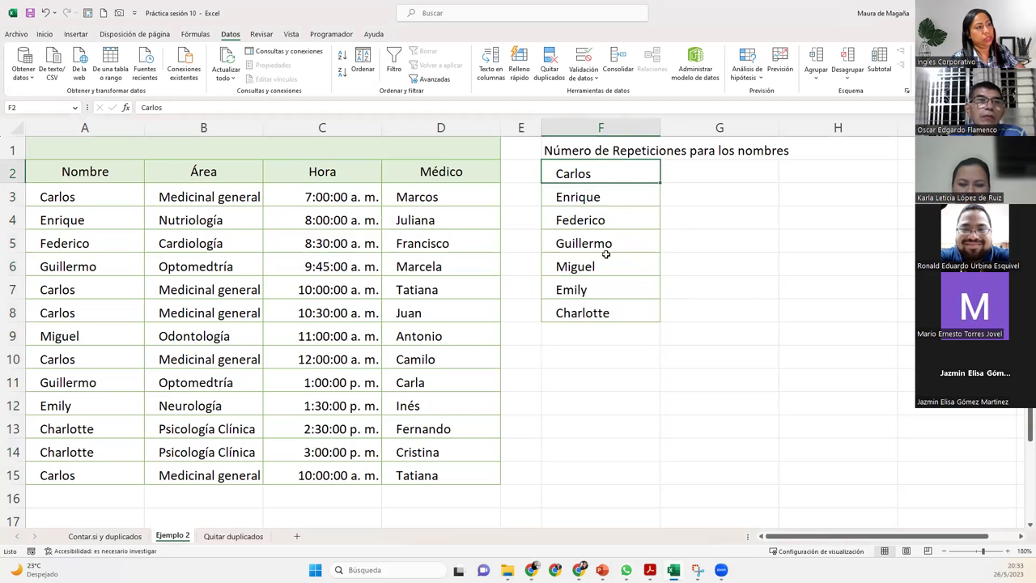
left_click_drag(588, 170, 613, 304)
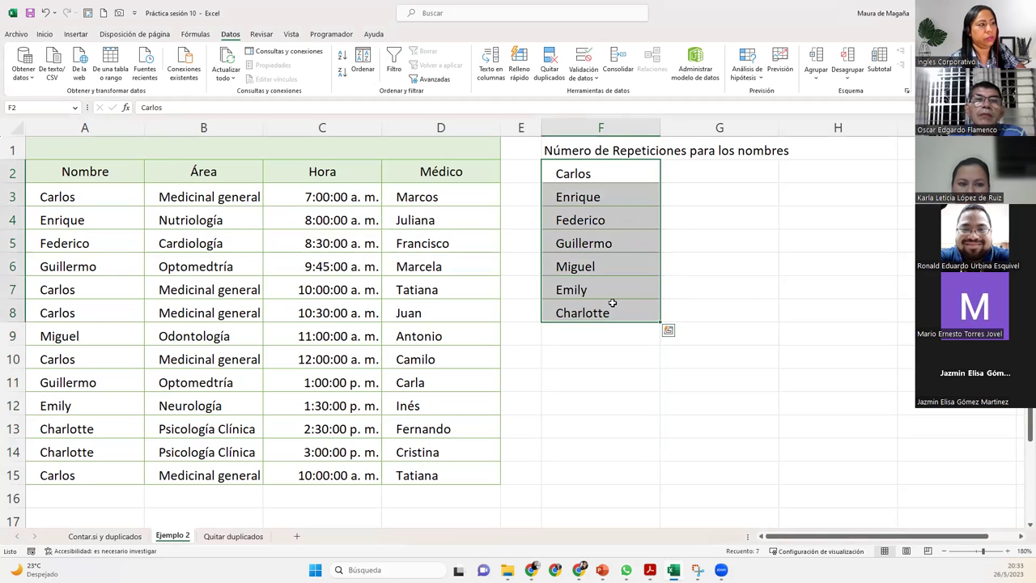
left_click(118, 173)
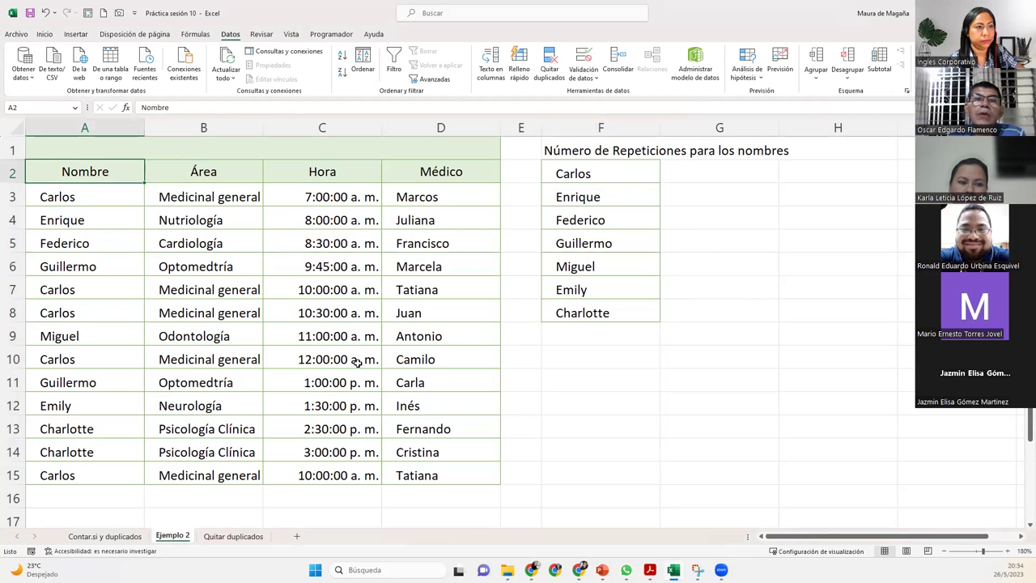
left_click(757, 174)
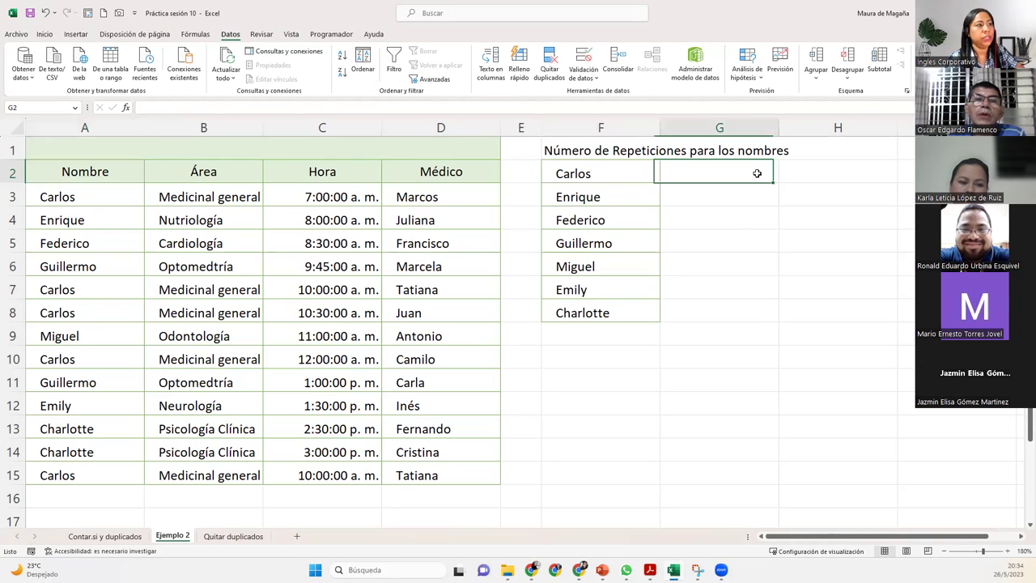
type("=")
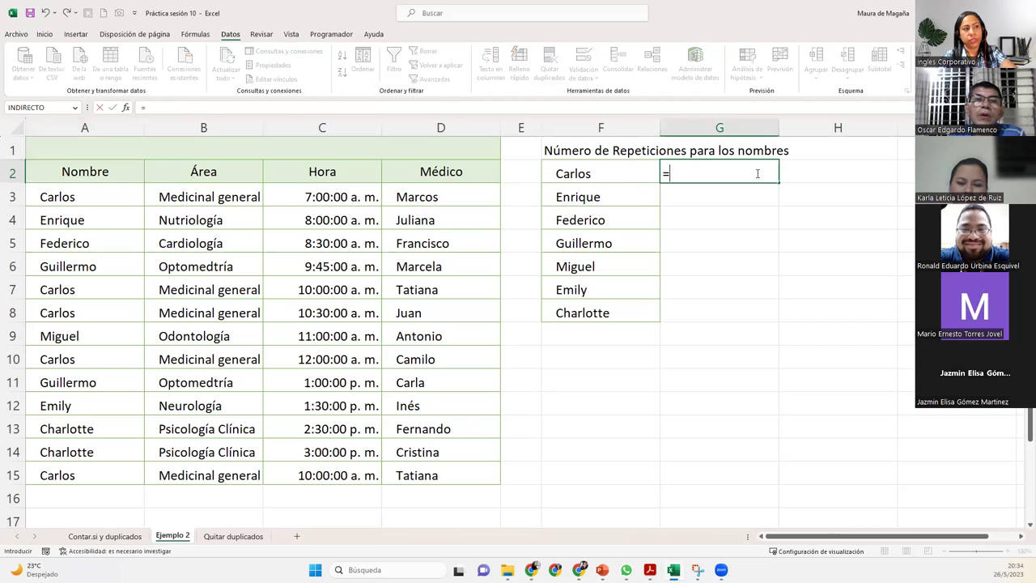
type("contar")
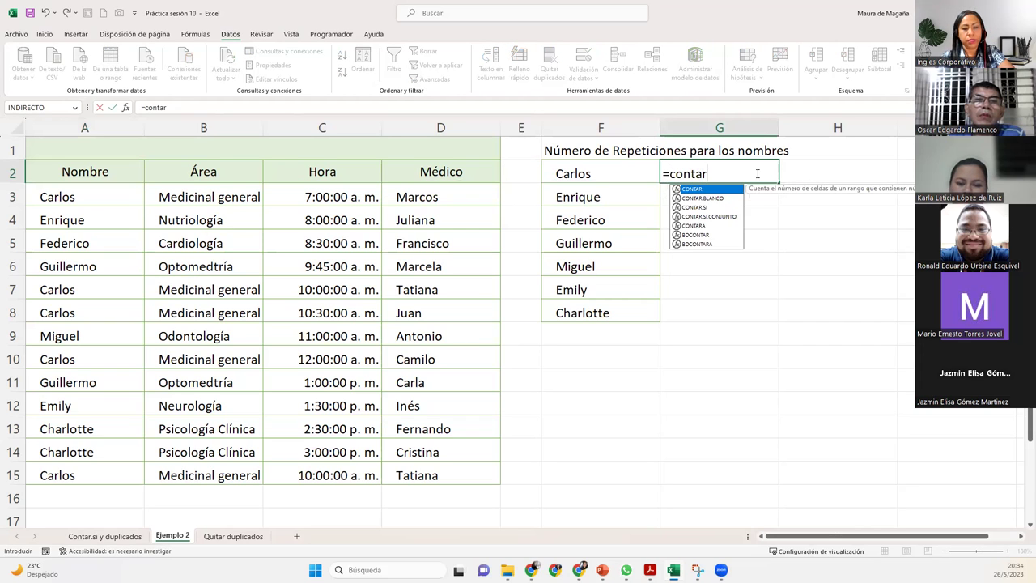
type(".si")
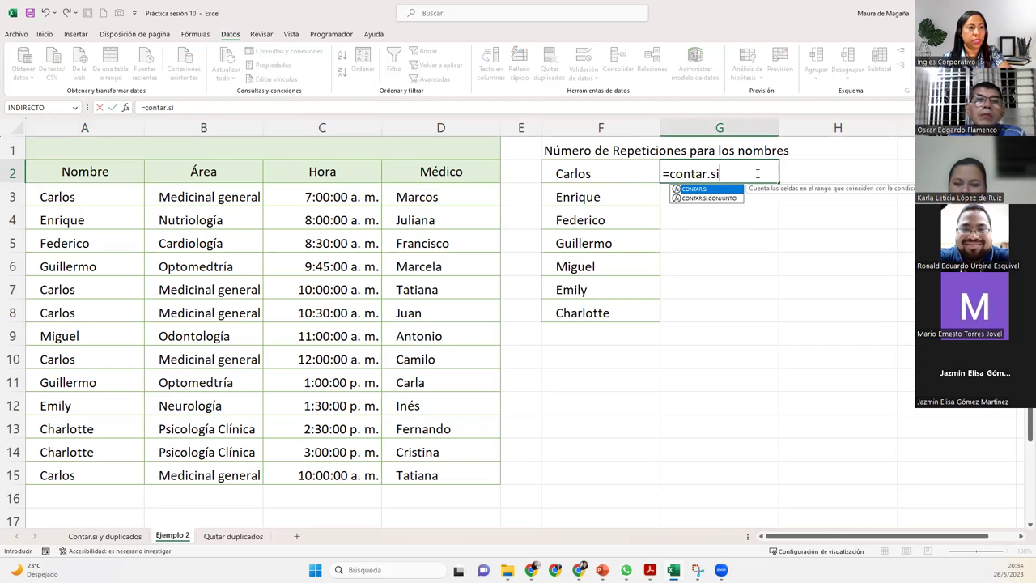
key("Tab")
left_click(562, 172)
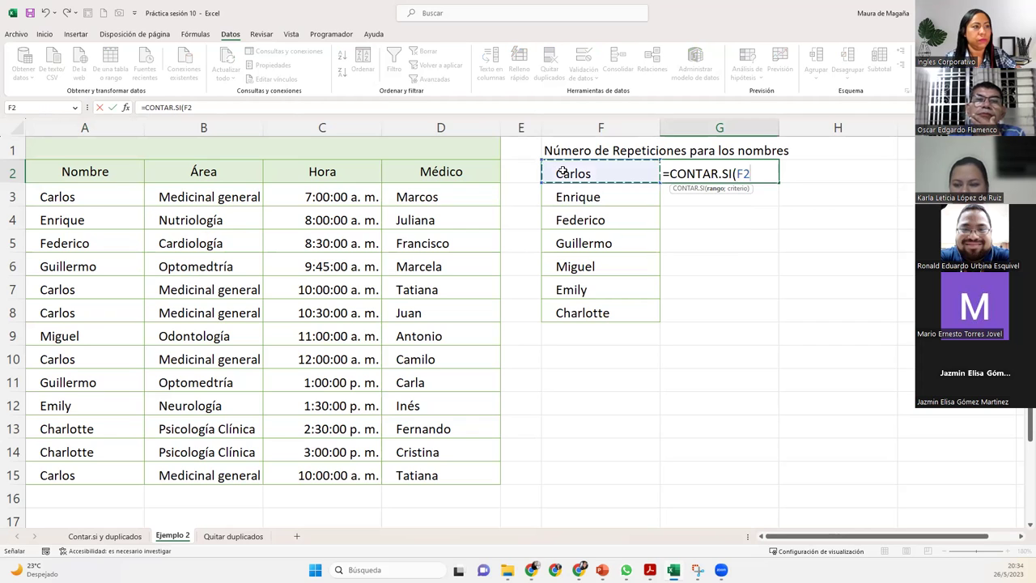
key("BackSpace")
key("BackSpace")
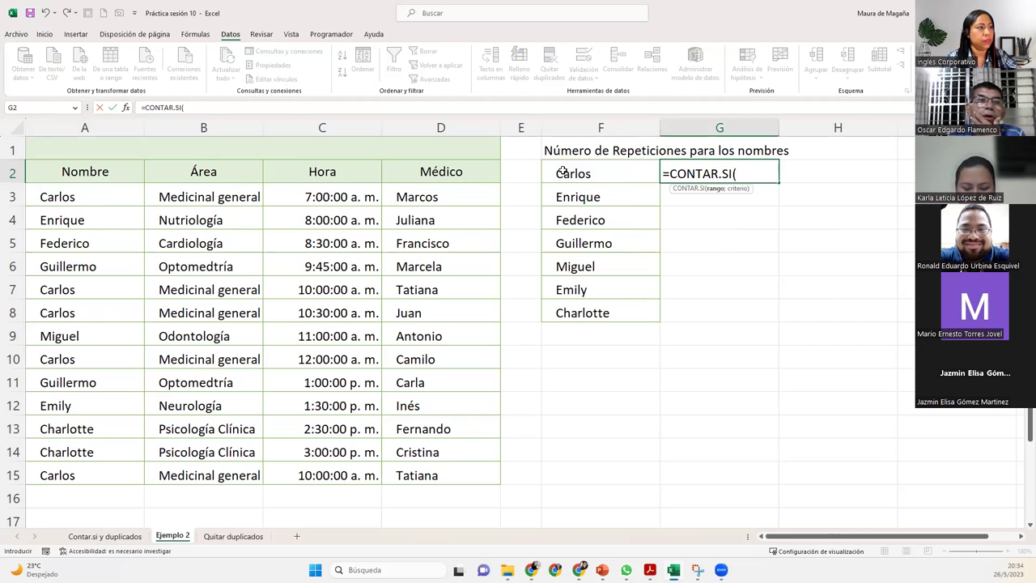
left_click_drag(94, 193, 93, 470)
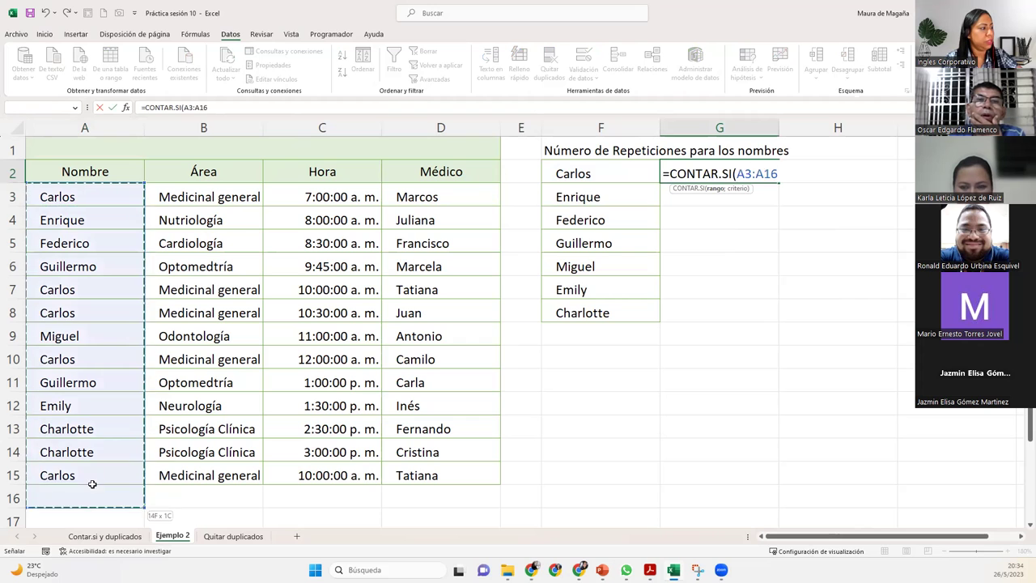
key("F4")
type(";")
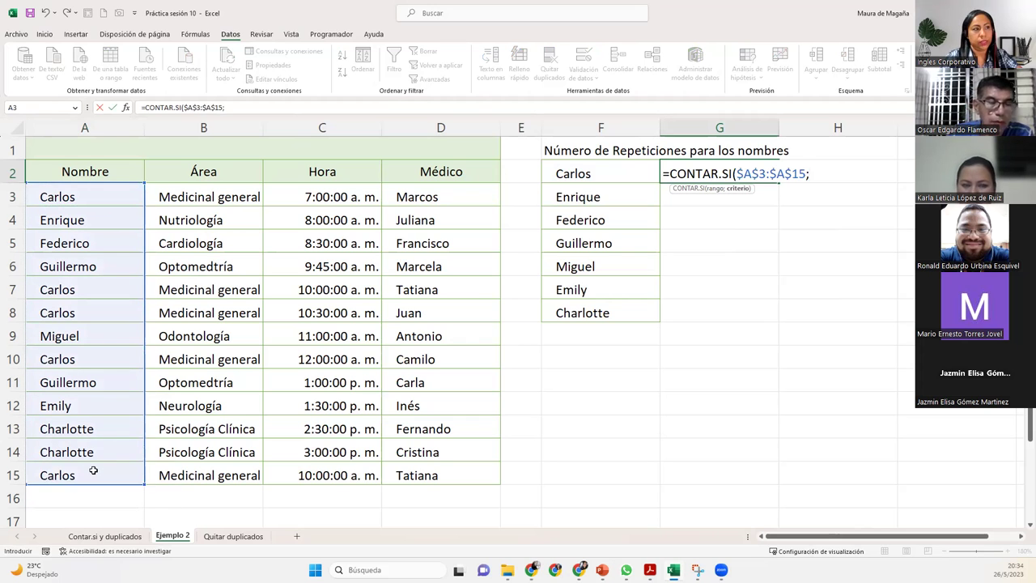
left_click(578, 173)
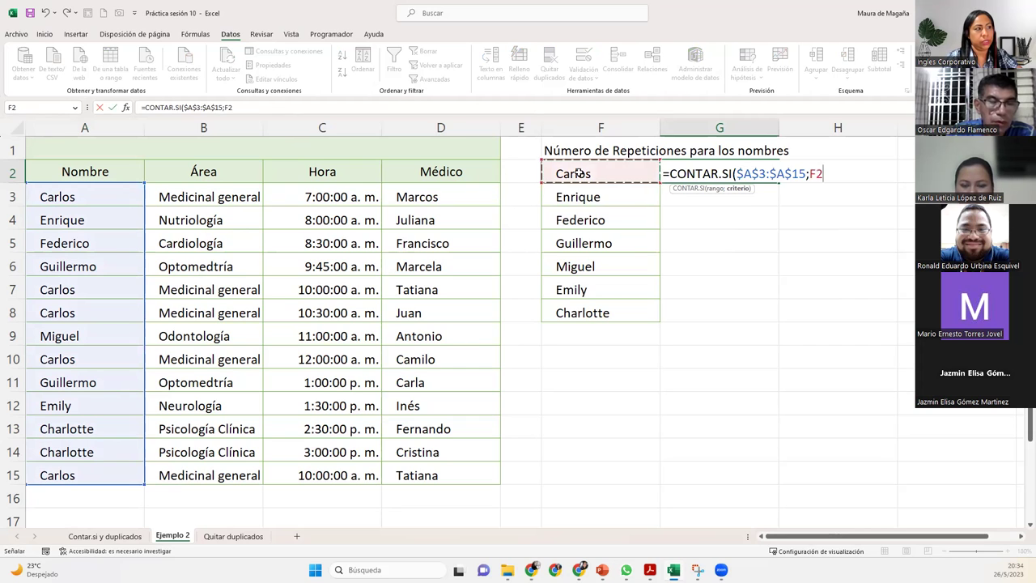
type(")")
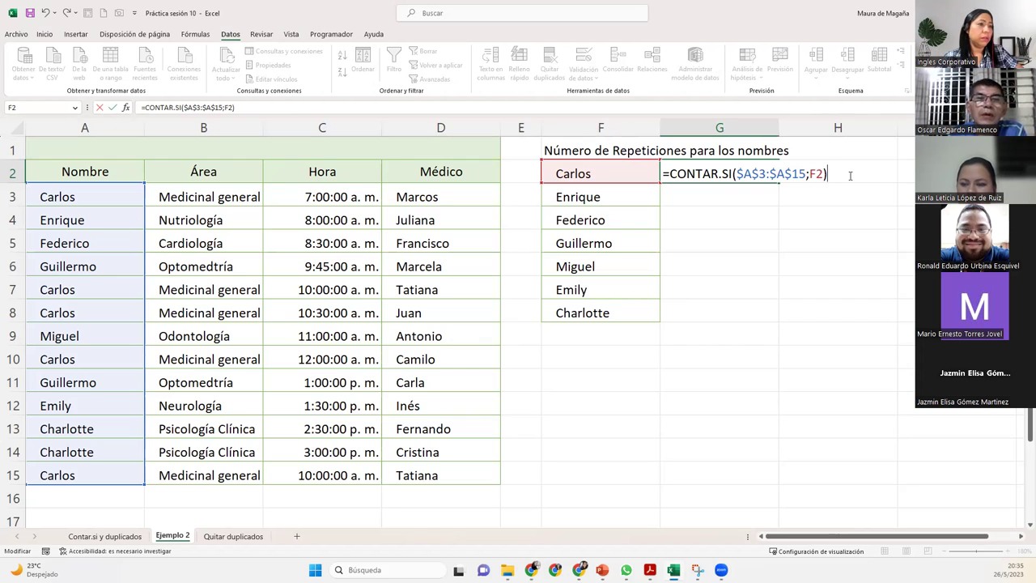
key("Return")
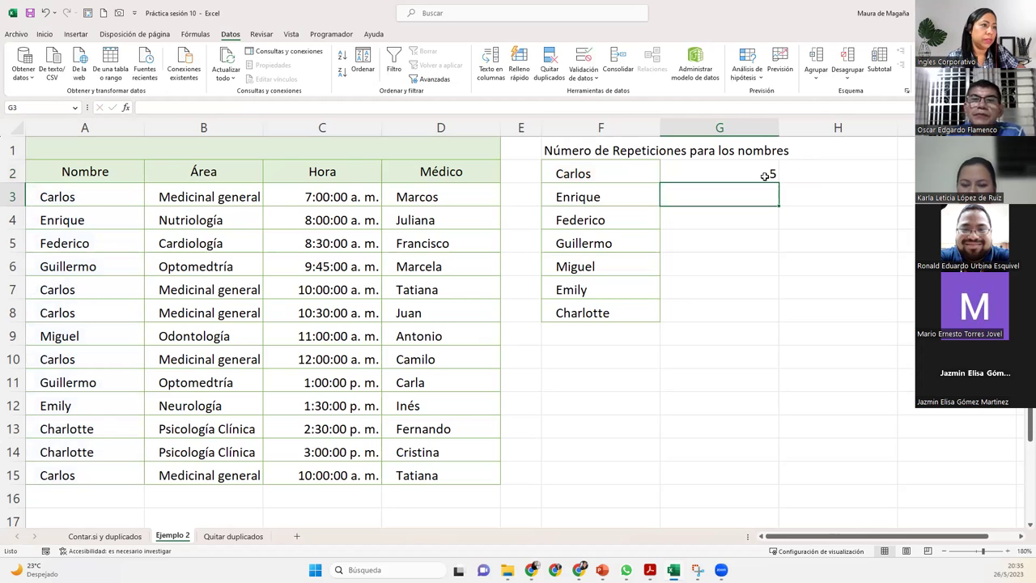
left_click(764, 175)
left_click_drag(777, 182, 759, 319)
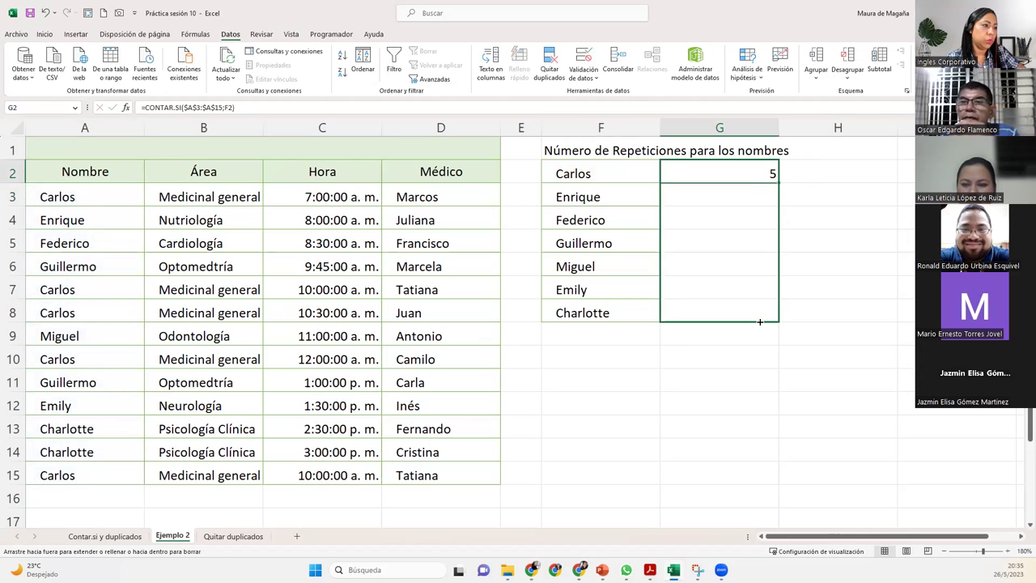
left_click(702, 176)
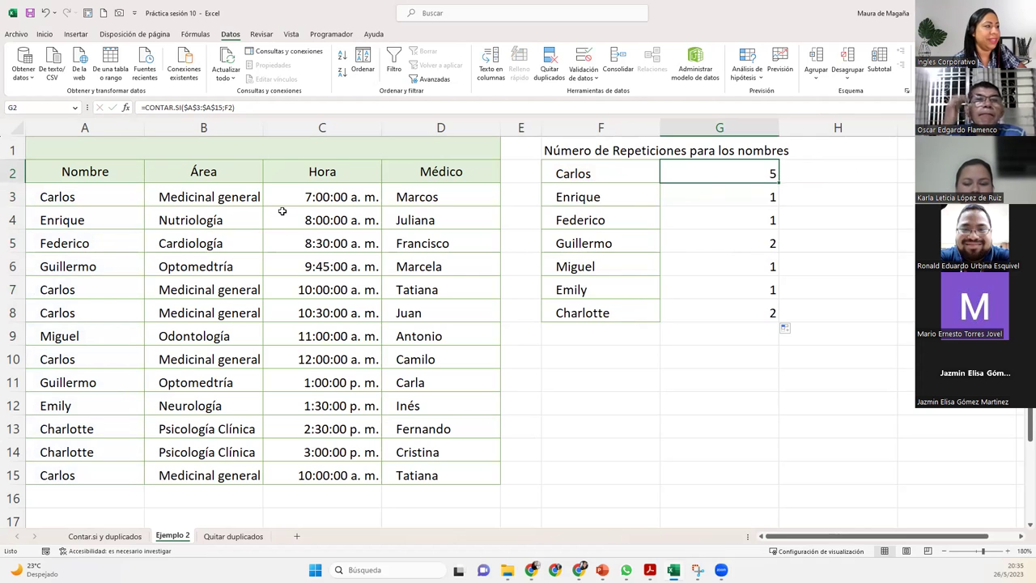
left_click(104, 165)
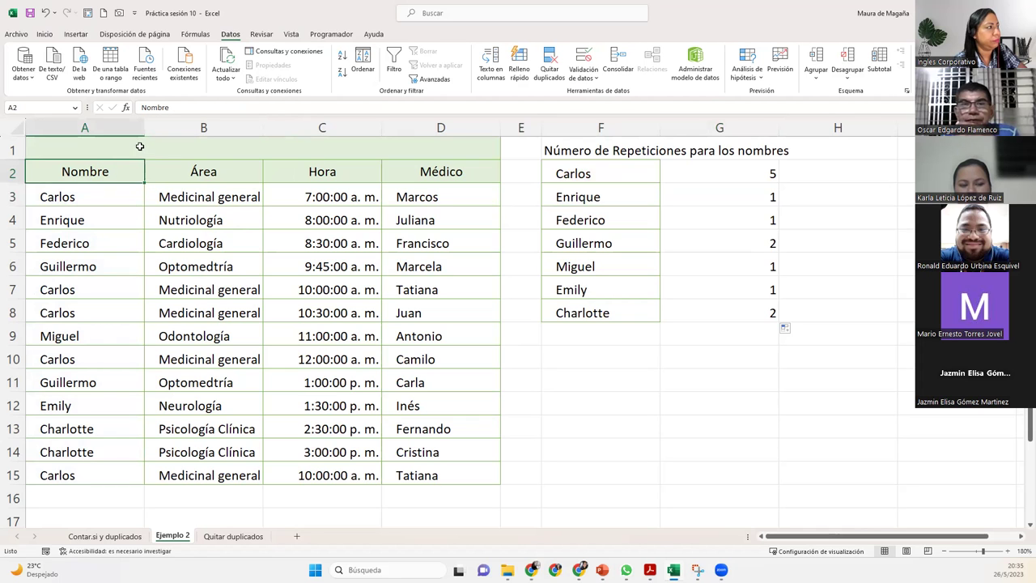
left_click_drag(123, 168, 145, 357)
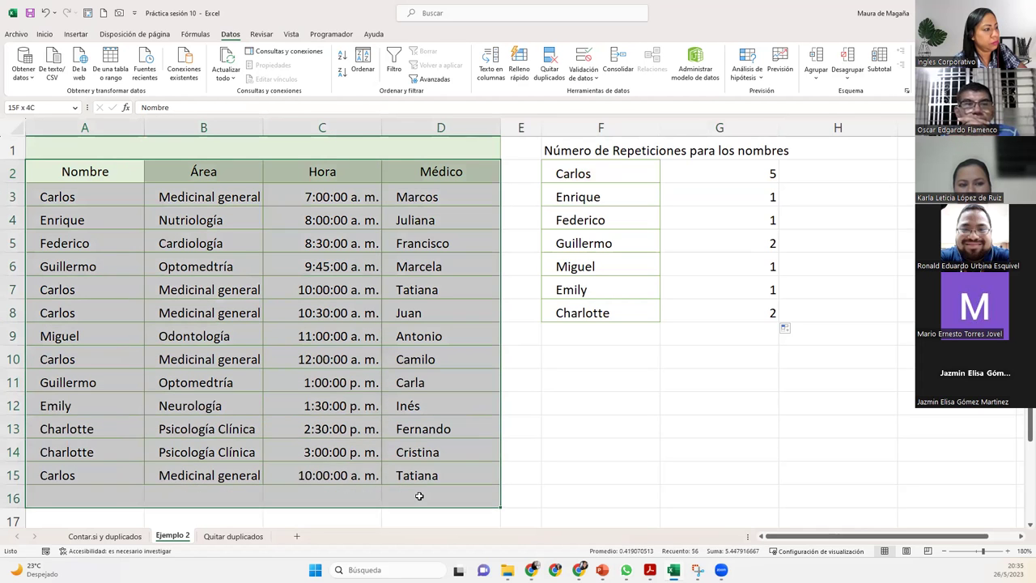
- Select A2:A15 and start Quitar duplicados, continuing with the current selection only
left_click_drag(145, 357, 120, 473)
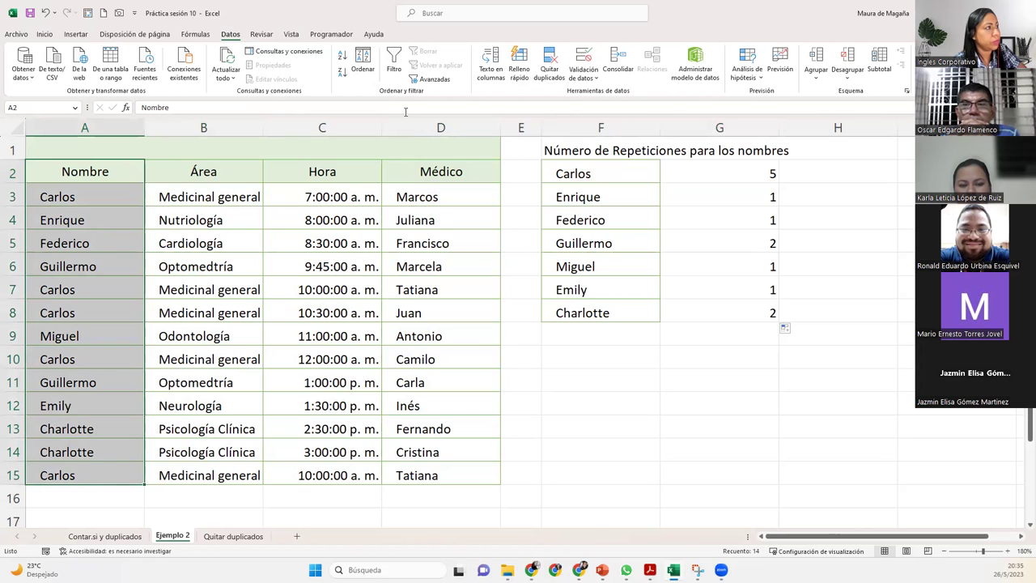
left_click(552, 54)
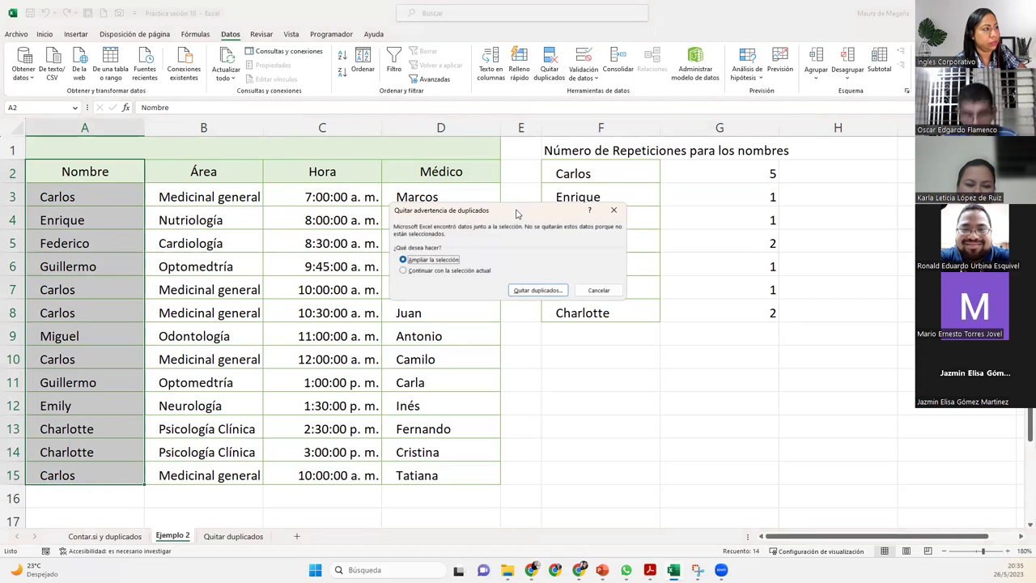
left_click_drag(526, 212, 416, 222)
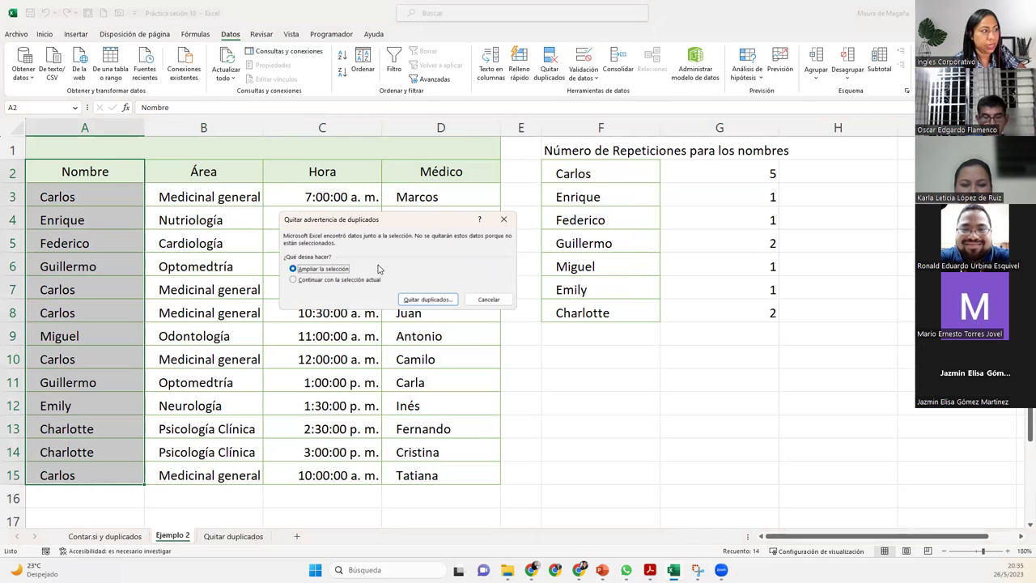
left_click(295, 280)
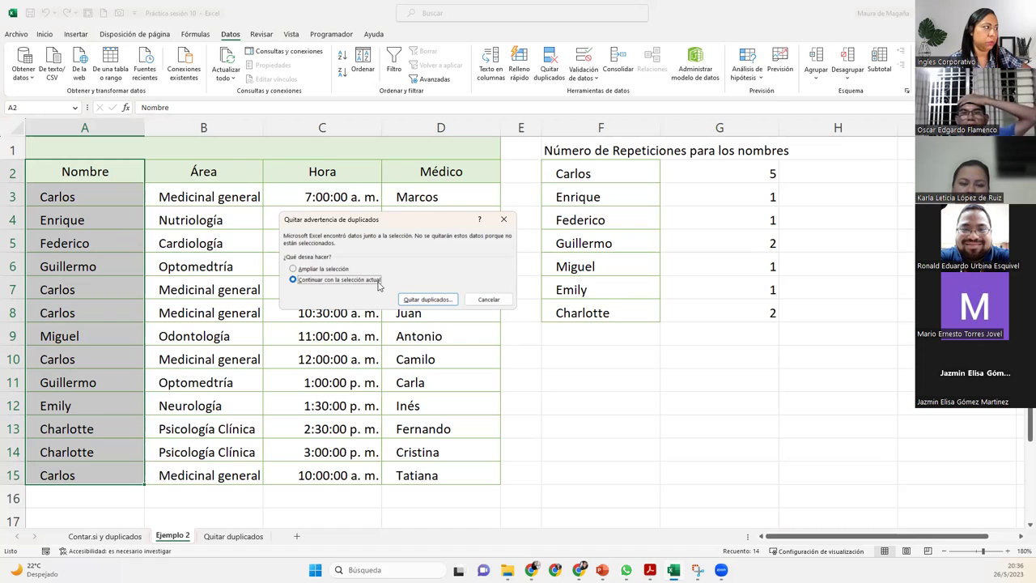
left_click(438, 300)
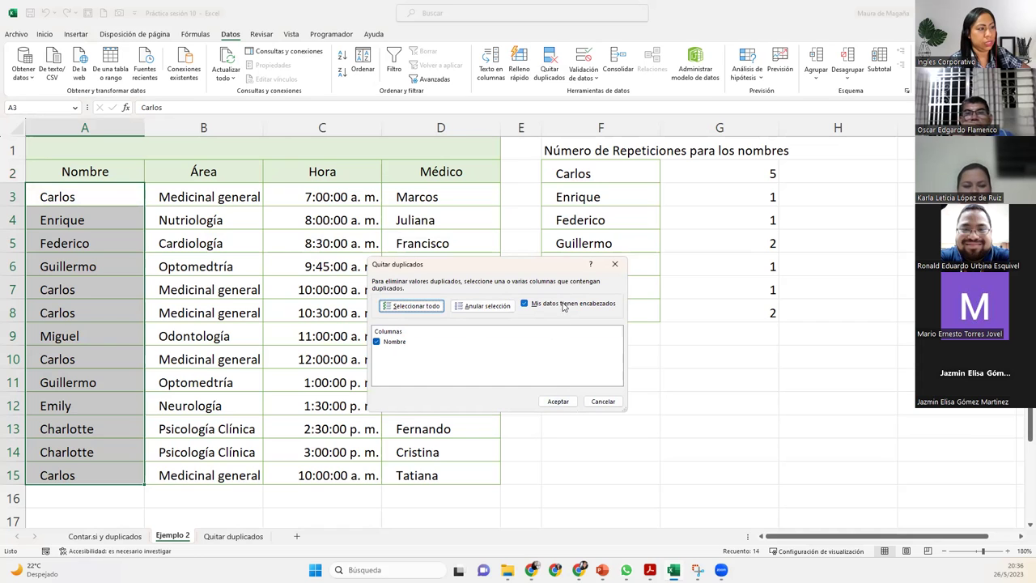
- Remove duplicates from Nombre alone, inspect the misaligned rows 10–14, then undo it with Ctrl+Z
left_click(559, 401)
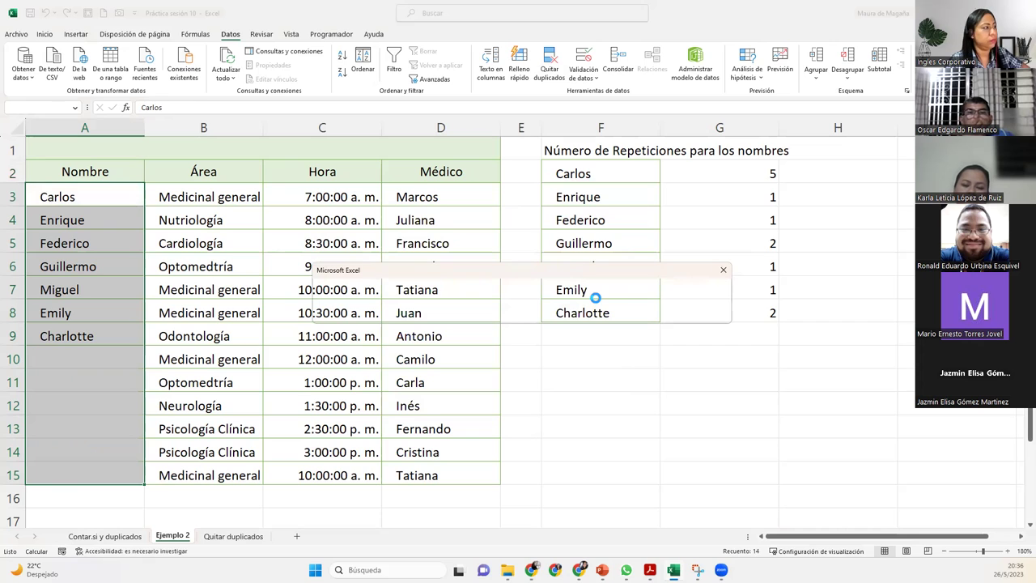
left_click(526, 291)
left_click(115, 360)
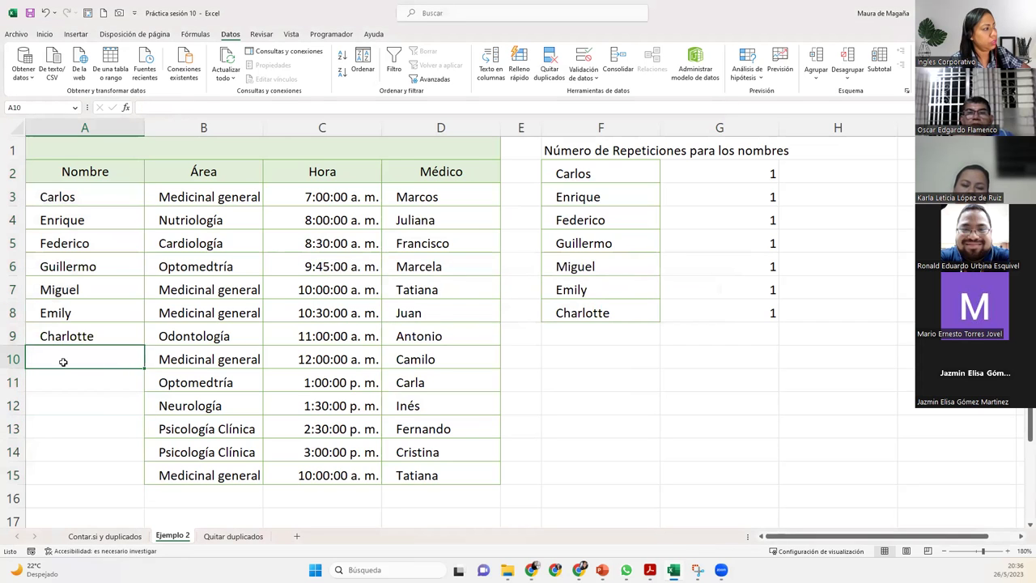
left_click_drag(16, 359, 16, 452)
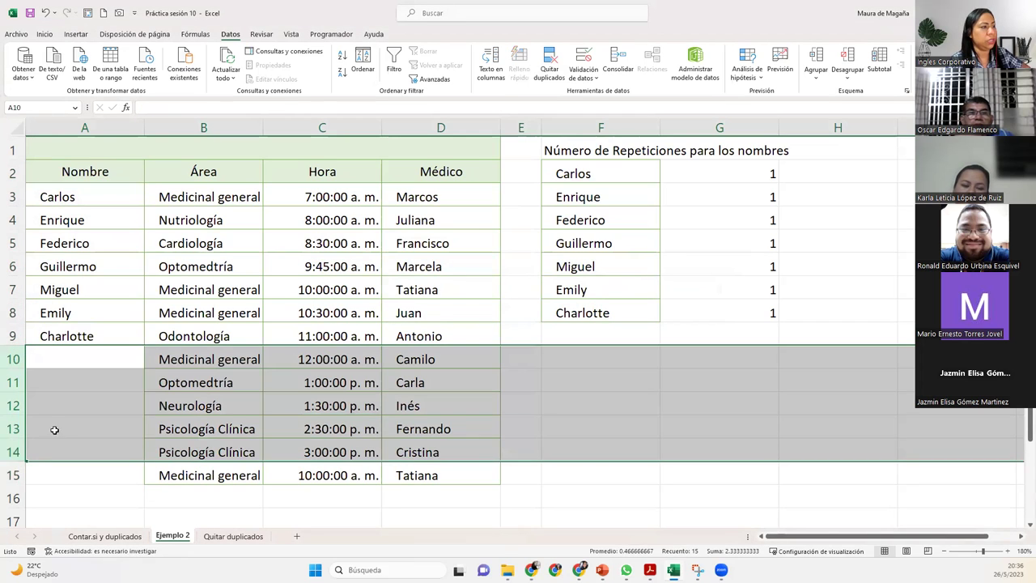
left_click(204, 357)
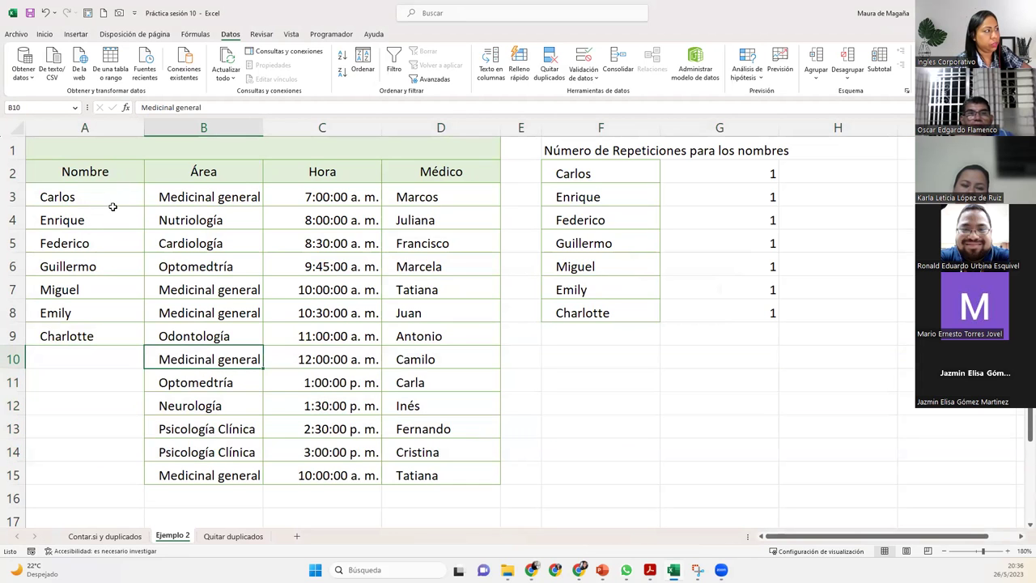
left_click_drag(107, 196, 102, 344)
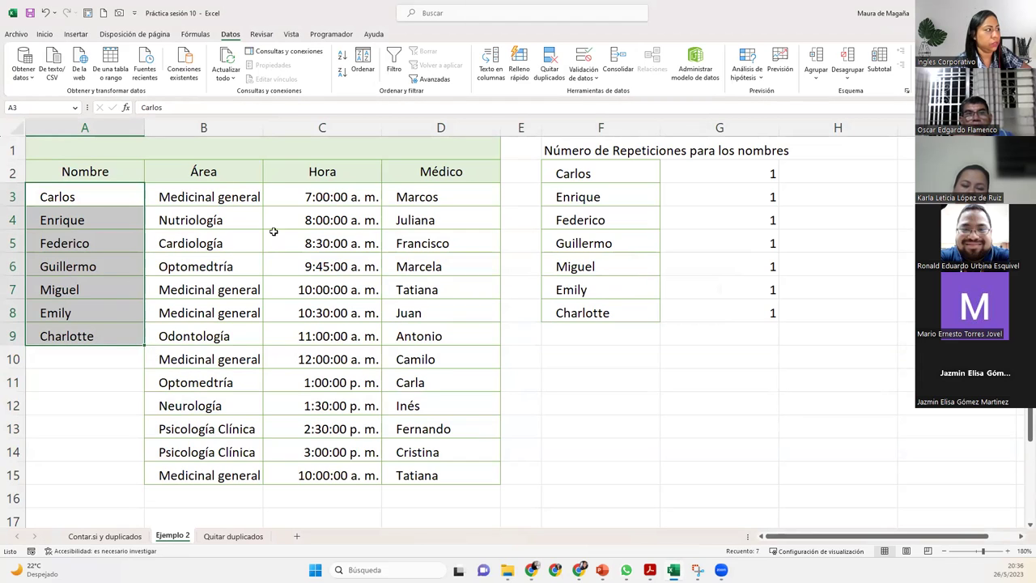
key("ctrl+z")
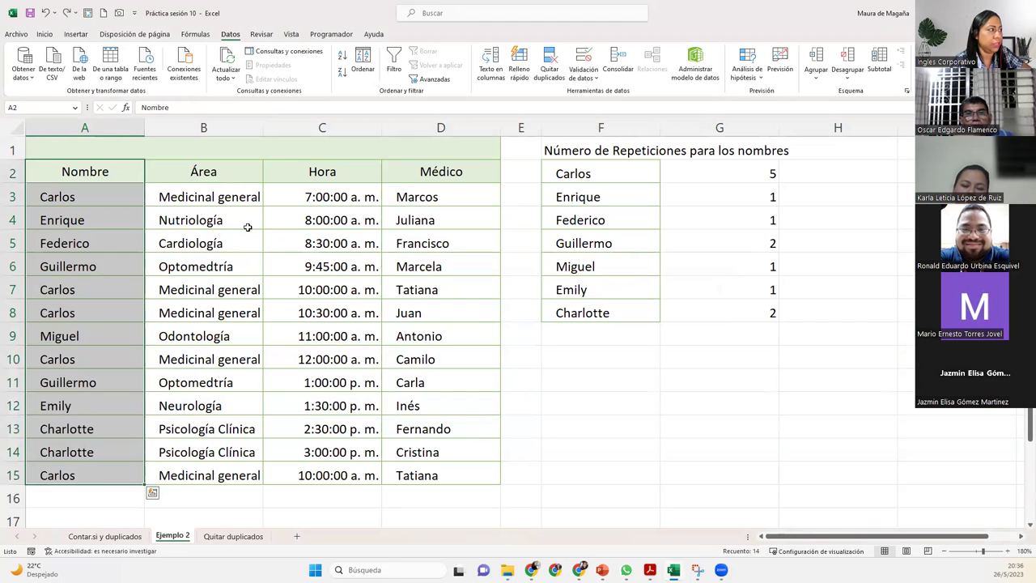
key("ctrl+z")
mouse_move(116, 171)
left_mouse_down()
mouse_move(323, 271)
mouse_move(454, 469)
left_mouse_up()
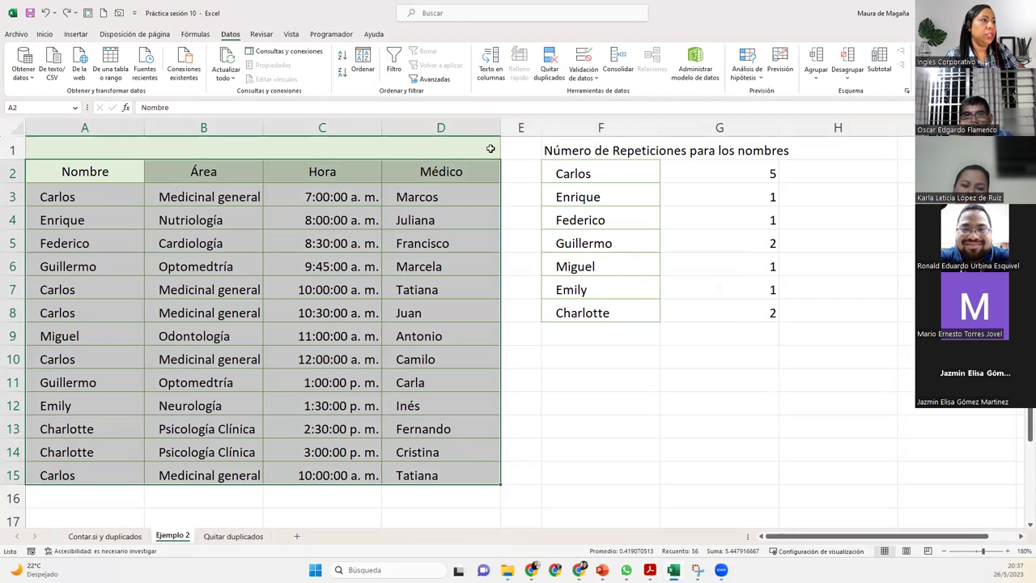
left_click(550, 61)
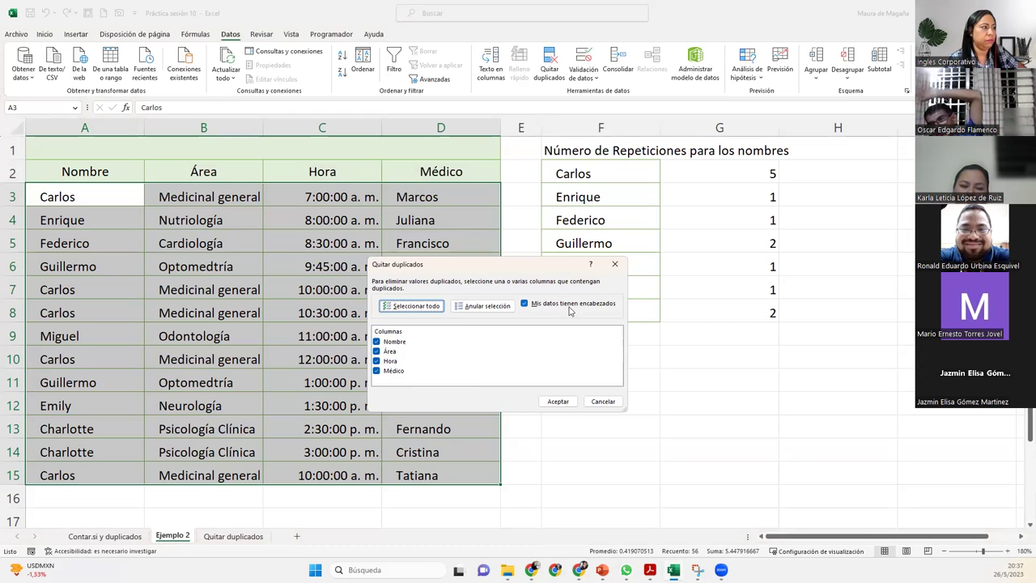
left_click(615, 267)
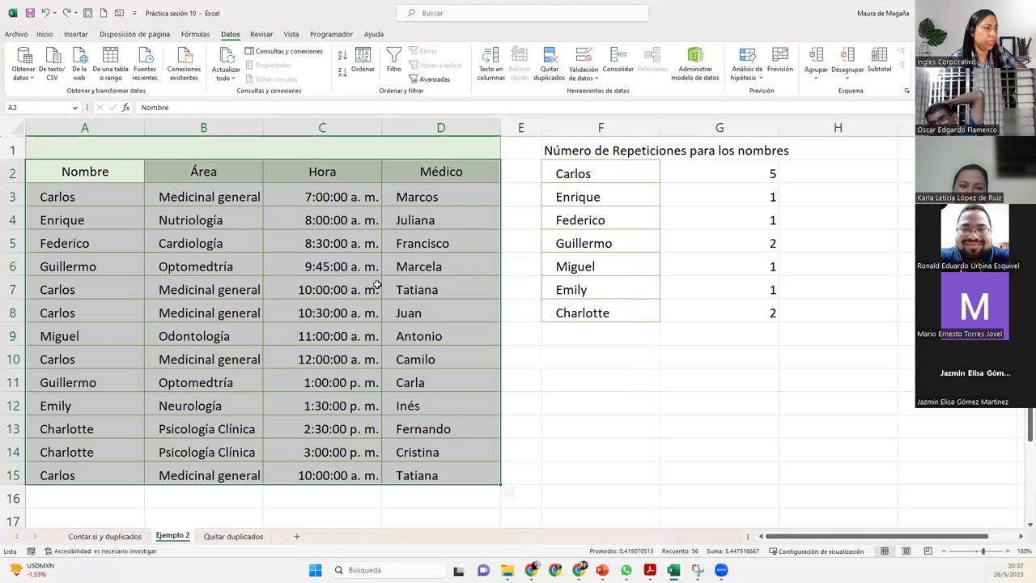
left_click(55, 195)
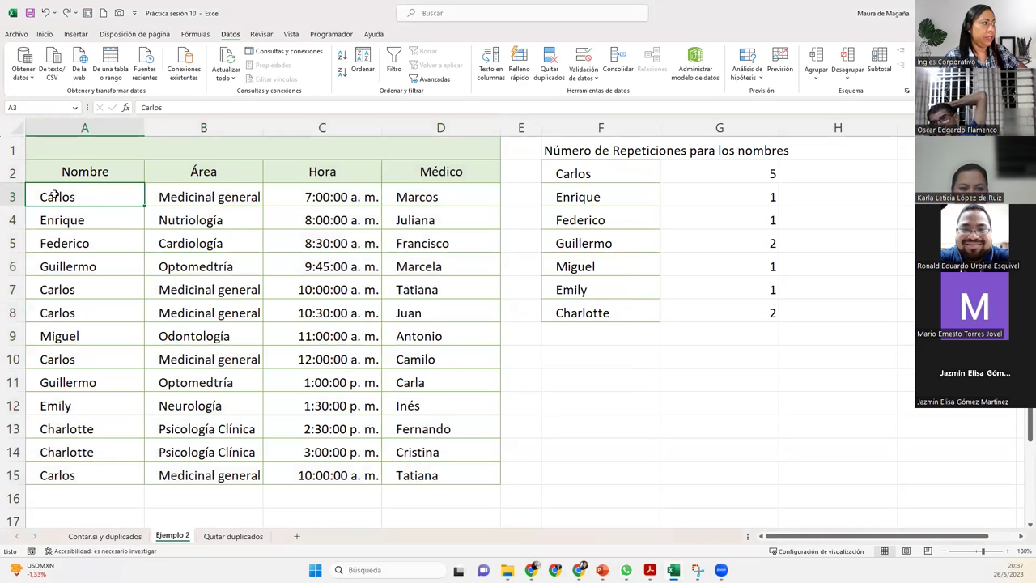
left_click_drag(55, 195, 421, 198)
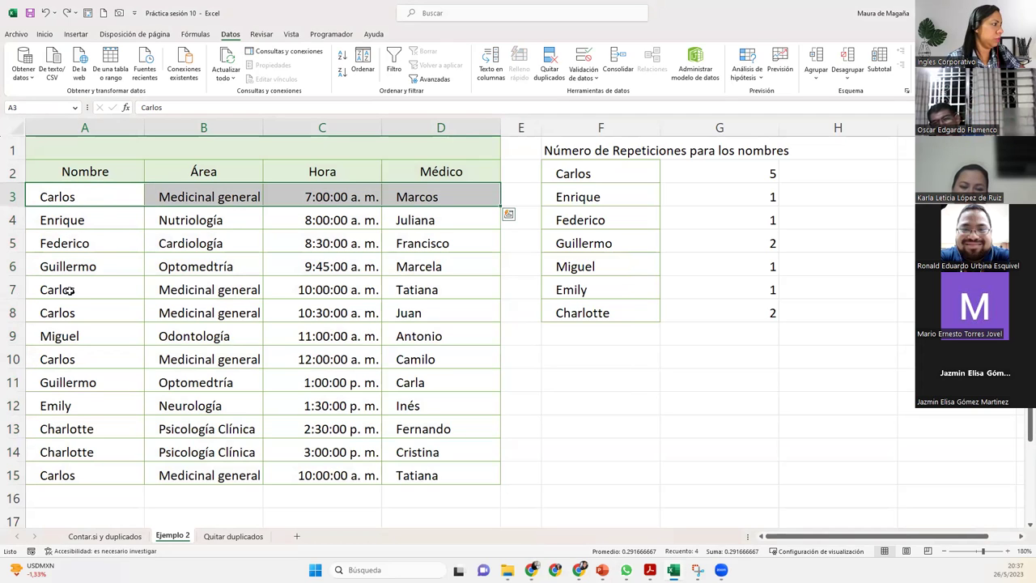
left_click_drag(81, 289, 213, 282, "ctrl")
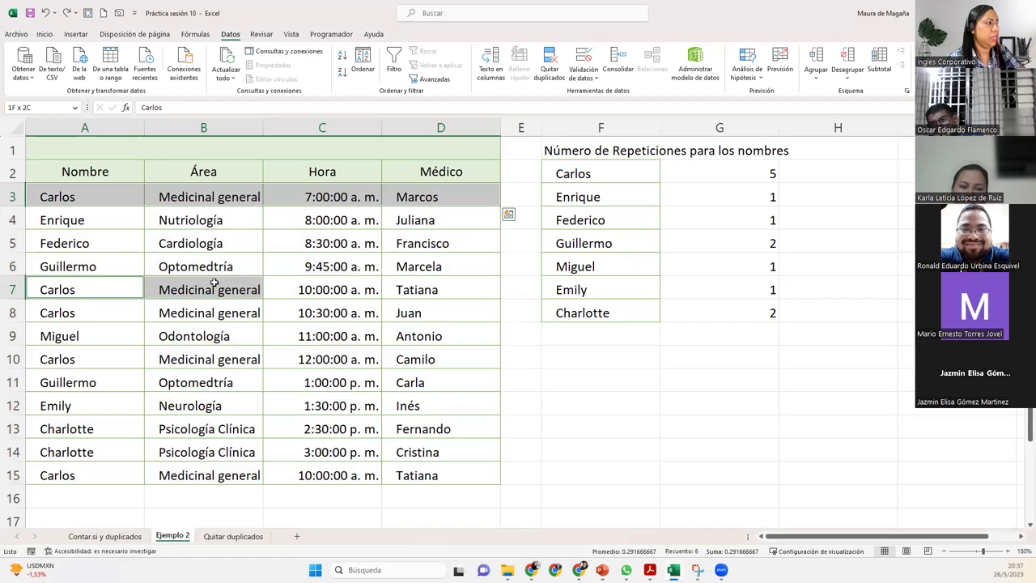
mouse_move(214, 283)
left_mouse_down("ctrl")
mouse_move(328, 294)
mouse_move(446, 289)
left_mouse_up("ctrl")
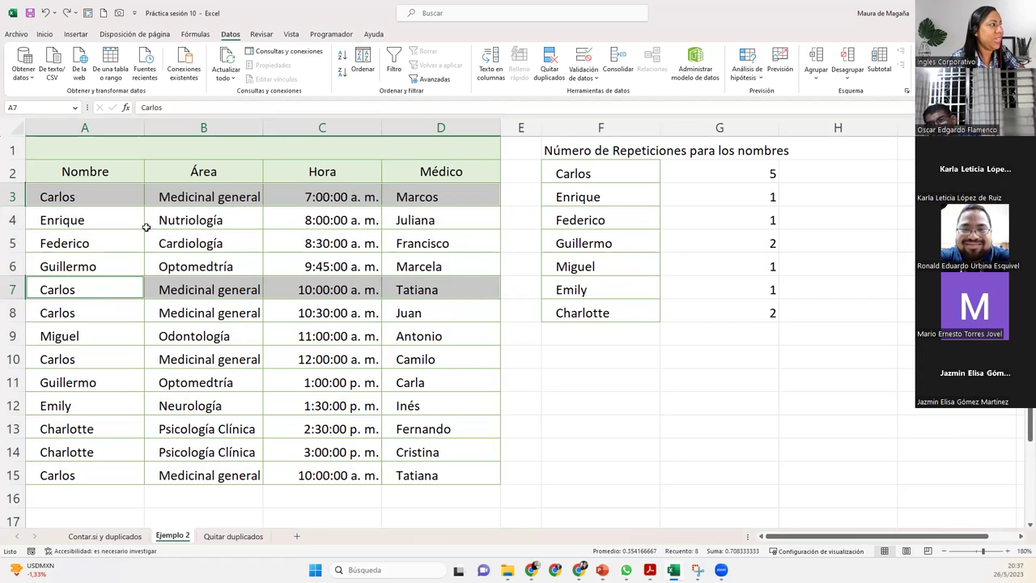
left_click_drag(85, 289, 435, 289)
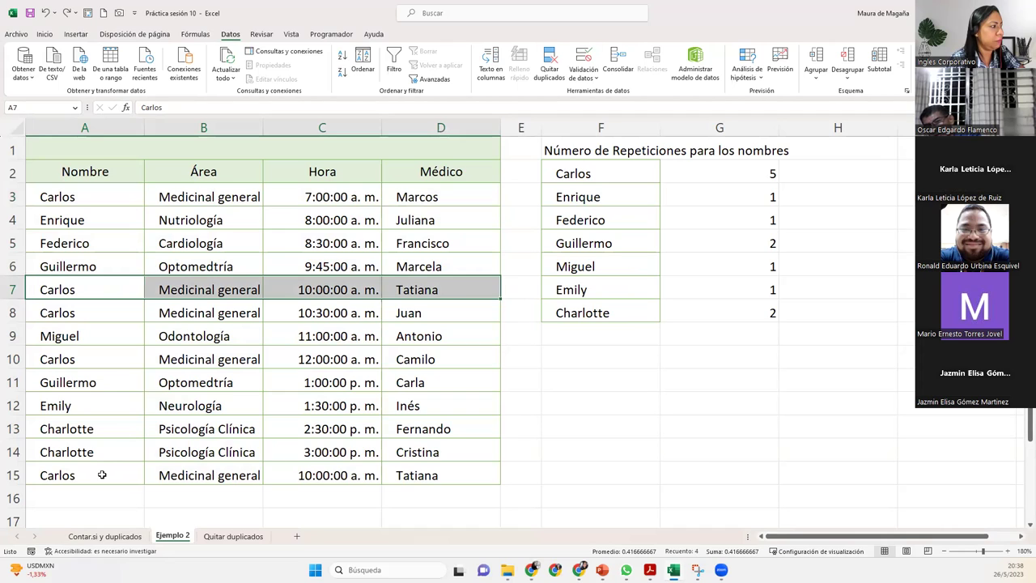
left_click_drag(102, 474, 409, 473, "ctrl")
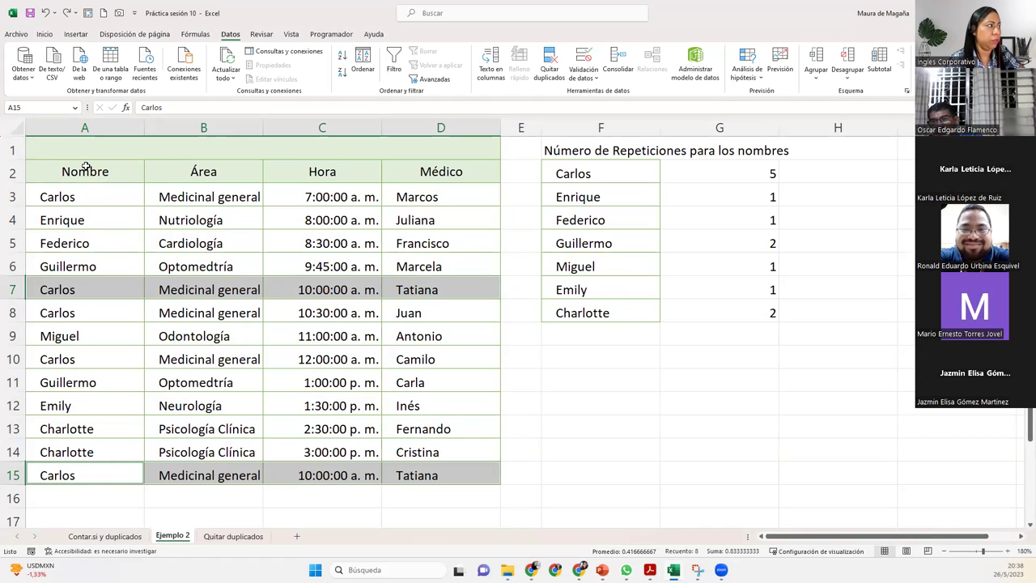
left_click_drag(83, 169, 464, 478)
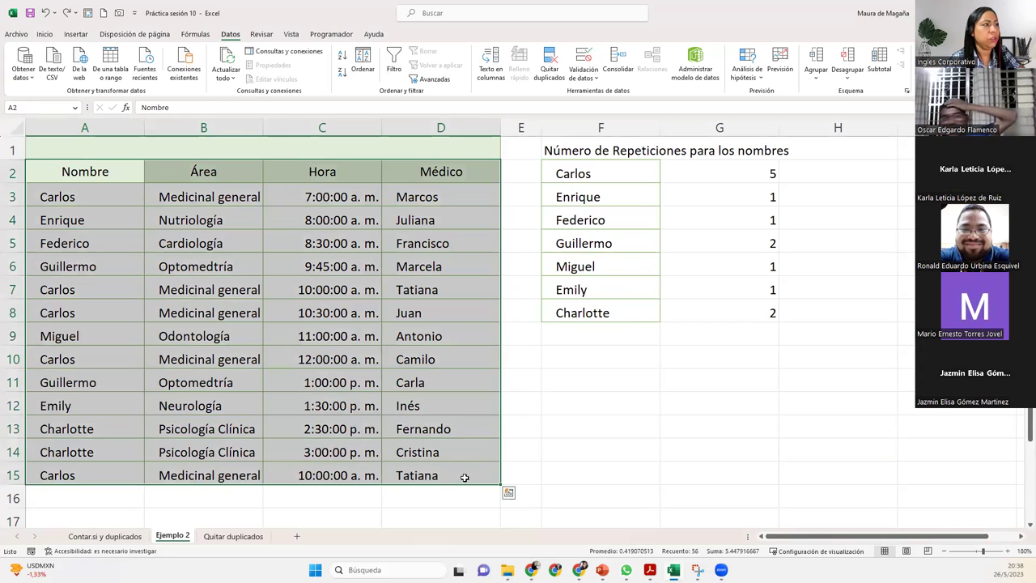
- Remove duplicates judged on Nombre and Área only, then inspect the remaining name–area pairs
left_click(549, 60)
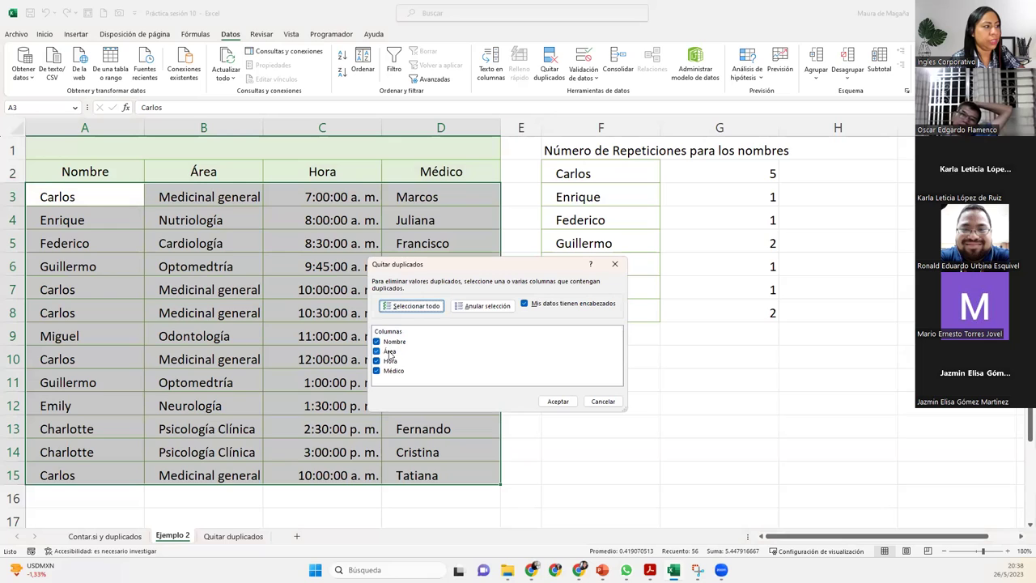
left_click(377, 361)
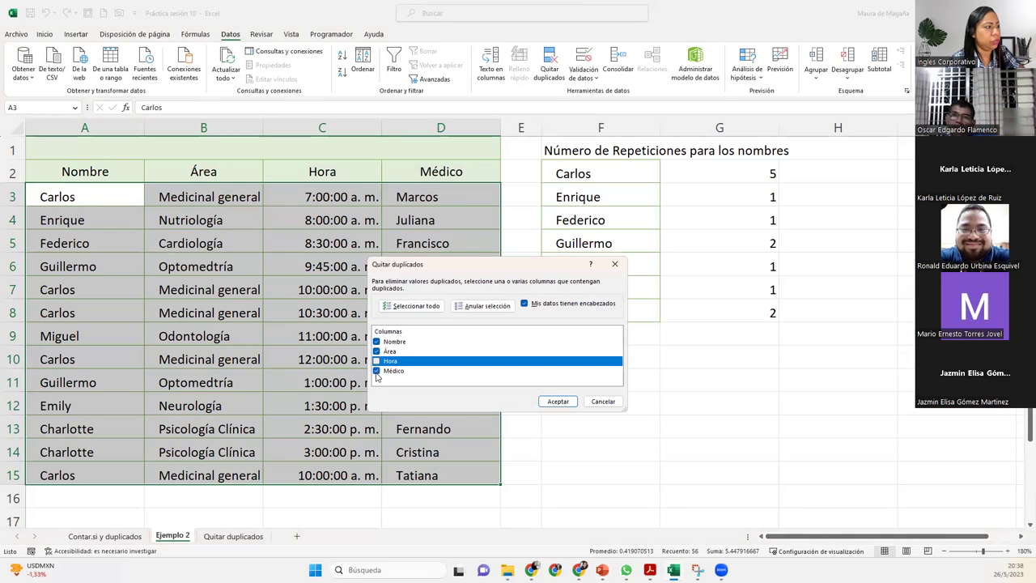
left_click(376, 371)
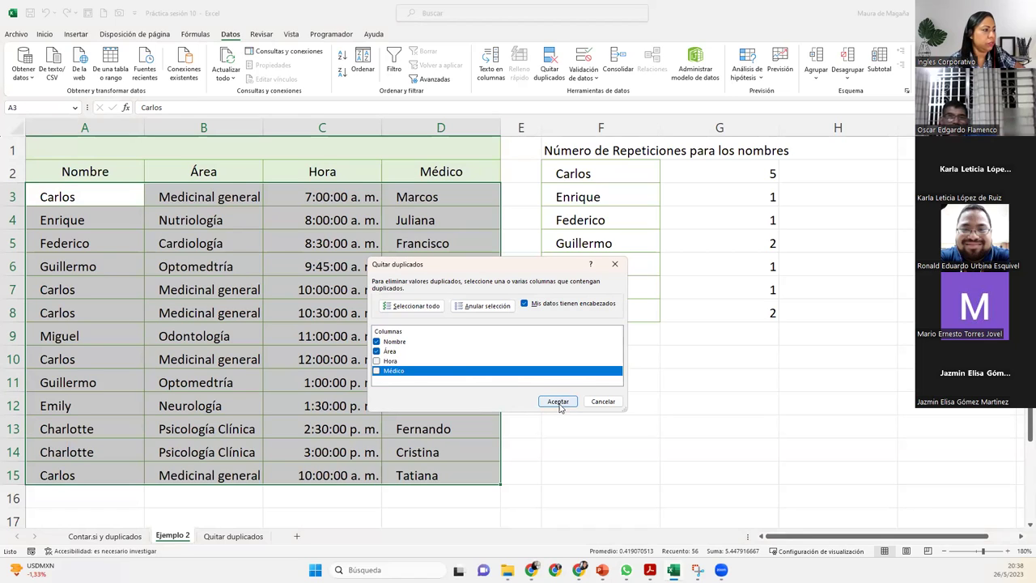
left_click(559, 404)
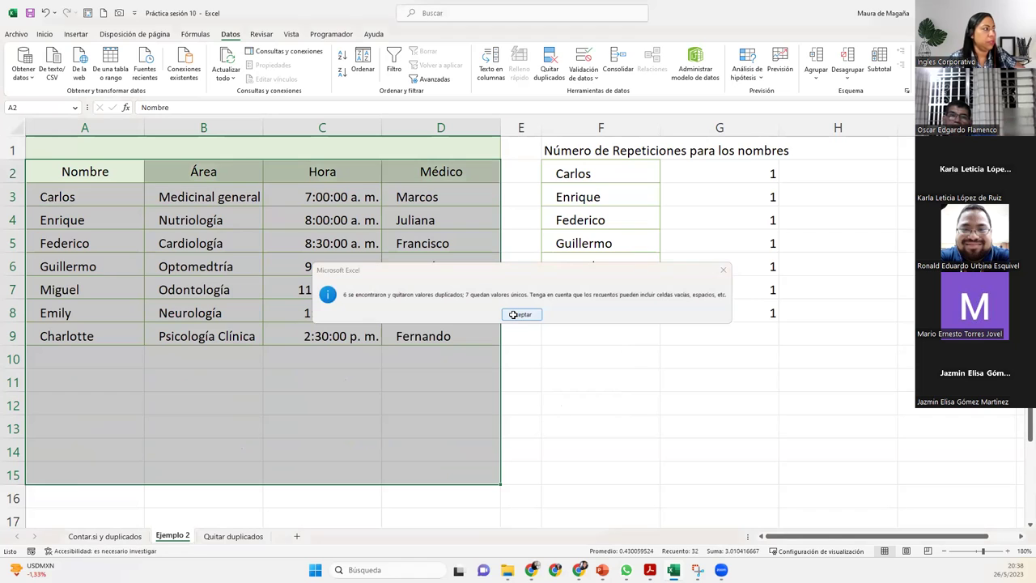
left_click(516, 316)
left_click_drag(112, 197, 166, 196)
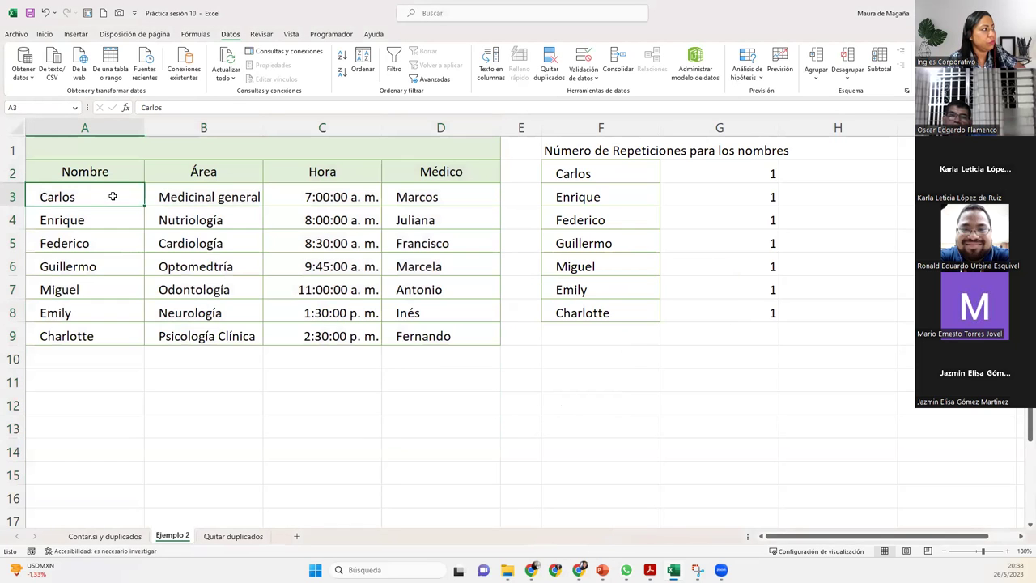
mouse_move(97, 221)
left_mouse_down()
mouse_move(148, 222)
mouse_move(162, 239)
left_mouse_up()
left_click(139, 238)
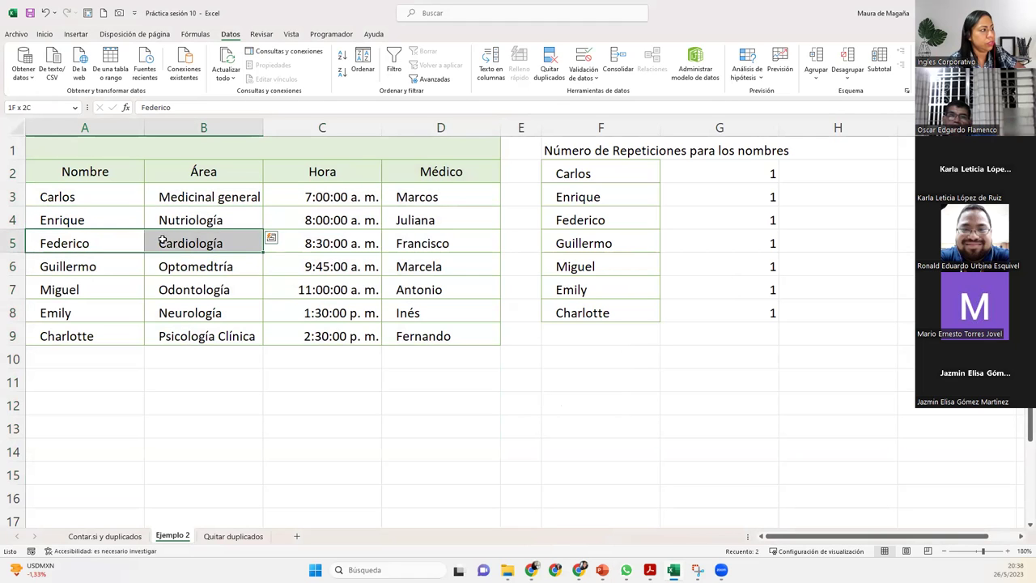
mouse_move(114, 267)
left_mouse_down()
mouse_move(154, 268)
mouse_move(166, 281)
left_mouse_up()
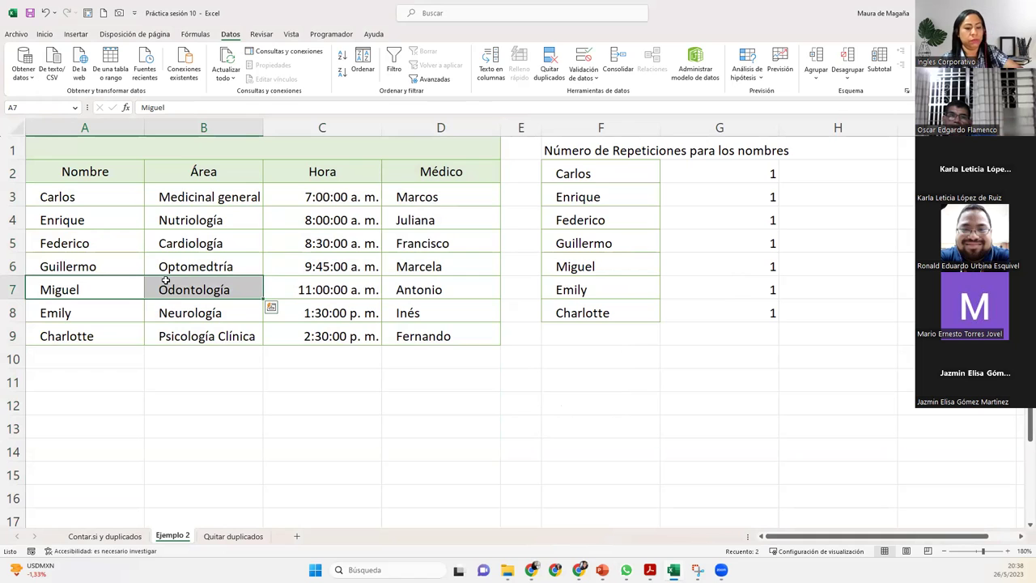
- Undo that, then remove duplicates comparing Nombre only
key("ctrl+z")
left_click(549, 68)
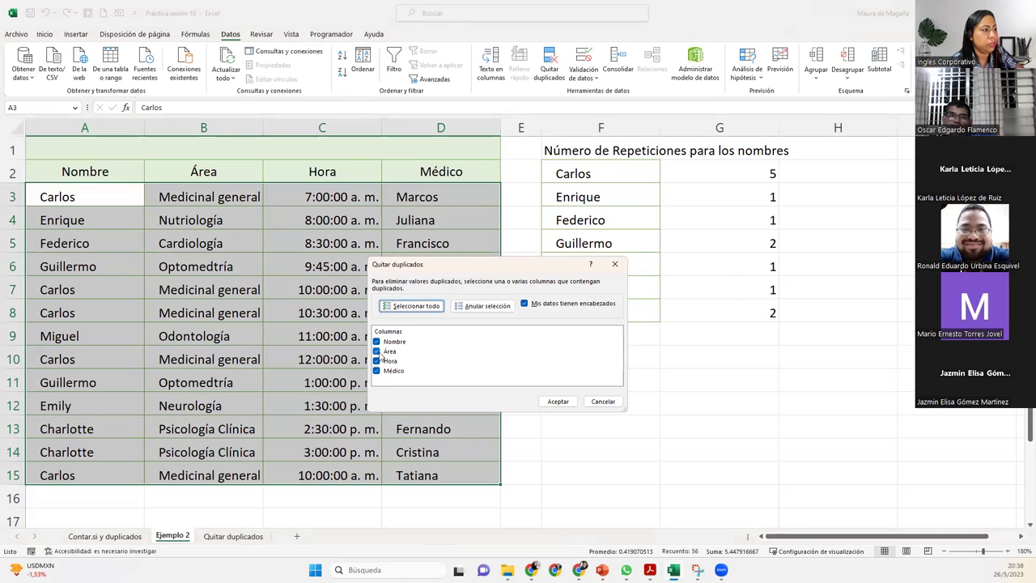
left_click(479, 305)
left_click(376, 342)
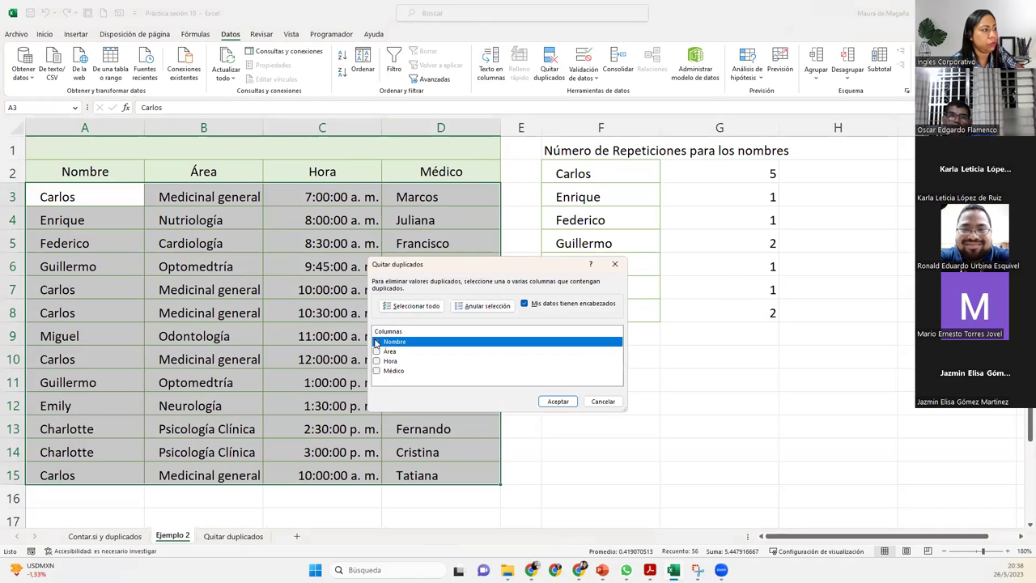
left_click(558, 401)
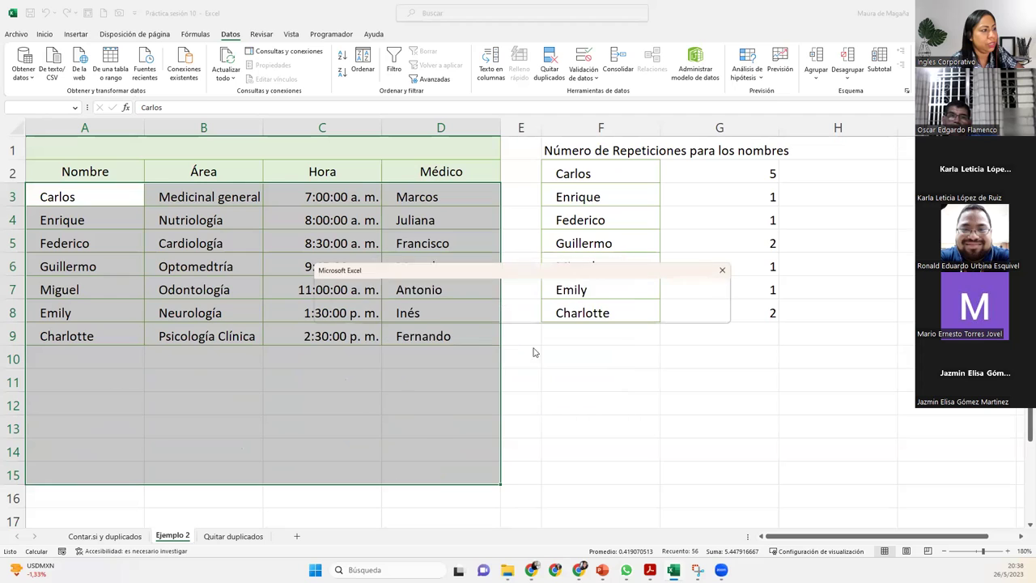
left_click(488, 294)
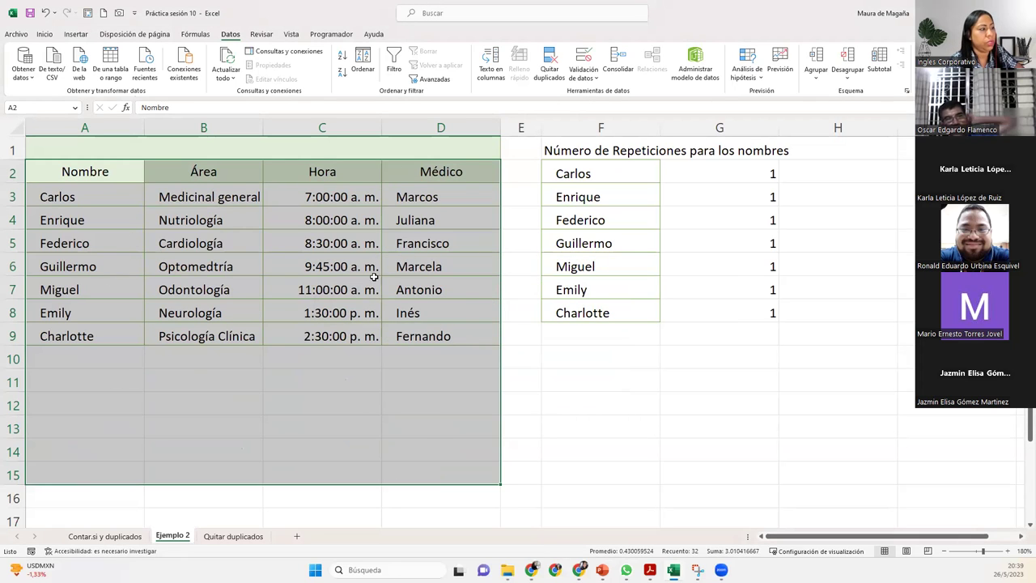
- Undo, retry duplicate removal on Nombre, Área and Hora, then undo again
key("ctrl+z")
left_click(550, 67)
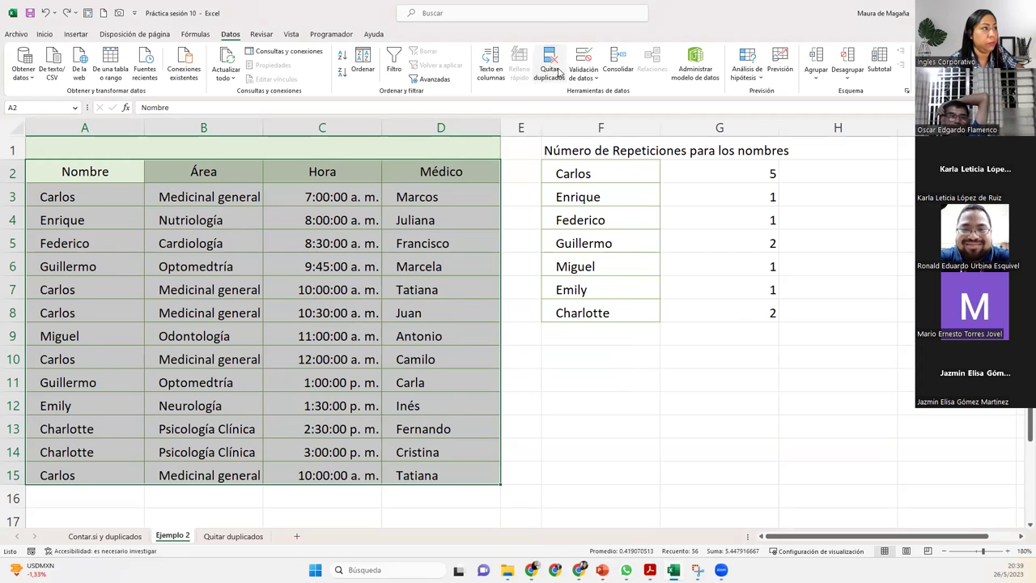
left_click(492, 306)
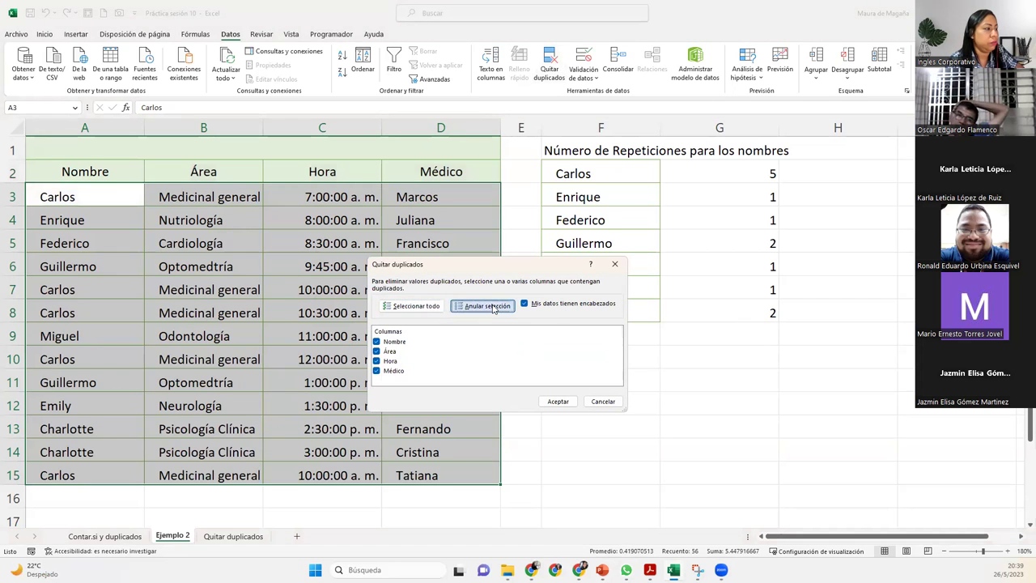
left_click(376, 342)
left_click(377, 351)
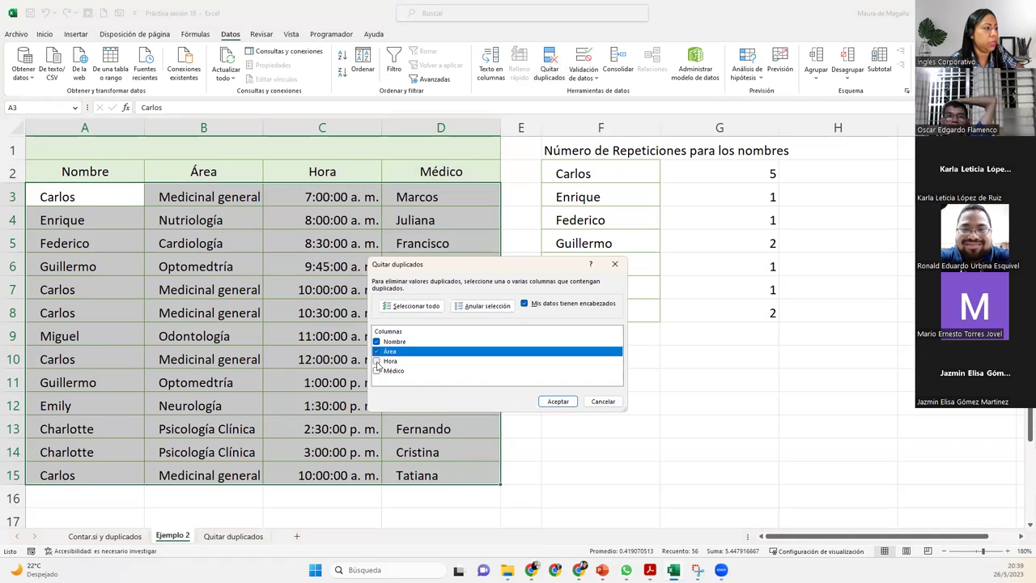
left_click(377, 361)
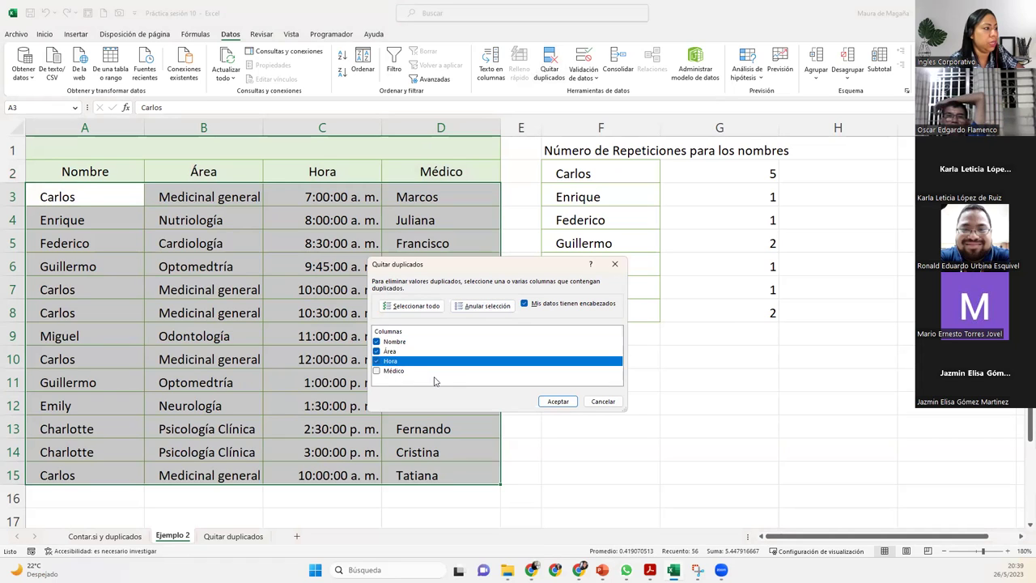
left_click(572, 406)
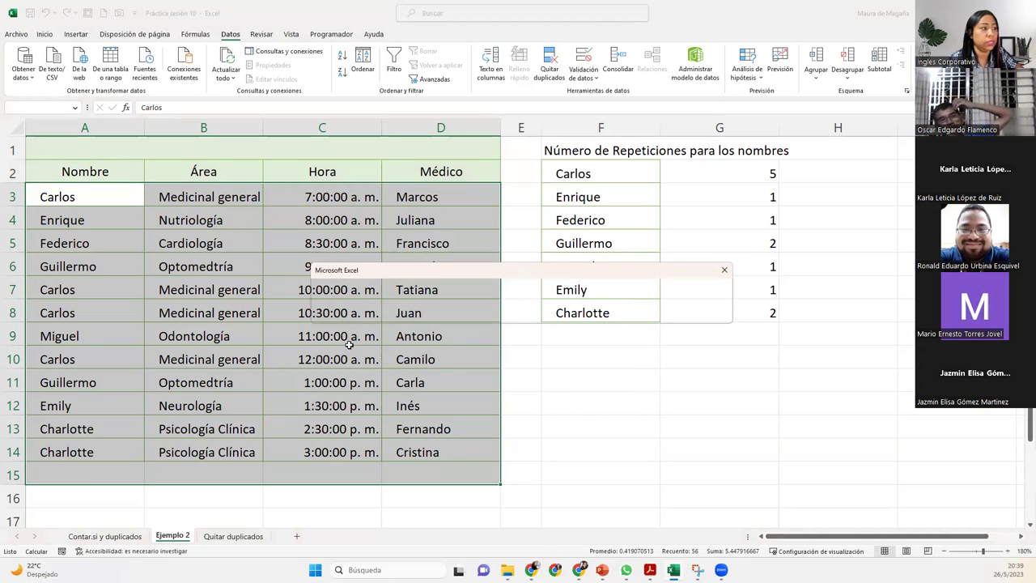
key("Return")
key("ctrl+z")
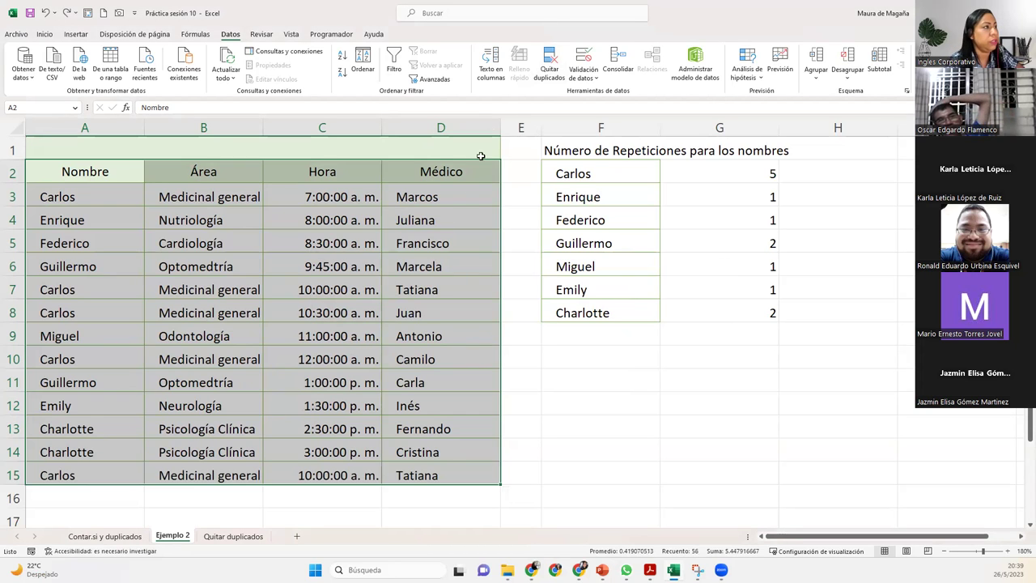
- Remove only fully identical rows, comparing all four columns
left_click(549, 65)
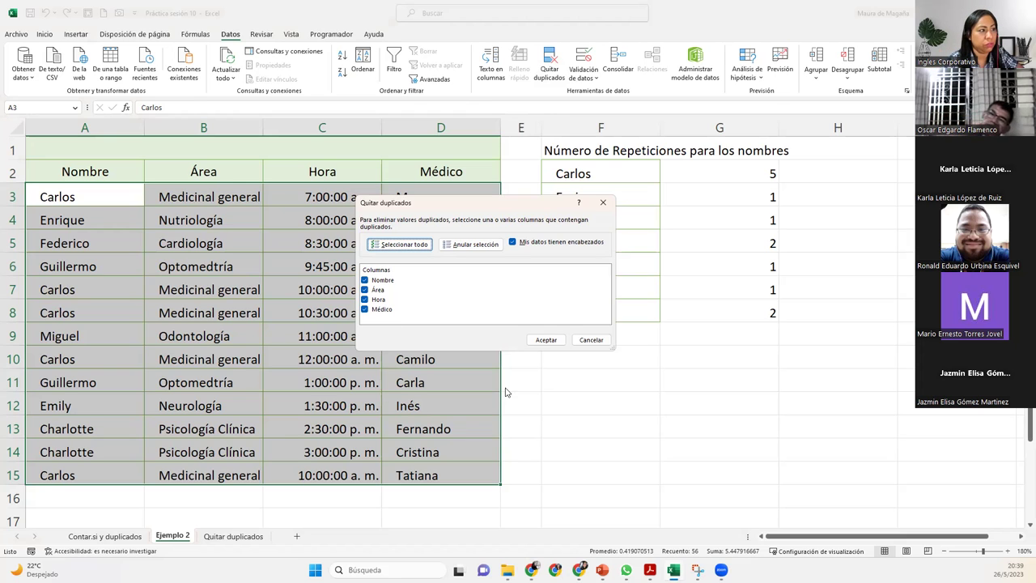
left_click(557, 340)
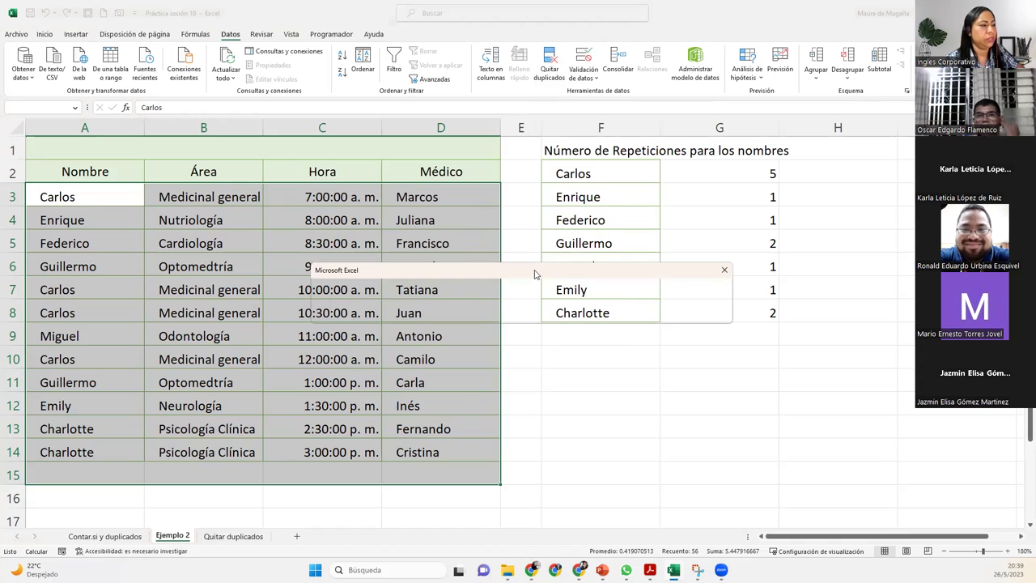
left_click_drag(534, 274, 495, 296)
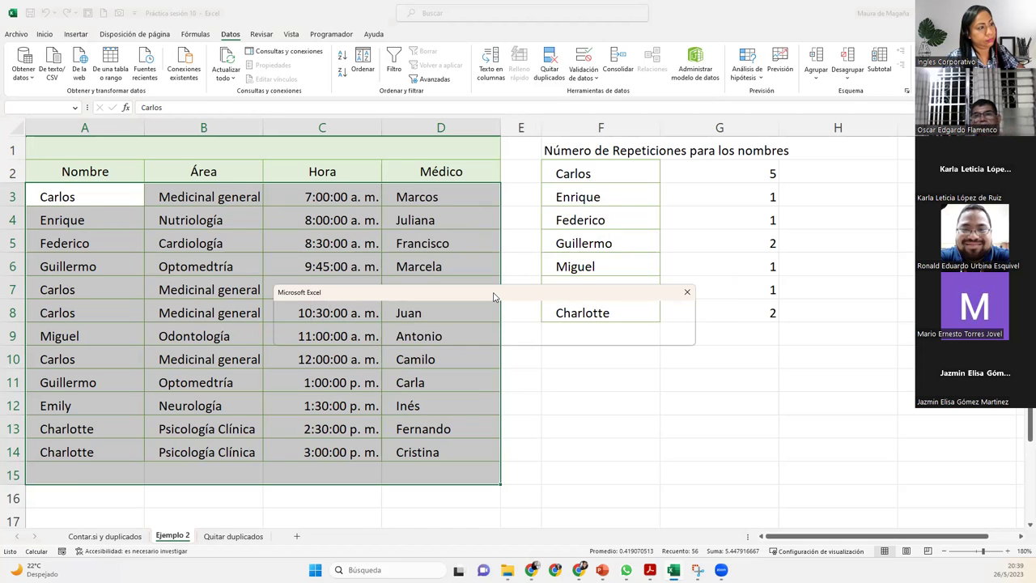
key("Return")
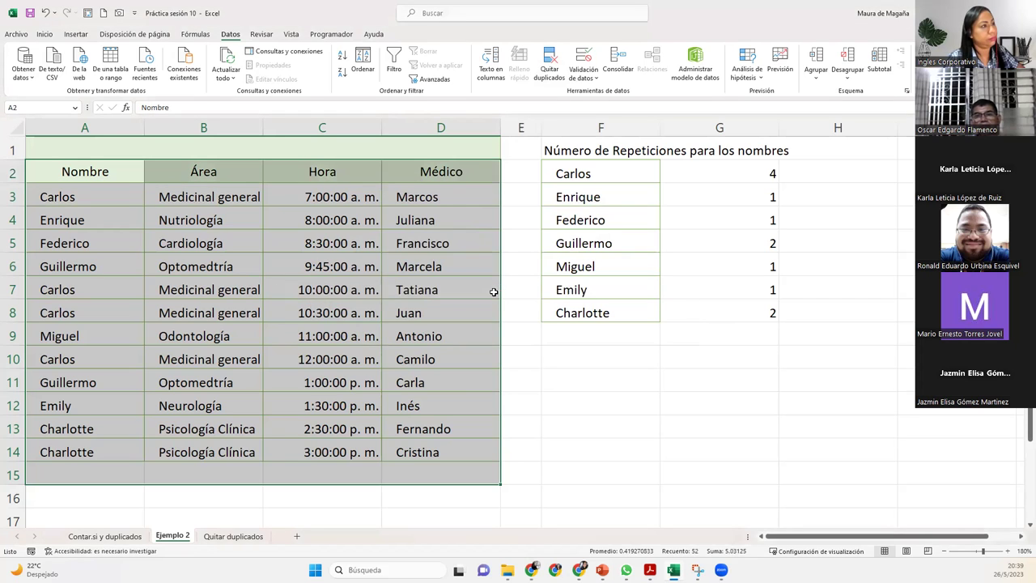
left_click(260, 390)
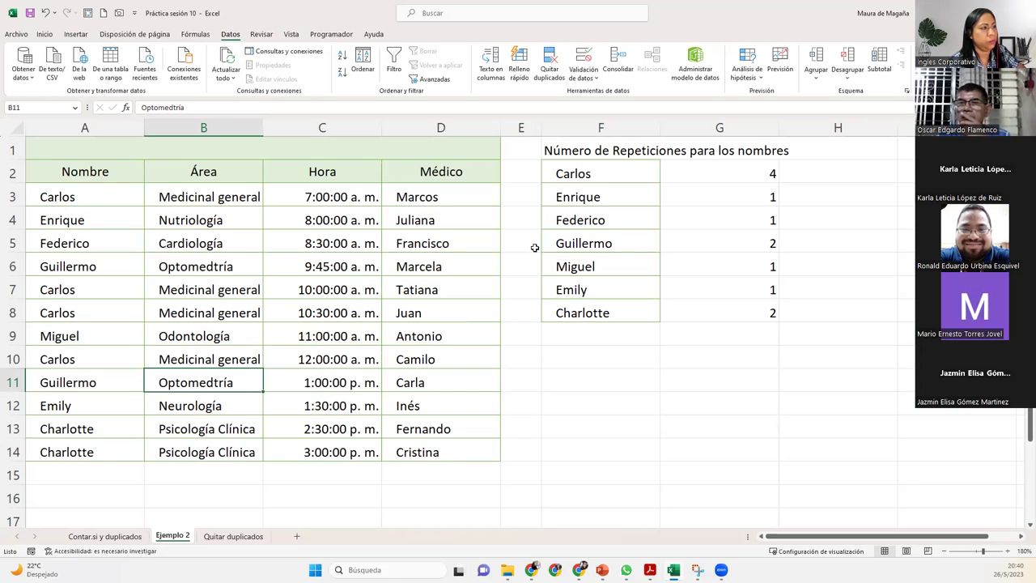
left_click(708, 165)
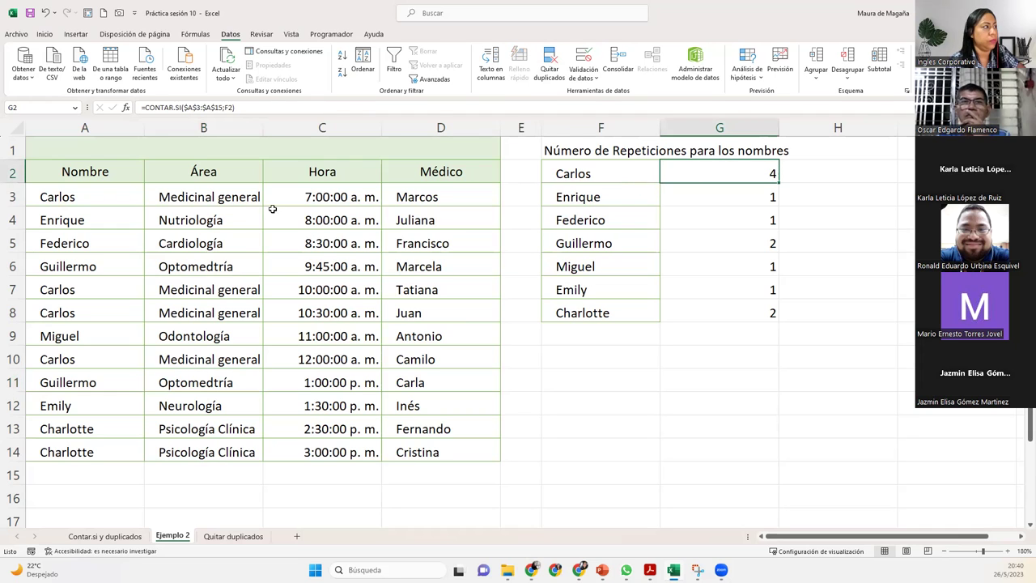
mouse_move(124, 162)
left_mouse_down()
mouse_move(431, 425)
mouse_move(439, 456)
left_mouse_up()
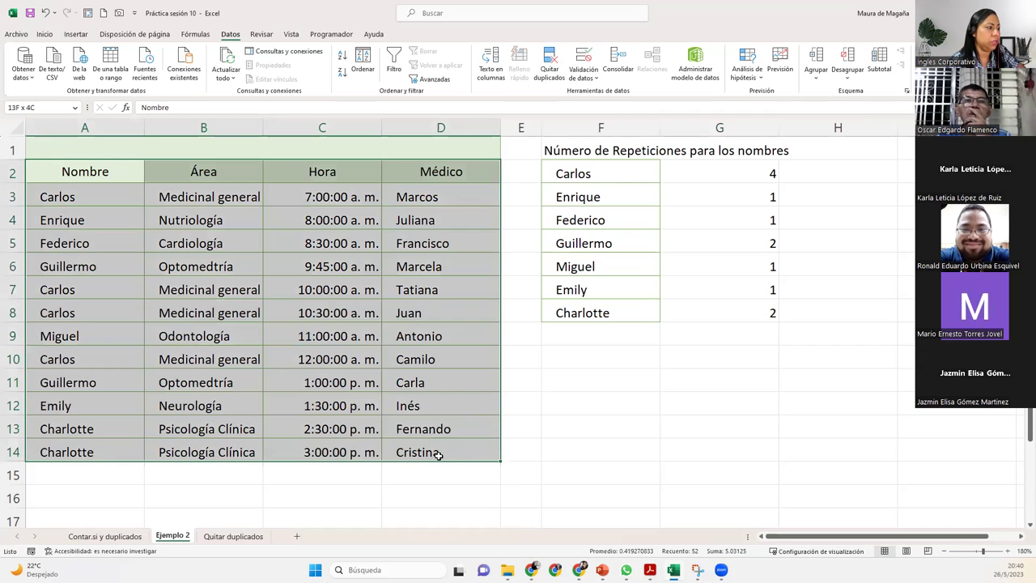
left_click(550, 63)
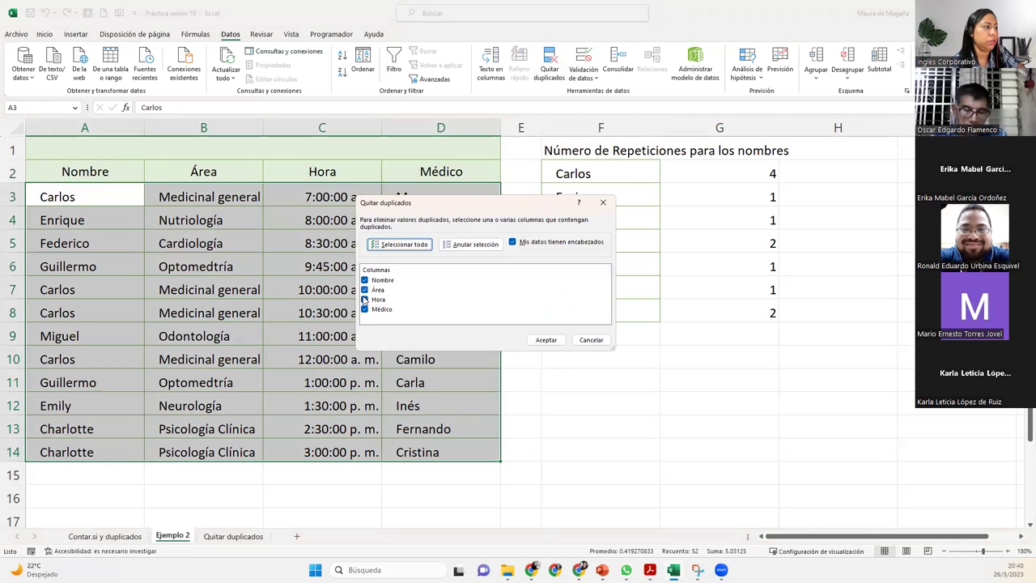
left_click(365, 300)
left_click(364, 309)
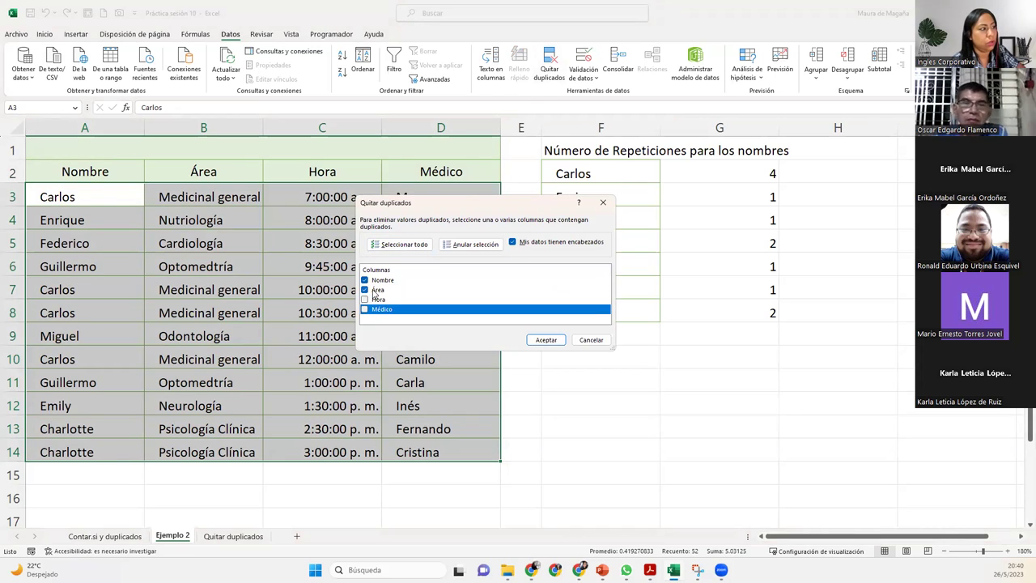
left_click(365, 290)
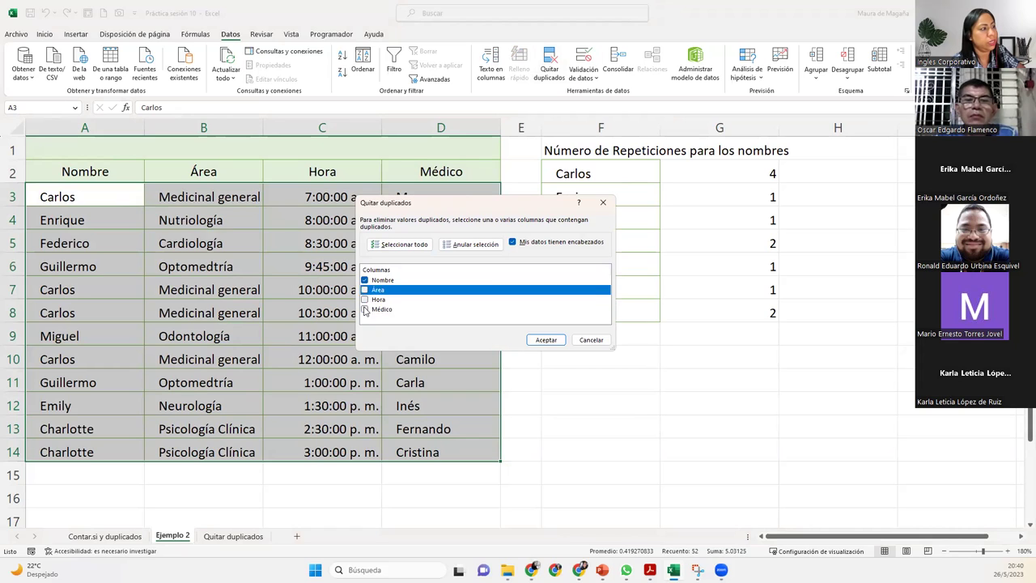
left_click(365, 311)
left_click(365, 311)
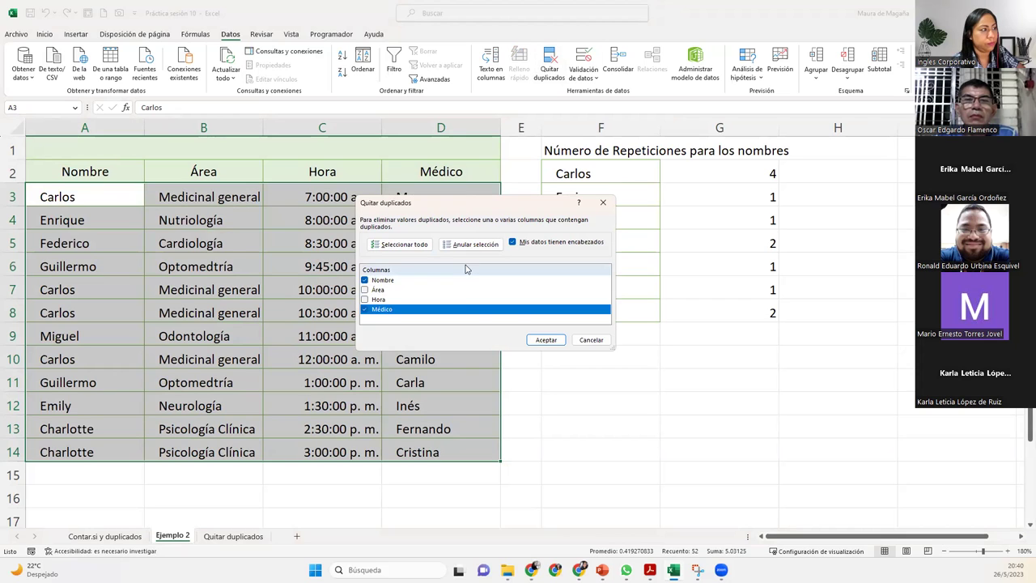
left_click(547, 340)
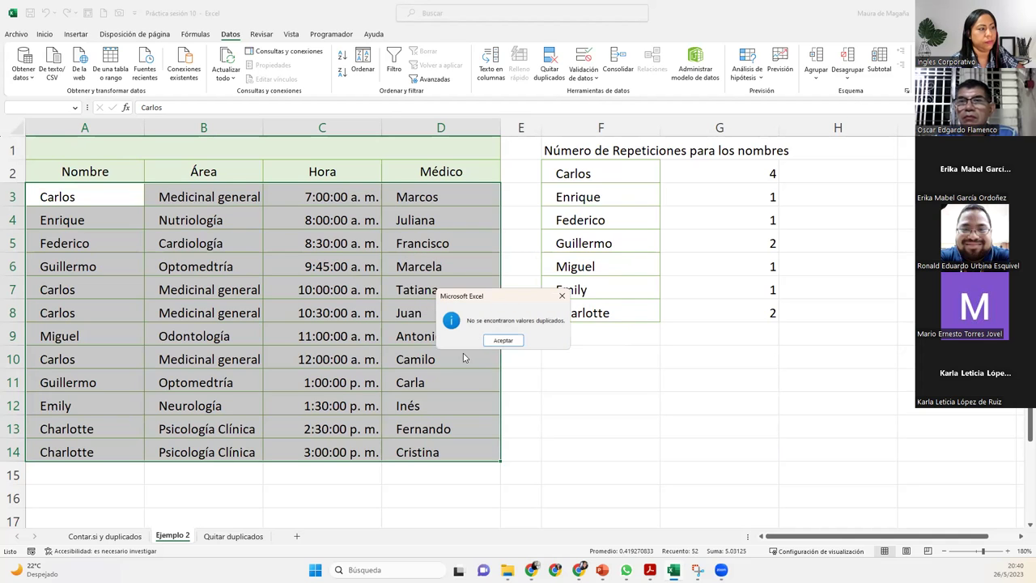
left_click(512, 339)
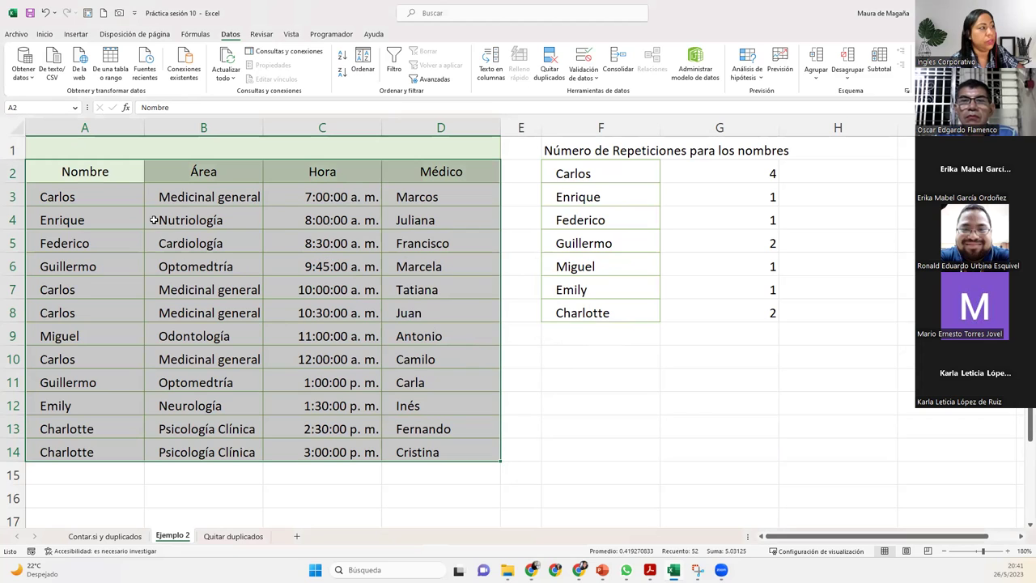
- Remove duplicates comparing only Nombre and Área, deleting 5 rows and leaving seven
left_click(550, 64)
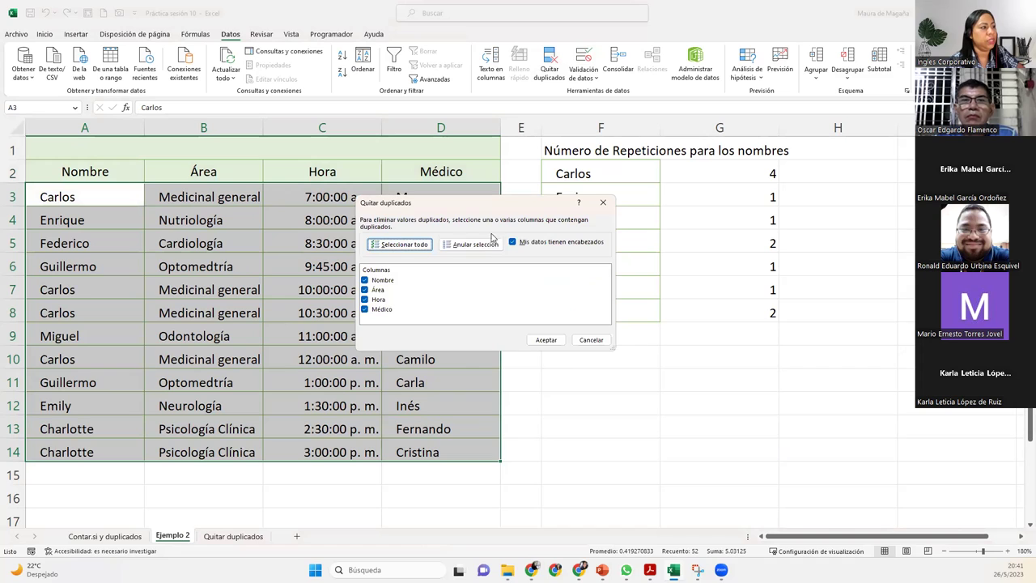
left_click(474, 244)
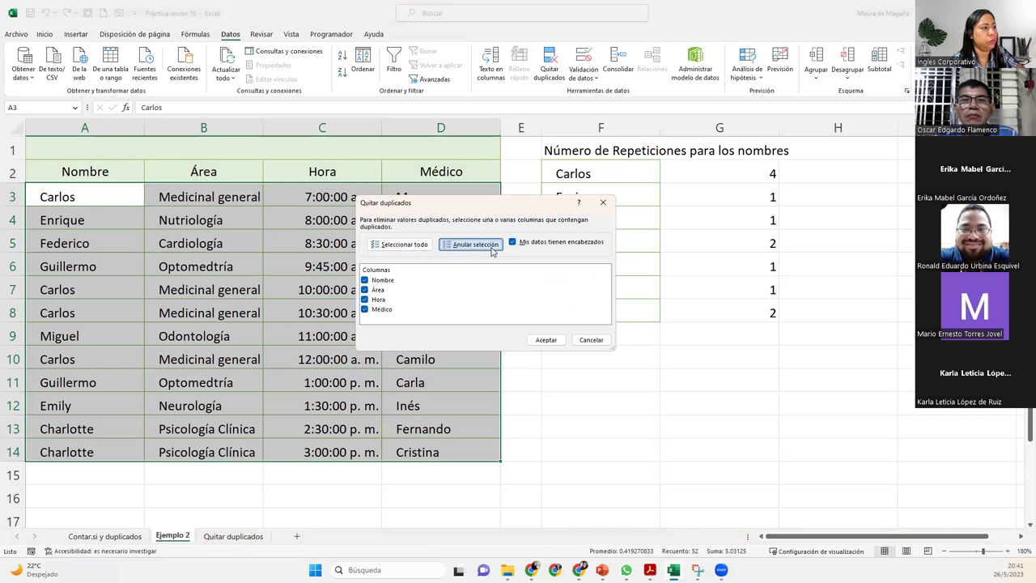
left_click(364, 280)
left_click(365, 289)
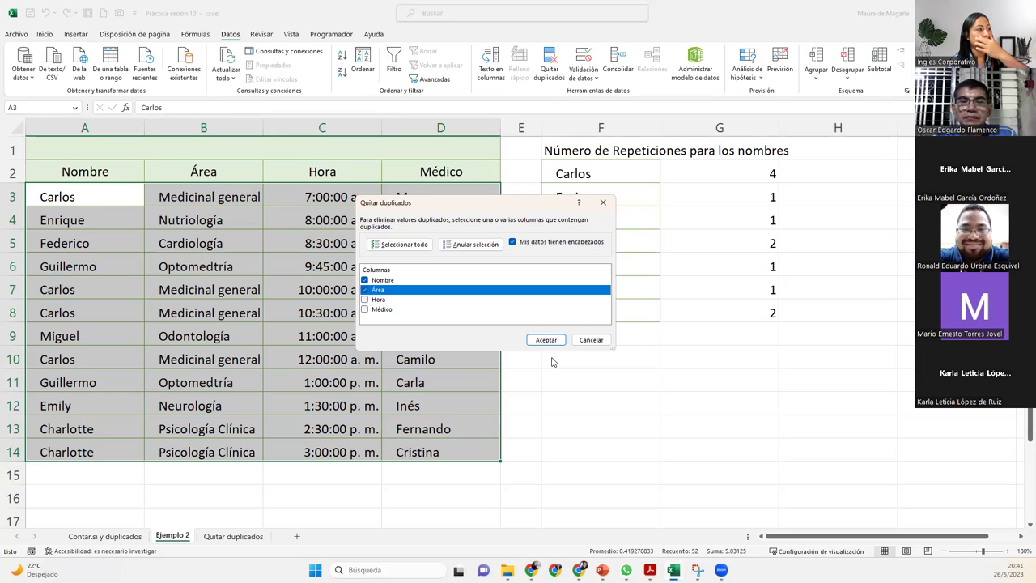
key("Return")
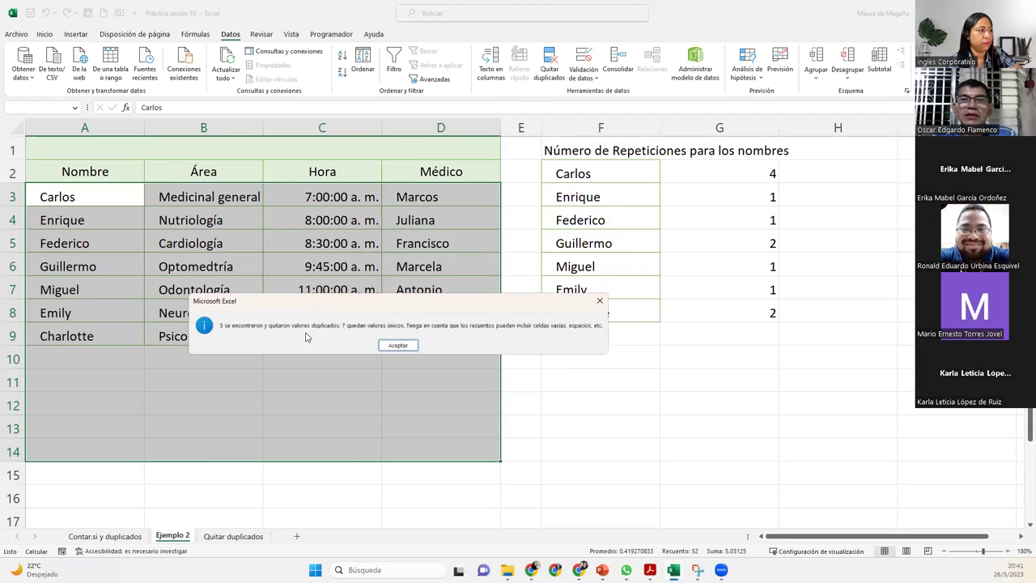
left_click(399, 346)
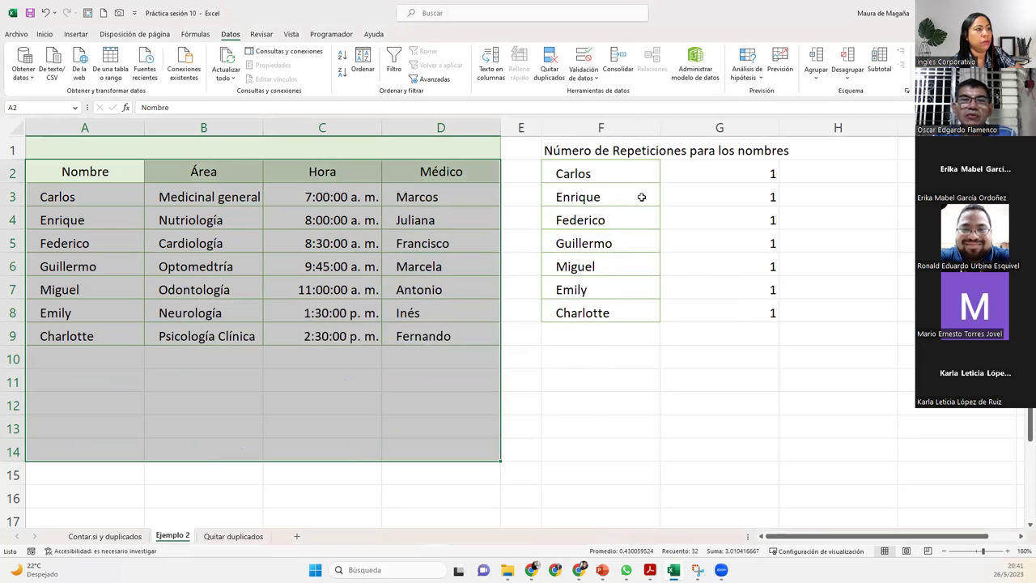
double_click(615, 174)
type("j")
key("Return")
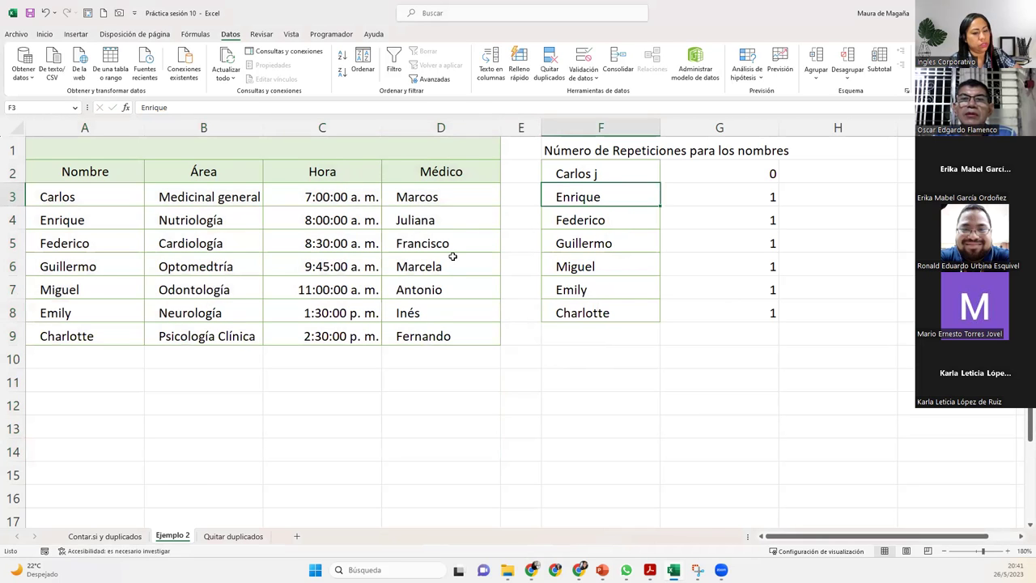
key("ctrl+z")
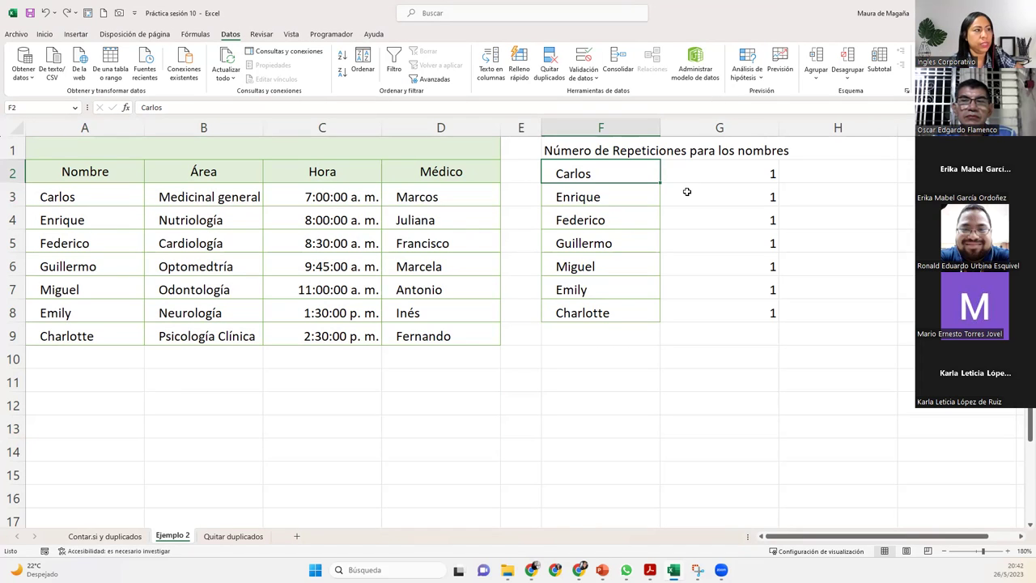
left_click_drag(688, 166, 682, 314)
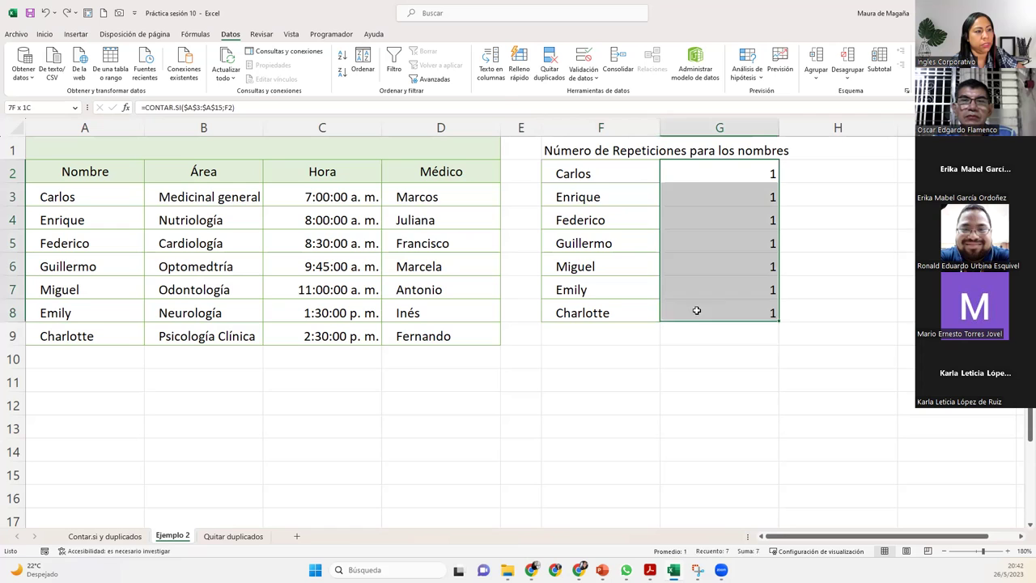
left_click(643, 309)
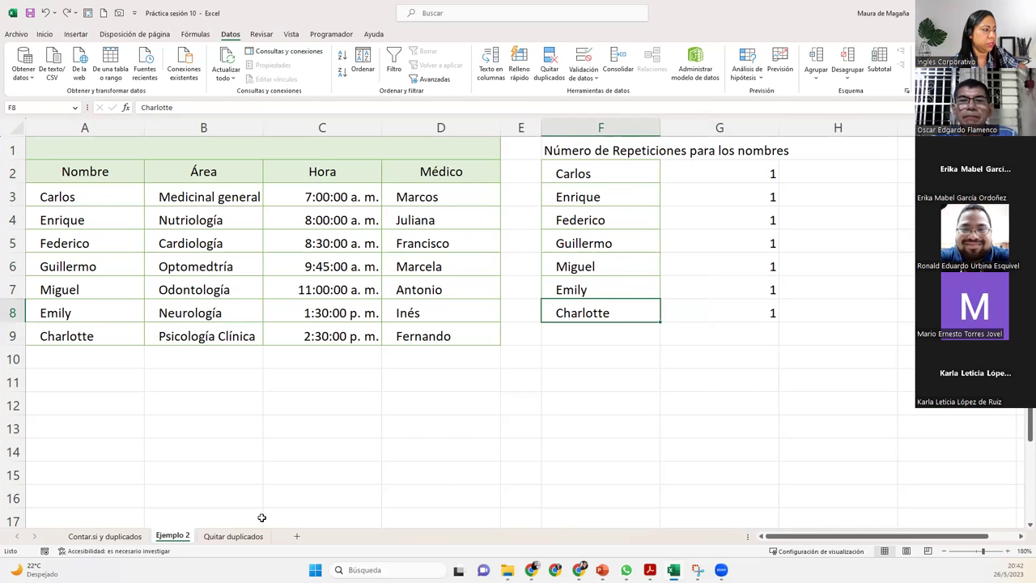
- Switch to the Quitar duplicados sheet and select the document numbers B5:B28
left_click(245, 536)
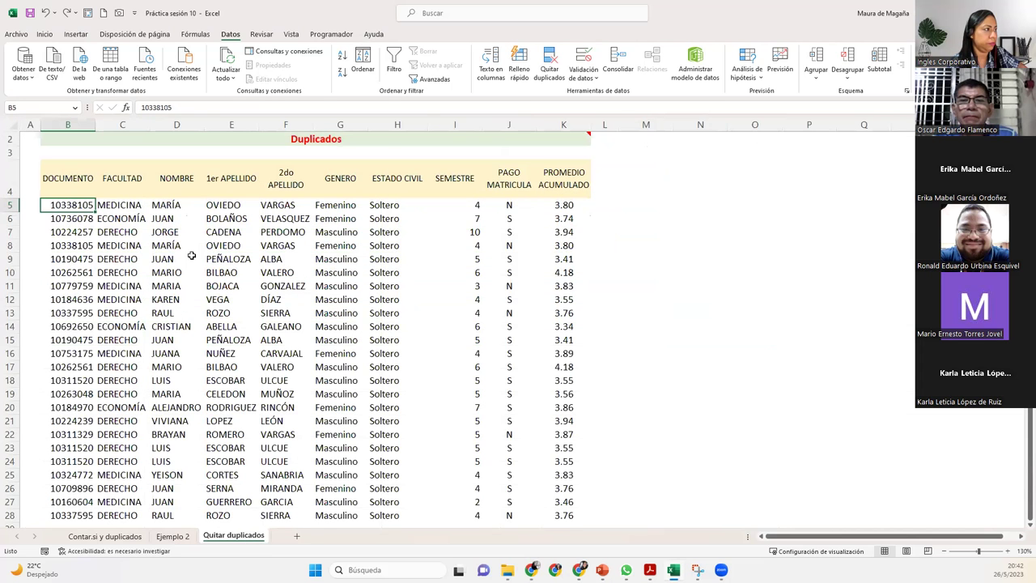
mouse_move(392, 140)
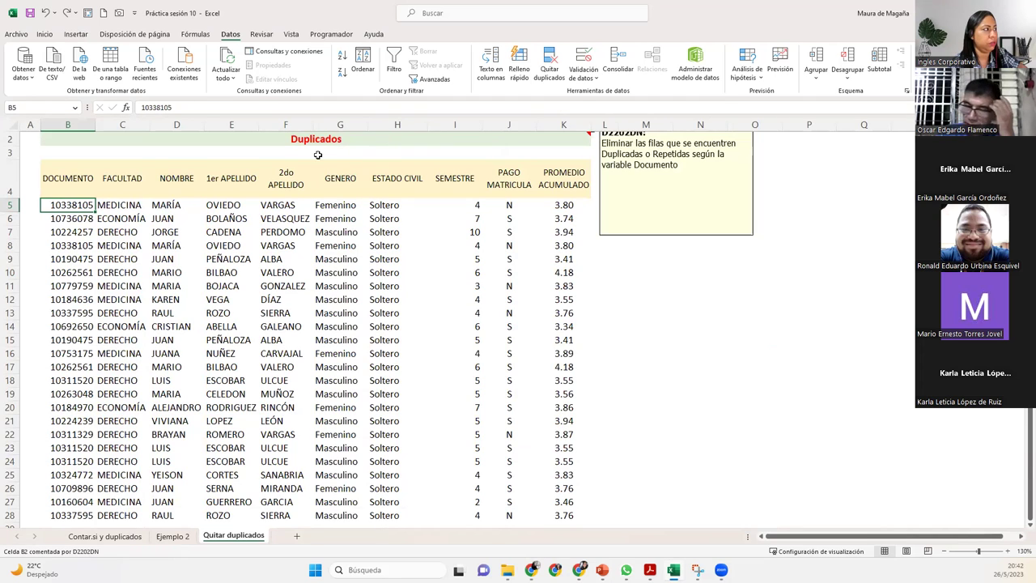
left_click(79, 185)
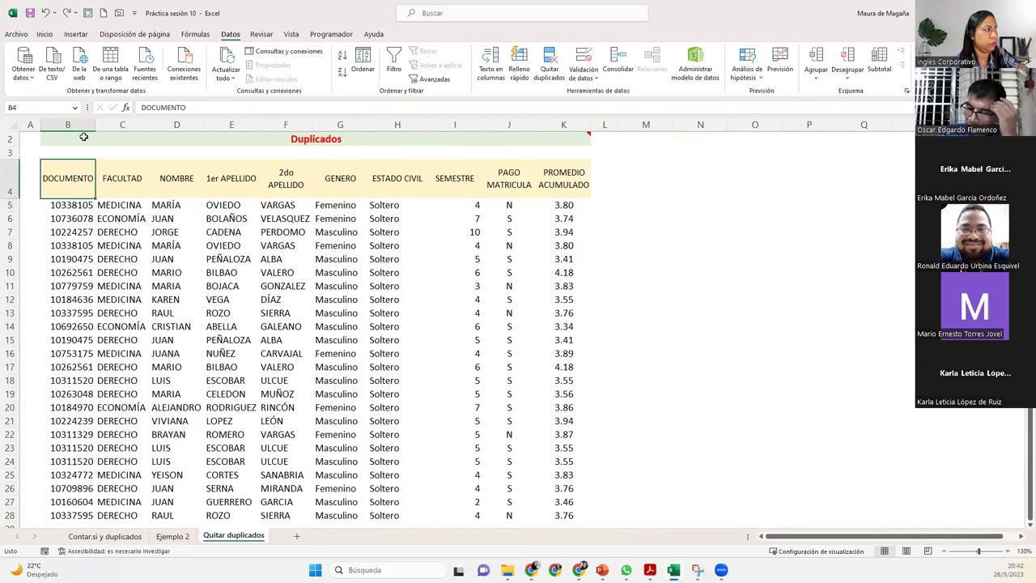
left_click(82, 126)
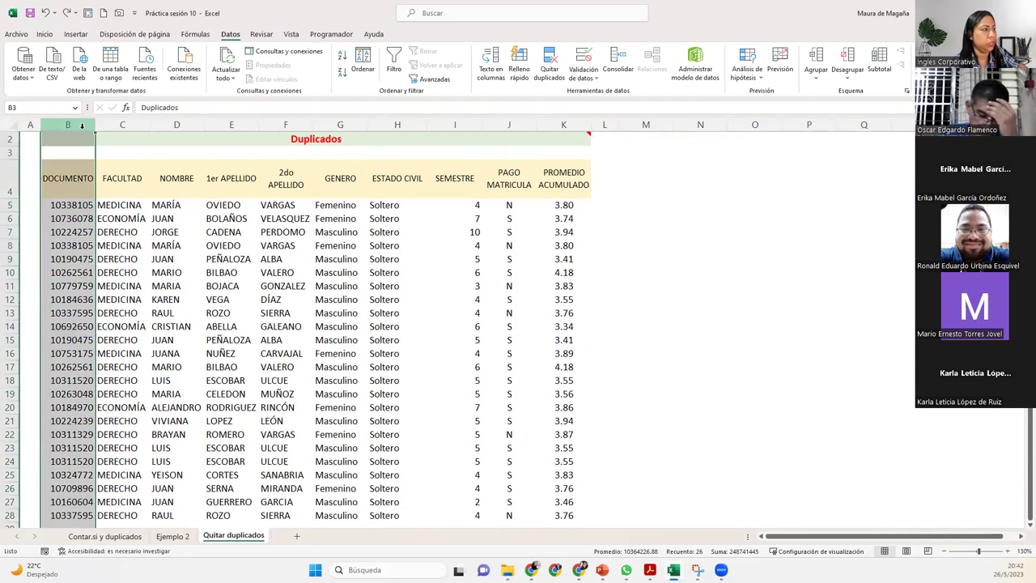
left_click(77, 204)
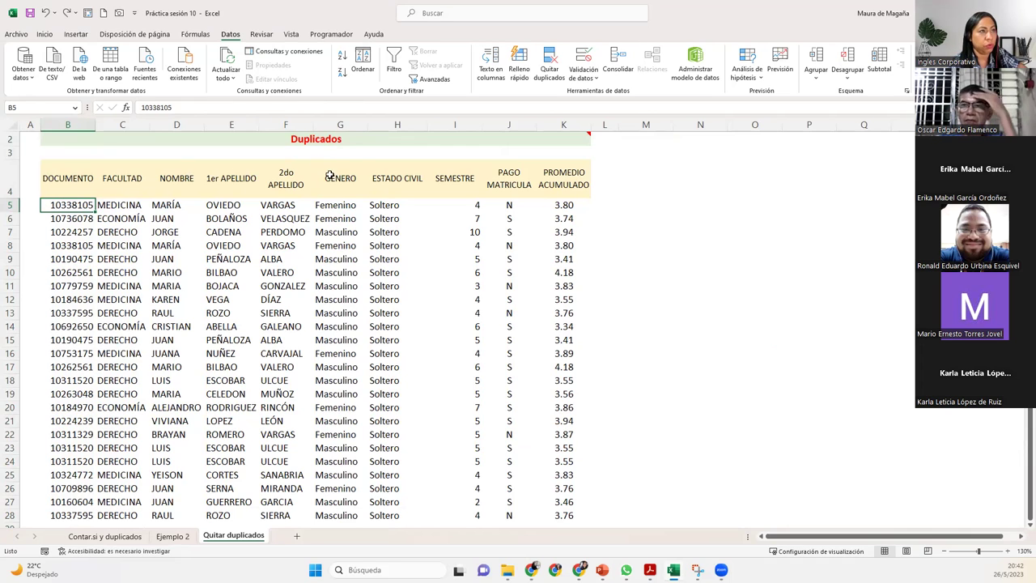
scroll(203, 203, "up", 1)
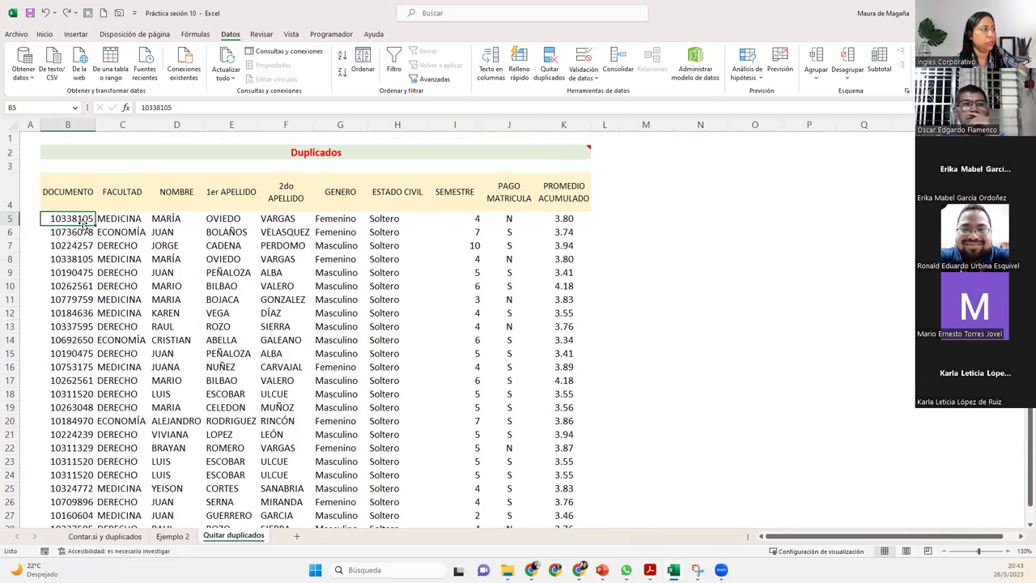
key("ctrl+shift+Down")
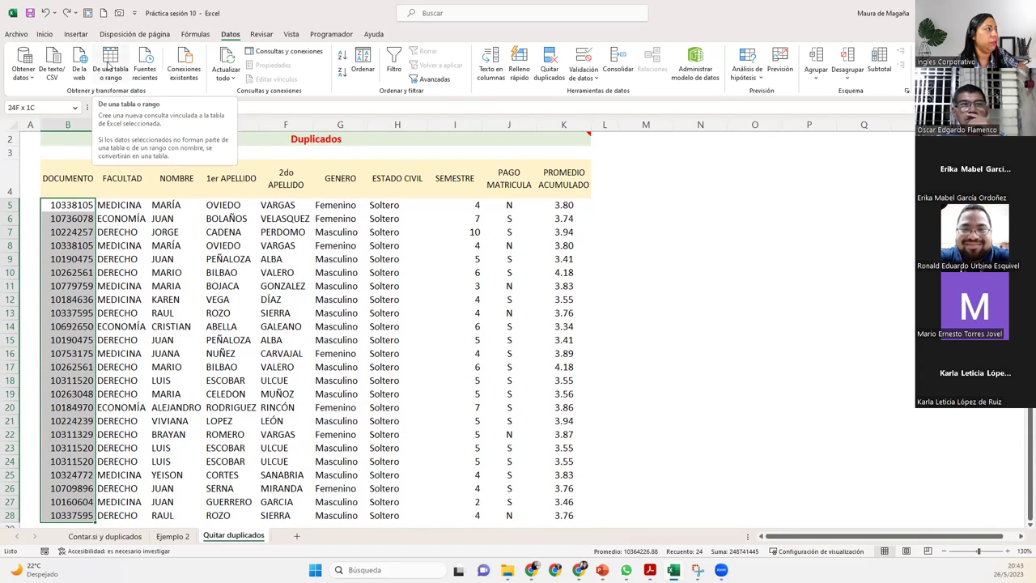
left_click(45, 34)
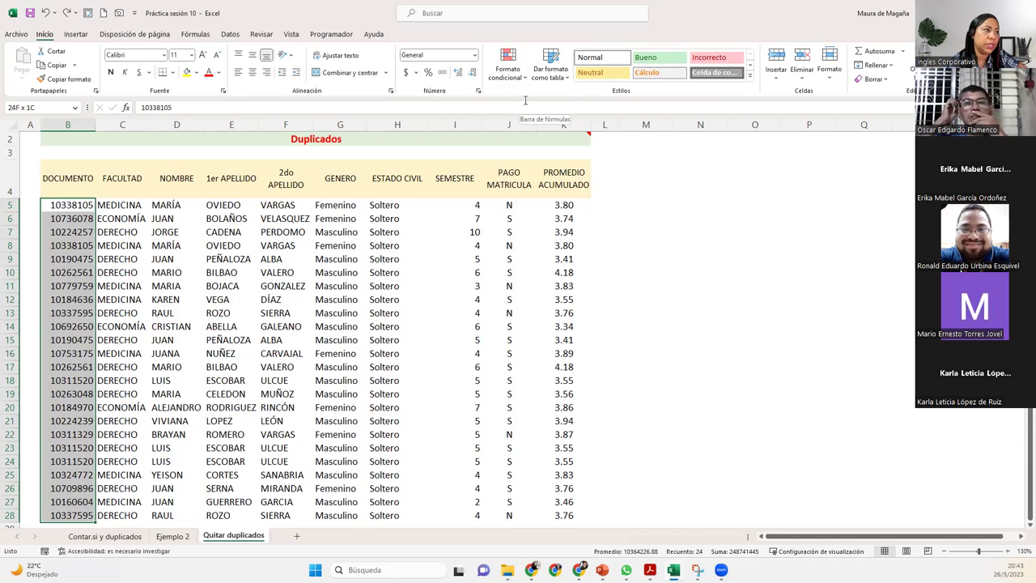
- Add a Valores duplicados conditional format with Relleno rojo claro to the selected document numbers
left_click(515, 67)
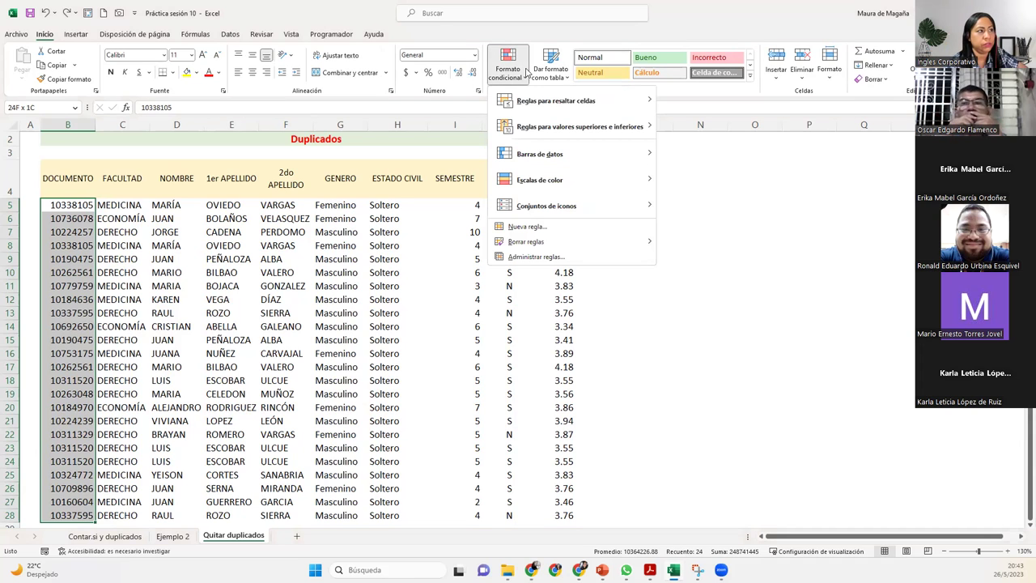
mouse_move(571, 107)
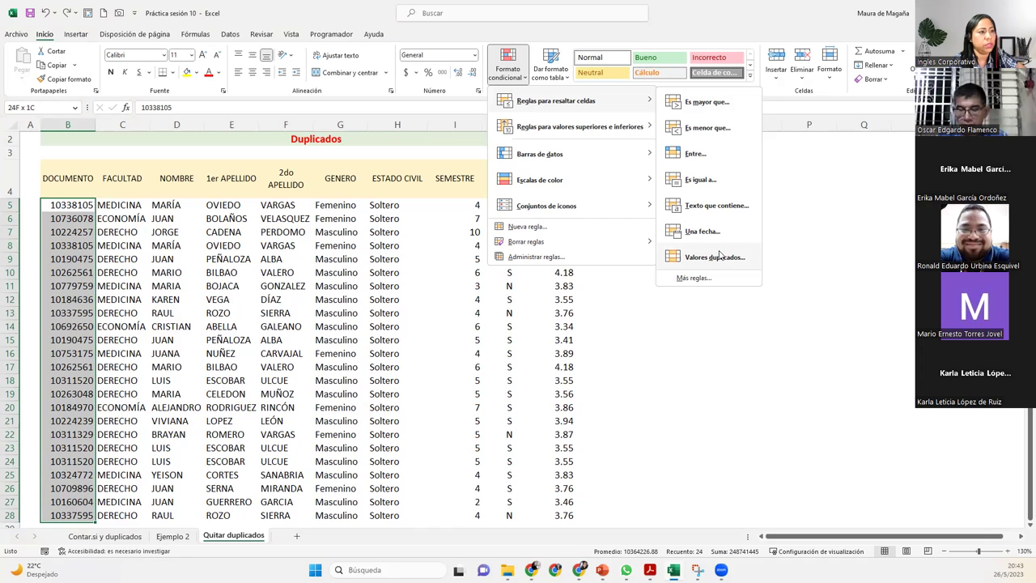
left_click(714, 257)
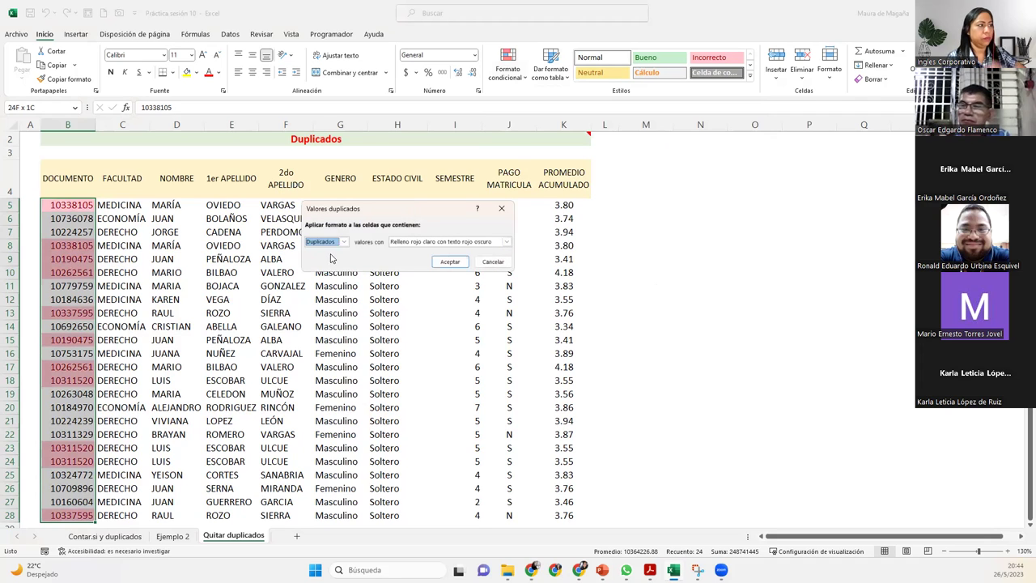
left_click(344, 242)
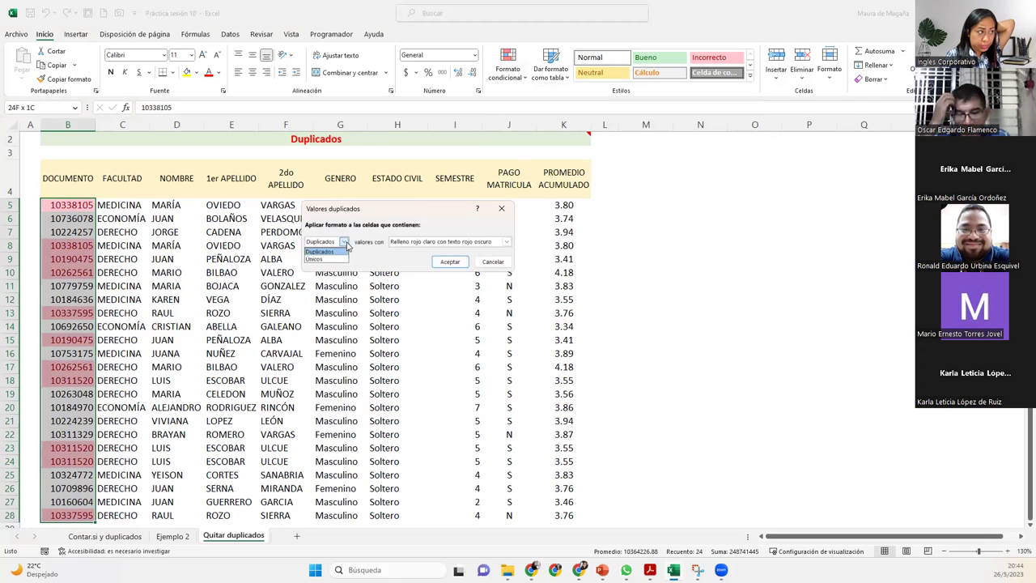
left_click(345, 244)
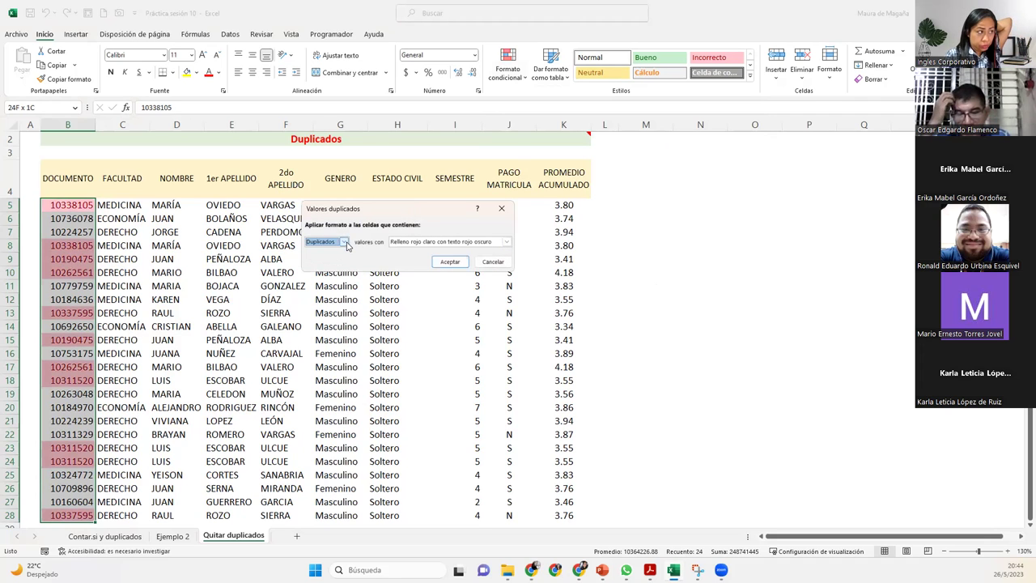
left_click(423, 243)
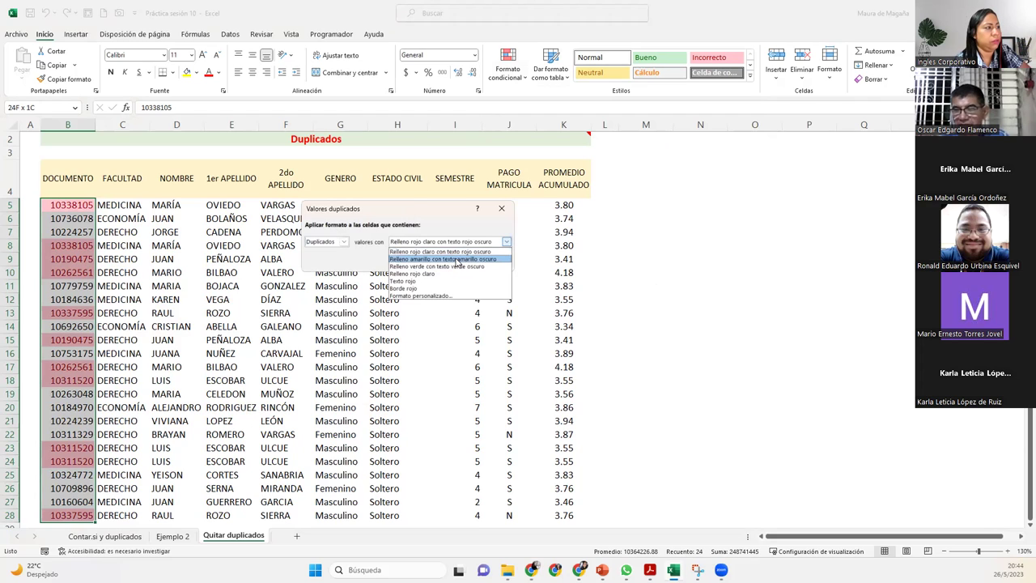
left_click(456, 260)
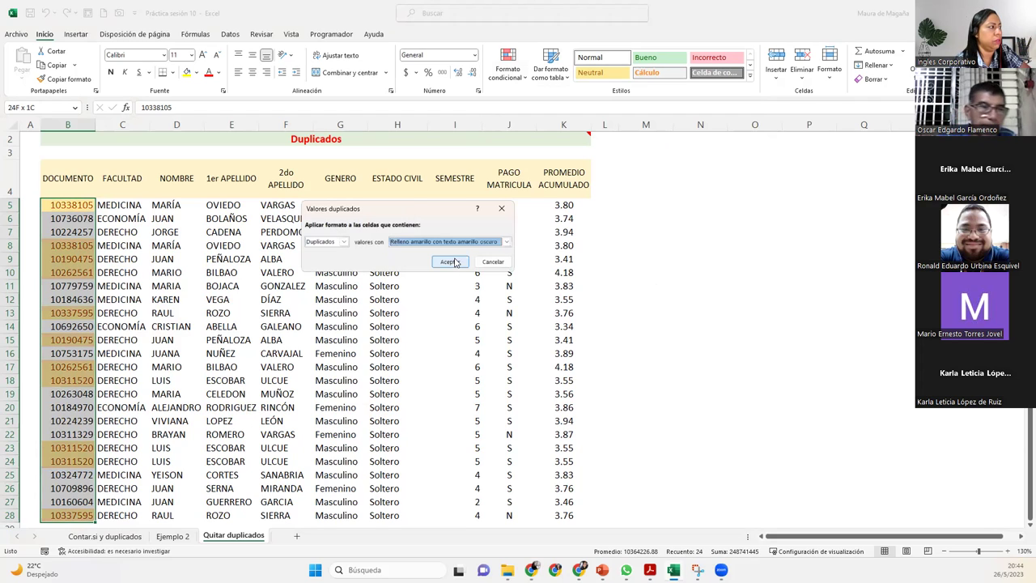
left_click(467, 243)
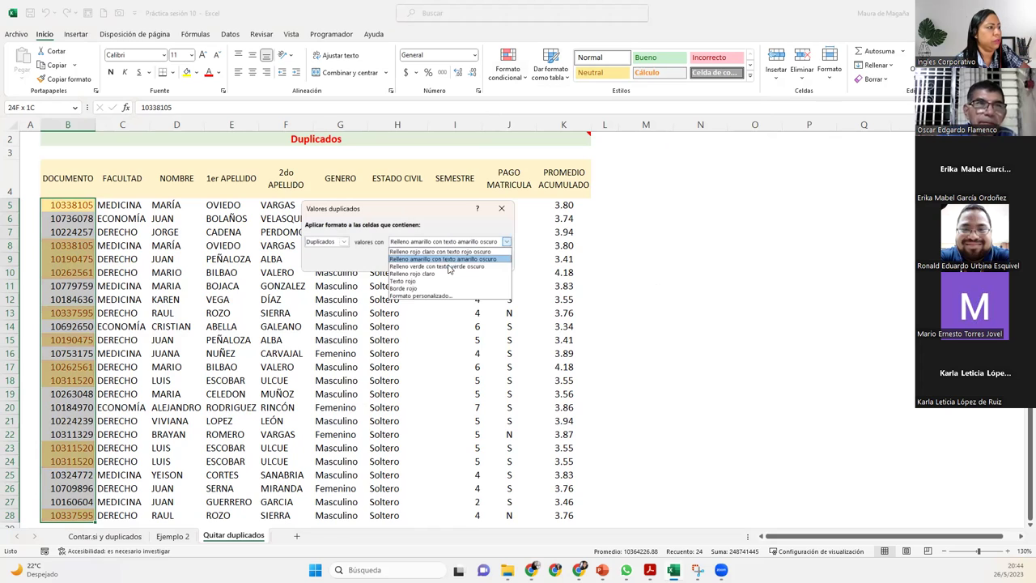
left_click(450, 266)
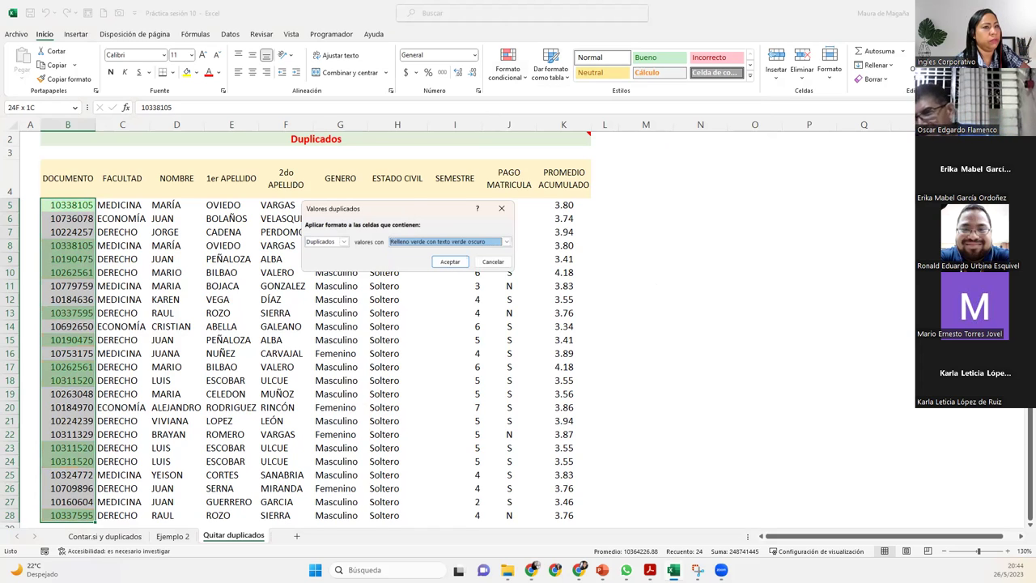
left_click(451, 244)
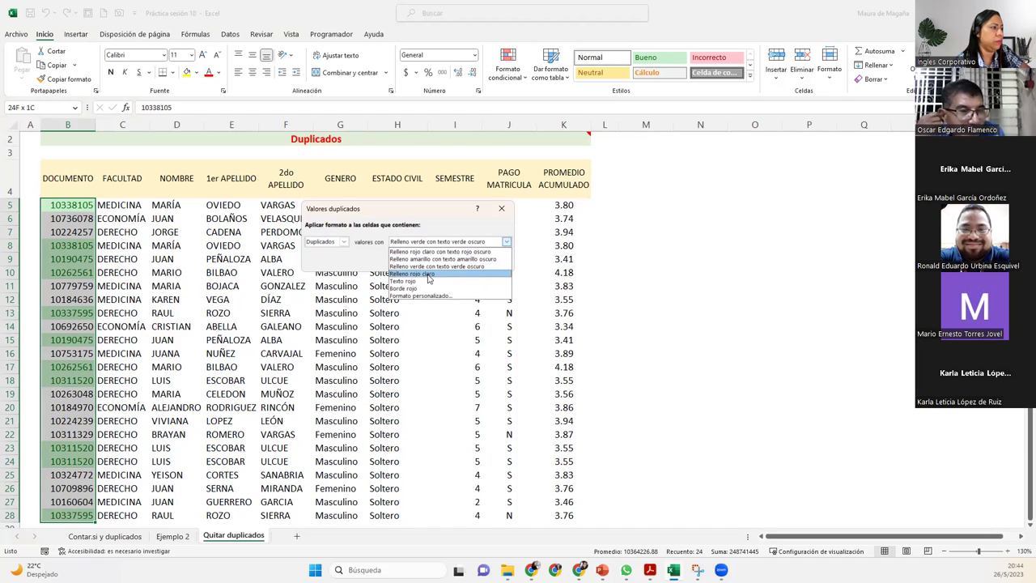
left_click(428, 276)
left_click(445, 264)
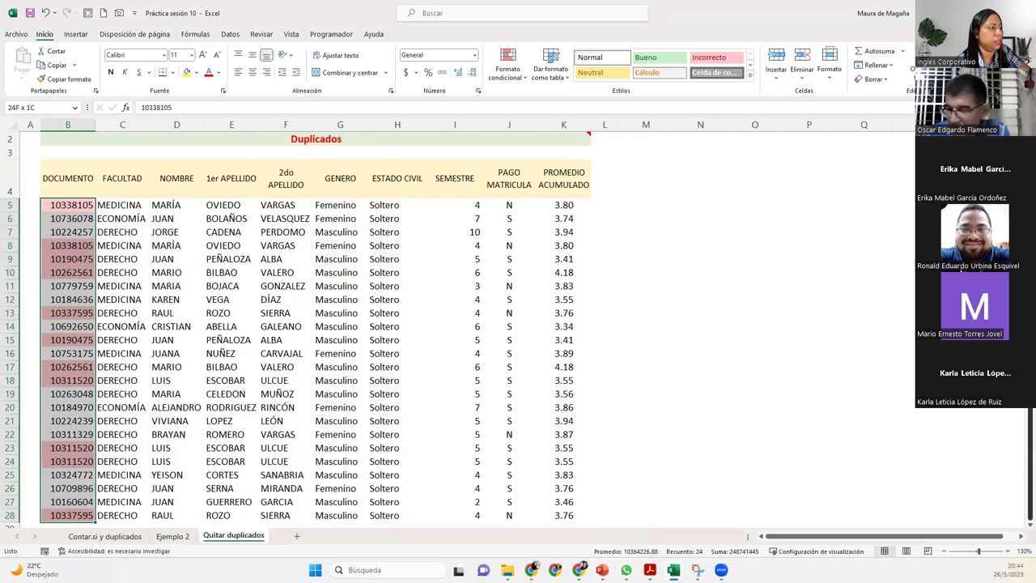
- Review the red-highlighted repeated document numbers, such as 10338105 and 10190475
left_click_drag(611, 447, 713, 447)
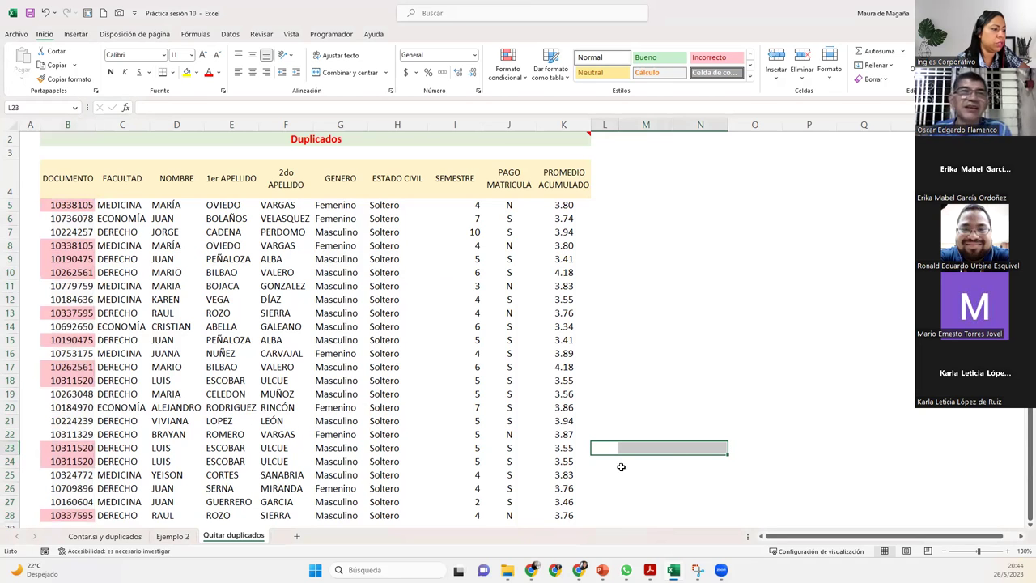
left_click(128, 382)
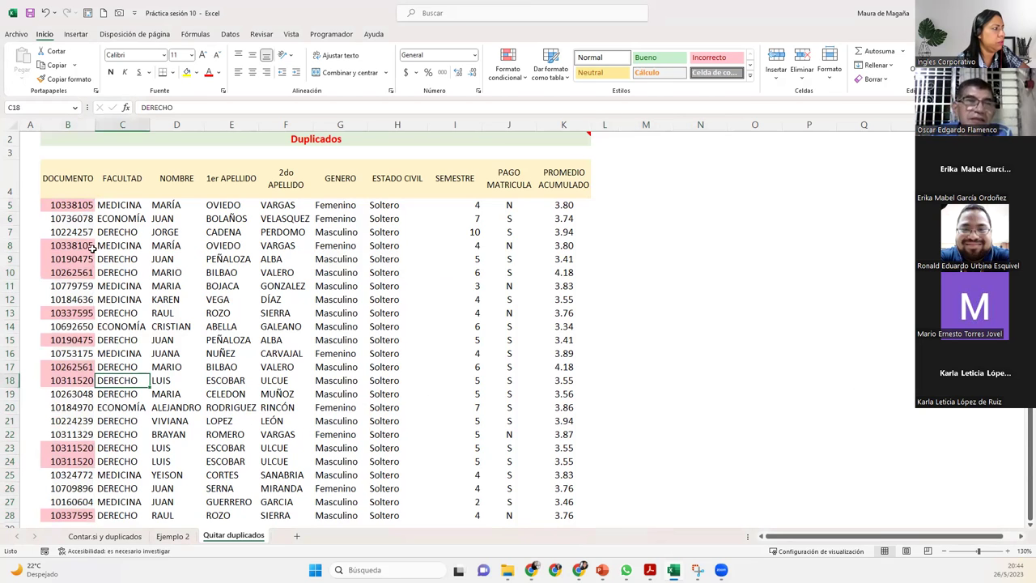
left_click(84, 202)
left_click(71, 245)
left_click(71, 276)
left_click(68, 313)
left_click(69, 344)
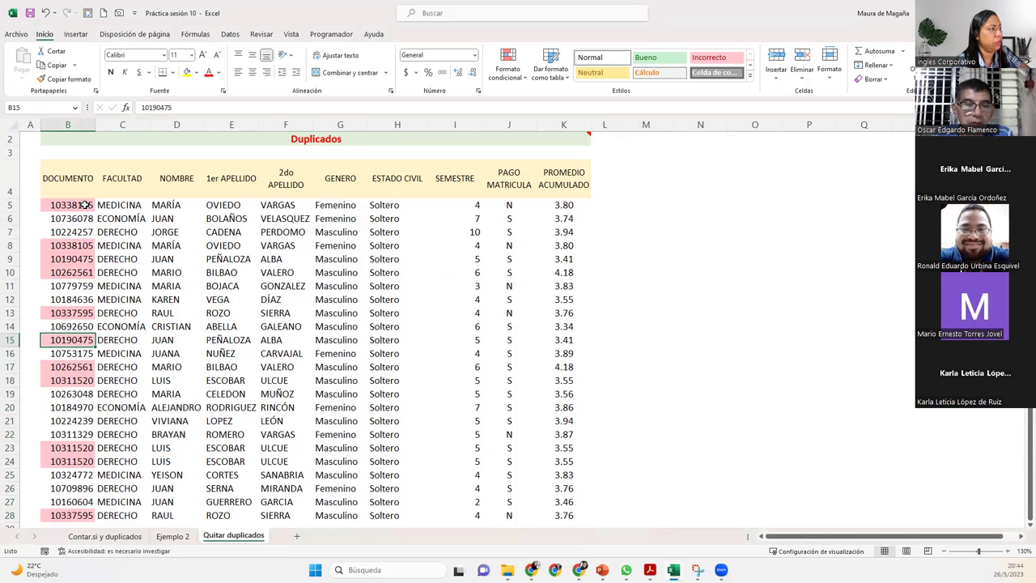
- Select the whole student table B4:K28 and bring up the Datos tools
left_click_drag(77, 182, 588, 565)
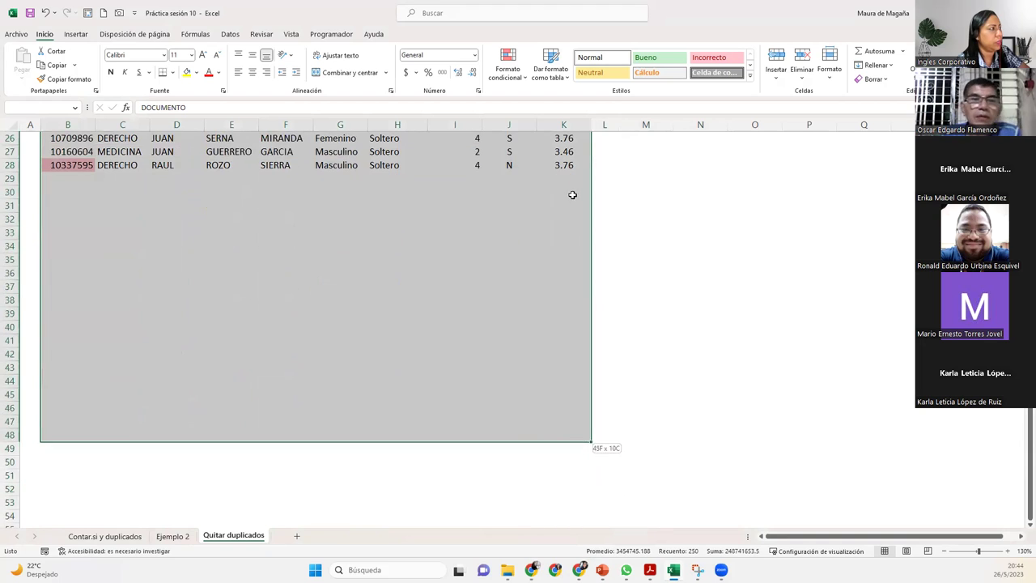
left_click_drag(588, 564, 569, 166)
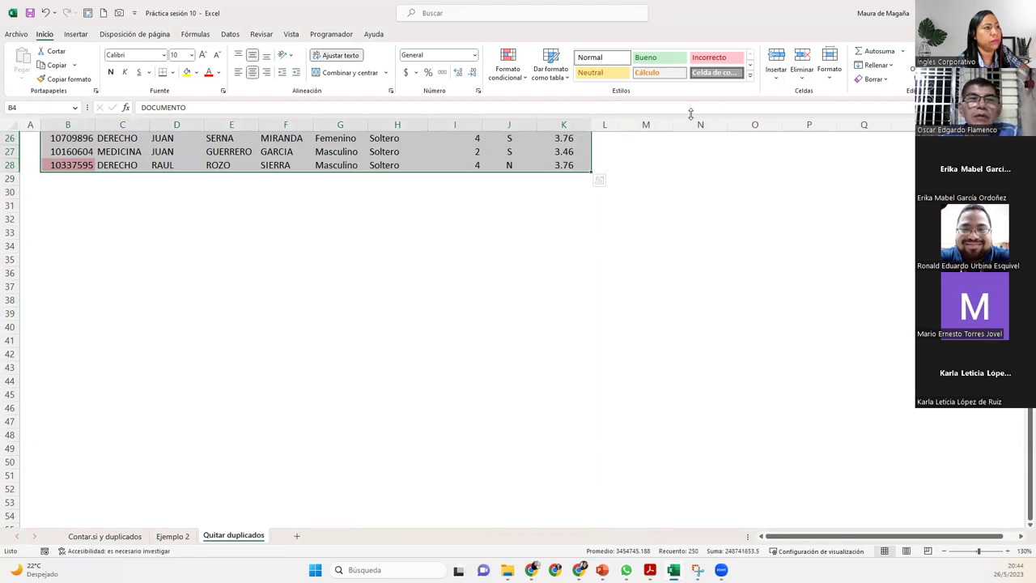
key("Up")
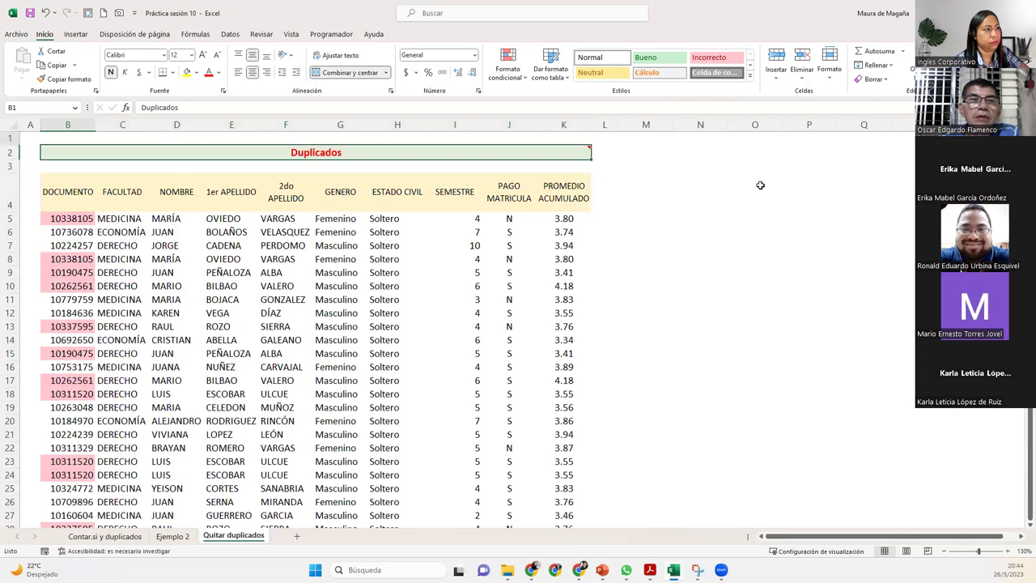
key("Down")
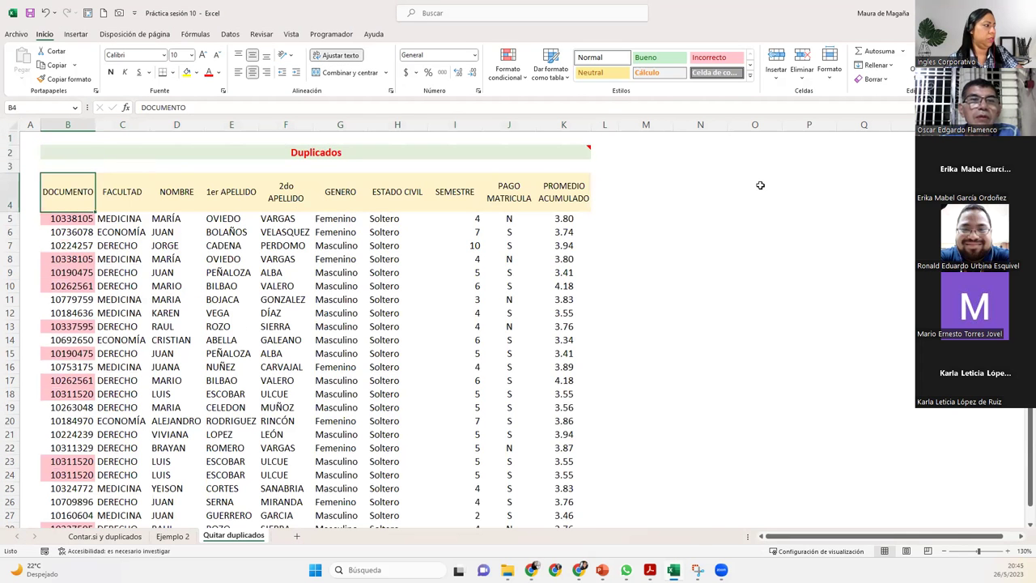
key("ctrl+shift+End")
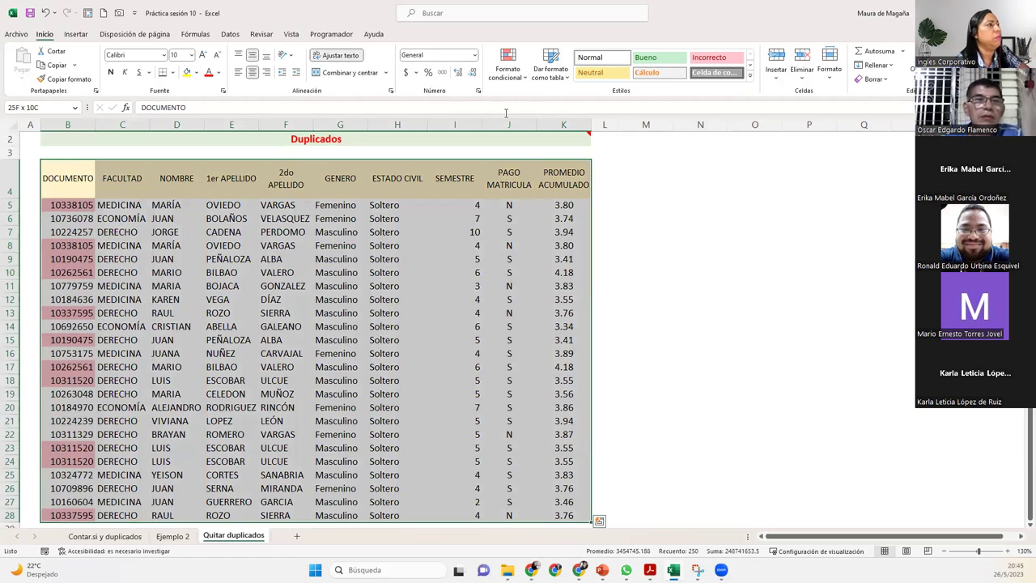
left_click(134, 34)
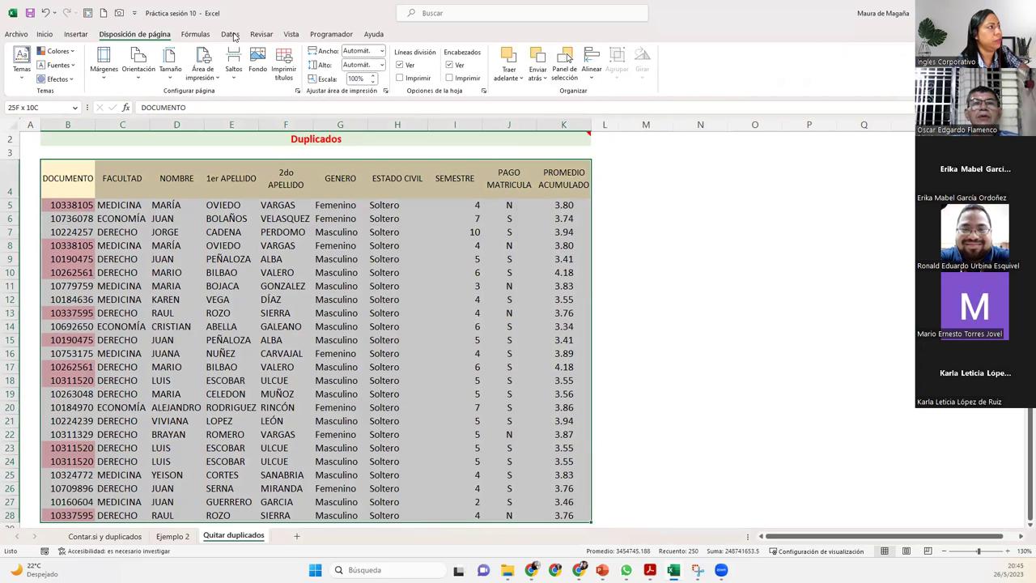
left_click(230, 34)
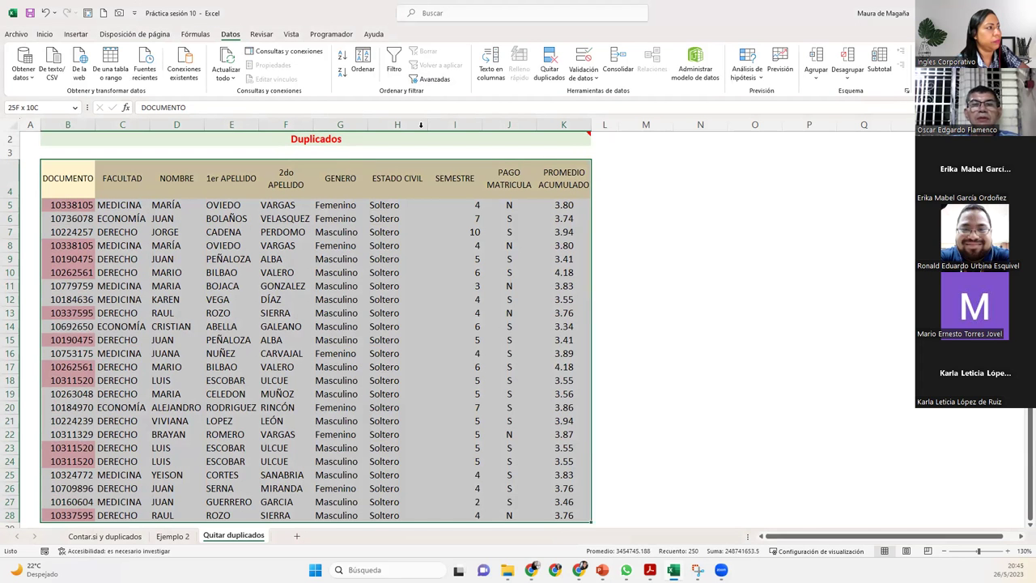
- Run Quitar duplicados on the student table with every column checked, removing 6 rows
left_click(549, 63)
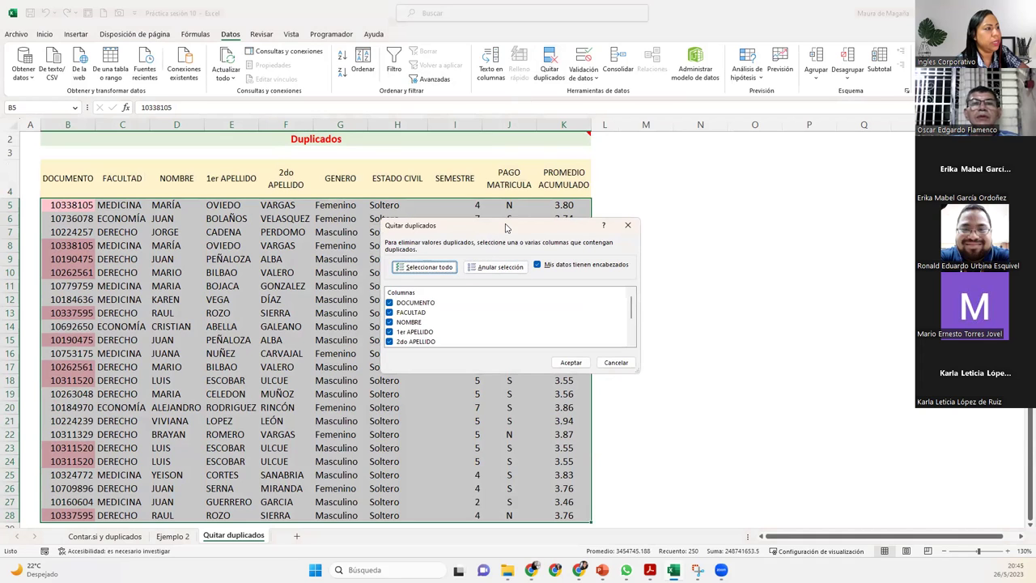
left_click_drag(505, 228, 558, 149)
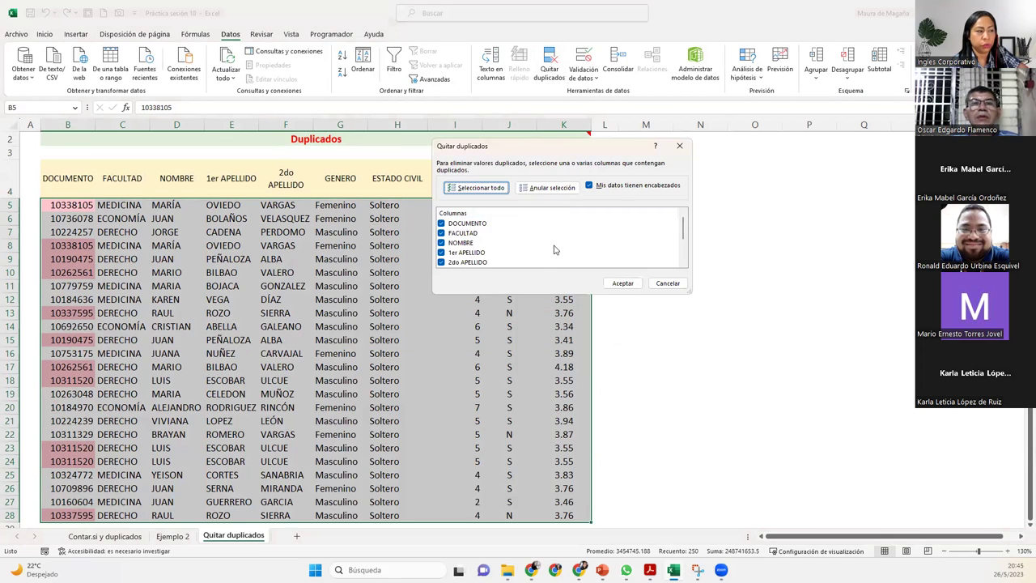
mouse_move(683, 228)
left_mouse_down()
mouse_move(689, 279)
mouse_move(708, 194)
left_mouse_up()
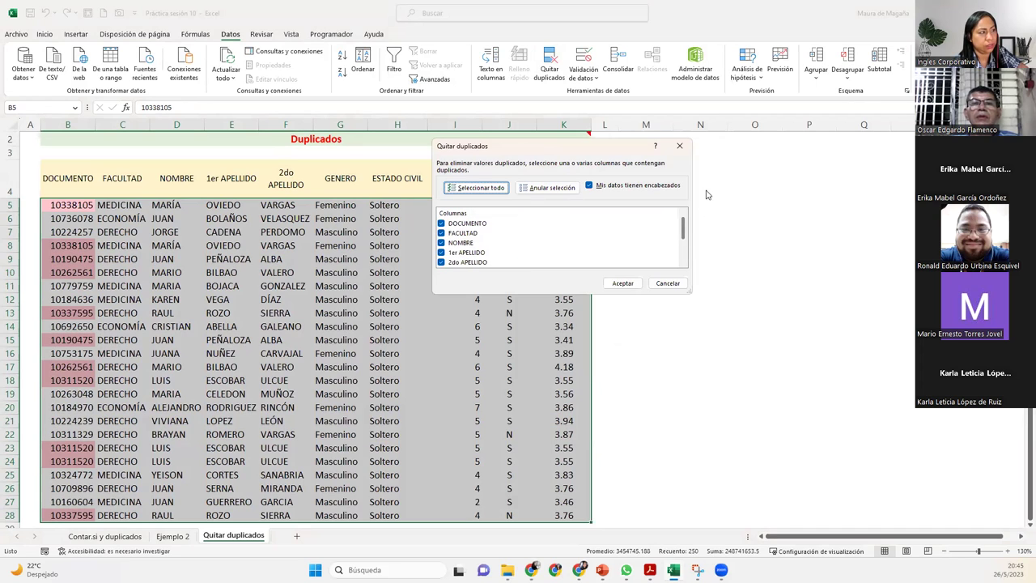
left_click(622, 286)
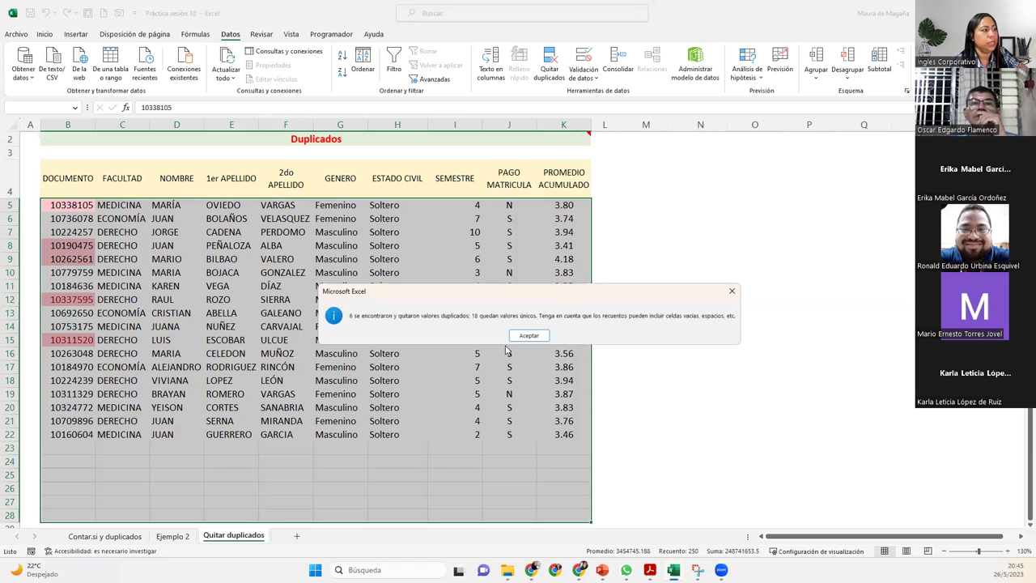
- Undo the removal, rerun Quitar duplicados without PROMEDIO ACUMULADO, then undo again
left_click(529, 336)
key("ctrl+z")
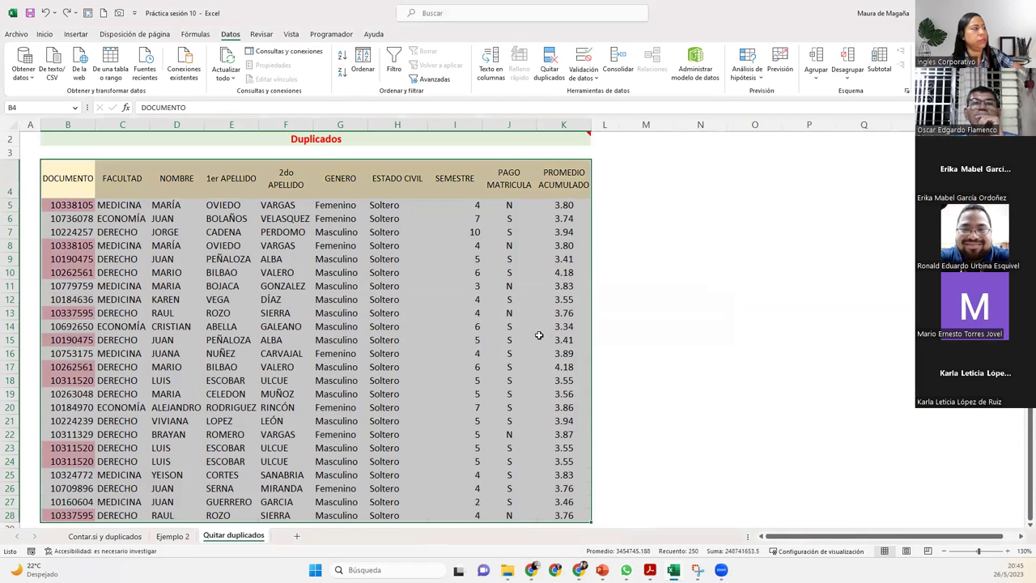
left_click(550, 58)
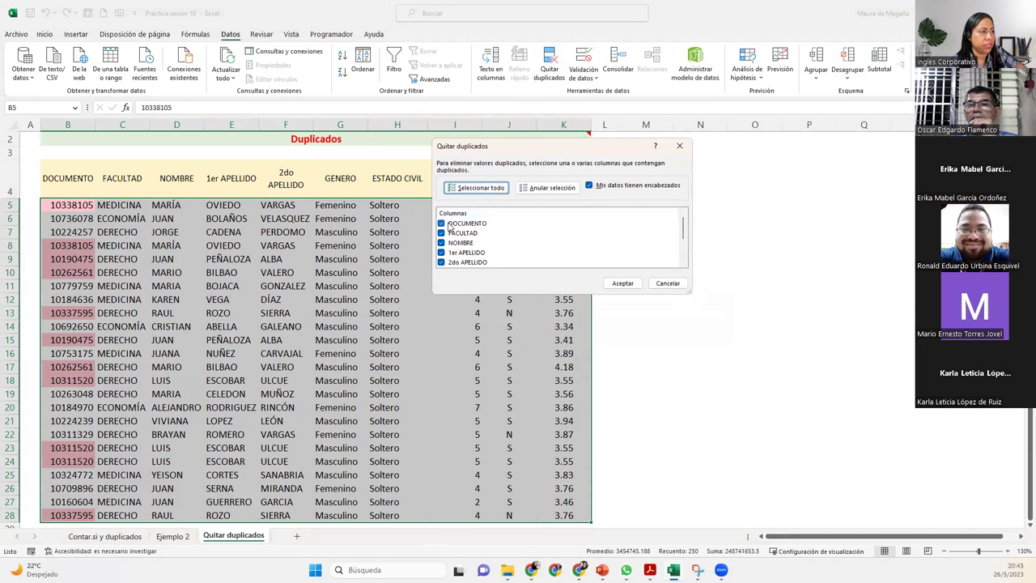
scroll(457, 257, "down", 2)
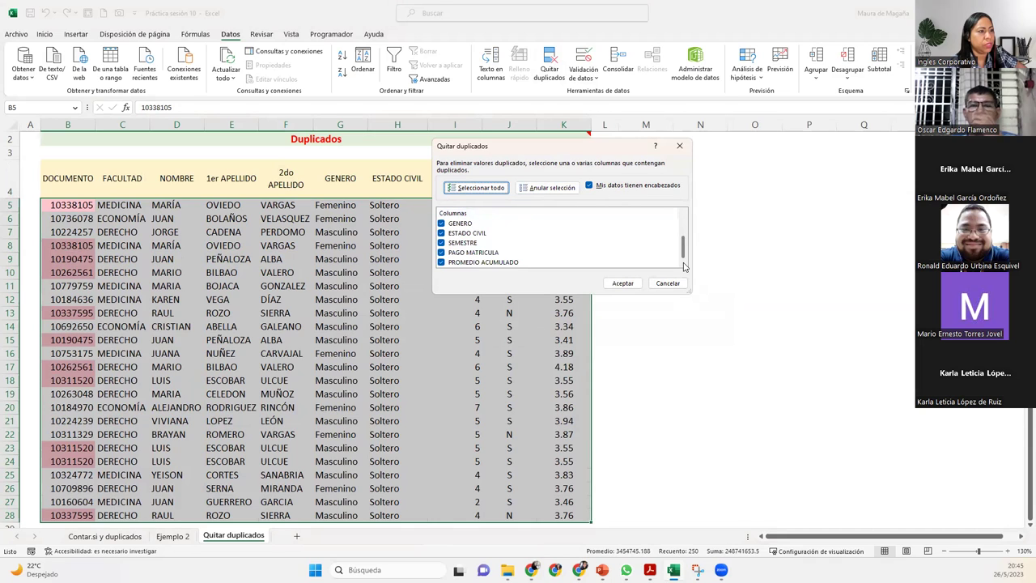
left_click(441, 263)
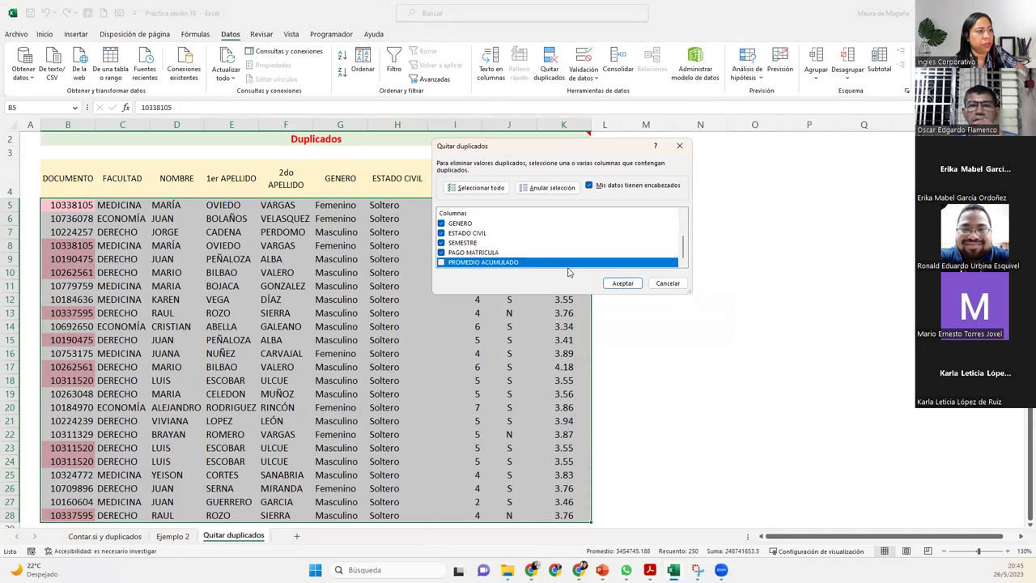
left_click(622, 284)
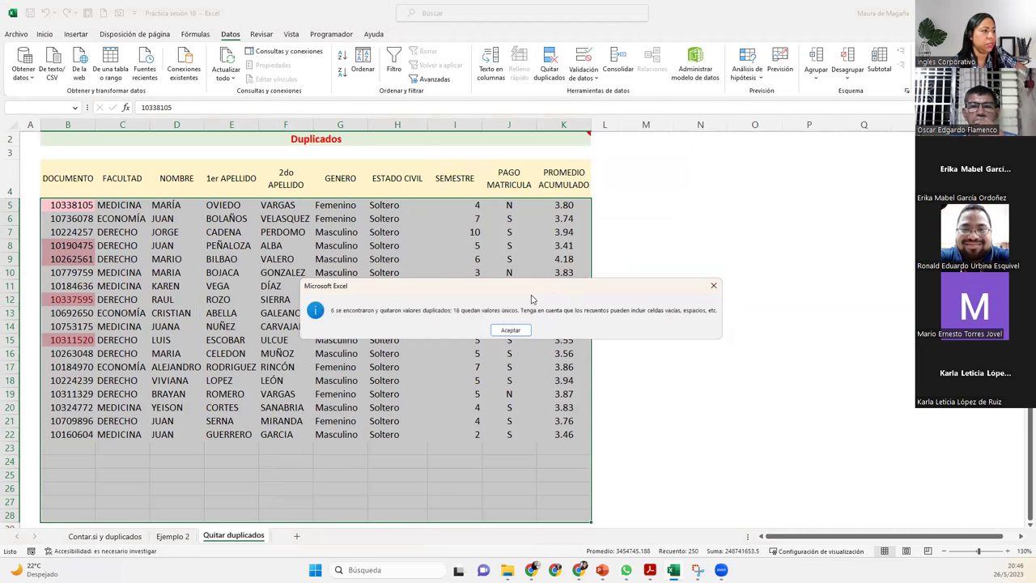
left_click(511, 331)
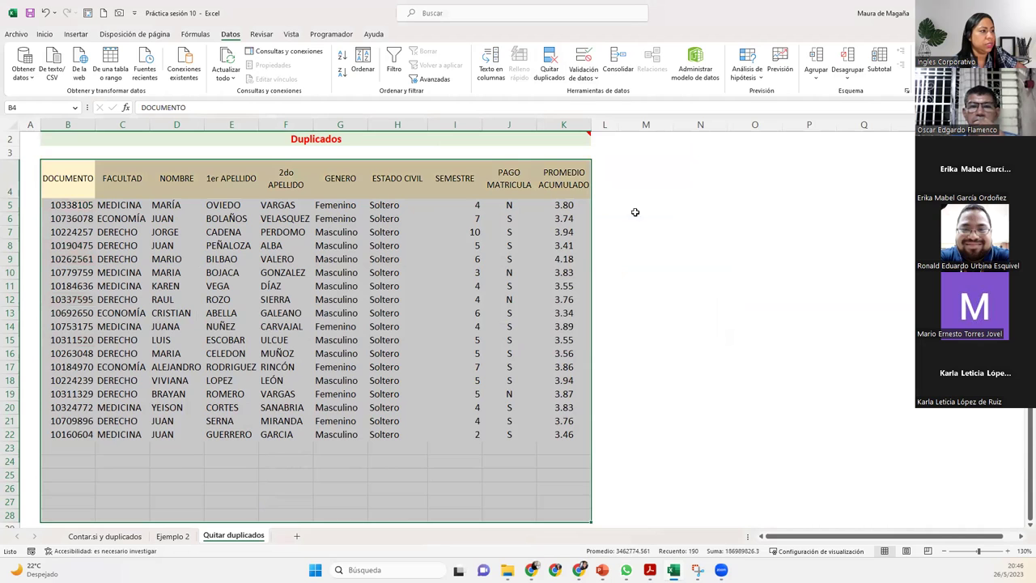
key("ctrl+z")
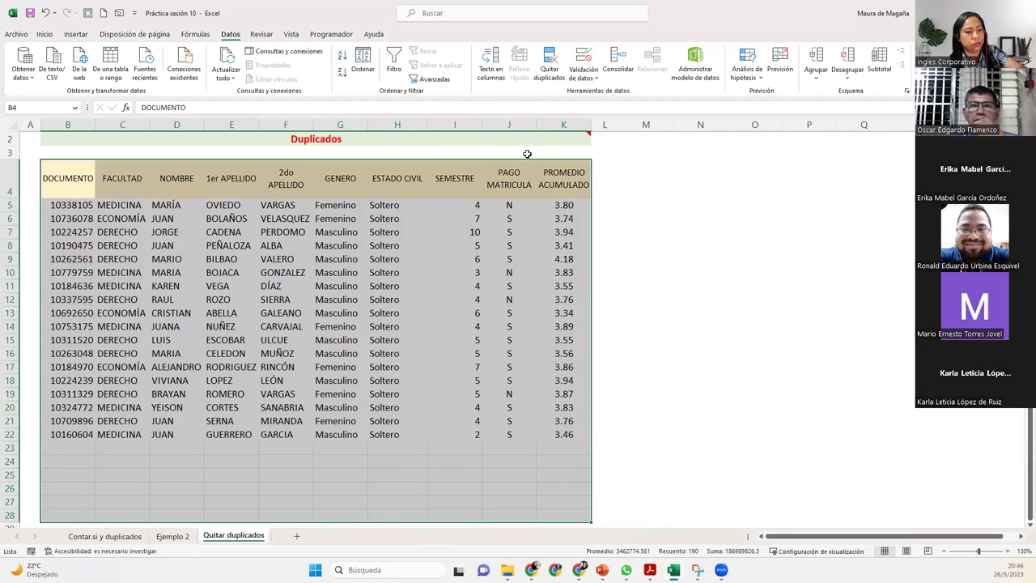
left_click(550, 65)
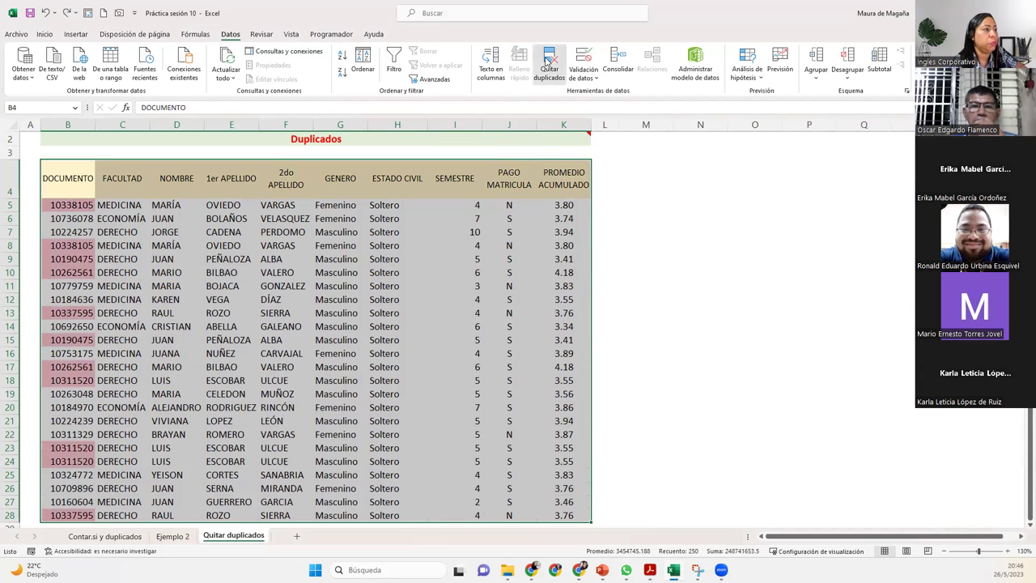
left_click(550, 187)
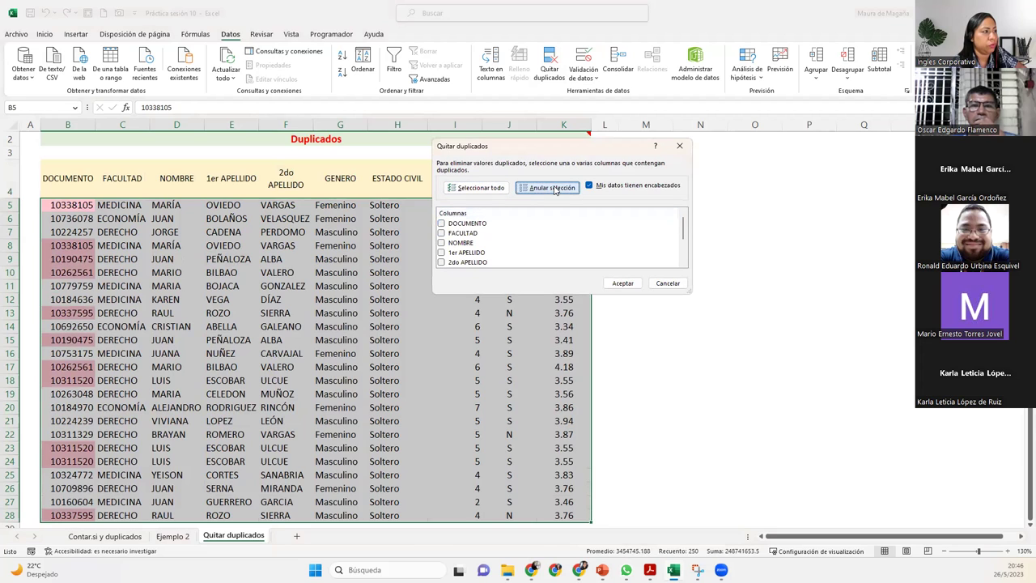
left_click(441, 224)
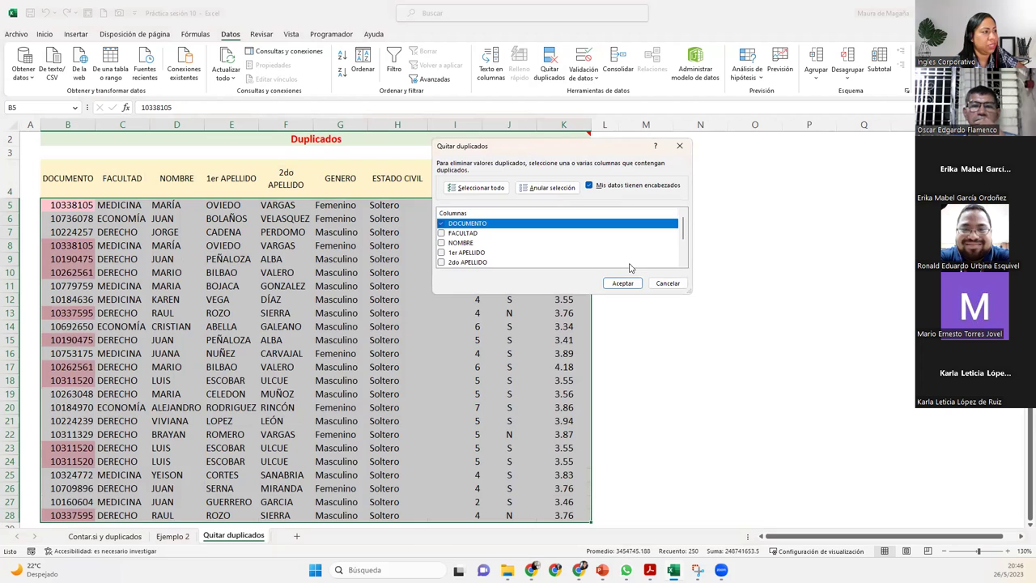
left_click_drag(682, 234, 682, 244)
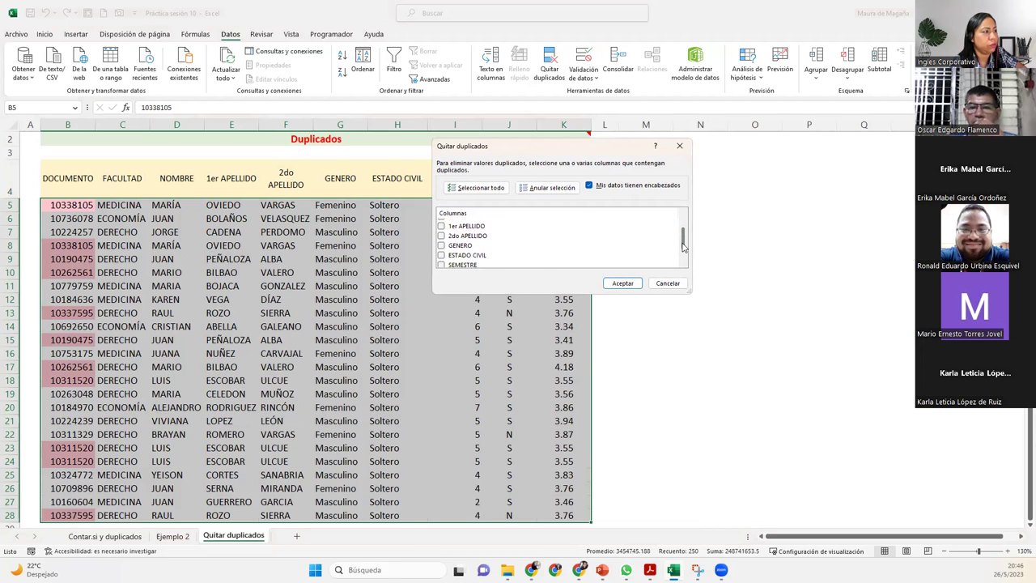
left_click(442, 257)
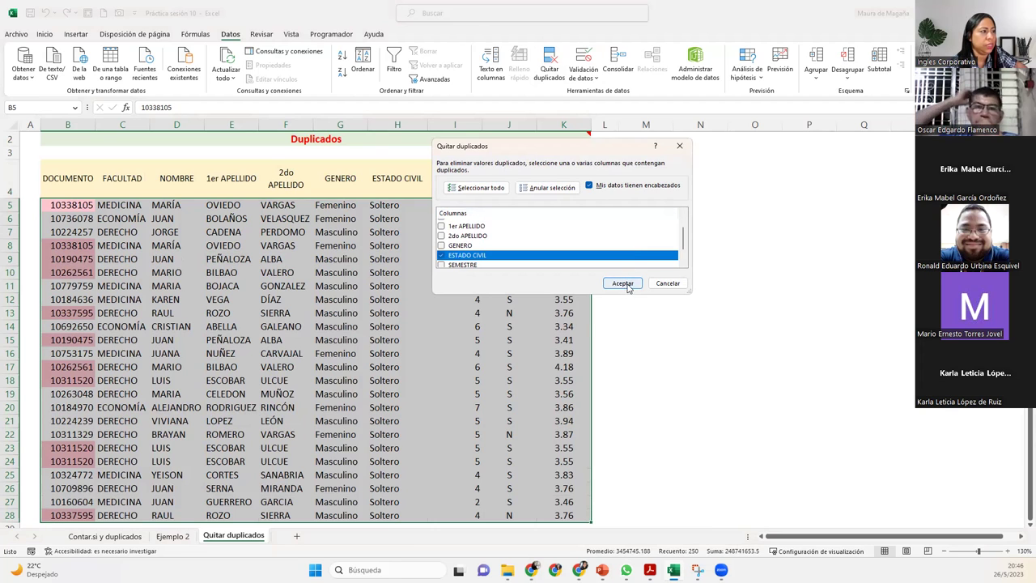
left_click(623, 283)
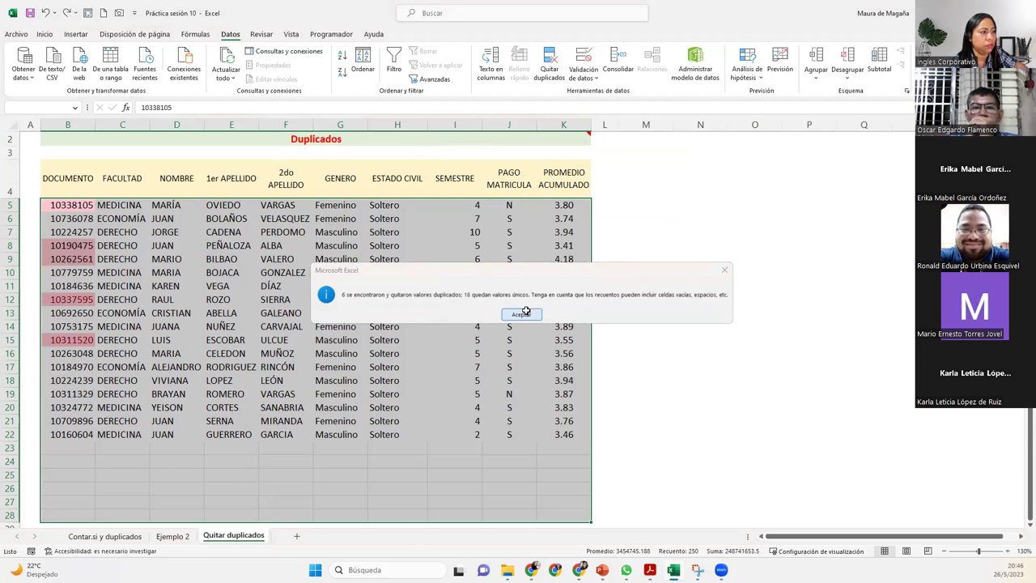
left_click(526, 315)
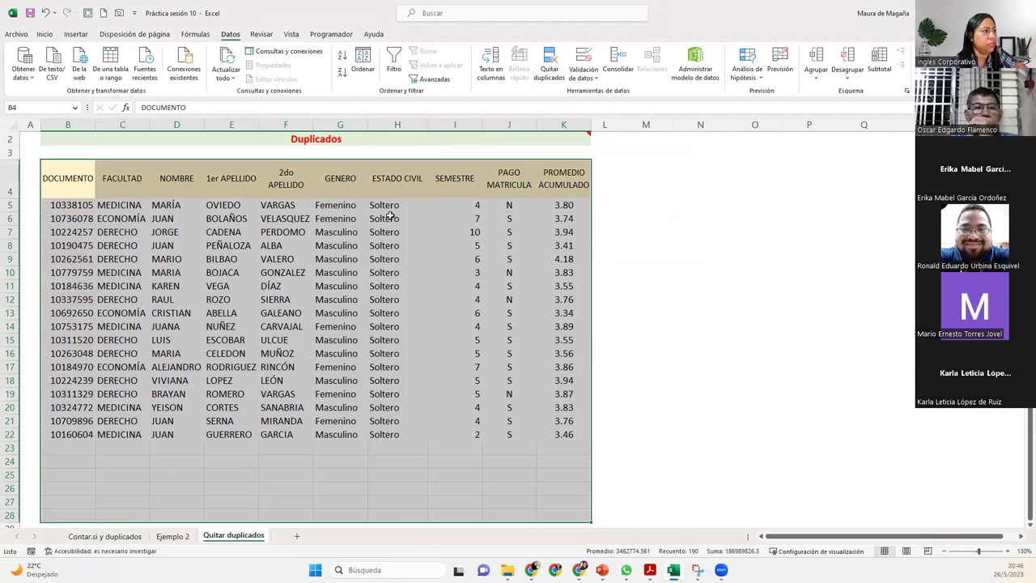
key("ctrl+z")
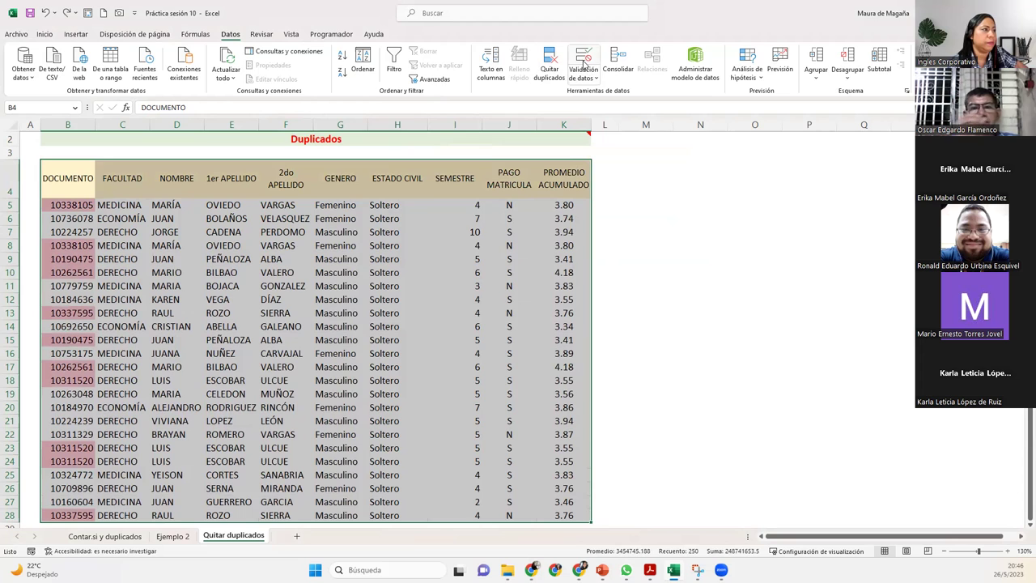
- Remove duplicate students comparing only the DOCUMENTO column, deleting 6 rows
left_click(583, 58)
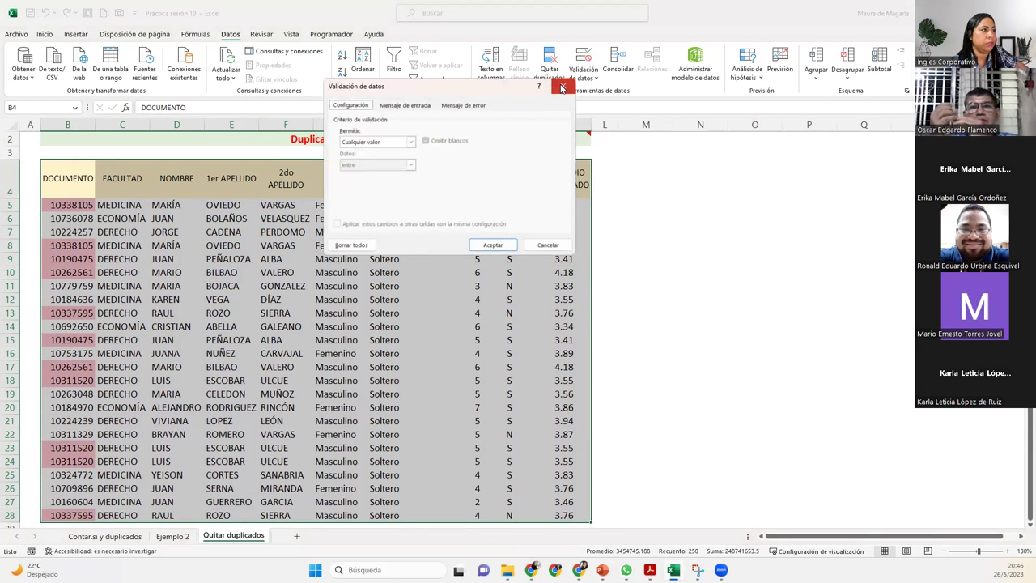
left_click(563, 86)
left_click(548, 53)
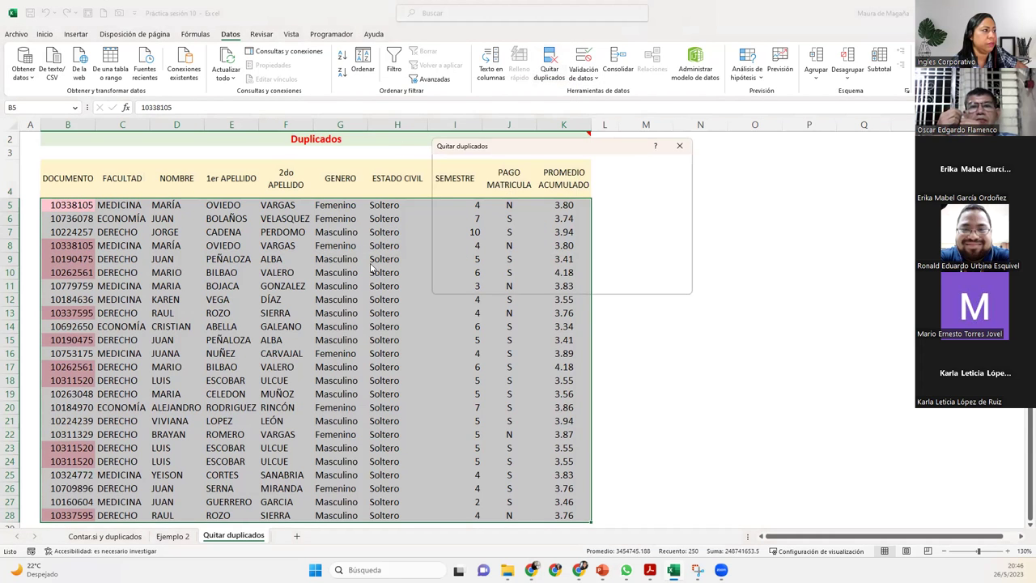
left_click(539, 188)
left_click(446, 227)
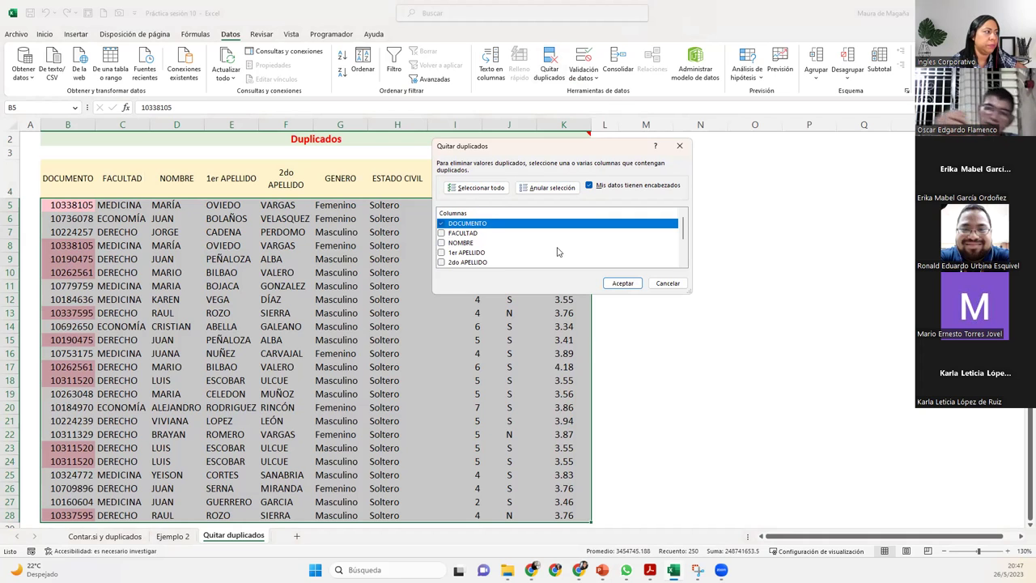
left_click(622, 283)
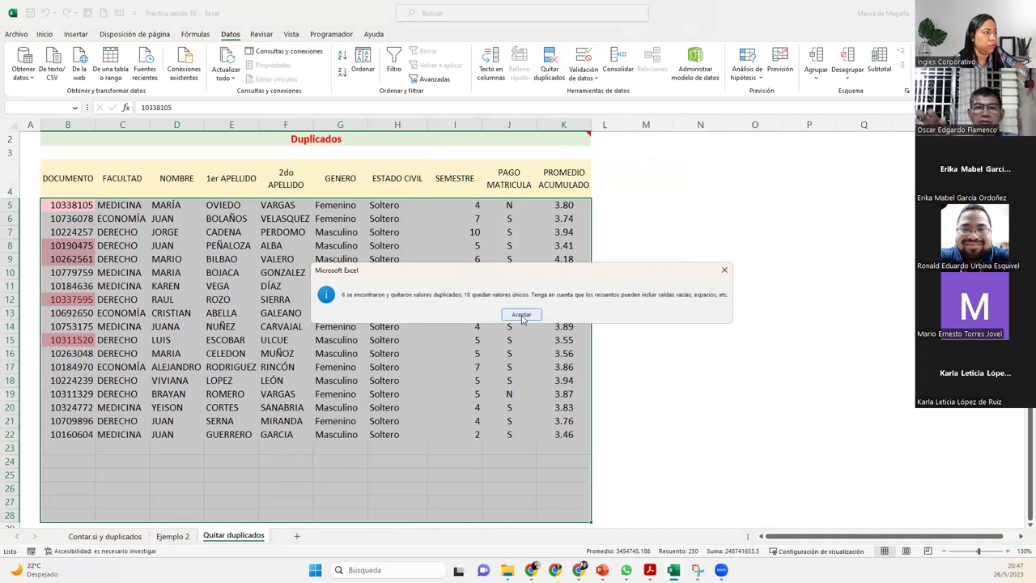
left_click(520, 314)
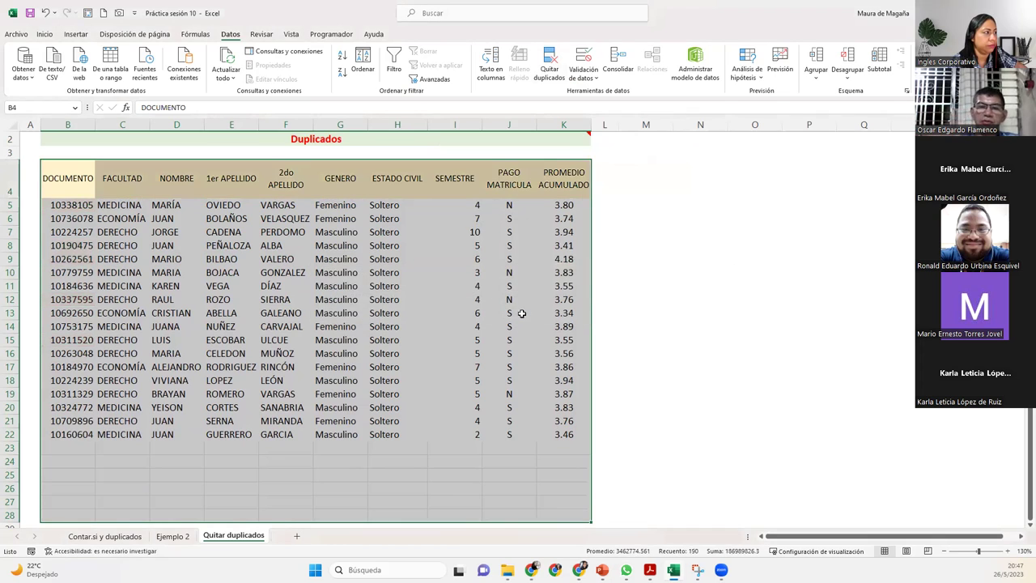
- Undo the DOCUMENTO-only removal to restore rows through 28, then select cell A5
left_click(75, 205)
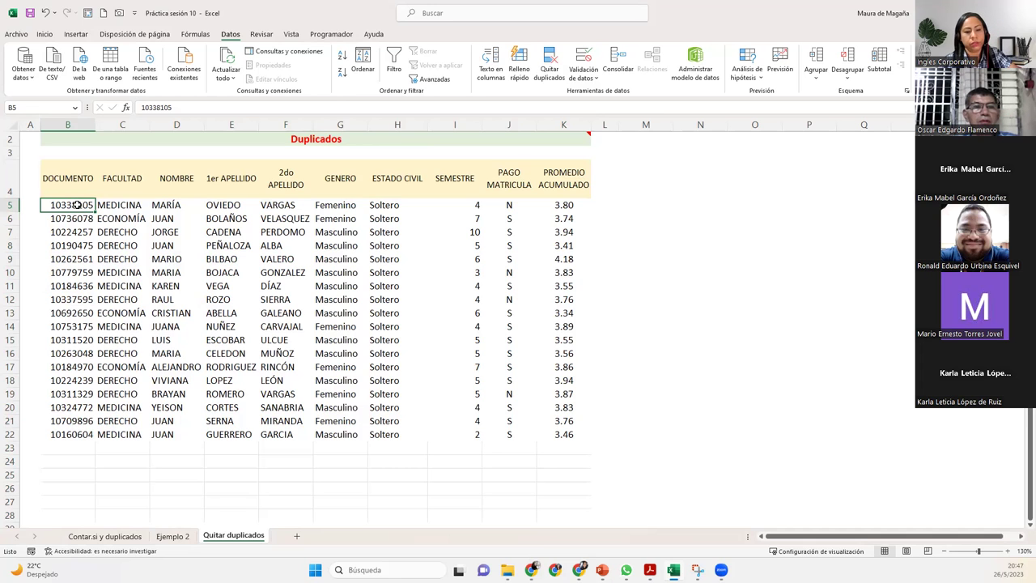
key("ctrl+z")
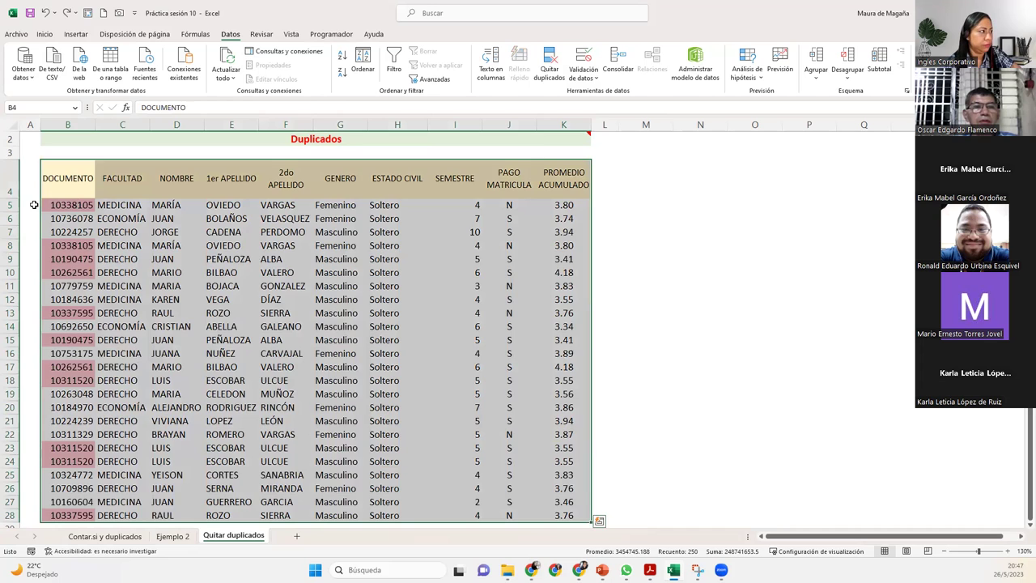
left_click(34, 205)
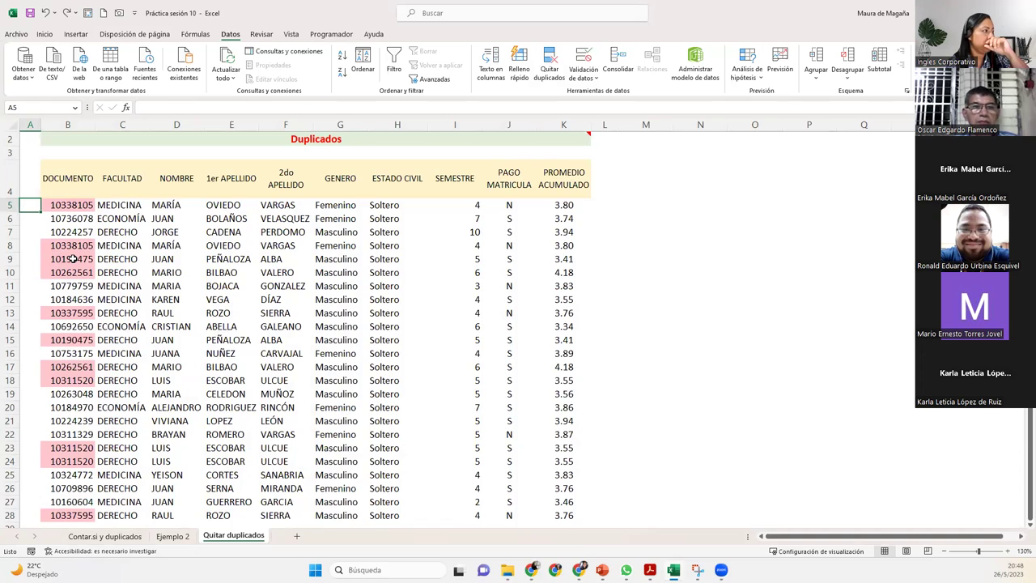
- Number the two copies of document 10338105 as 1 in A5 and 2 in A8
left_click(70, 205)
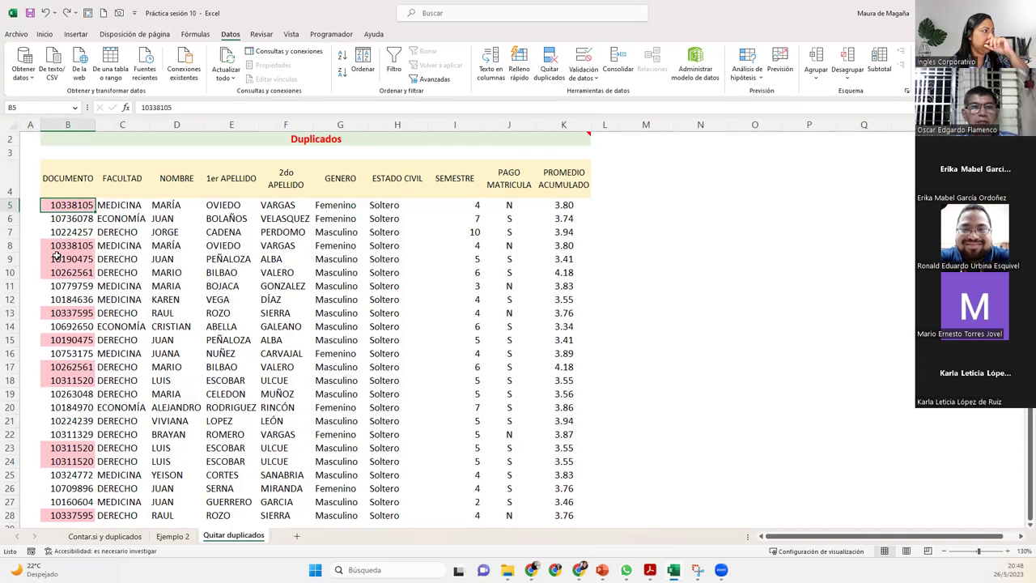
left_click(30, 211)
type("1")
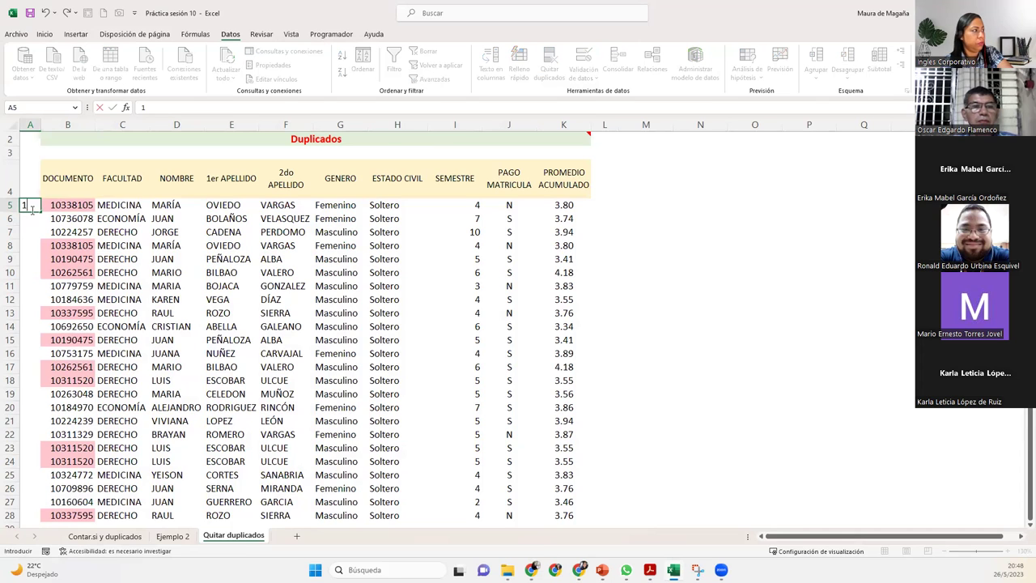
left_click(30, 249)
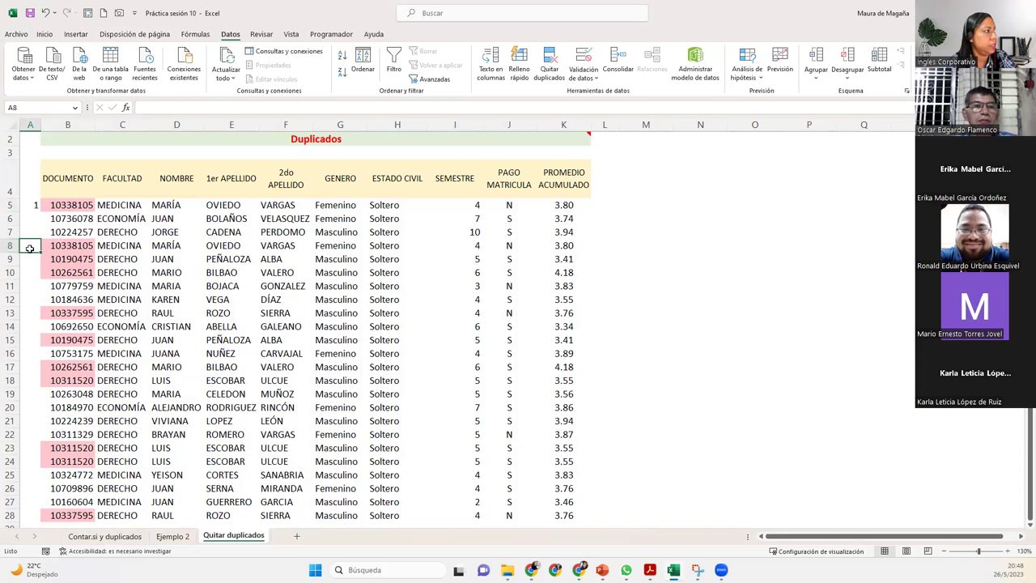
type("2")
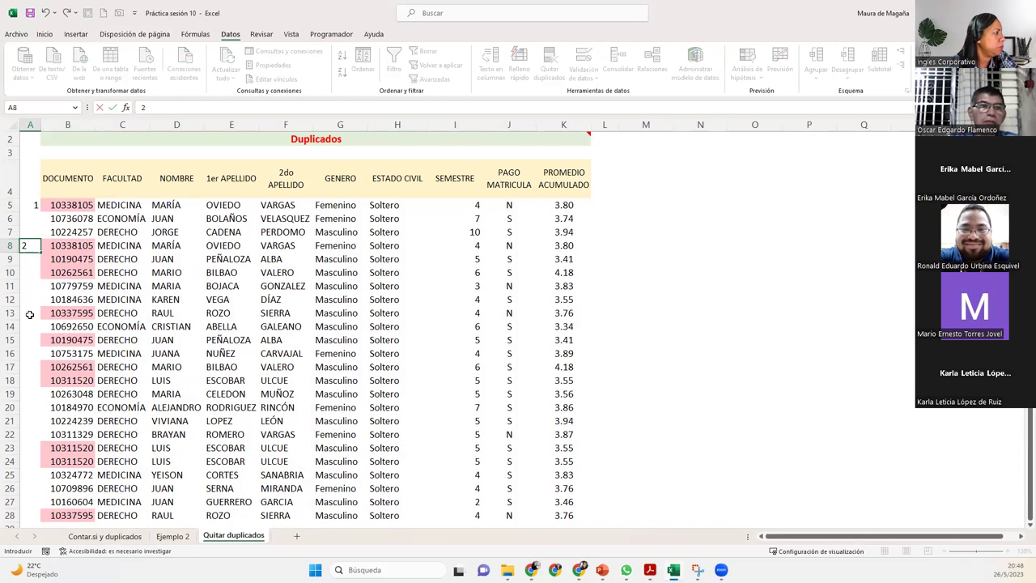
left_click(31, 460)
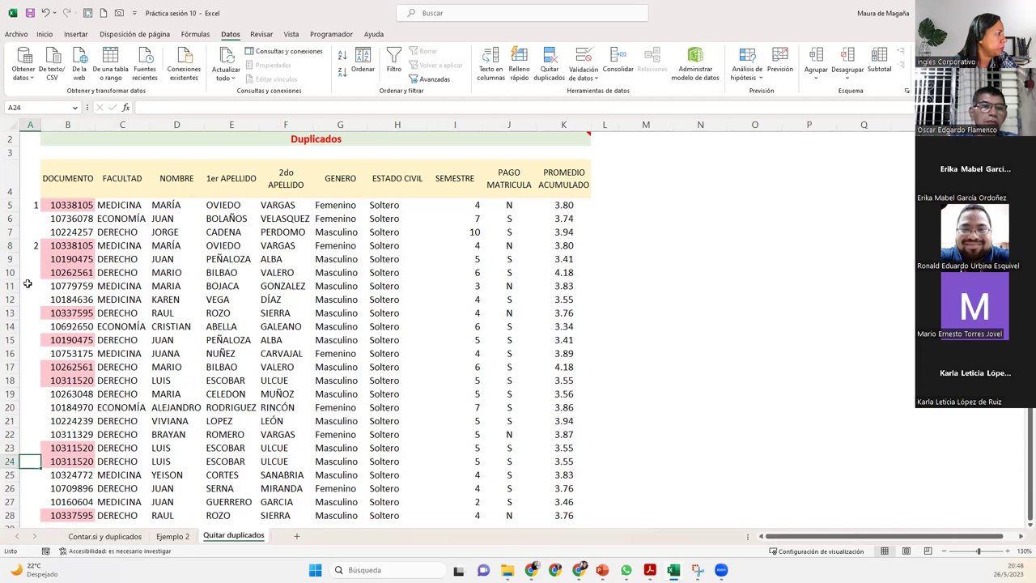
- Number the copies of document 10311520 as 1, 2, 3 in A18, A23, A24
left_click(24, 315)
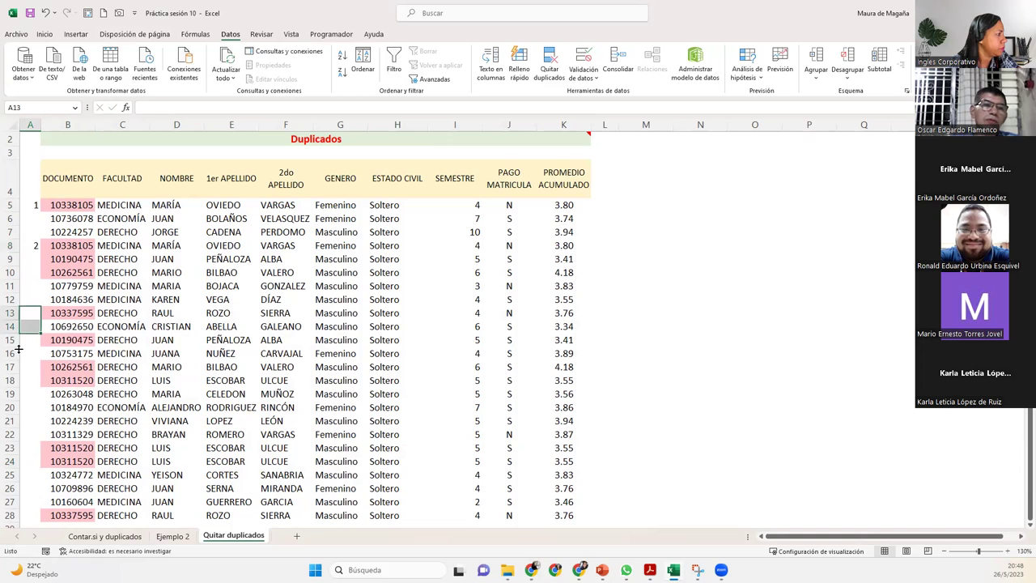
left_click(26, 380)
type("1")
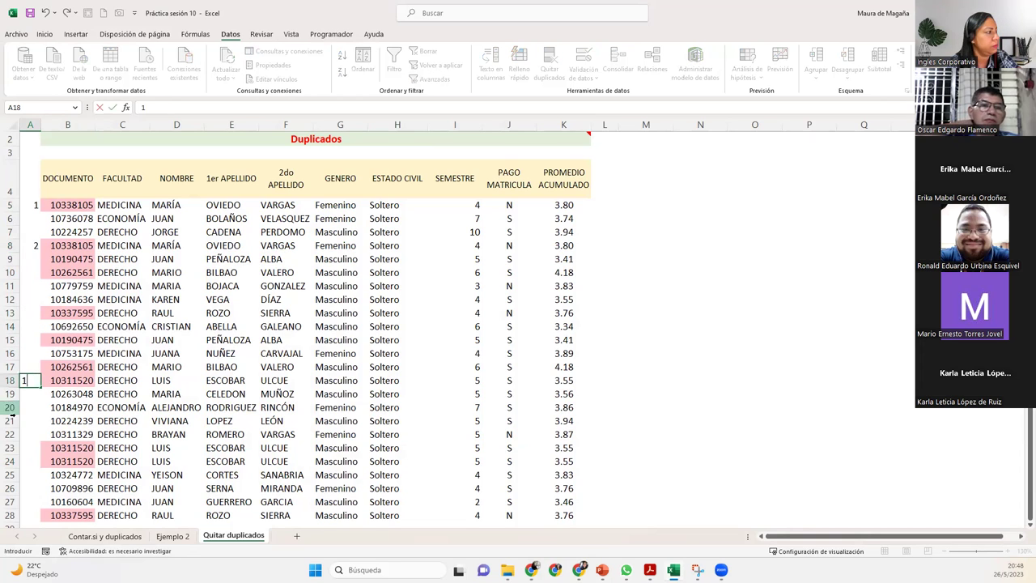
left_click(25, 452)
type("2")
key("Return")
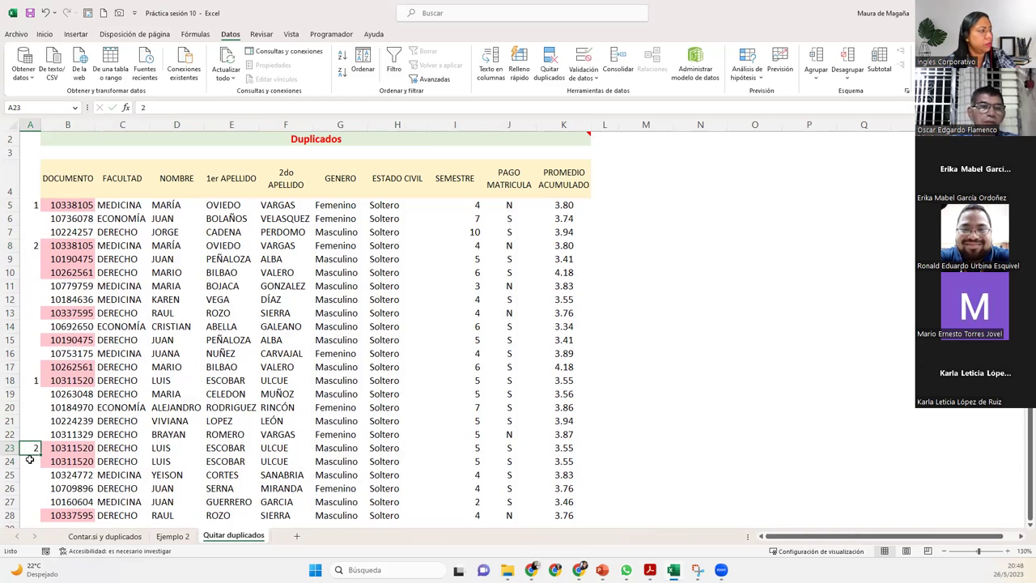
type("3")
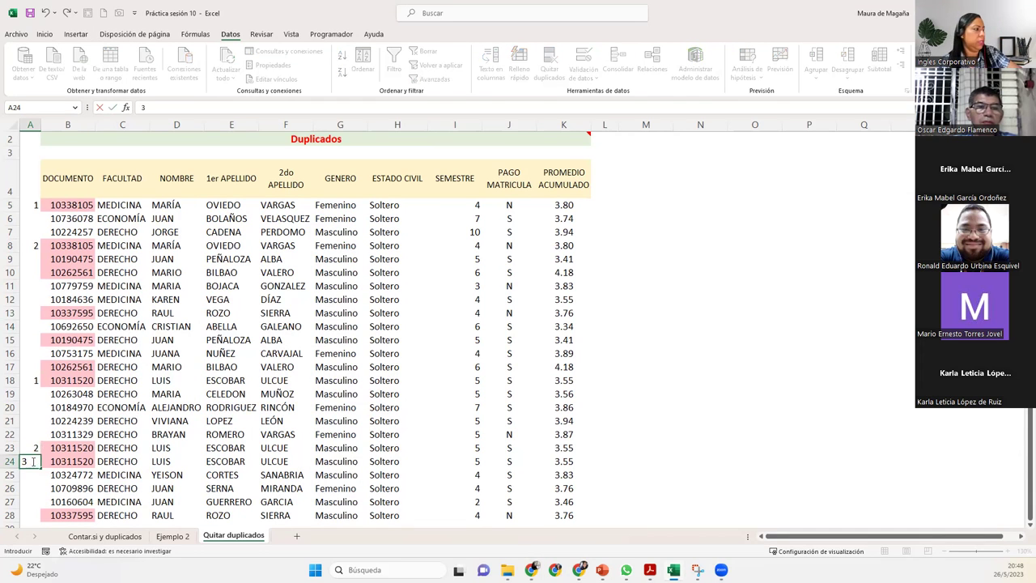
left_click(41, 489)
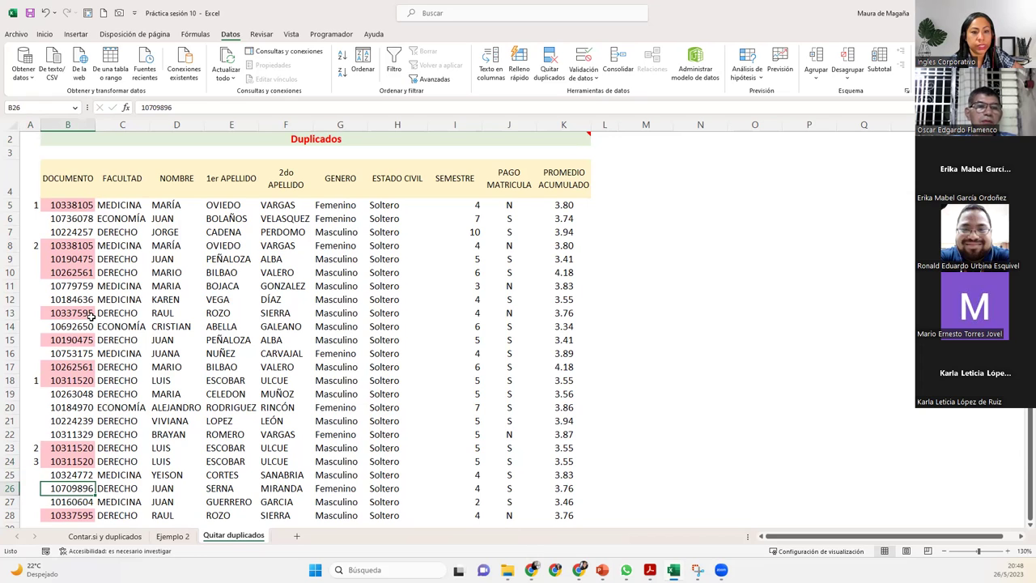
- Select the student table range B4:K28
left_click(65, 187)
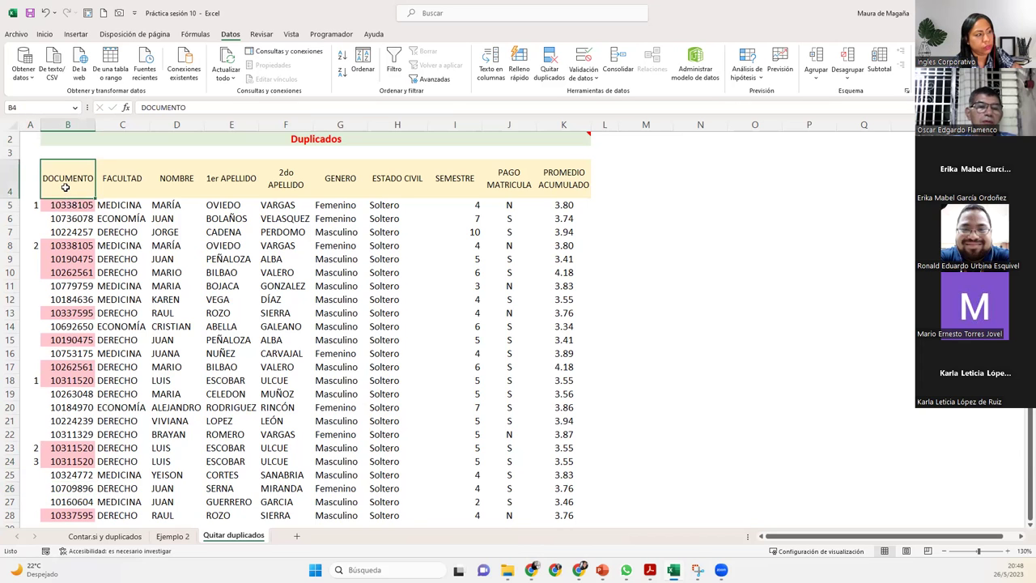
key("ctrl+shift+Down")
key("ctrl+shift+Right")
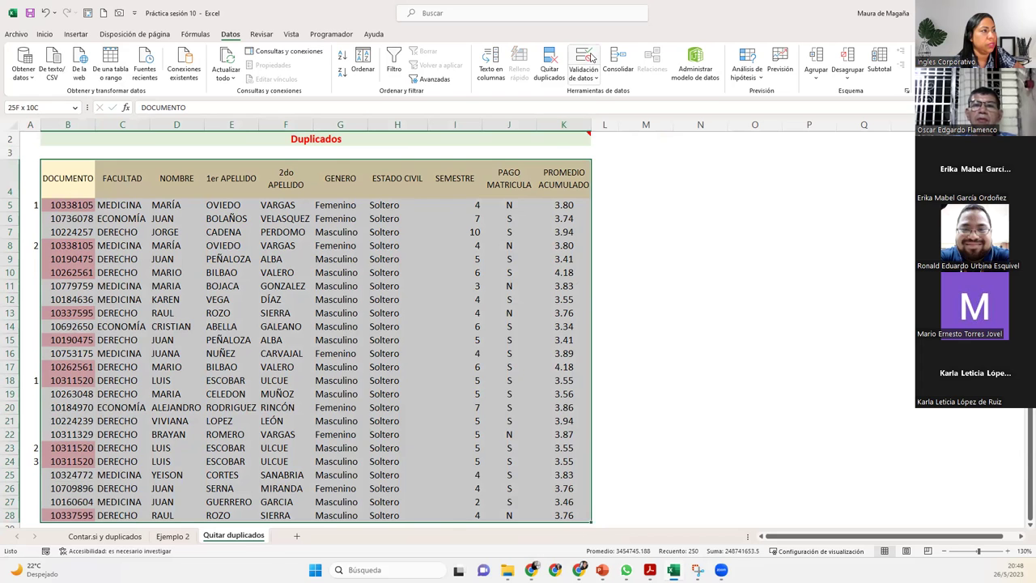
- Fill row 5 yellow and row 8 green
left_click(8, 205)
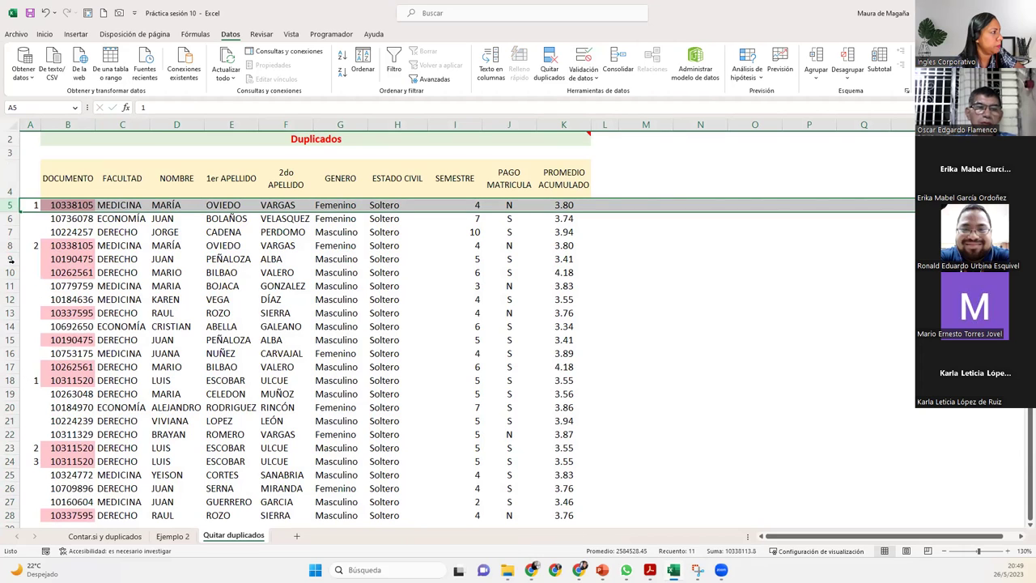
left_click(12, 246, "ctrl")
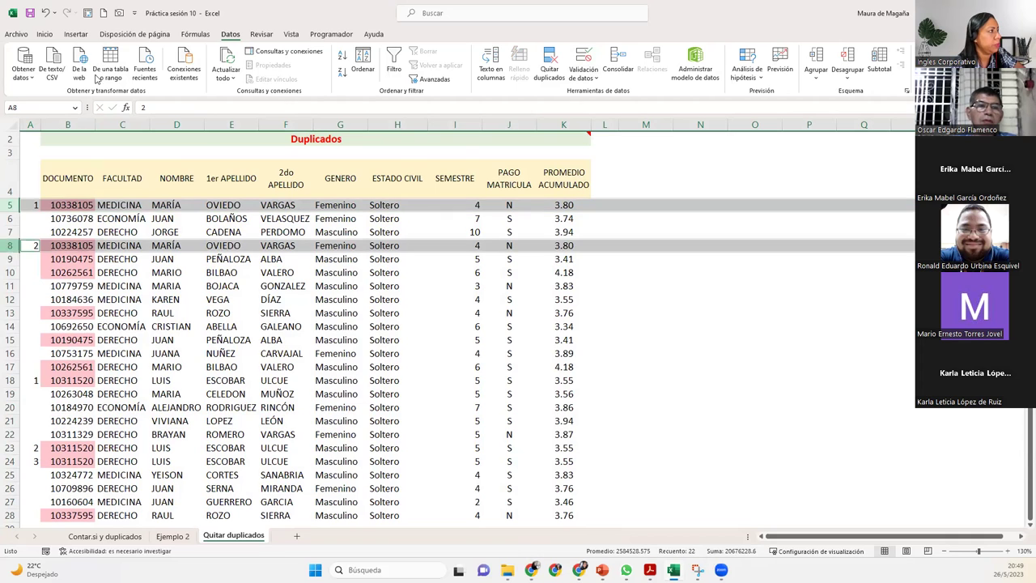
left_click(49, 36)
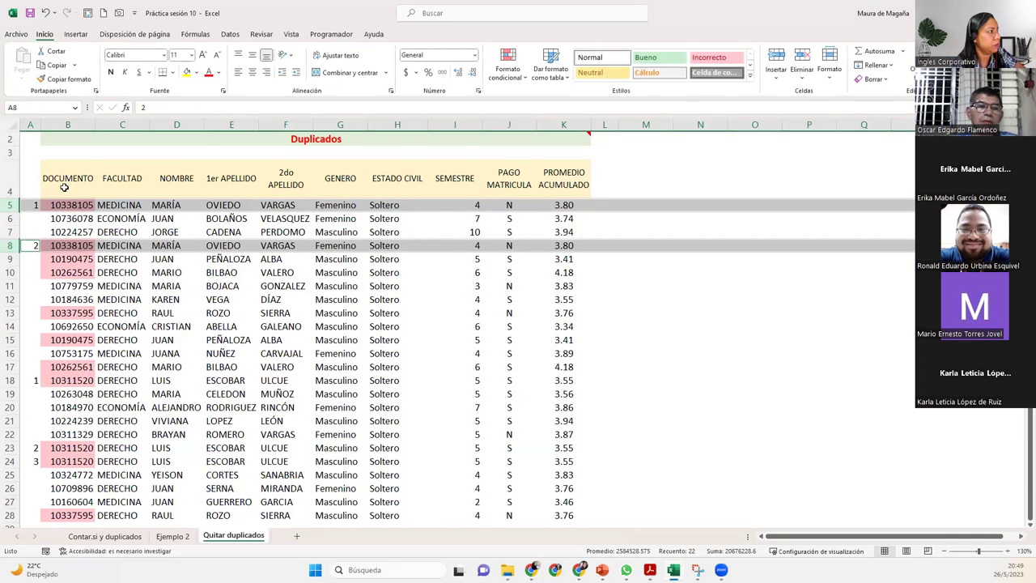
left_click(11, 205)
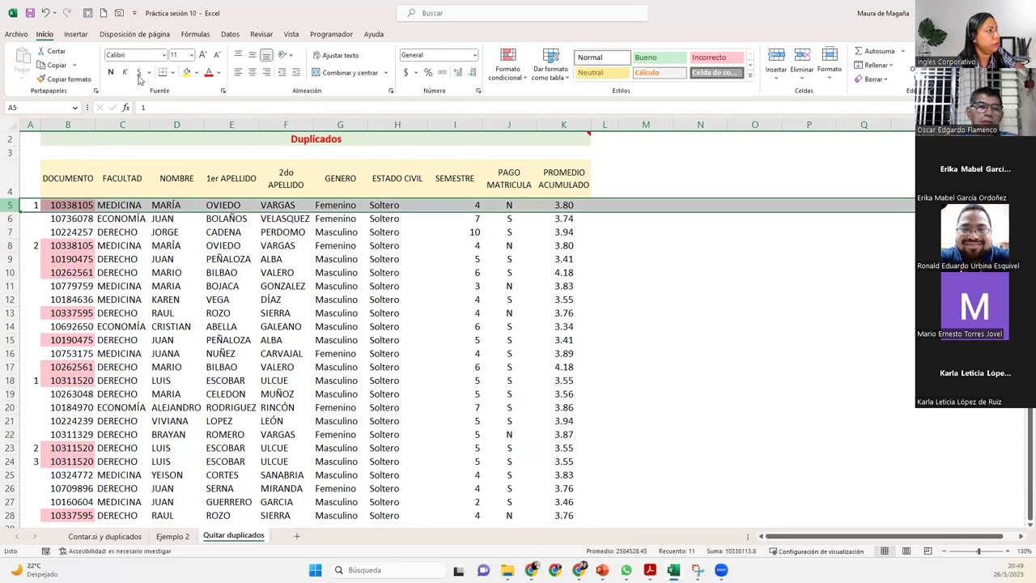
left_click(187, 73)
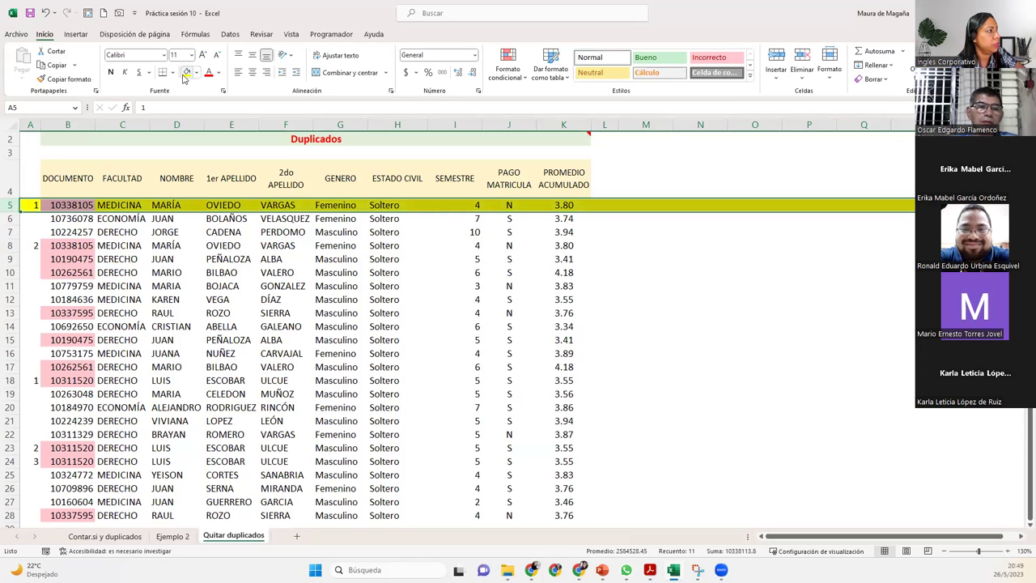
left_click(9, 245)
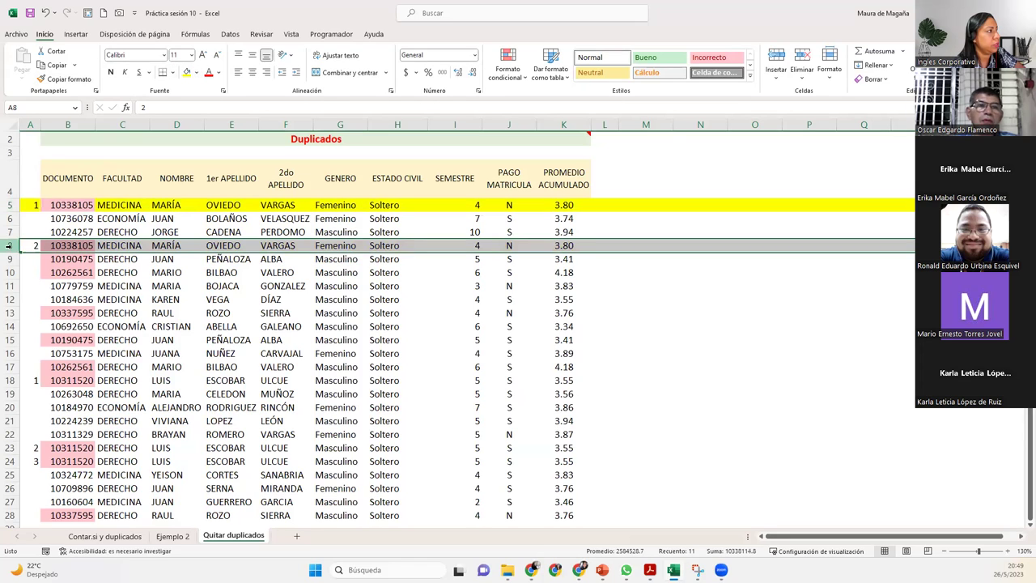
left_click(196, 72)
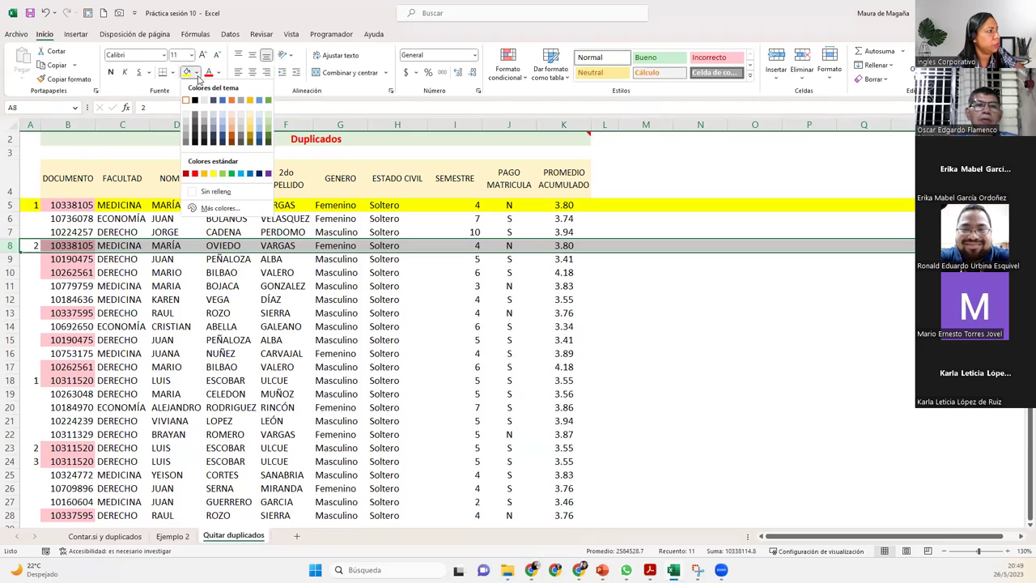
left_click(222, 173)
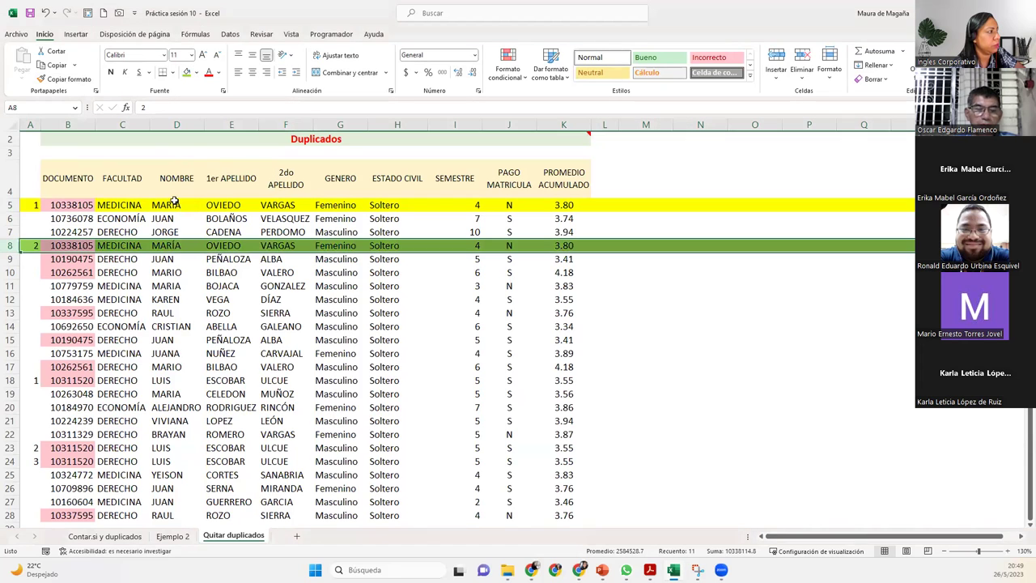
- Fill row 18 yellow, row 23 green and row 24 light blue
left_click(16, 380)
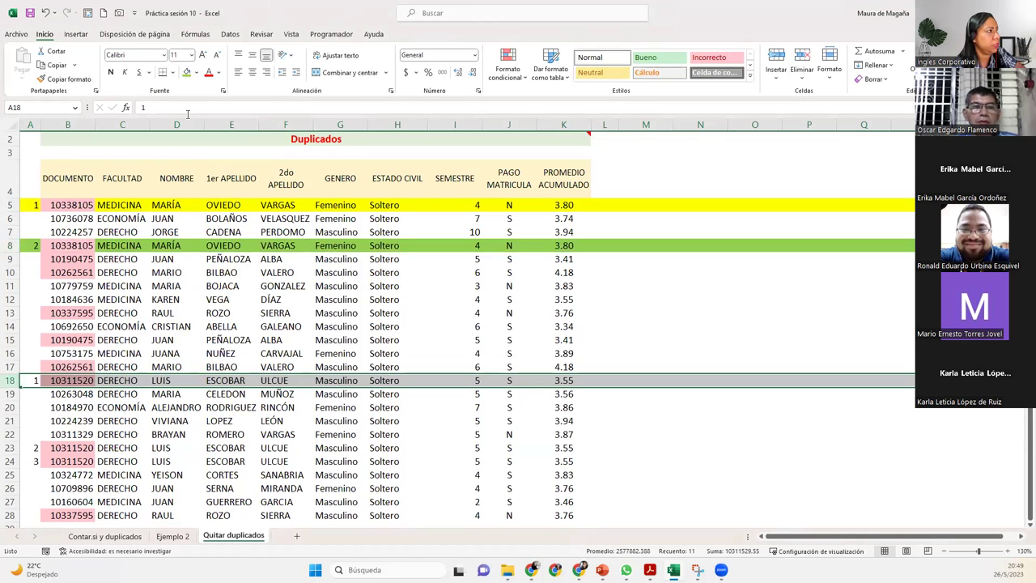
left_click(199, 73)
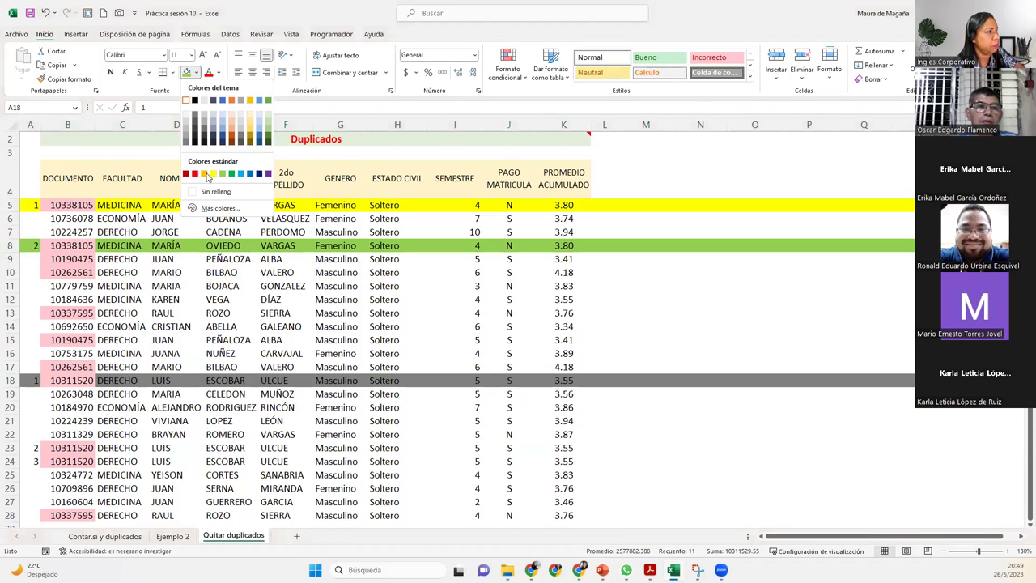
left_click(212, 174)
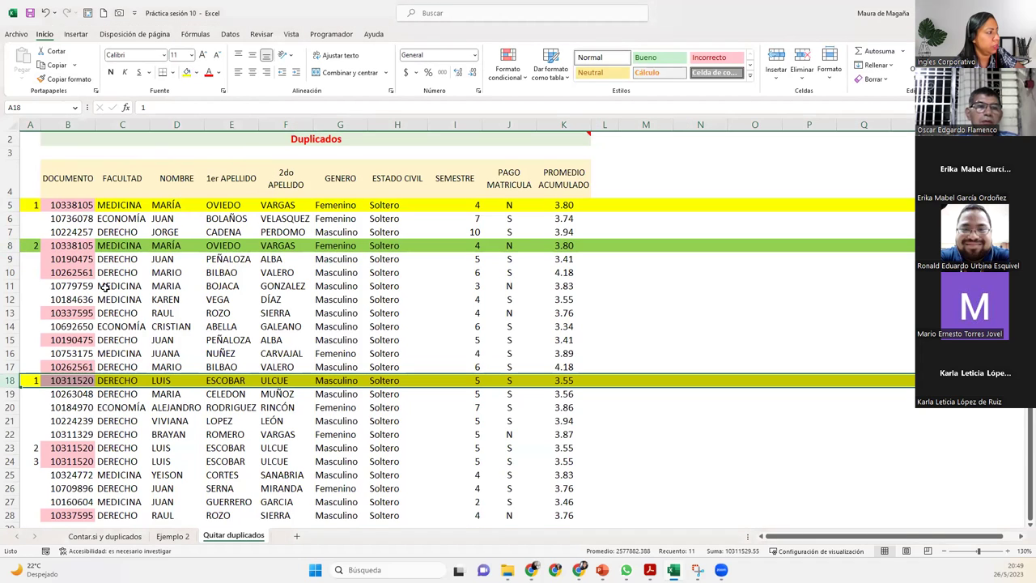
left_click(10, 447)
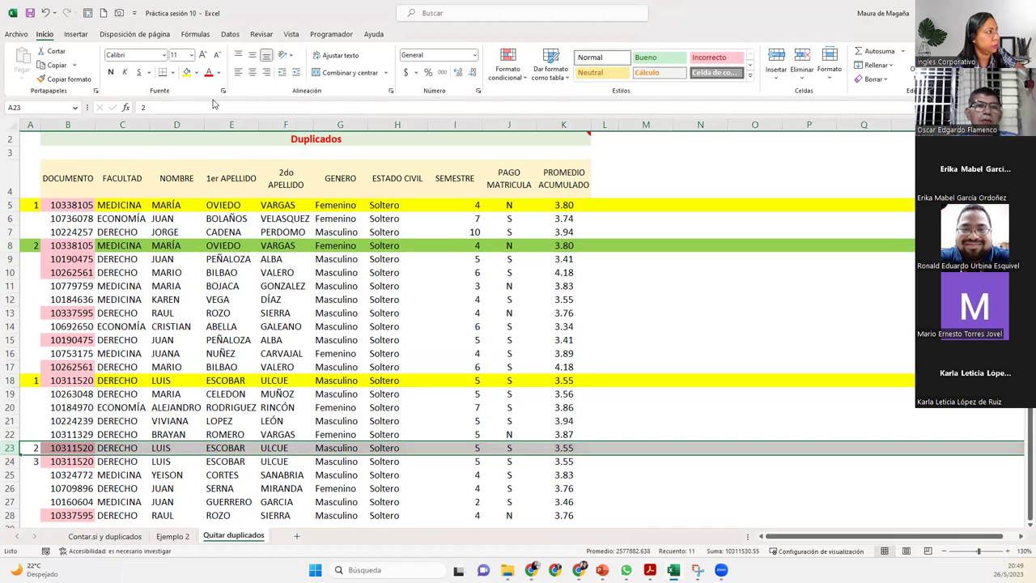
left_click(197, 73)
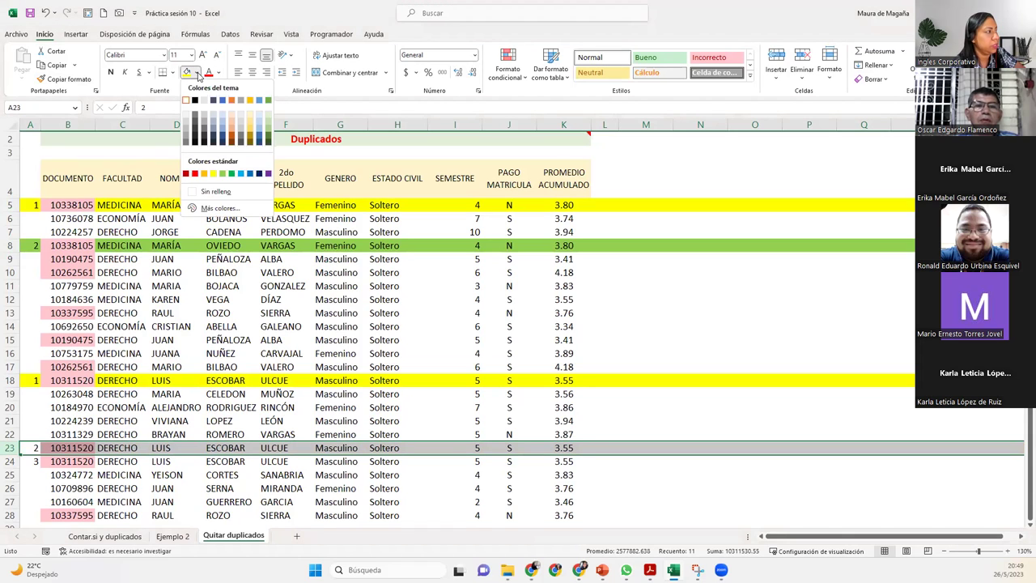
left_click(224, 175)
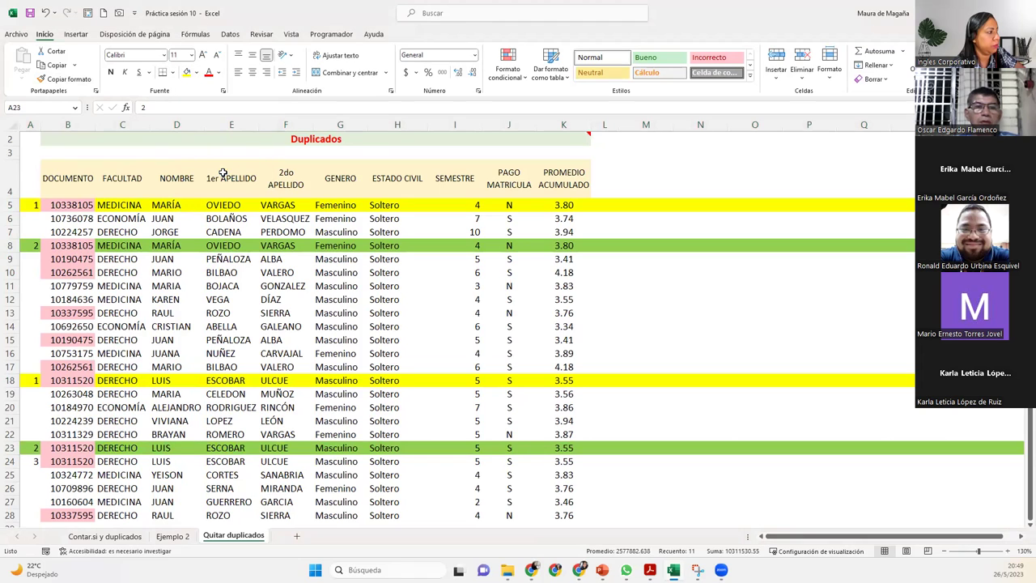
left_click(10, 461)
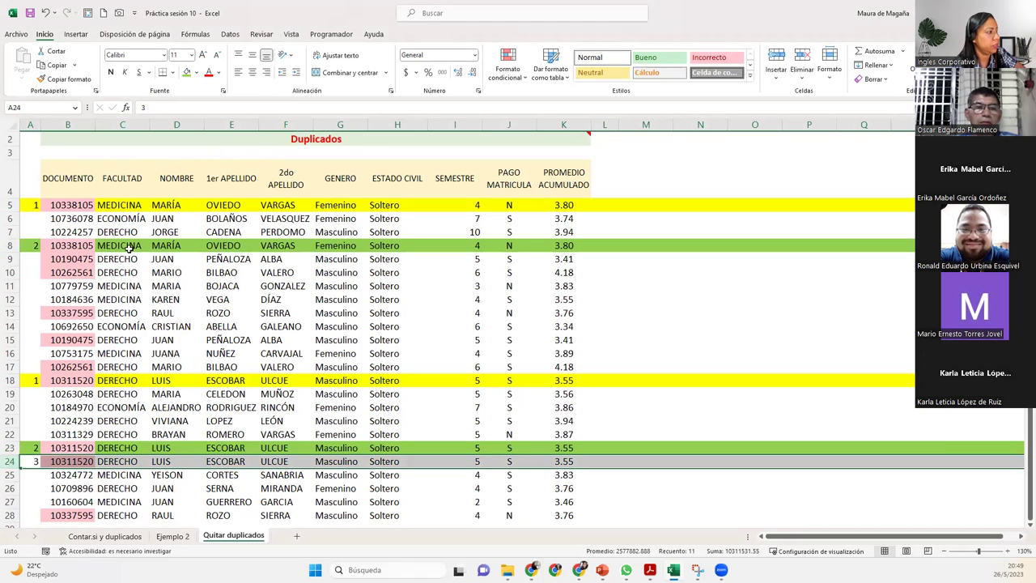
left_click(196, 72)
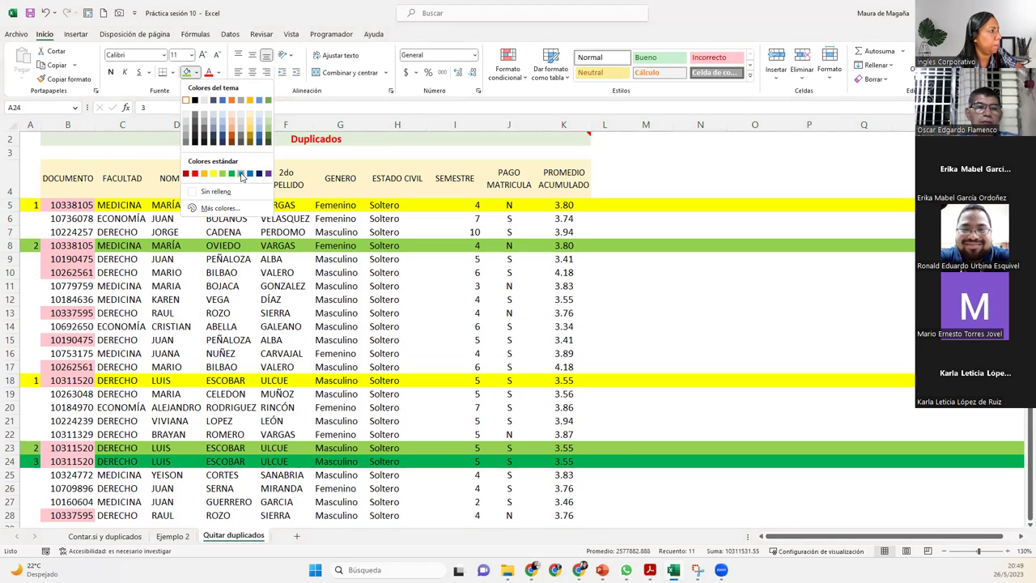
left_click(261, 134)
left_click(113, 256)
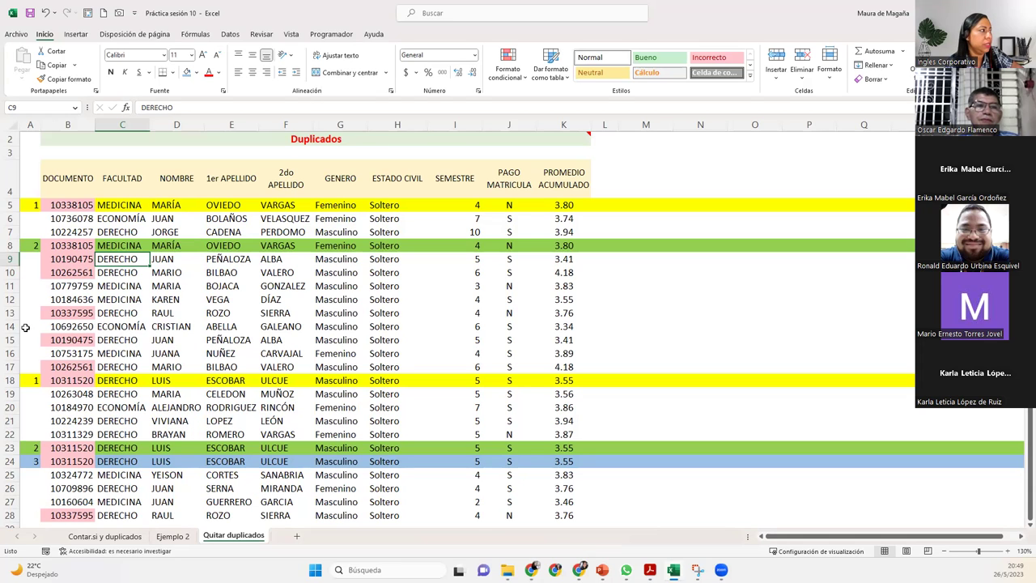
- Select the student table from the DOCUMENTO header down to row 28
left_click_drag(52, 184, 551, 501)
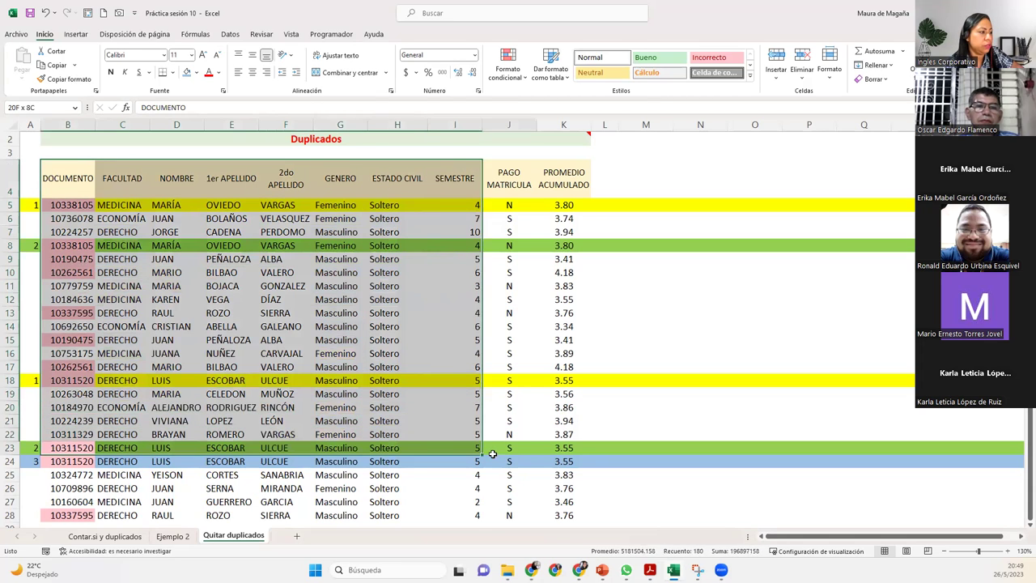
left_click_drag(550, 501, 556, 515)
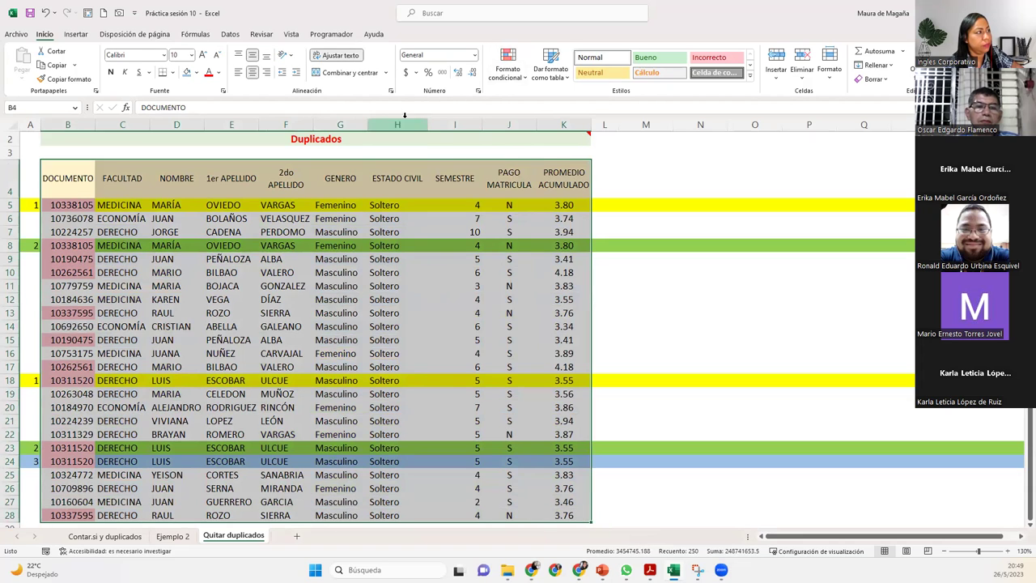
scroll(165, 38, "down", 2)
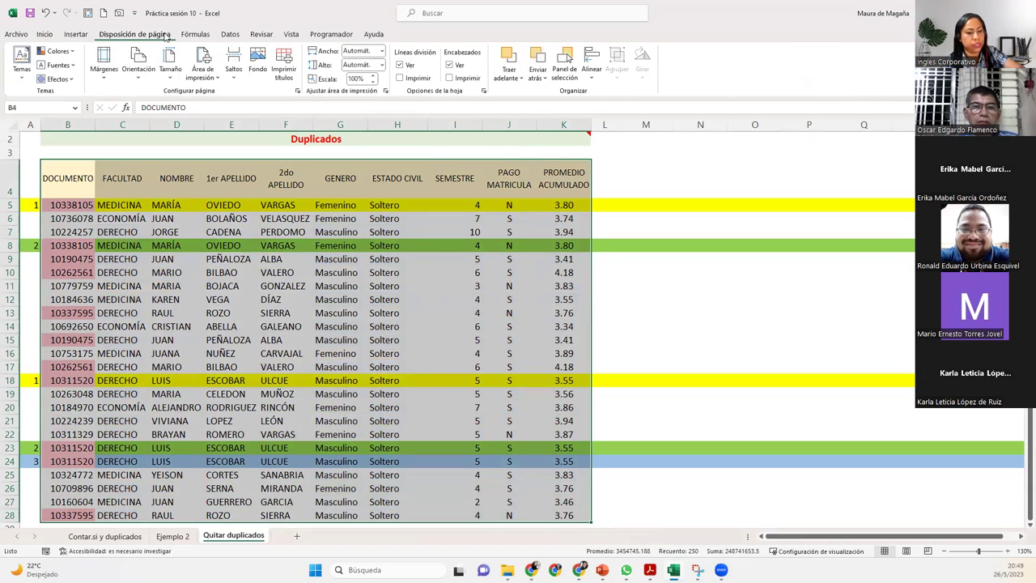
scroll(166, 38, "down", 1)
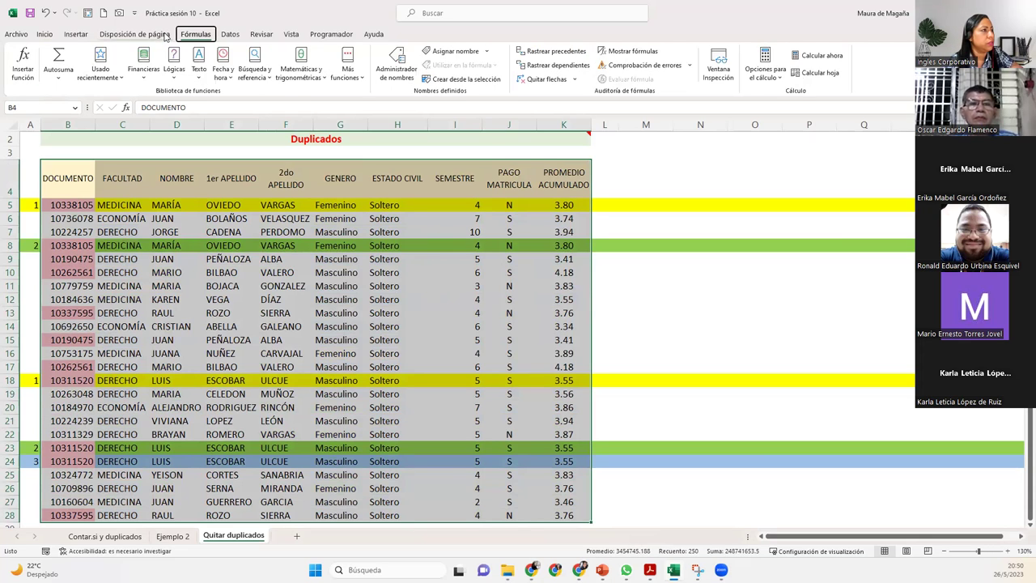
scroll(166, 37, "down", 1)
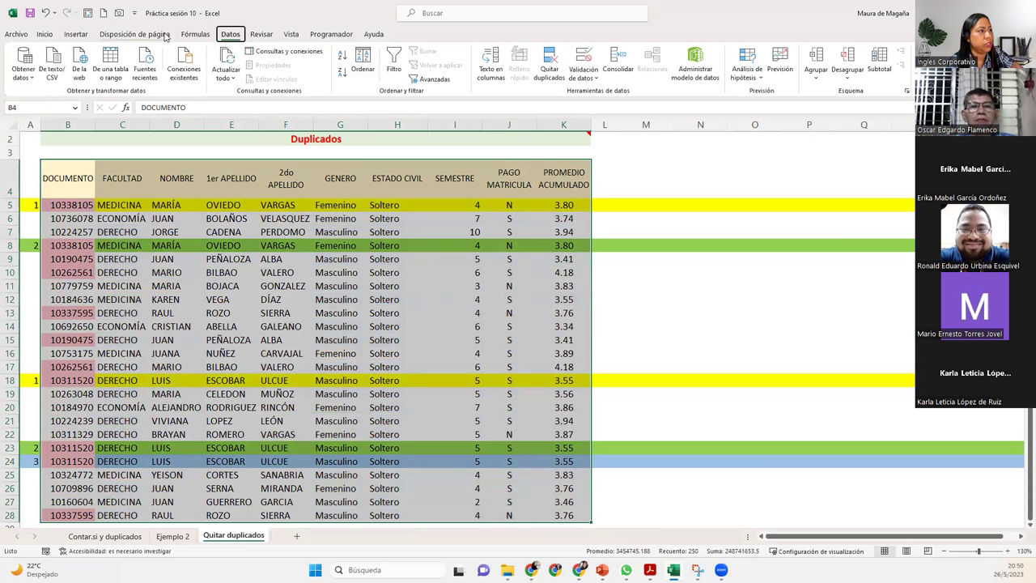
- Remove duplicates comparing only DOCUMENTO, after one cancelled attempt
left_click(549, 59)
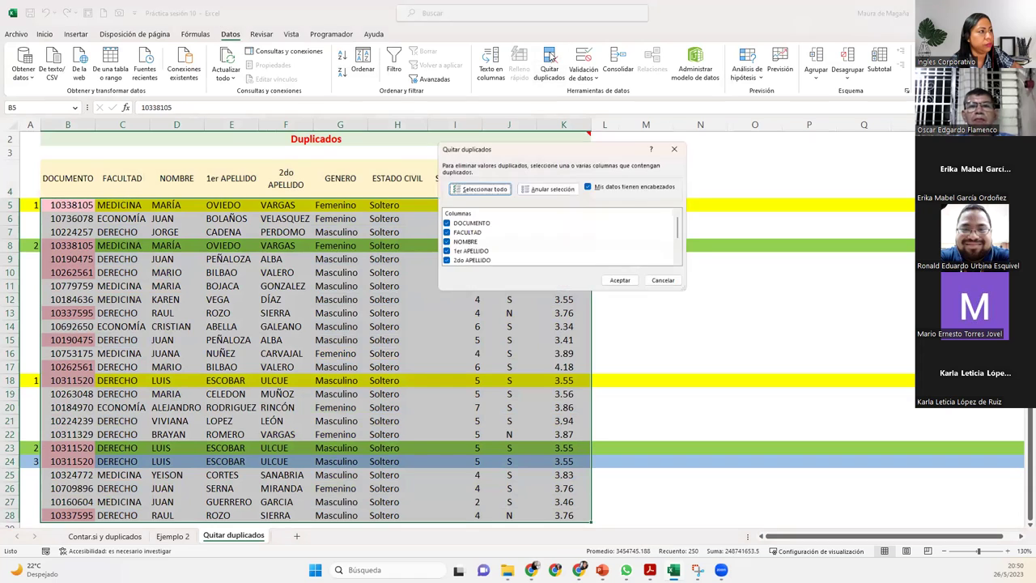
left_click(542, 192)
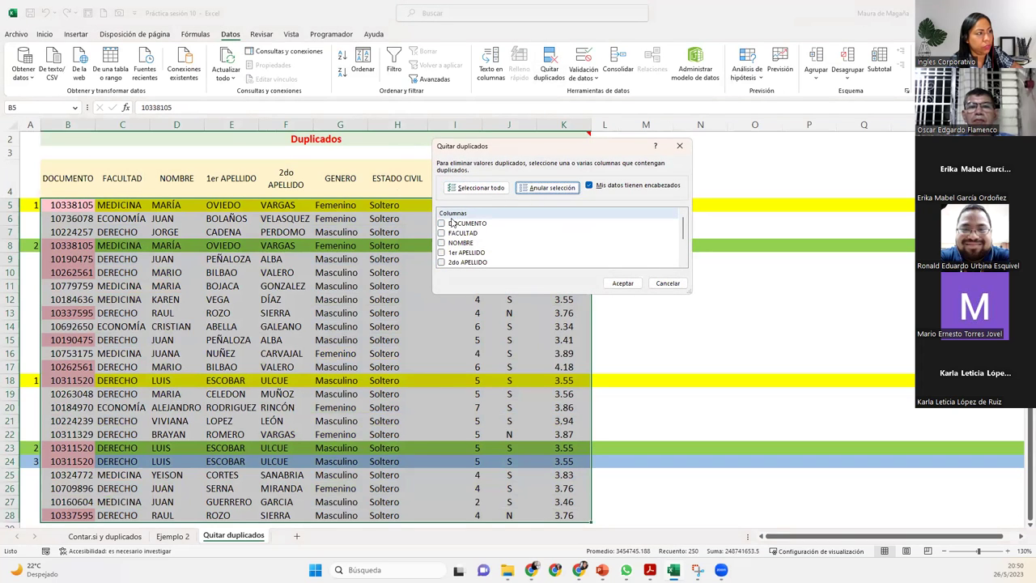
left_click(443, 224)
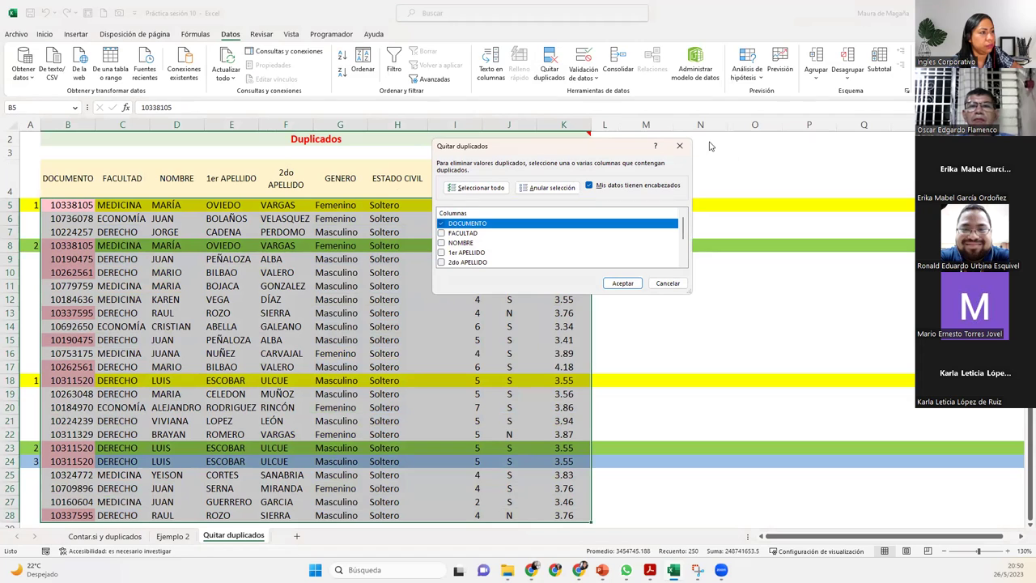
left_click(679, 145)
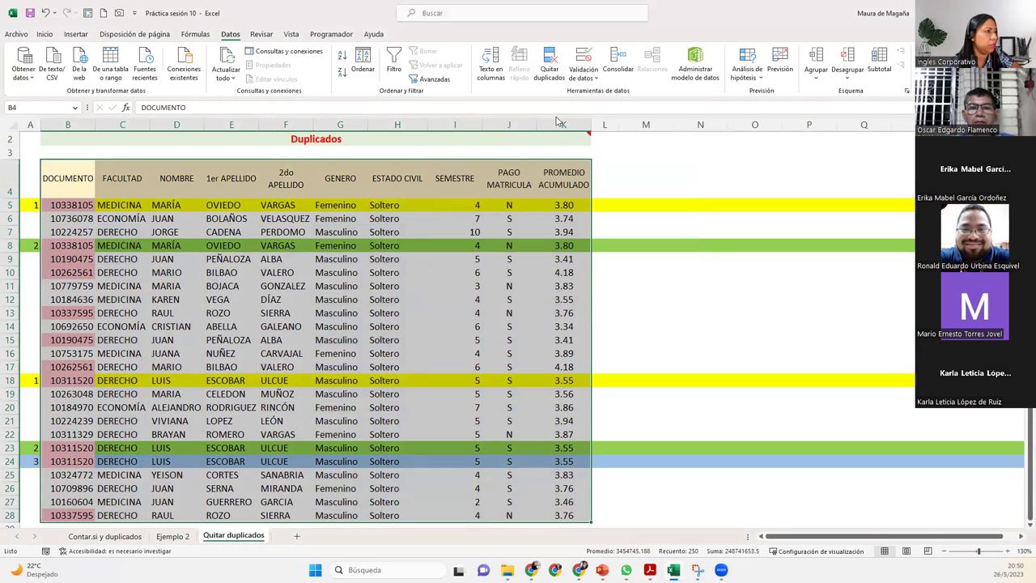
left_click(549, 64)
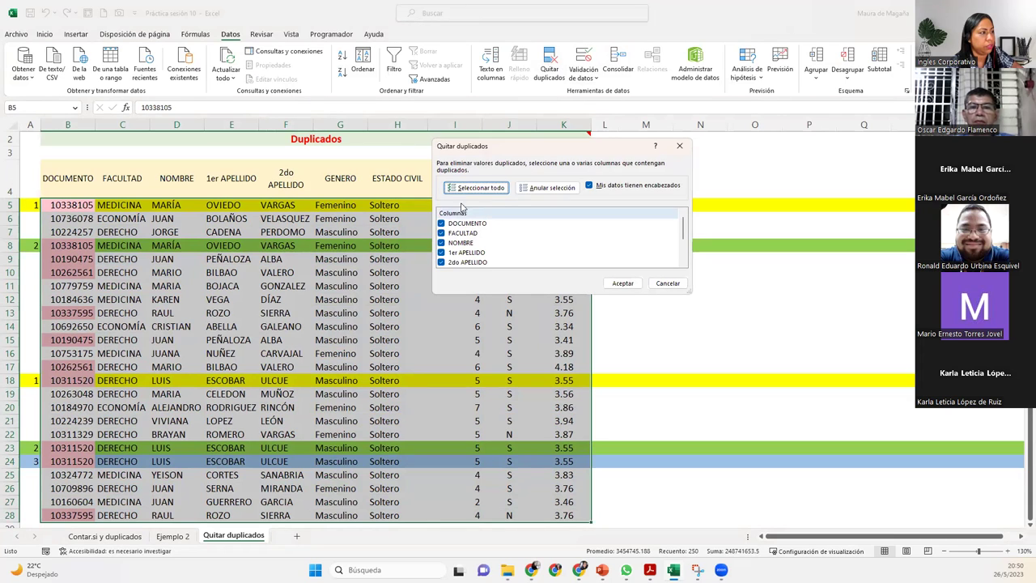
left_click(551, 187)
left_click(444, 223)
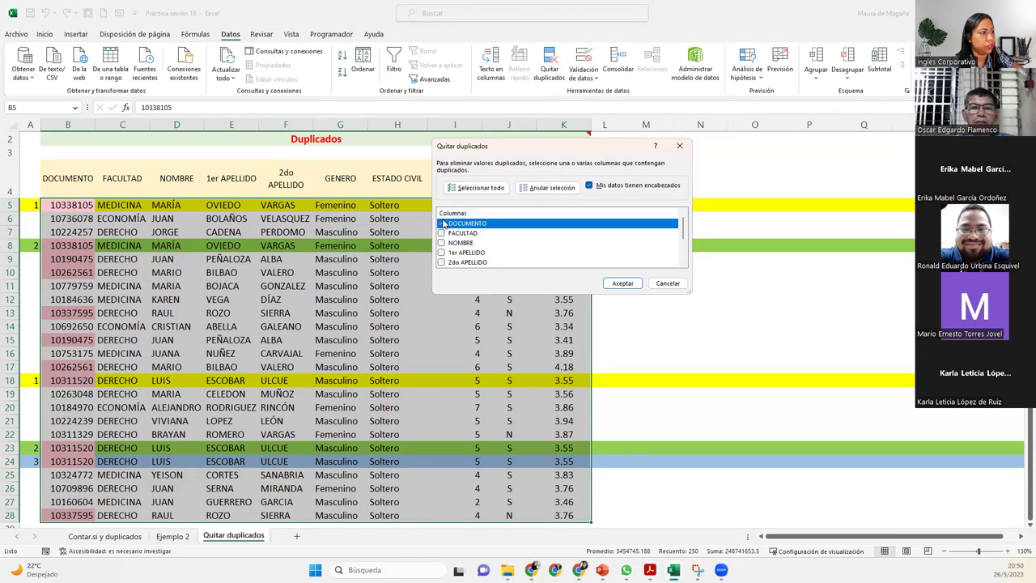
left_click(622, 283)
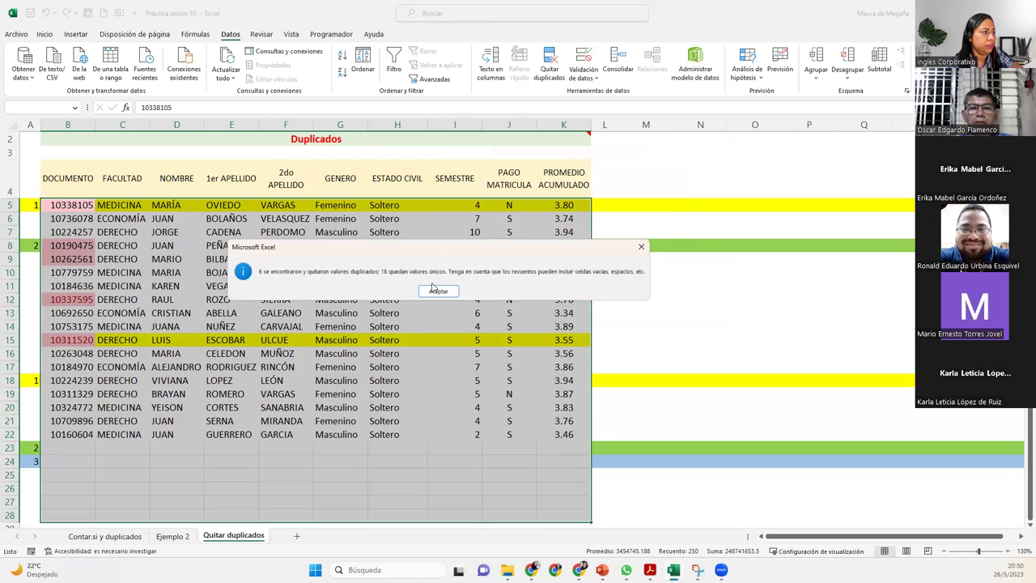
- Set rows 5–24 to No Fill, clearing the yellow, green and blue highlights
left_click(438, 291)
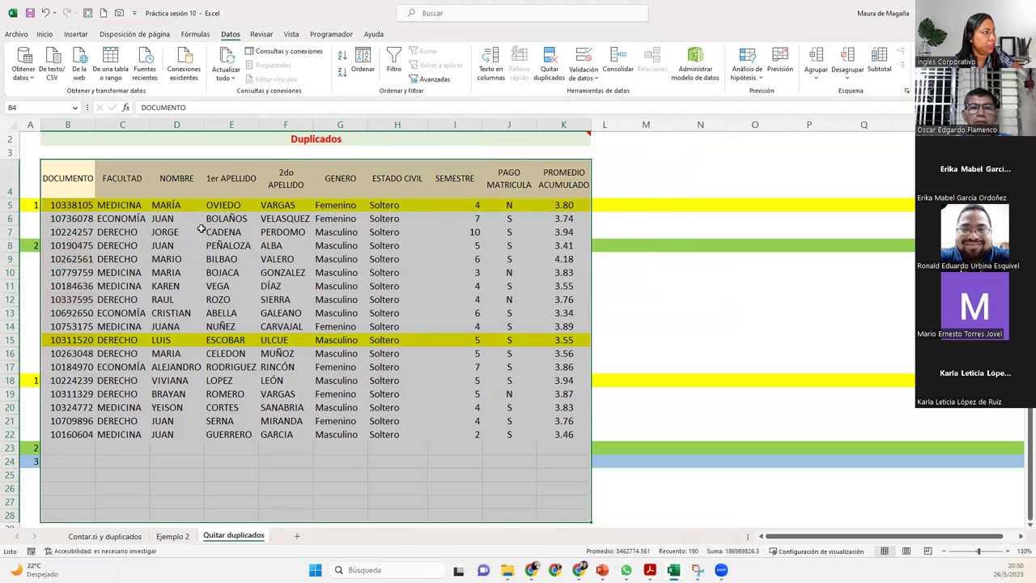
left_click(70, 204)
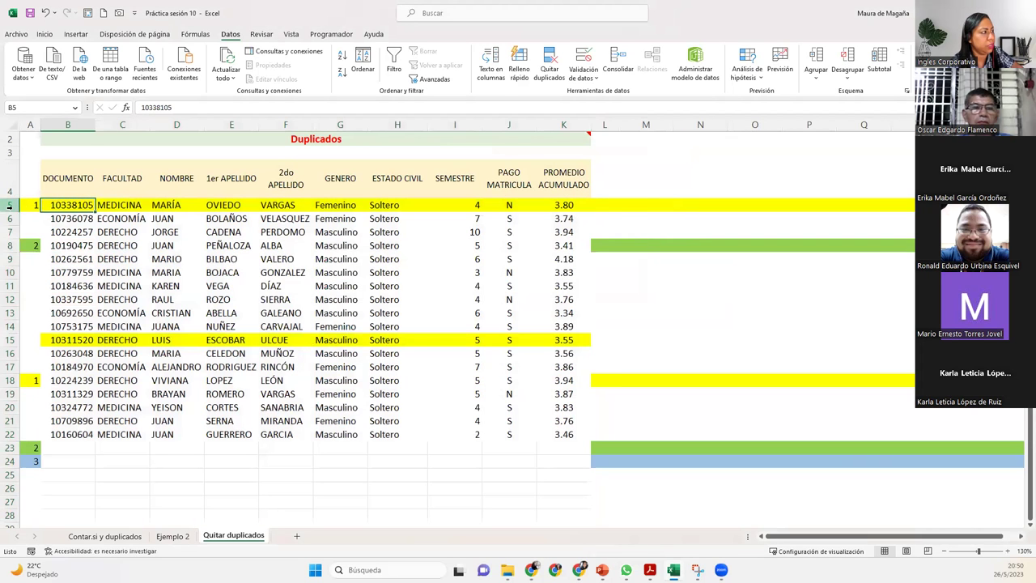
left_click(8, 206)
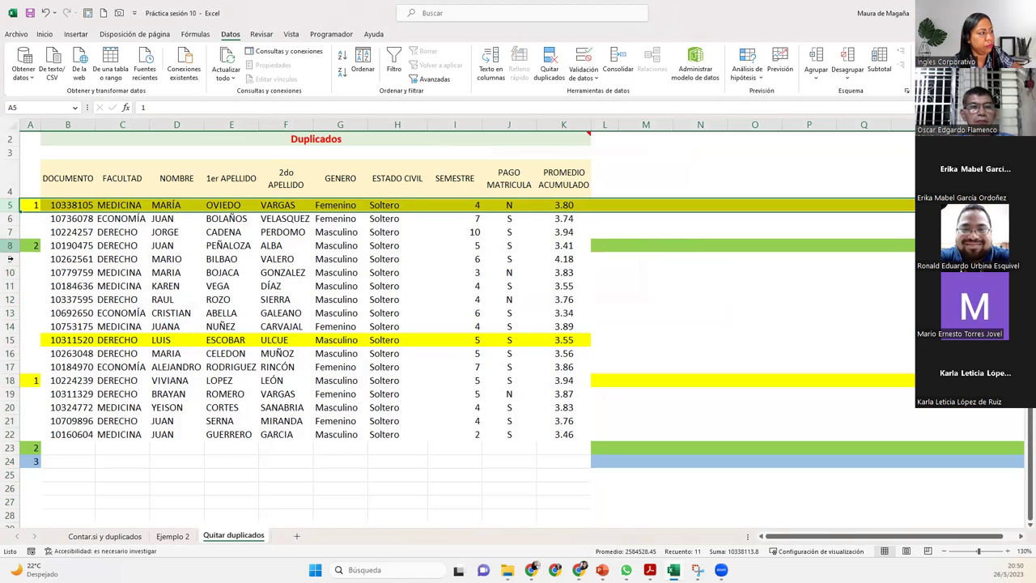
left_click(30, 246)
left_click_drag(48, 247, 559, 246)
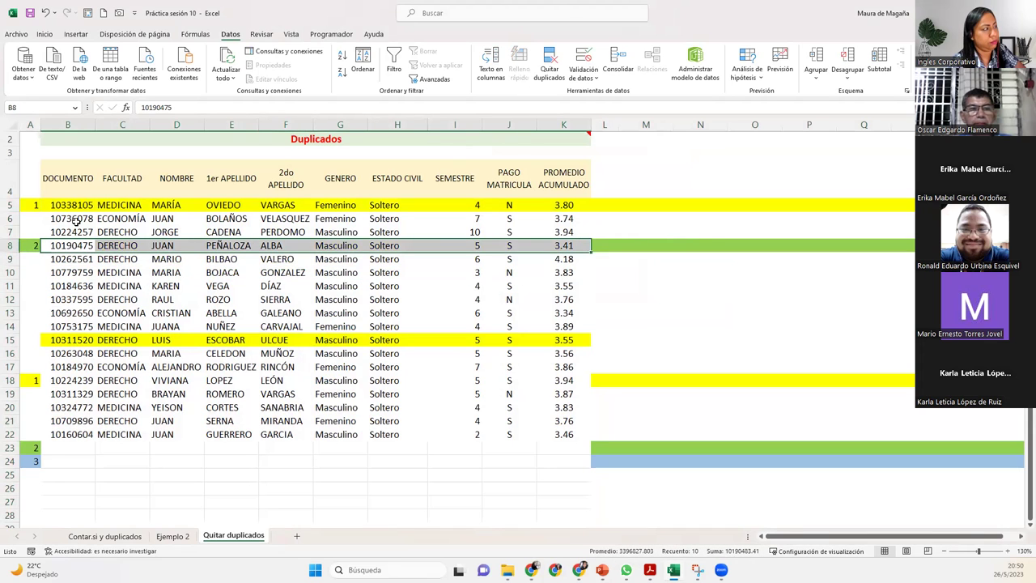
left_click_drag(12, 204, 8, 461)
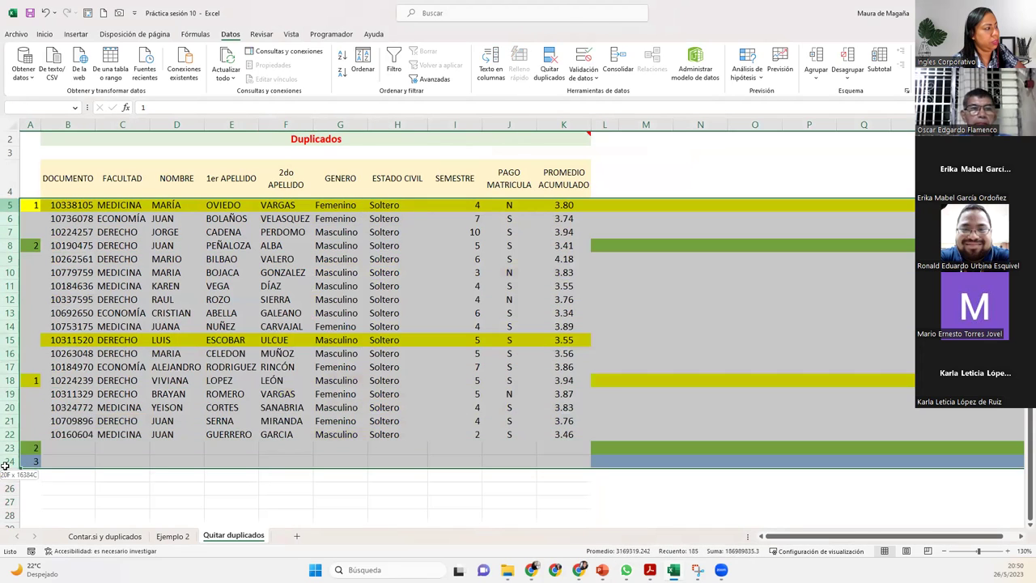
left_click(50, 34)
left_click(196, 72)
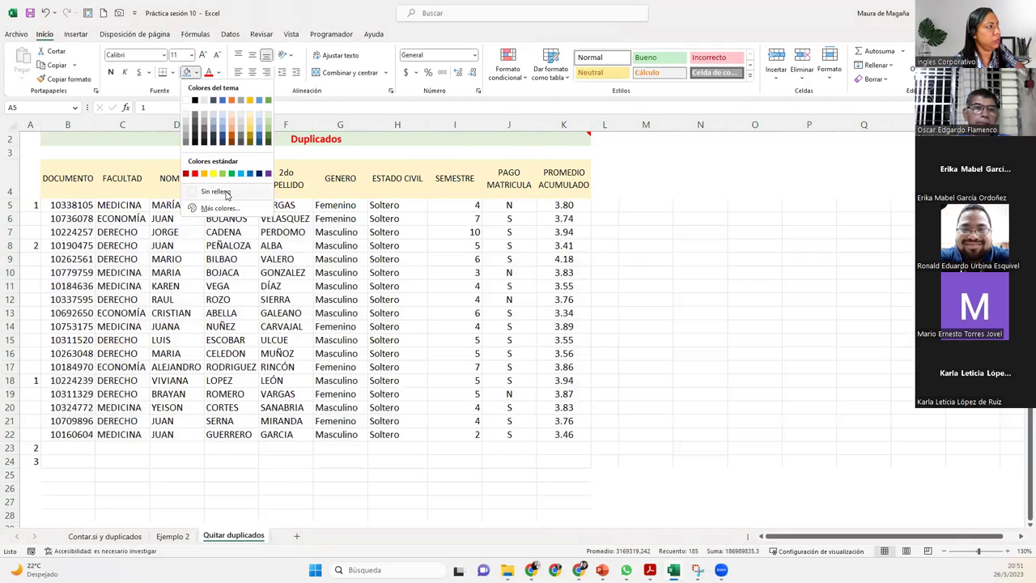
left_click(215, 192)
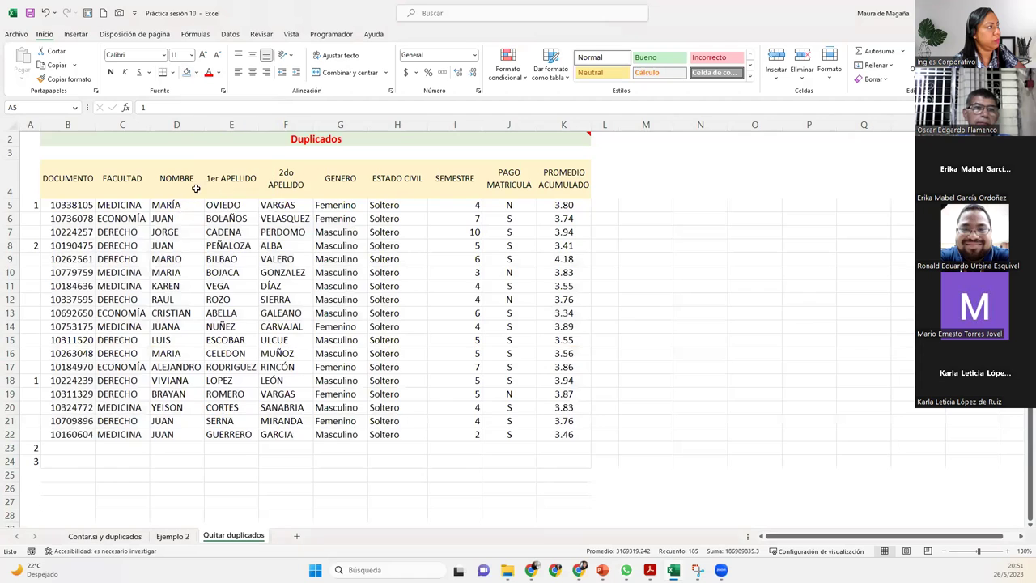
- Delete the helper occurrence numbers in A5:A26
left_click(109, 209)
left_click_drag(31, 204, 13, 492)
key("Delete")
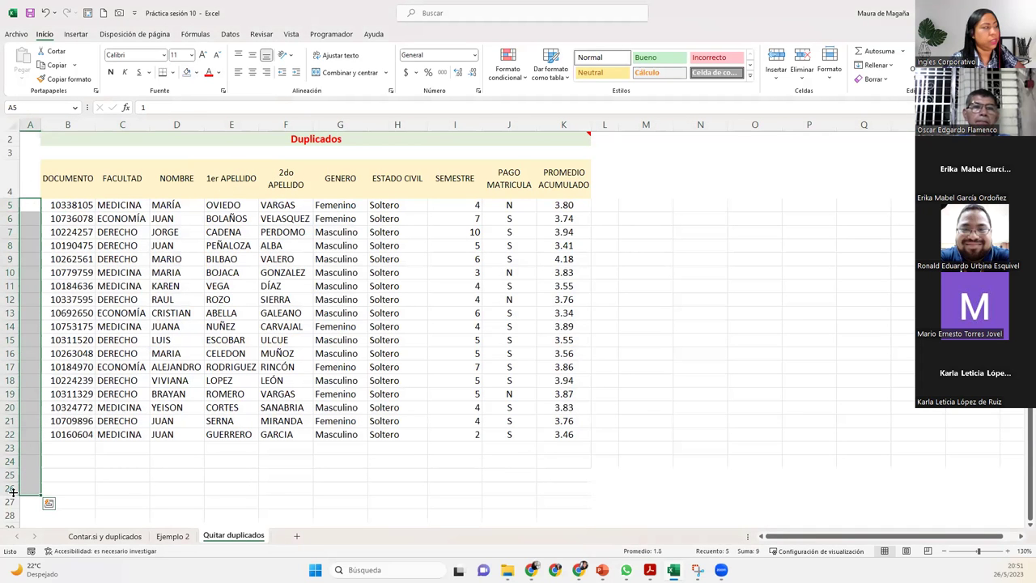
left_click(87, 209)
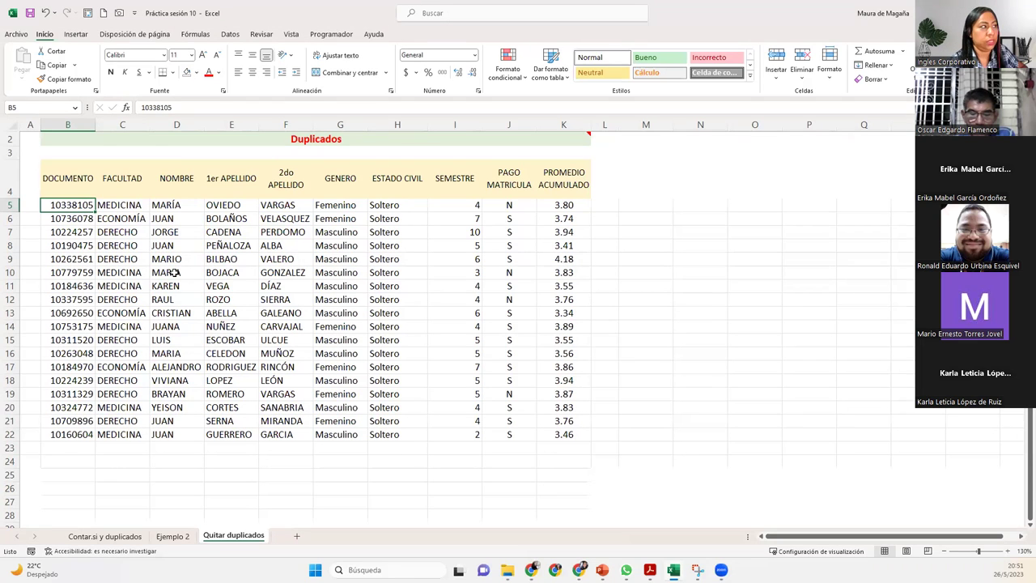
- Check B4:K22 in Quitar duplicados with all columns ticked, closing without removing anything
mouse_move(74, 174)
left_mouse_down()
mouse_move(464, 393)
mouse_move(591, 441)
left_mouse_up()
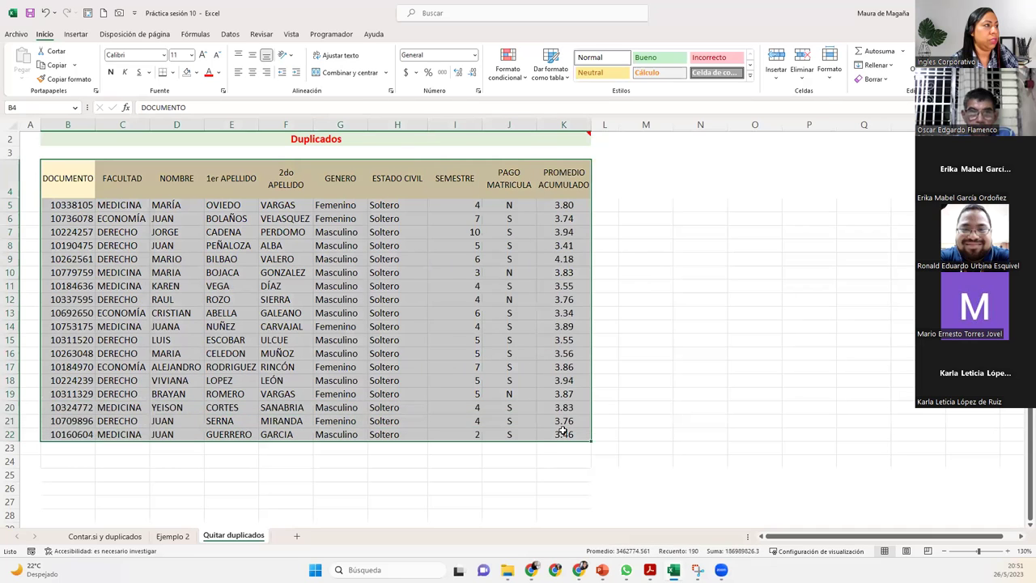
left_click(132, 37)
left_click(230, 34)
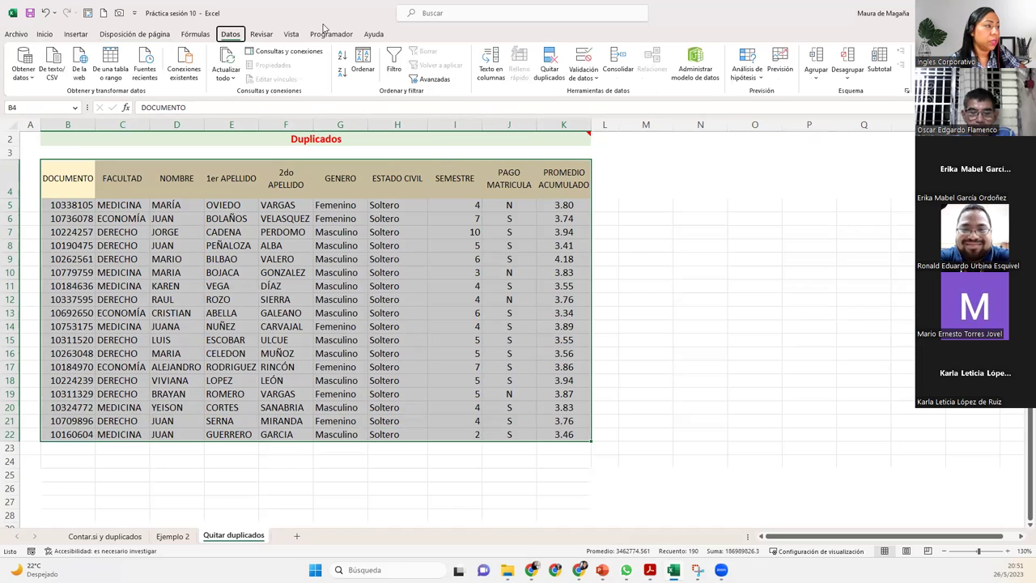
left_click(549, 64)
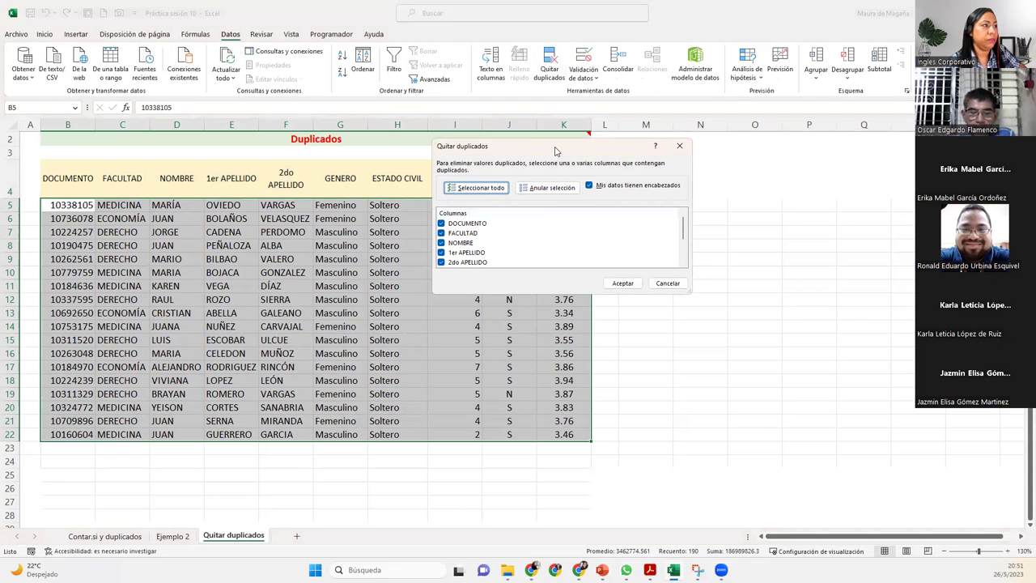
left_click_drag(555, 150, 604, 245)
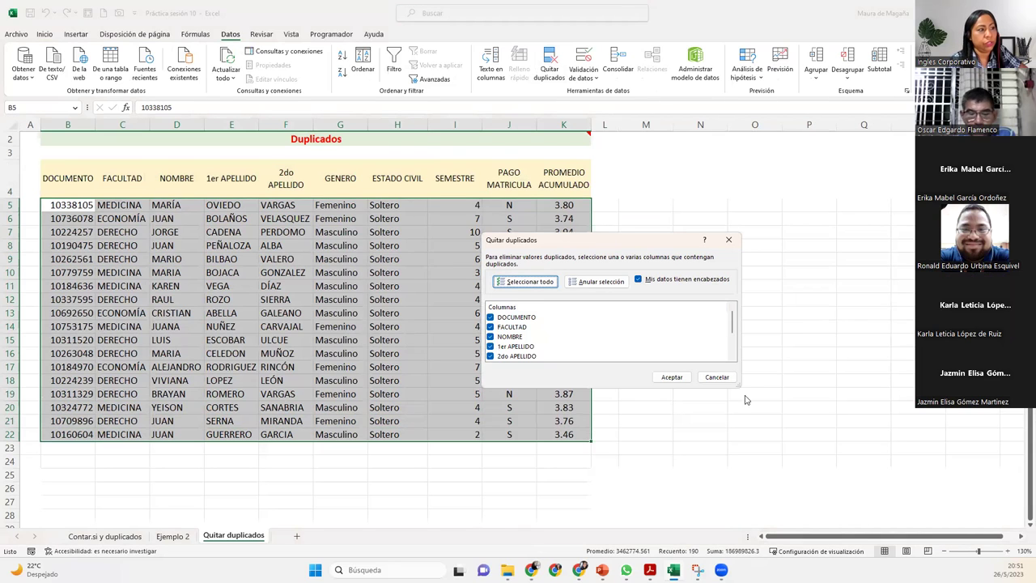
scroll(732, 324, "down", 2)
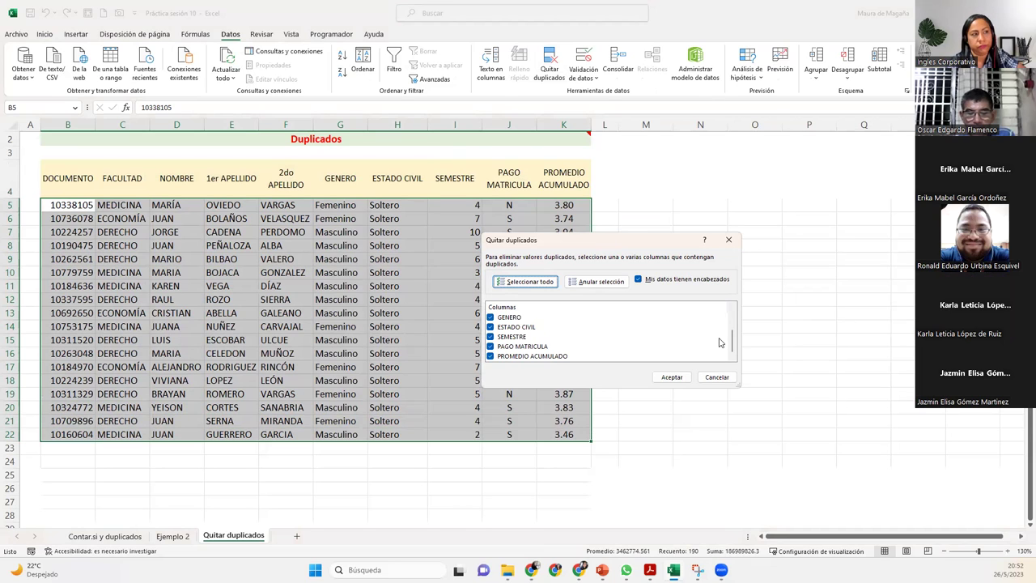
left_click(736, 241)
left_click(188, 214)
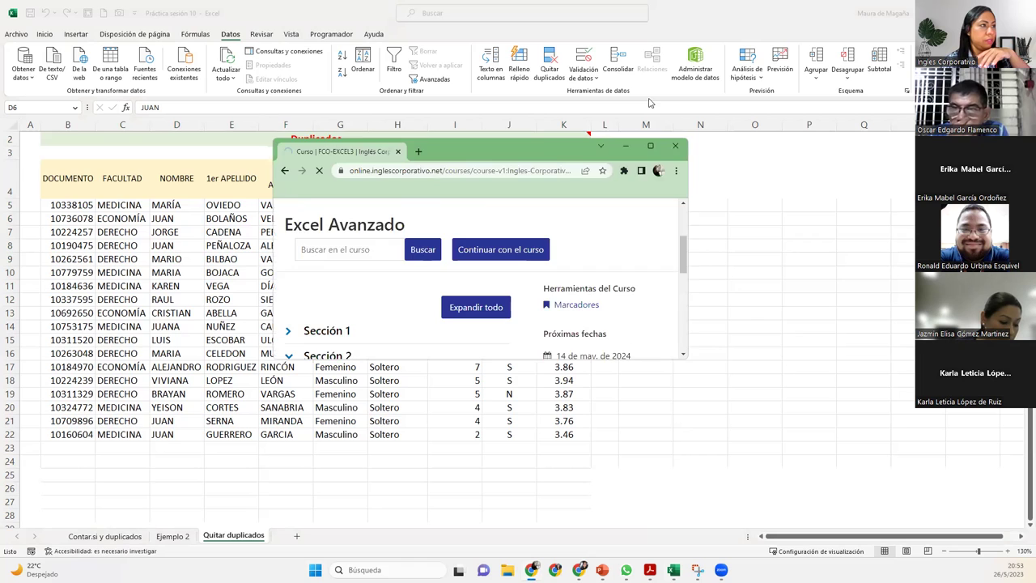
- Maximize the course browser and step through units 2.5, Videoconferencia # 10, forum, Laboratorio 5
left_click(650, 145)
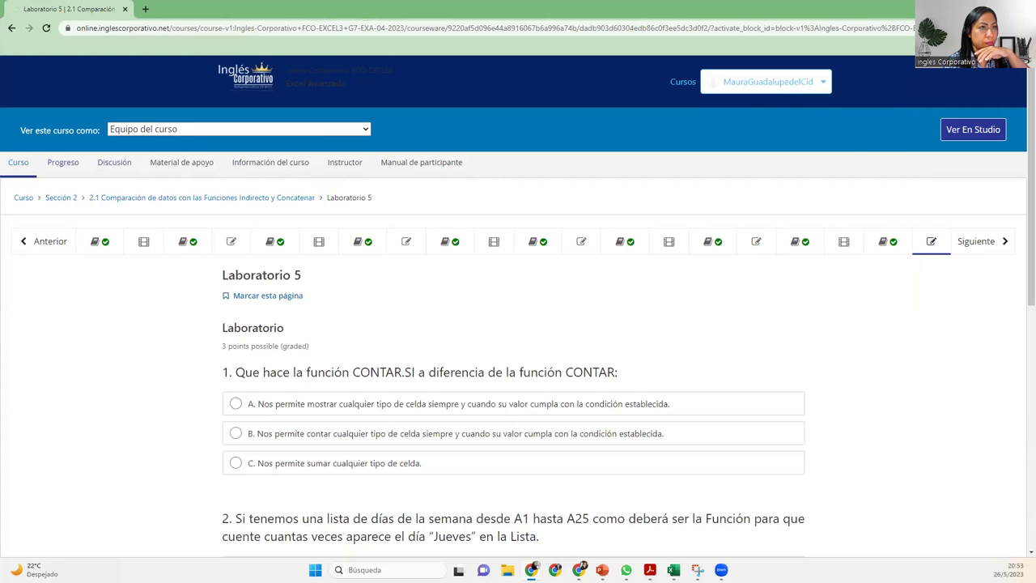
left_click(794, 243)
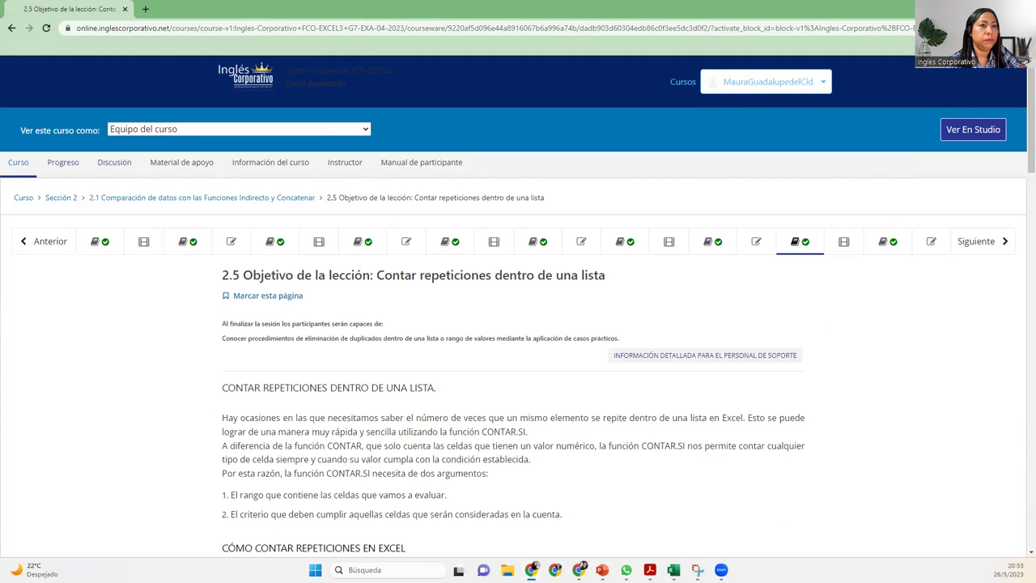
scroll(1021, 188, "down", 2)
scroll(1021, 188, "up", 2)
left_click(839, 202)
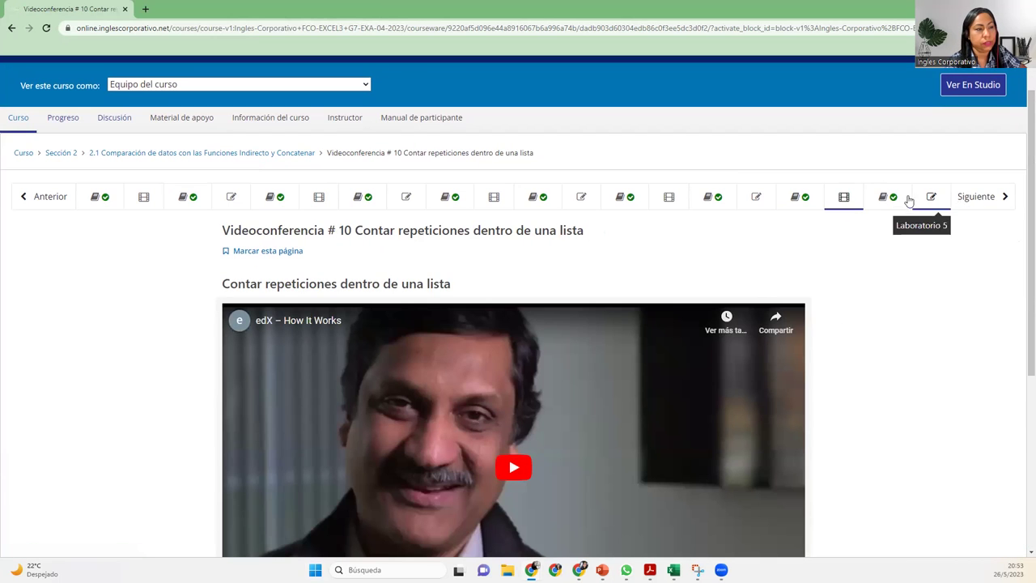
left_click(880, 204)
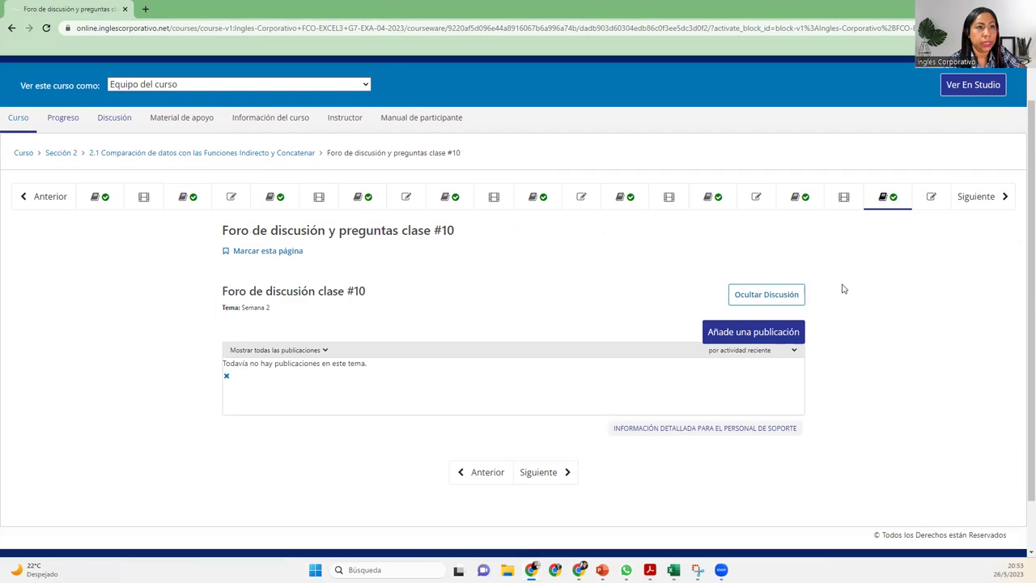
left_click(935, 199)
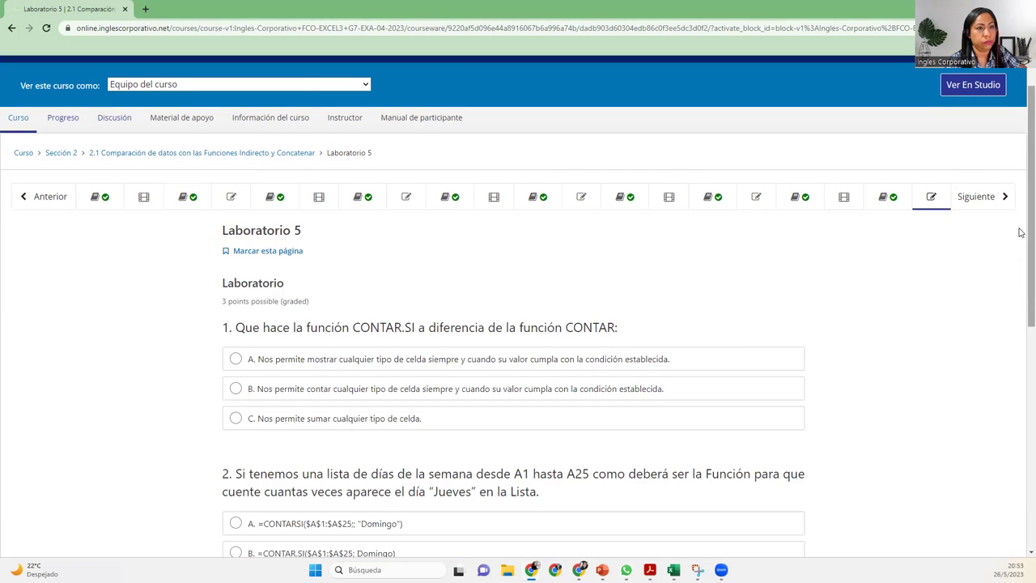
mouse_move(1021, 225)
left_mouse_down()
mouse_move(1023, 323)
mouse_move(1031, 191)
left_mouse_up()
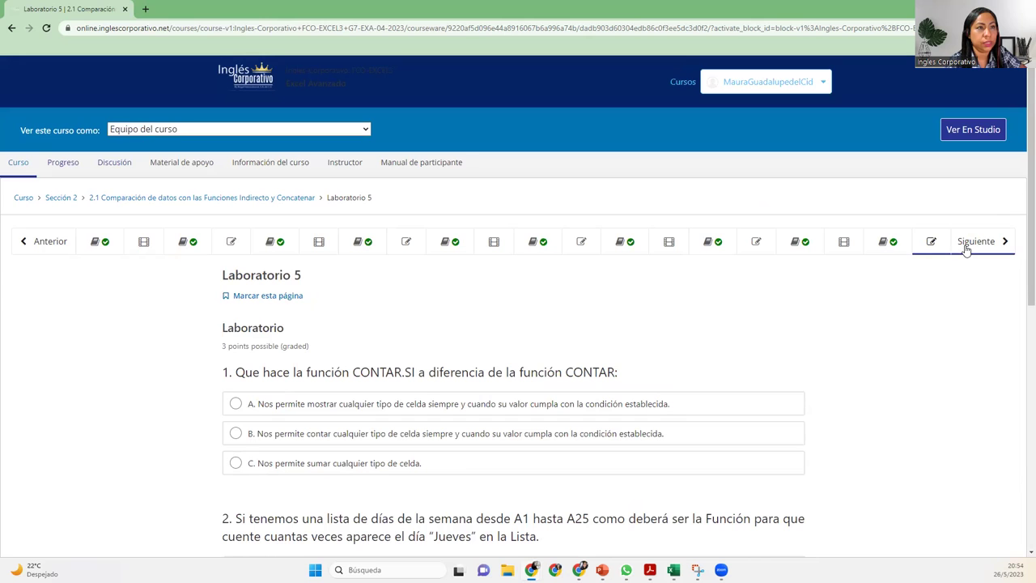
- Advance to the Examen de Medio Curso, scroll through it, then minimize the browser
left_click(966, 251)
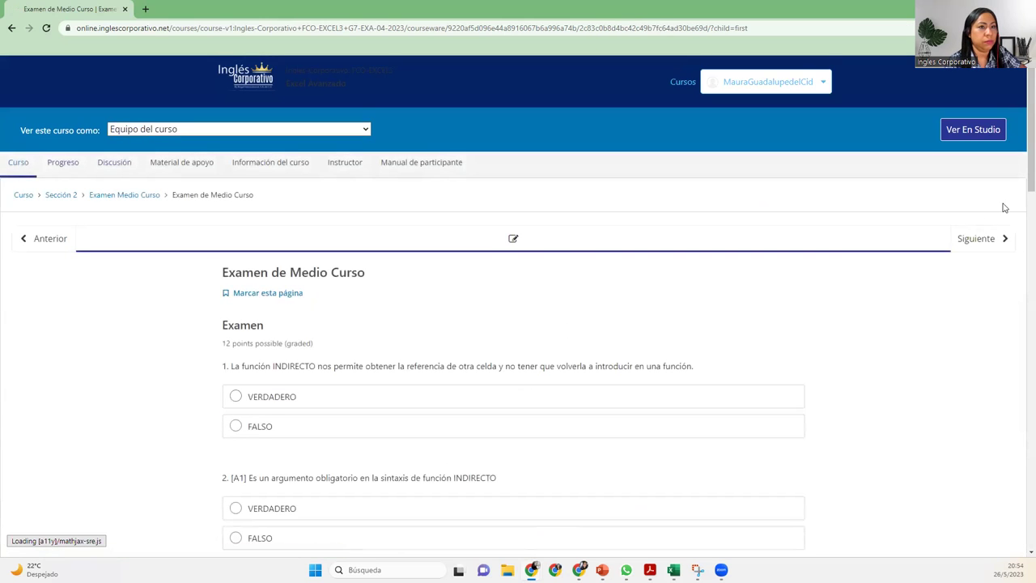
scroll(518, 324, "down", 4)
scroll(518, 324, "down", 5)
scroll(518, 324, "down", 1)
scroll(518, 324, "down", 4)
scroll(518, 324, "down", 3)
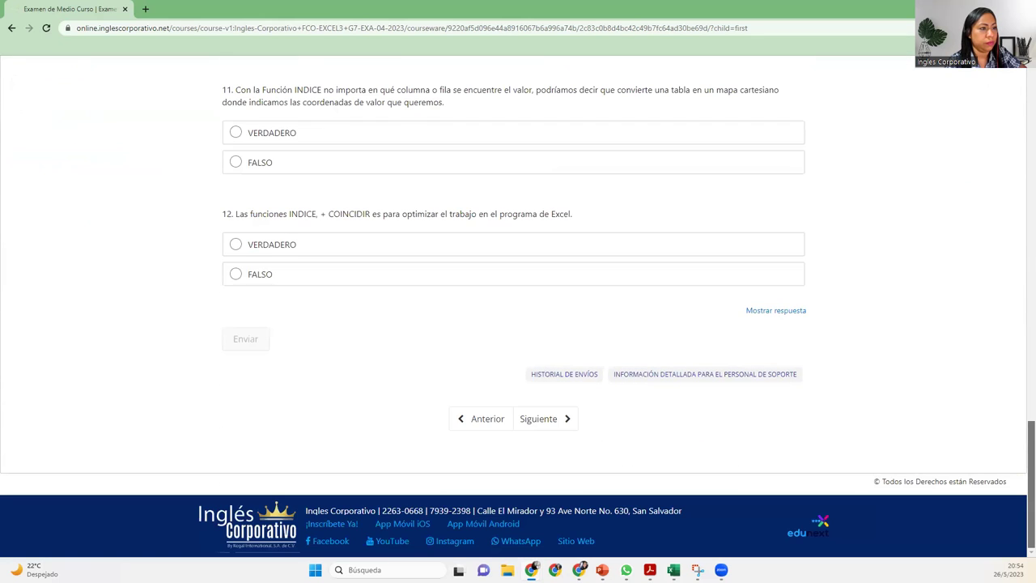
key("Home")
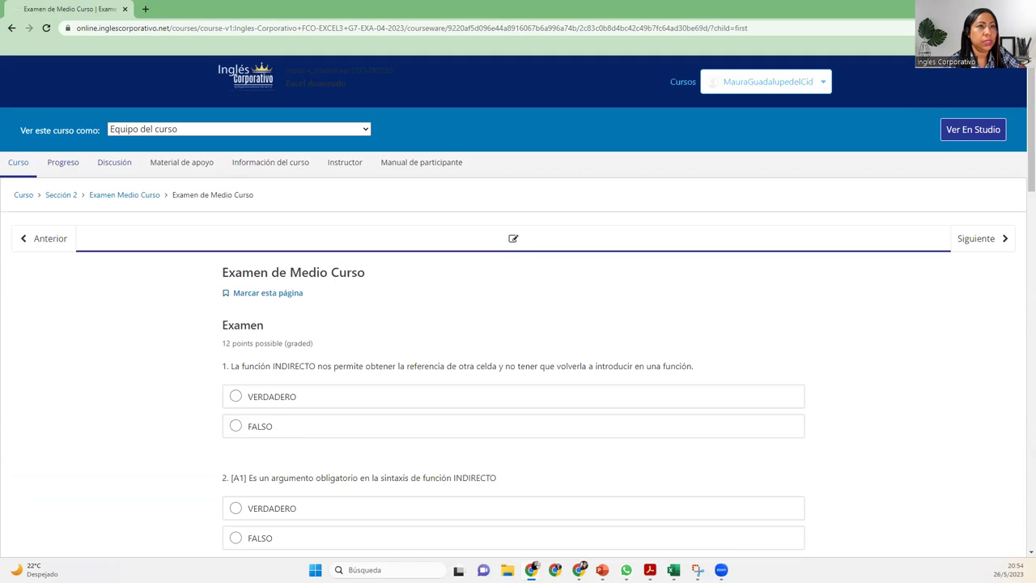
key("super+Right")
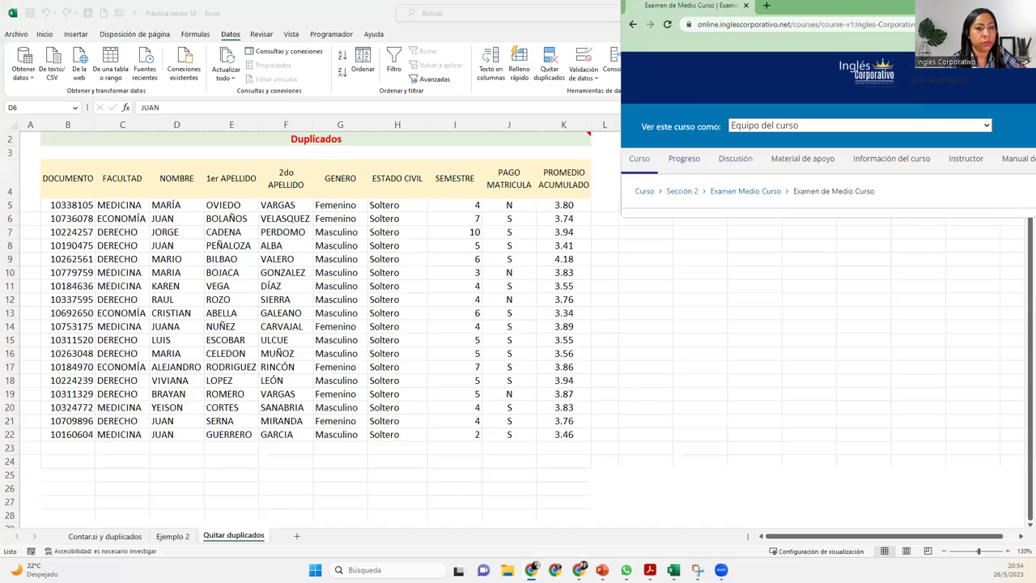
key("super+Right")
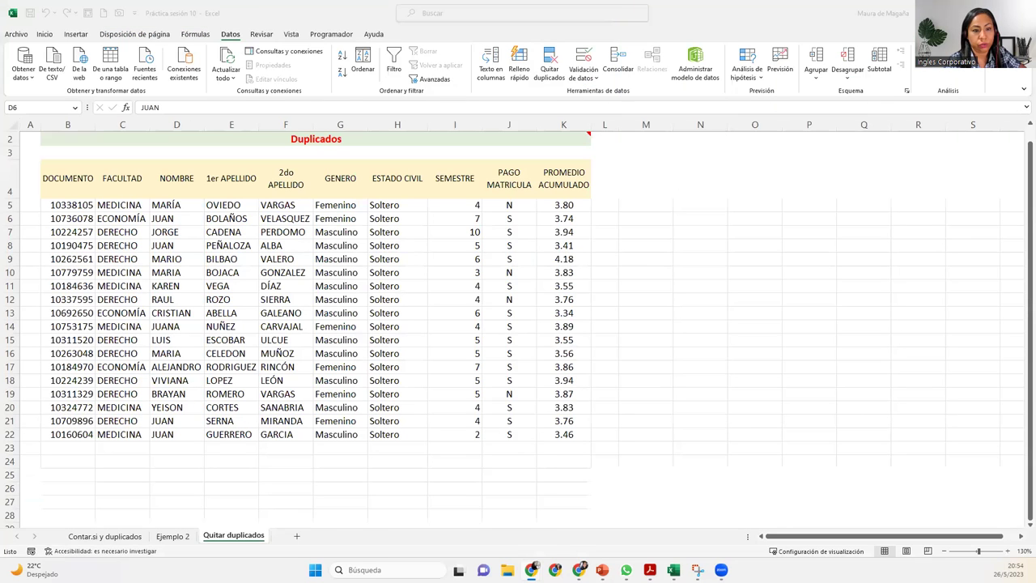
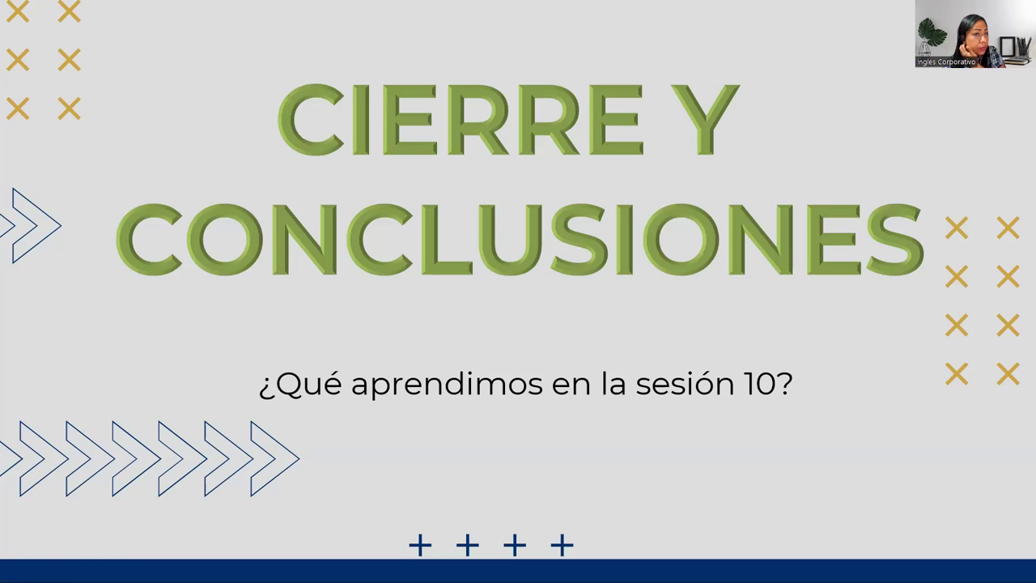
- Expand the single speaker thumbnail into the vertical gallery strip of participant videos beside the shared slide
left_click(953, 71)
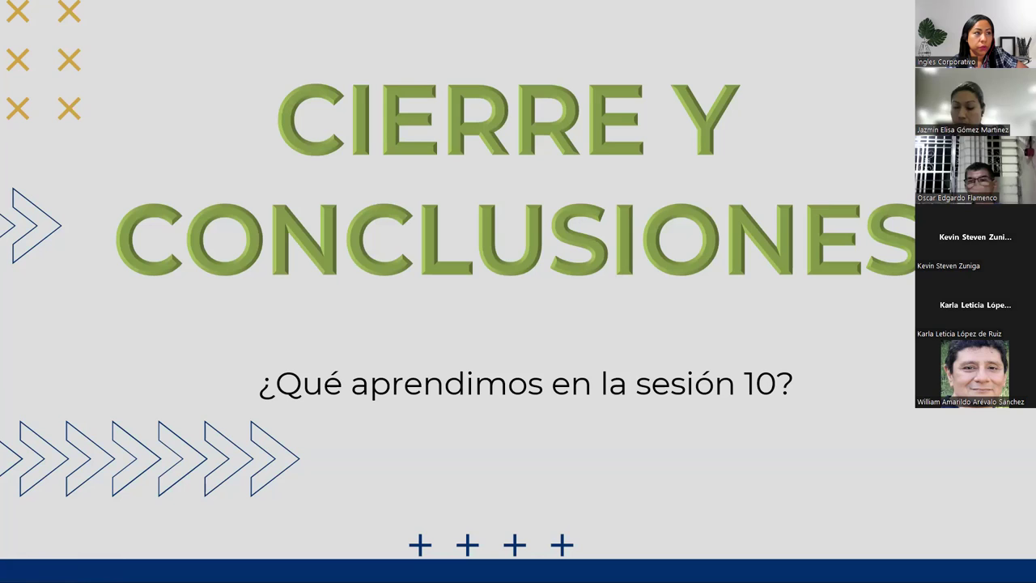